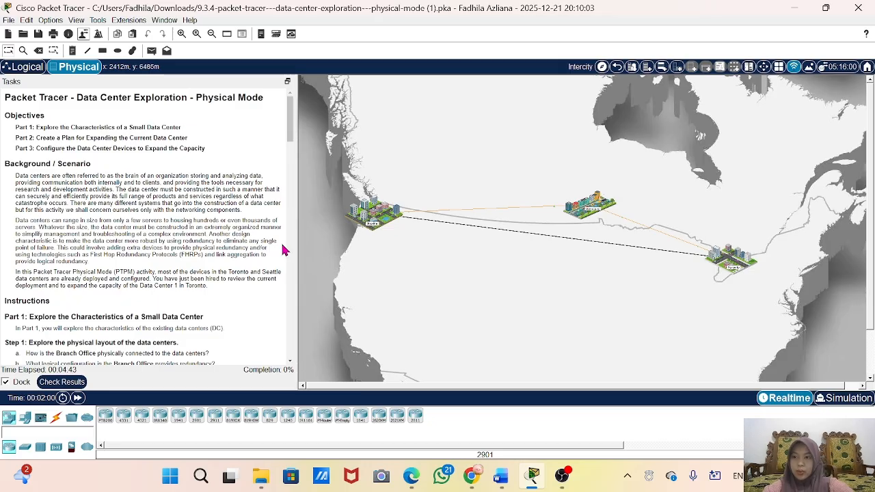
# Step: Read the Part 1 questions and examine the intercity links between Seattle, Winnipeg and Toronto on the physical map
pyautogui.scroll(-3, 55, 272)
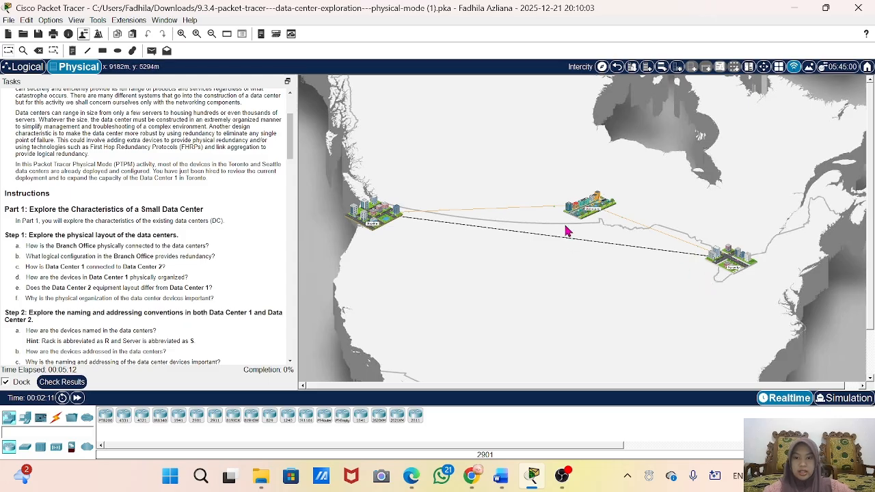
pyautogui.scroll(5, 566, 231)
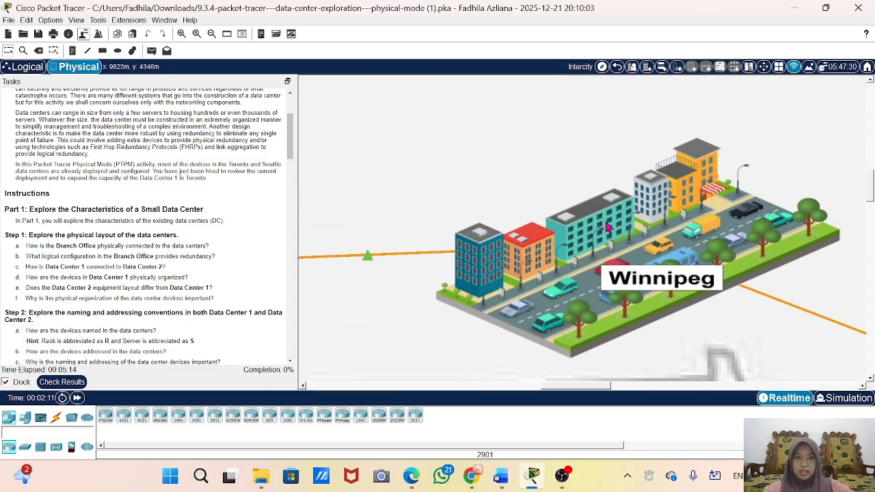
pyautogui.scroll(-5, 655, 207)
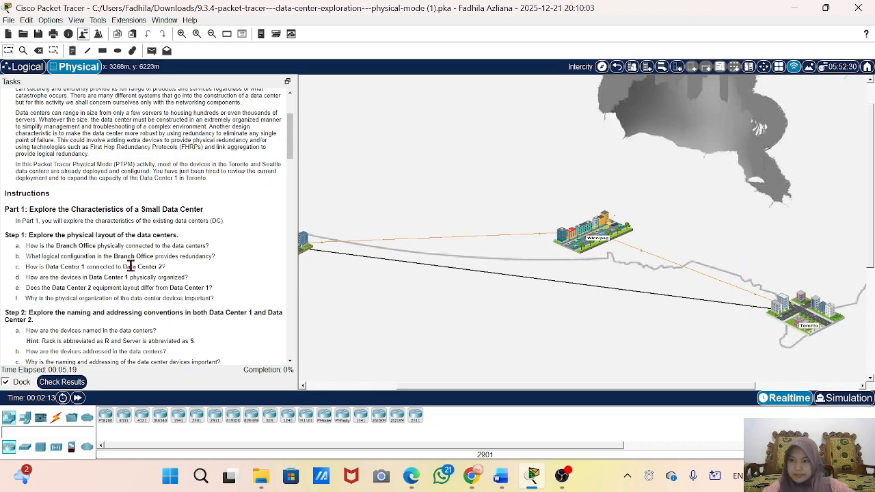
pyautogui.scroll(5, 473, 278)
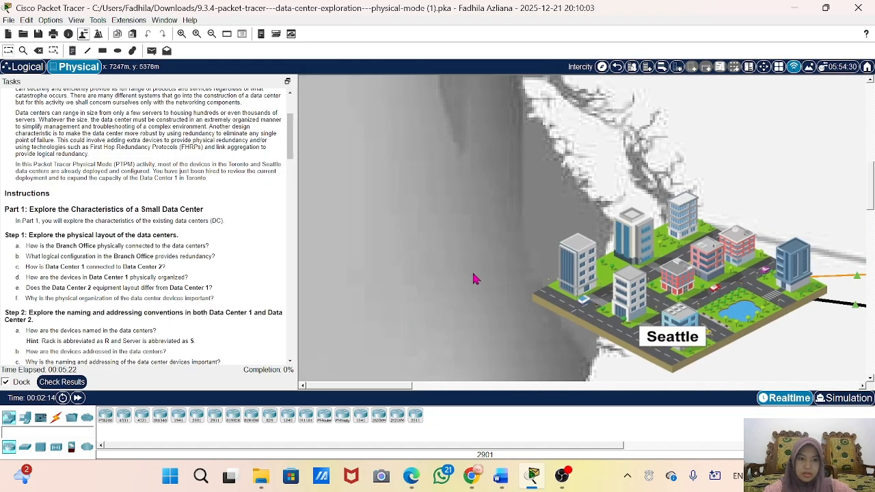
pyautogui.hscroll(5, 473, 278)
pyautogui.hscroll(10, 751, 251)
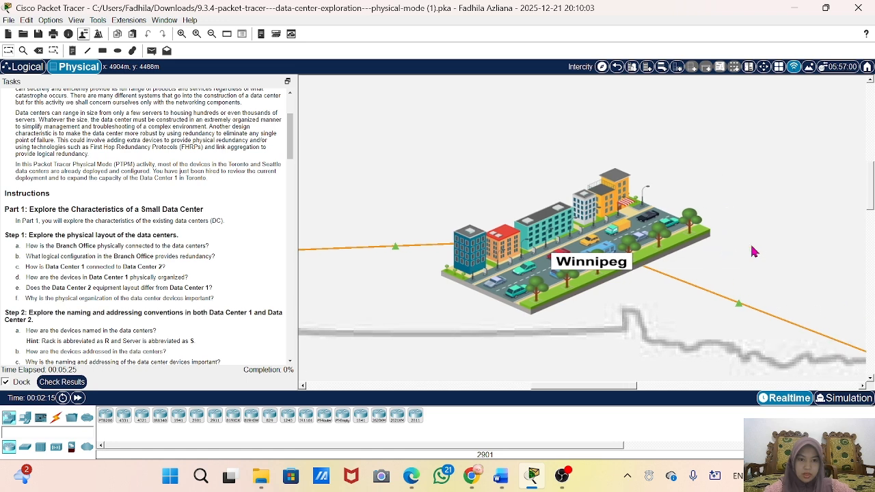
# Step: Go into Winnipeg, enter its Branch Office building and open the Branch Office Wiring Closet
pyautogui.scroll(5, 751, 246)
pyautogui.click(607, 148)
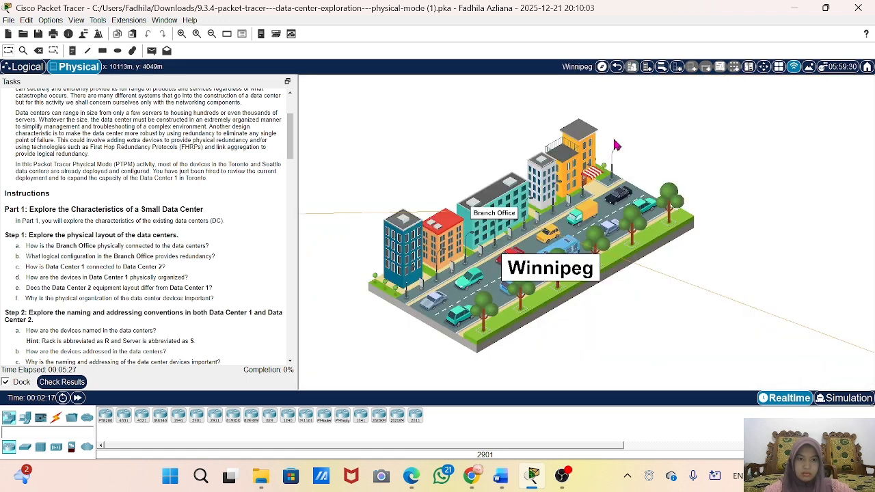
pyautogui.click(493, 222)
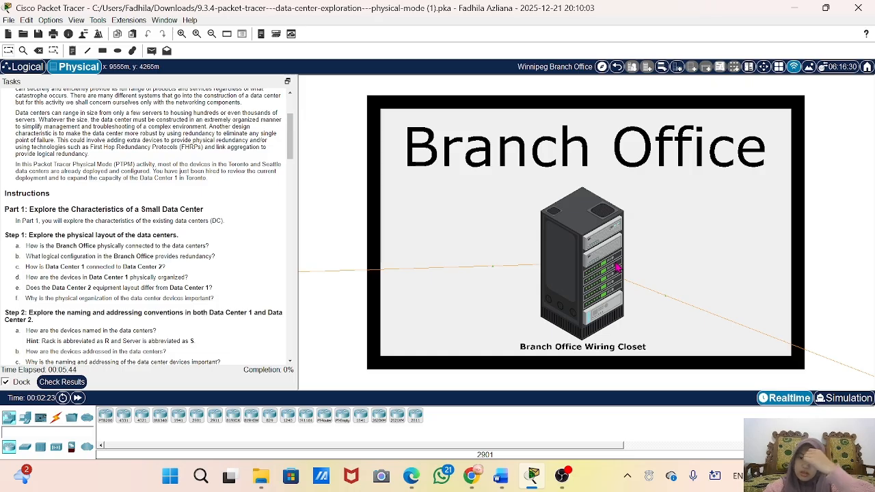
pyautogui.click(592, 235)
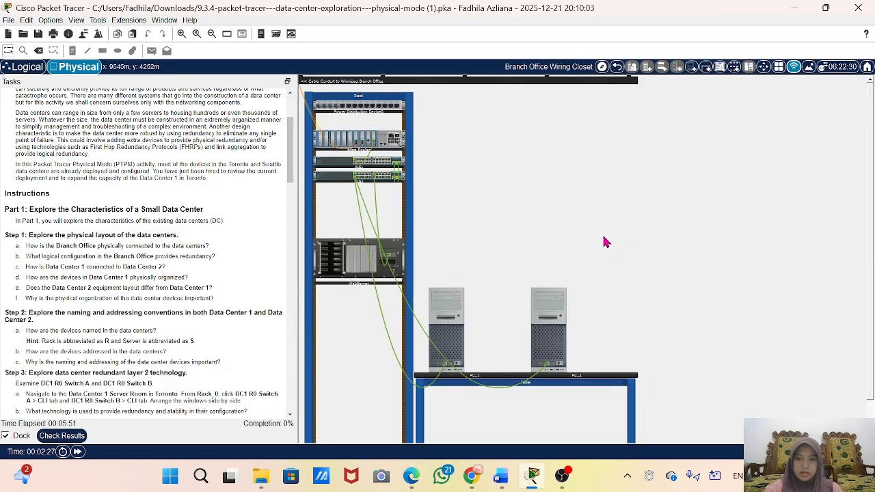
# Step: Examine the wiring closet rack and trace the cables running from the Edge Router to the Winnipeg Branch Office conduit
pyautogui.moveTo(523, 313)
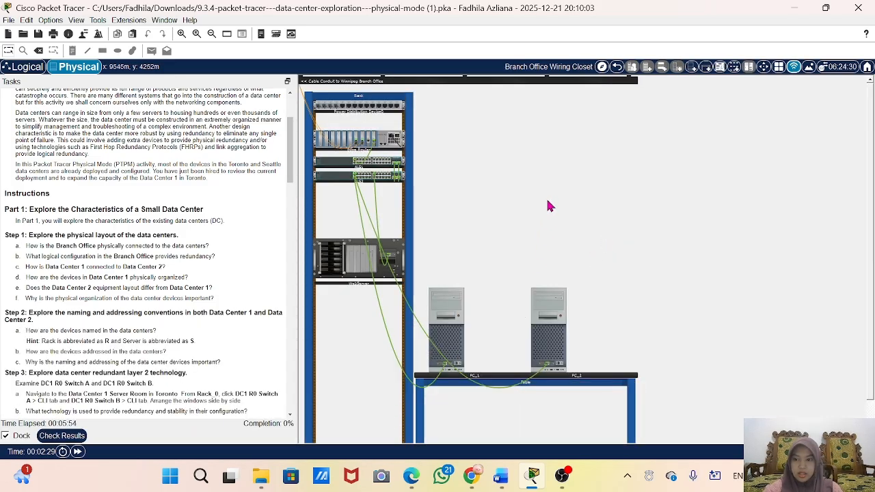
pyautogui.click(393, 162)
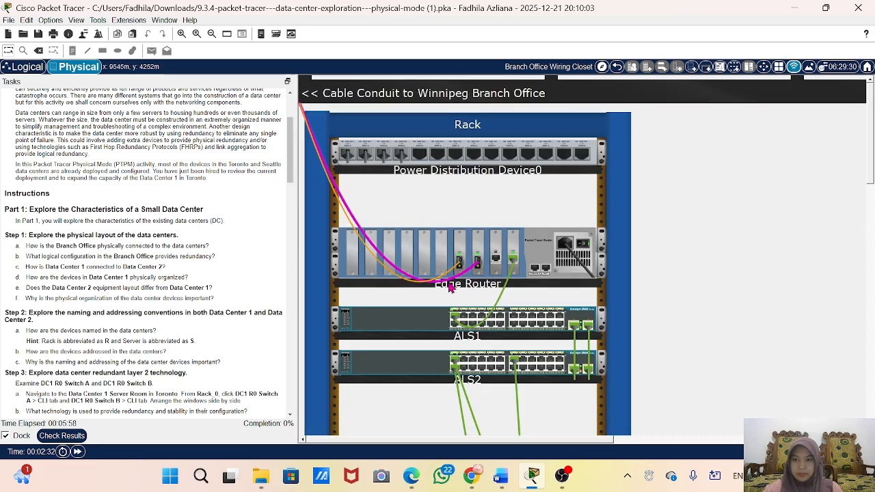
pyautogui.moveTo(451, 288)
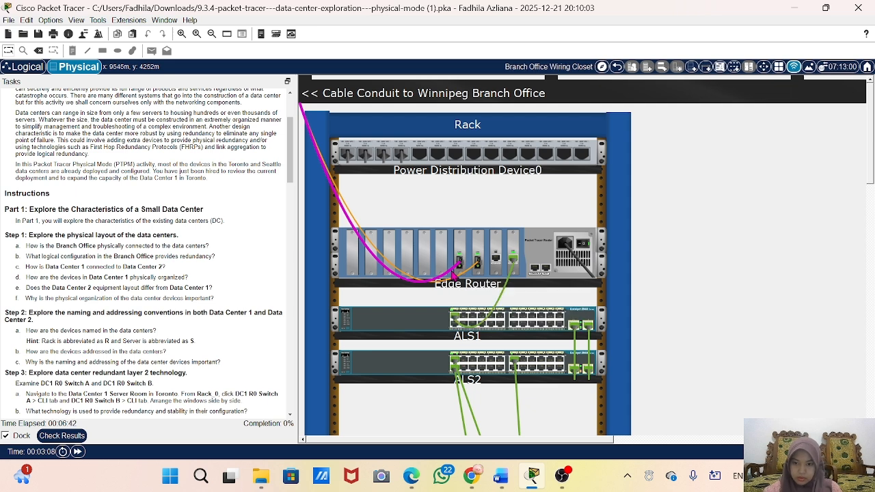
pyautogui.moveTo(466, 281)
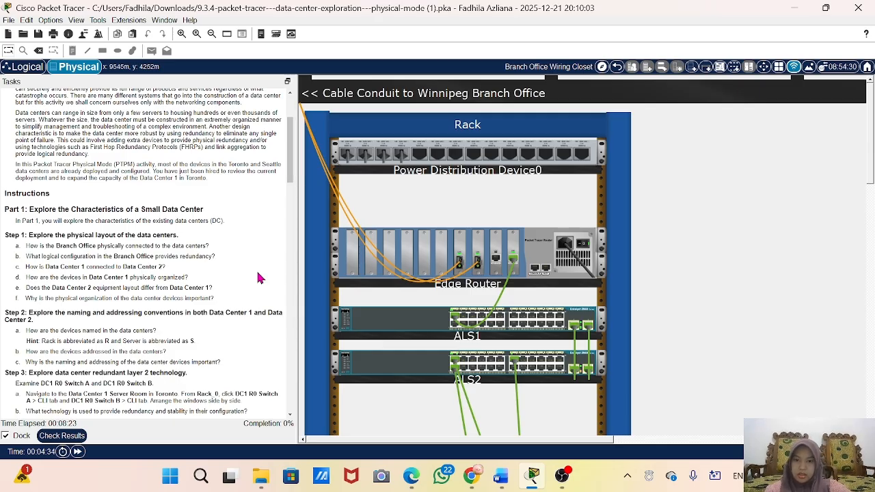
# Step: Open the Edge Router's command-line interface and enter privileged EXEC mode with ena
pyautogui.click(538, 262)
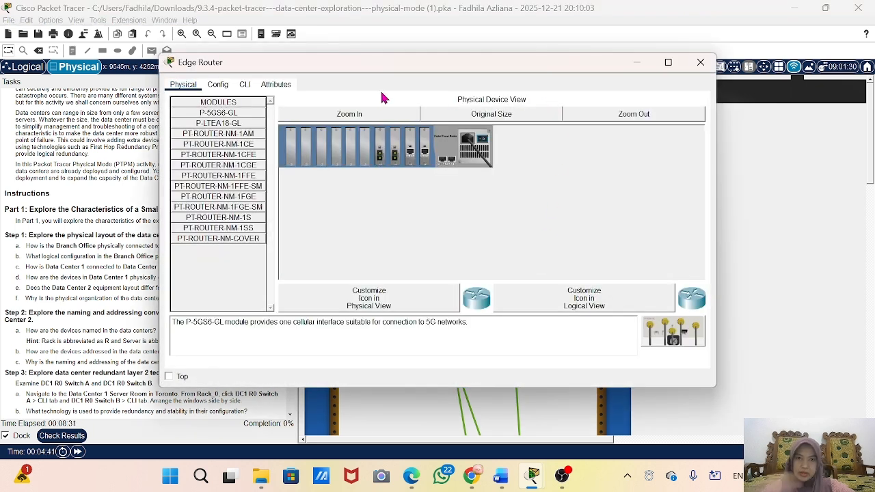
pyautogui.moveTo(422, 73); pyautogui.dragTo(667, 67)
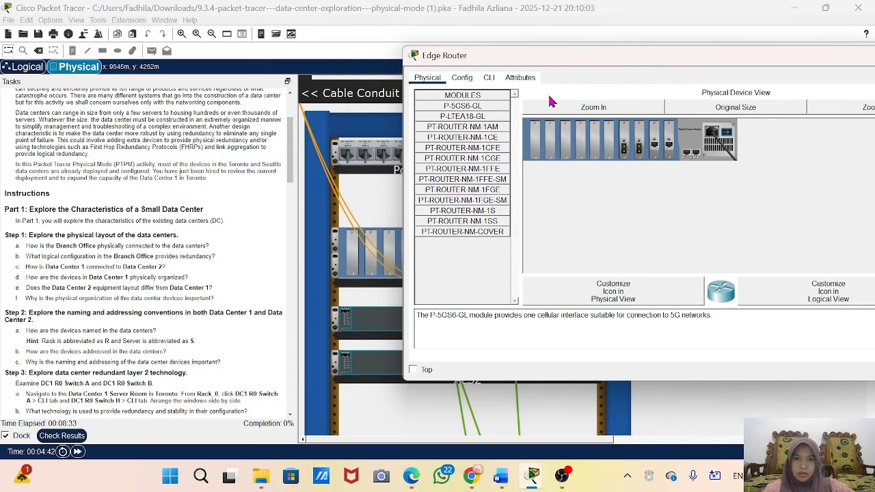
pyautogui.click(488, 81)
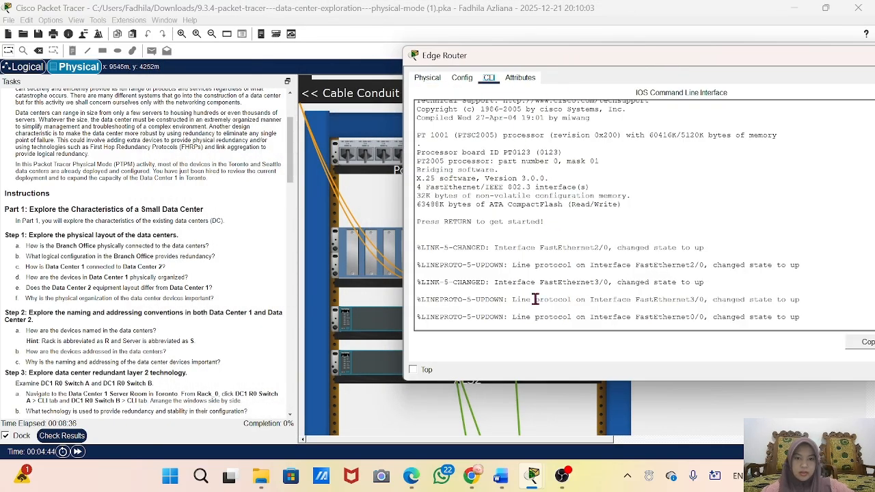
pyautogui.press('Return')
pyautogui.press('Return')
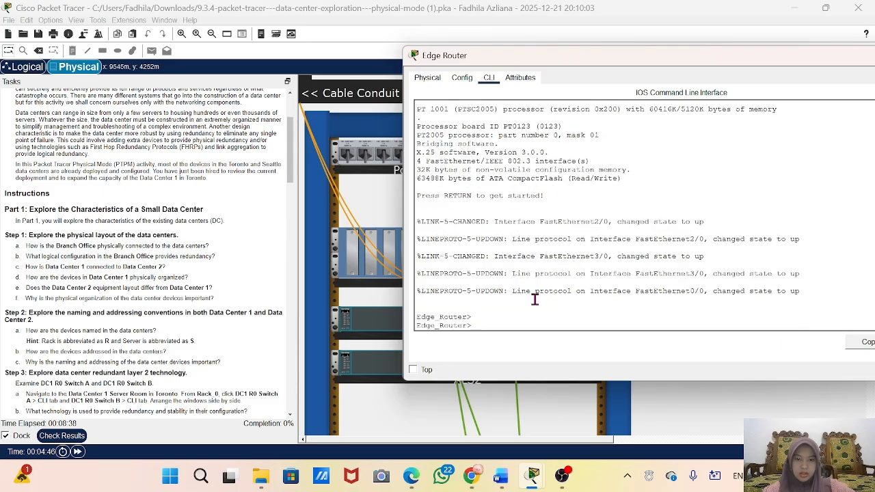
pyautogui.write('ena')
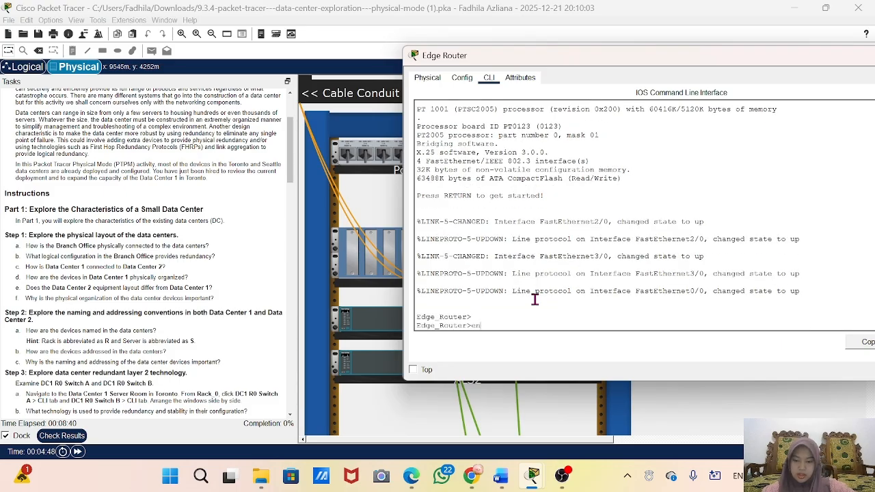
pyautogui.press('Return')
# Step: Display the Edge Router's configuration with the show running-config command
pyautogui.write('sh')
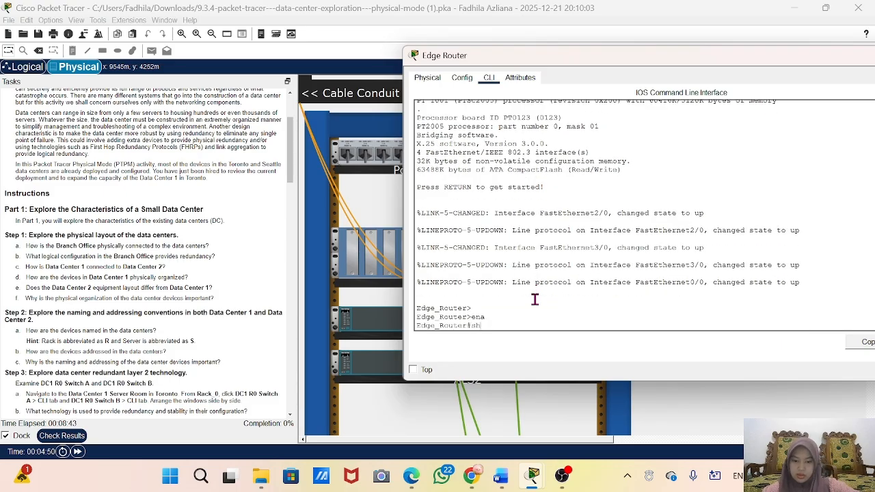
pyautogui.write('ow ru')
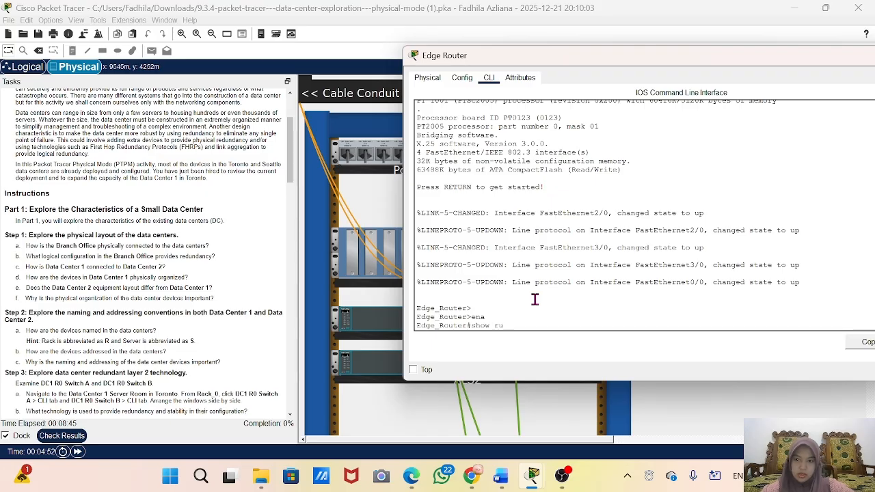
pyautogui.write('n')
pyautogui.press('Tab')
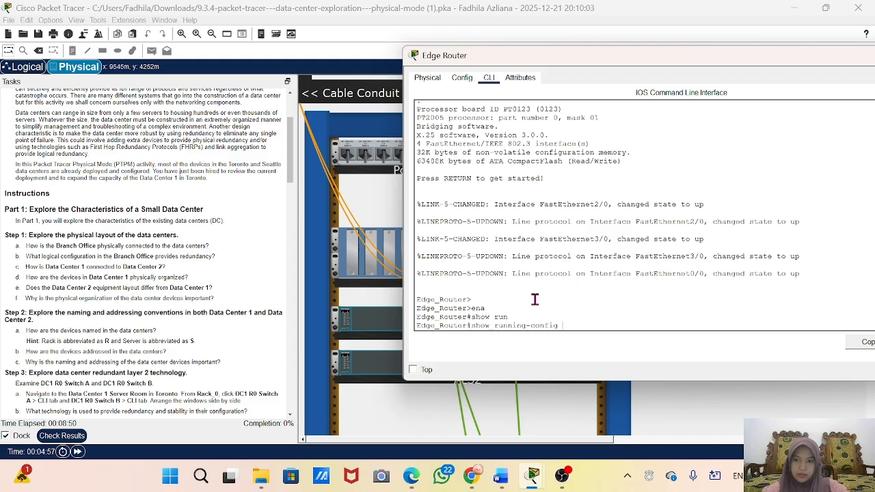
pyautogui.press('Return')
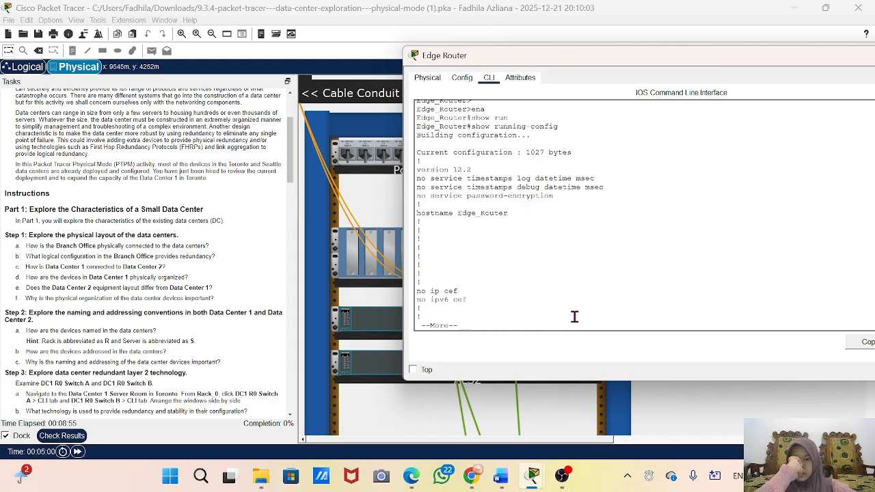
# Step: Page through the Edge Router's full running configuration and examine the FastEthernet interface addresses and the static ip route entries
pyautogui.scroll(5, 577, 288)
pyautogui.scroll(-3, 576, 288)
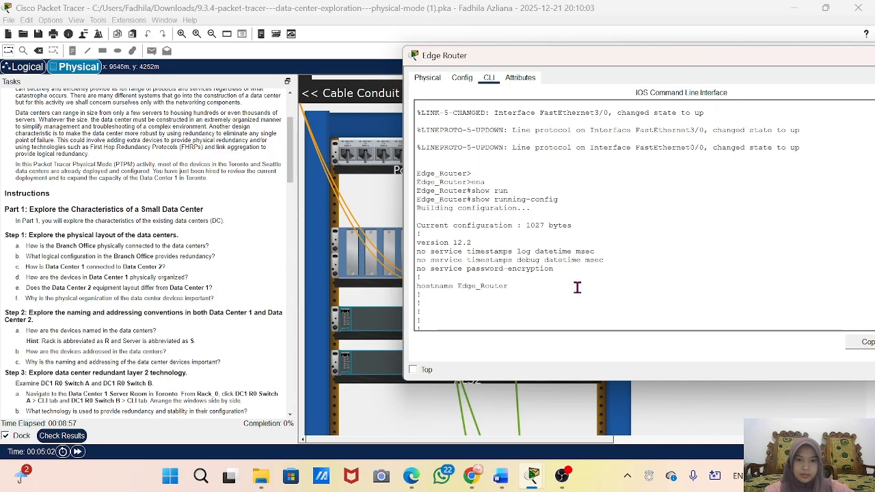
pyautogui.scroll(-2, 576, 287)
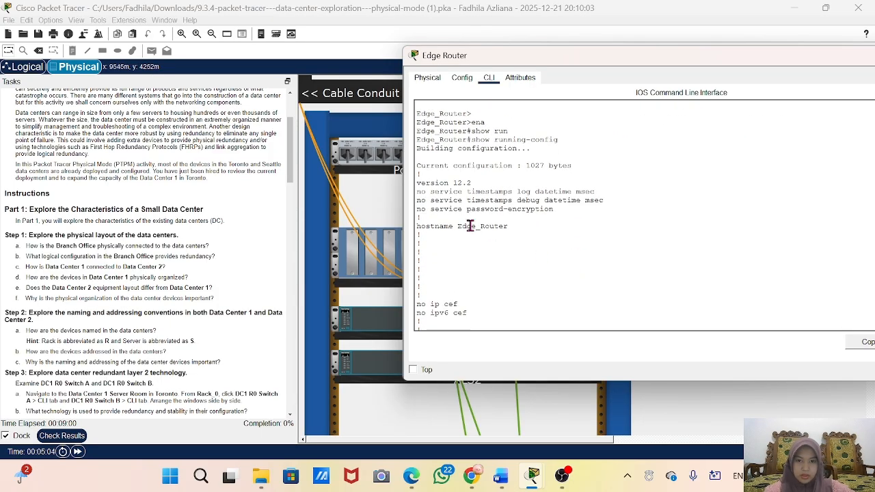
pyautogui.scroll(-1, 478, 232)
pyautogui.scroll(-1, 481, 236)
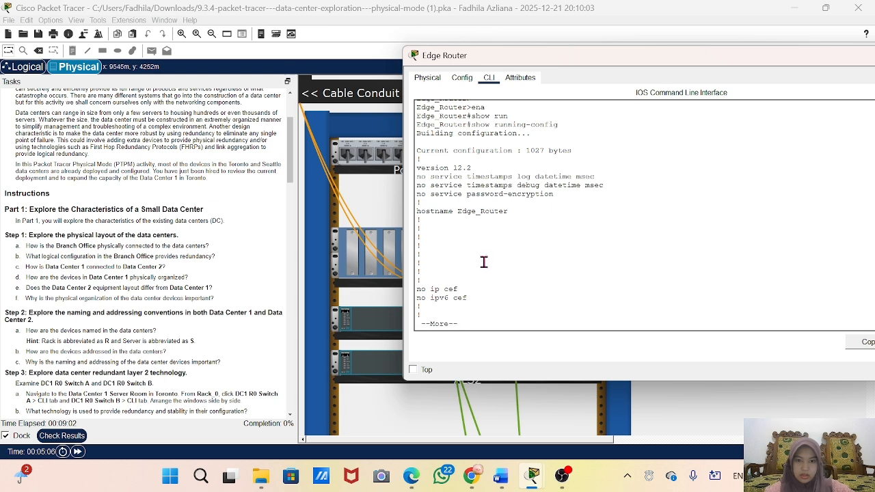
pyautogui.press('space')
pyautogui.press('space')
pyautogui.scroll(4, 485, 269)
pyautogui.scroll(7, 485, 268)
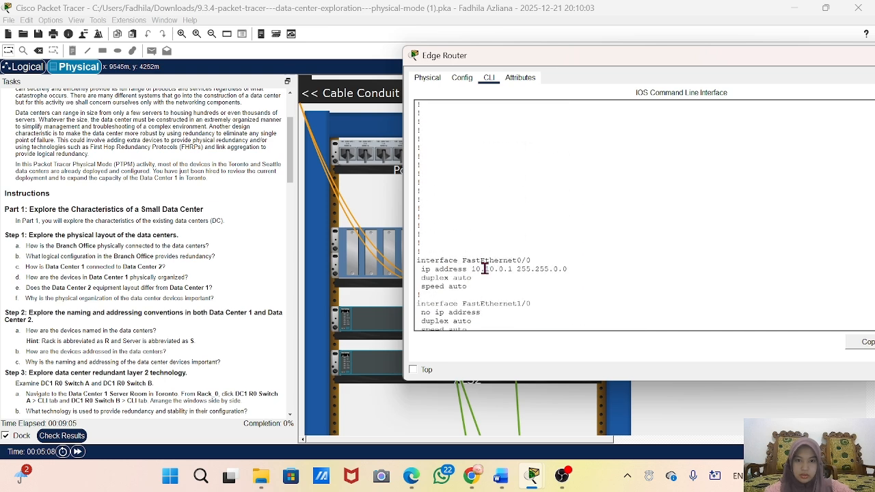
pyautogui.scroll(-8, 485, 268)
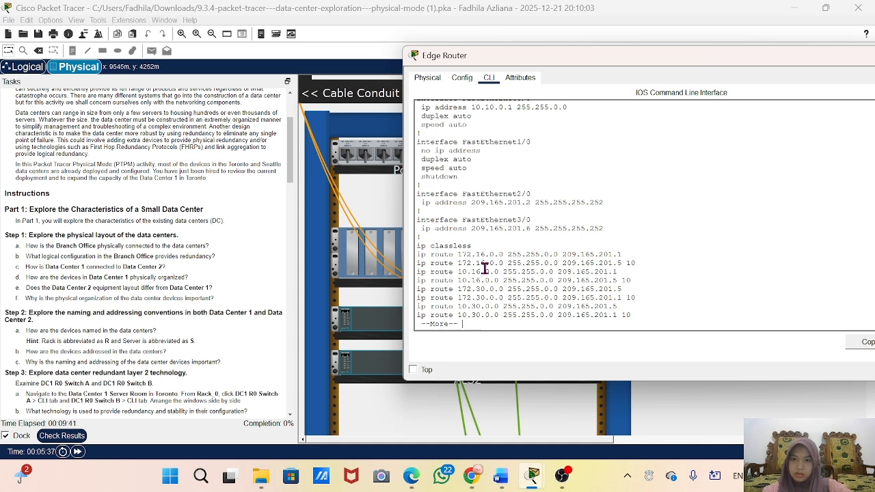
pyautogui.press('space')
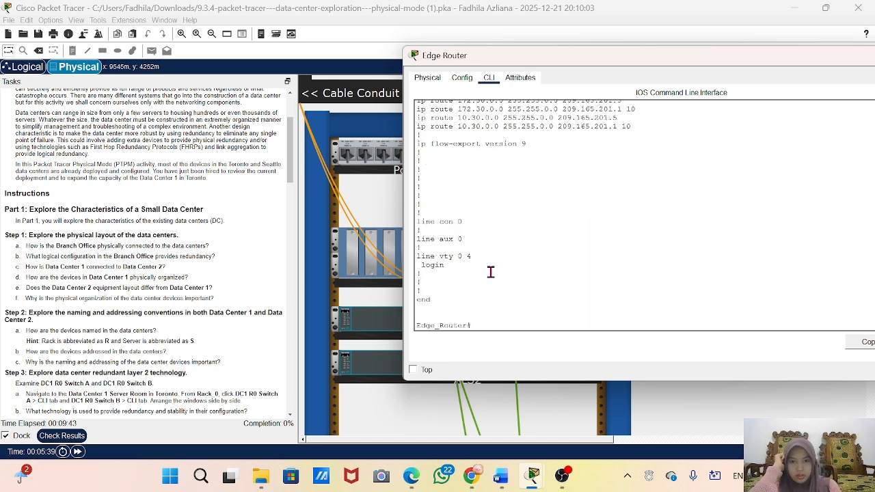
pyautogui.scroll(5, 488, 273)
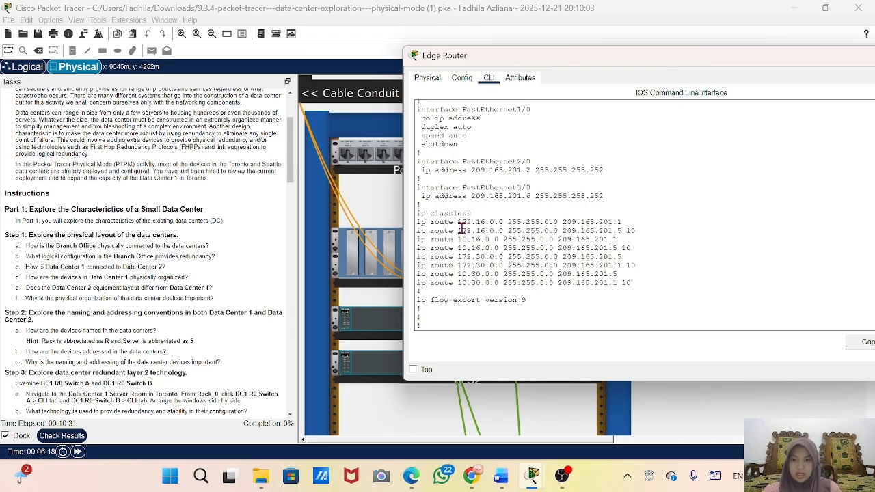
# Step: Minimize the Edge Router window and navigate back up from the wiring closet to the Winnipeg city view
pyautogui.moveTo(834, 58); pyautogui.dragTo(714, 55)
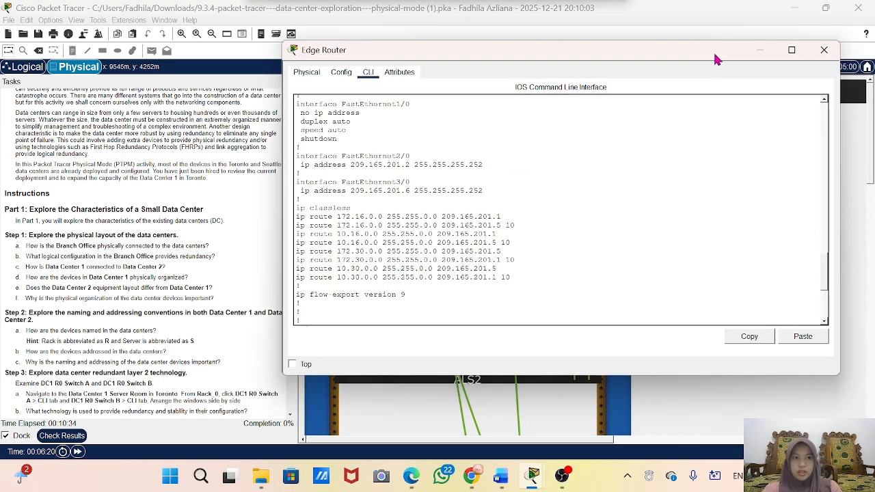
pyautogui.click(759, 52)
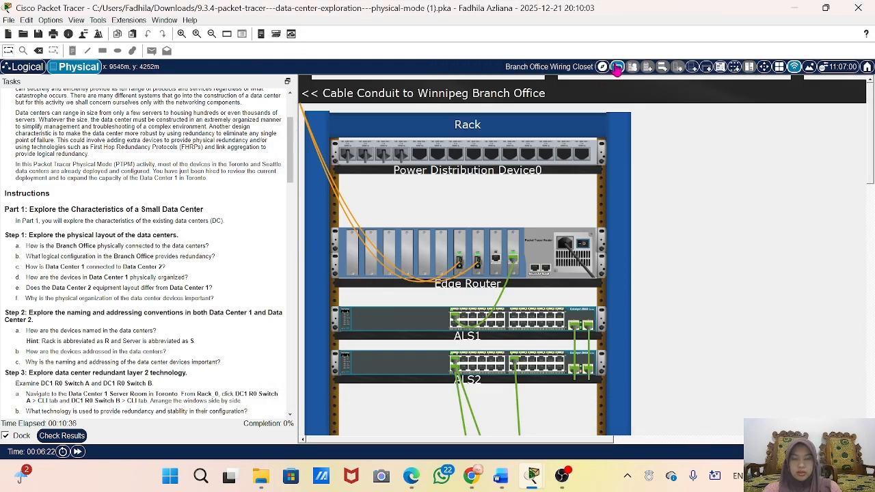
pyautogui.click(617, 67)
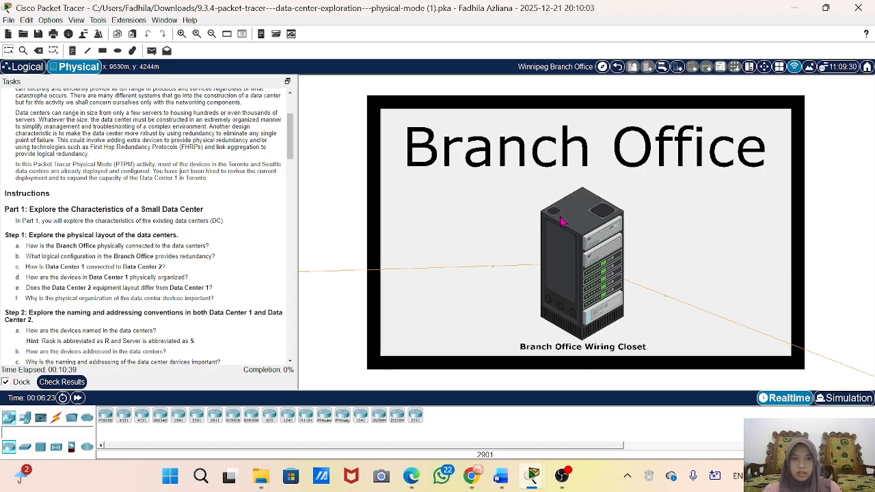
pyautogui.scroll(-3, 561, 221)
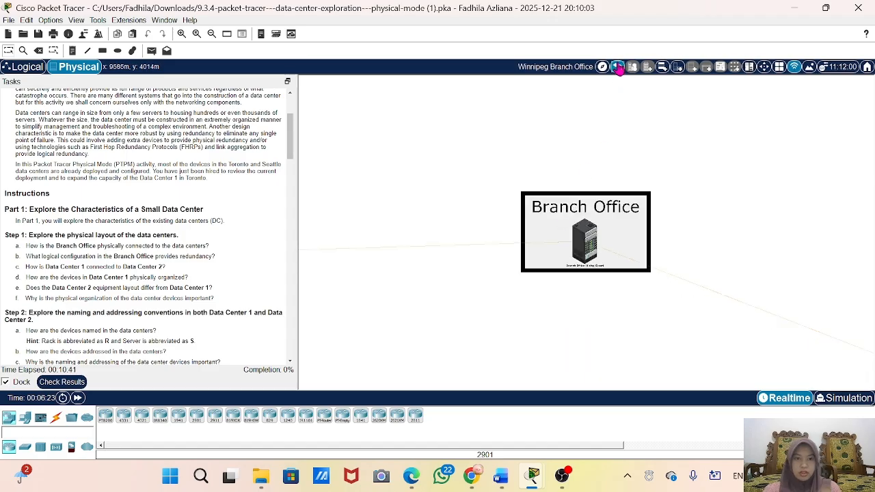
pyautogui.click(618, 68)
pyautogui.scroll(-3, 574, 259)
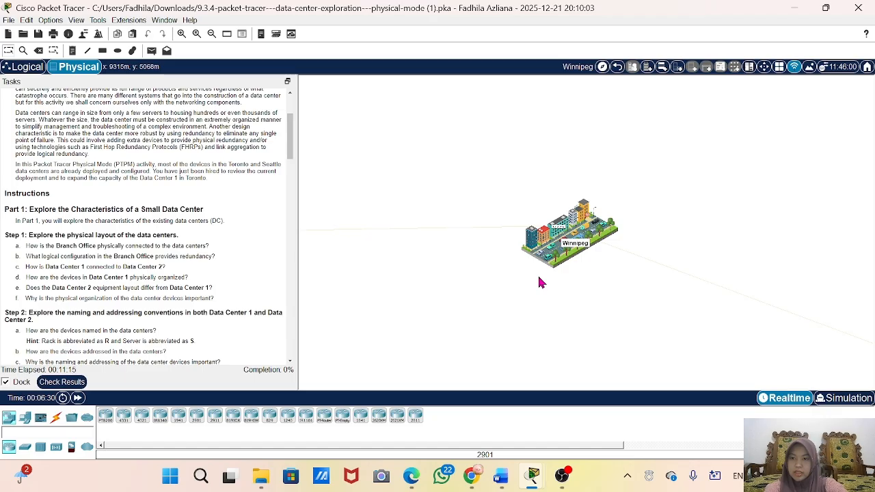
pyautogui.moveTo(543, 268)
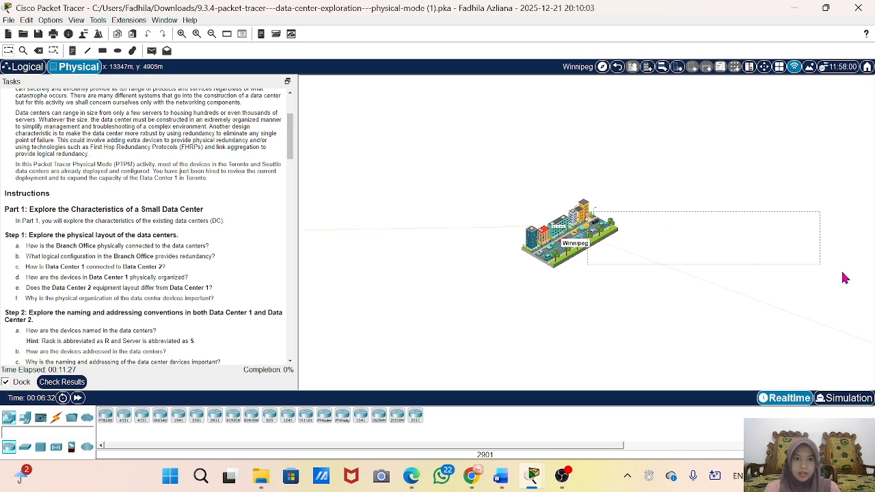
pyautogui.scroll(7, 545, 274)
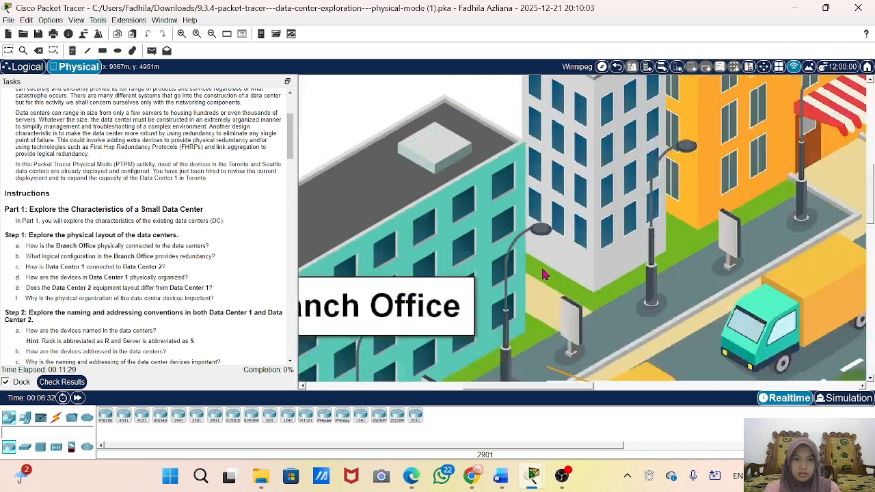
# Step: Leave the Winnipeg city view and return to the Intercity map
pyautogui.scroll(-6, 543, 271)
pyautogui.scroll(-2, 450, 345)
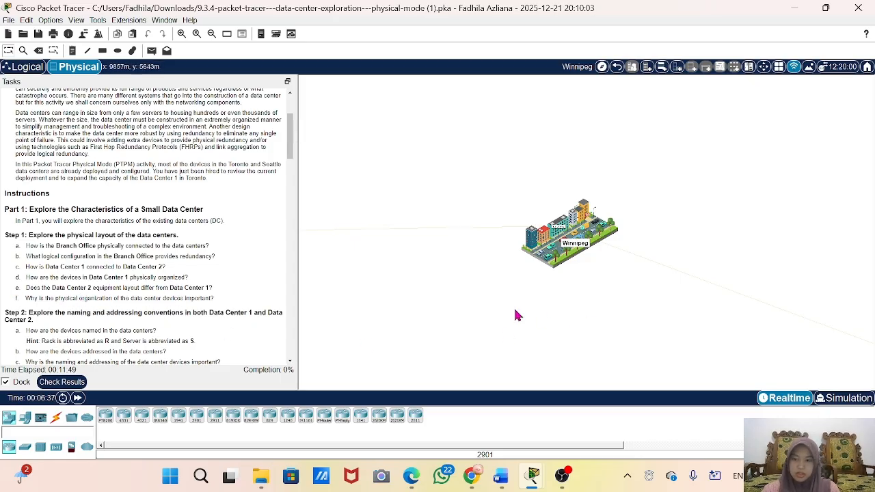
pyautogui.moveTo(628, 331); pyautogui.dragTo(347, 273)
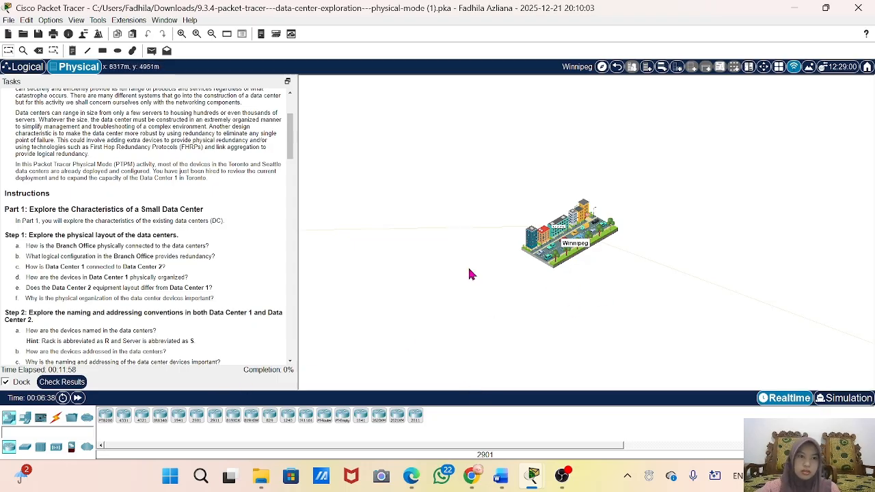
pyautogui.click(616, 67)
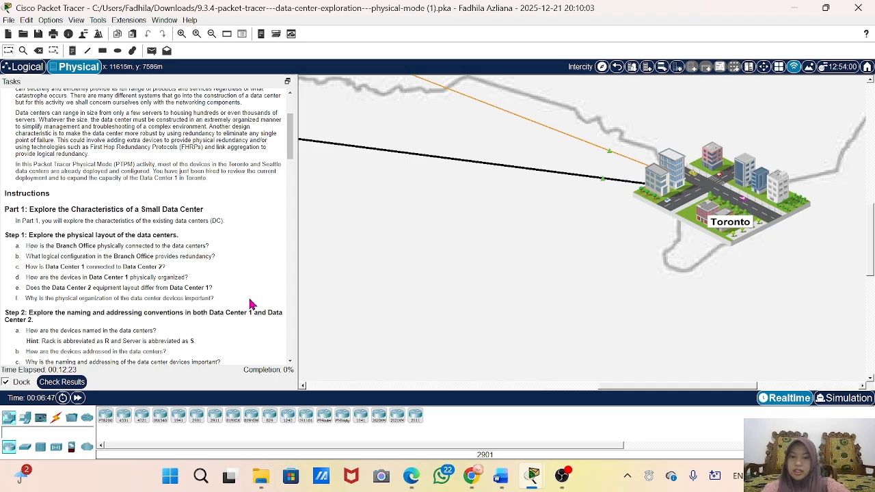
# Step: Review the Part 1 questions on physical layout and examine the orange and black links entering Toronto on the Intercity map
pyautogui.scroll(-3, 251, 304)
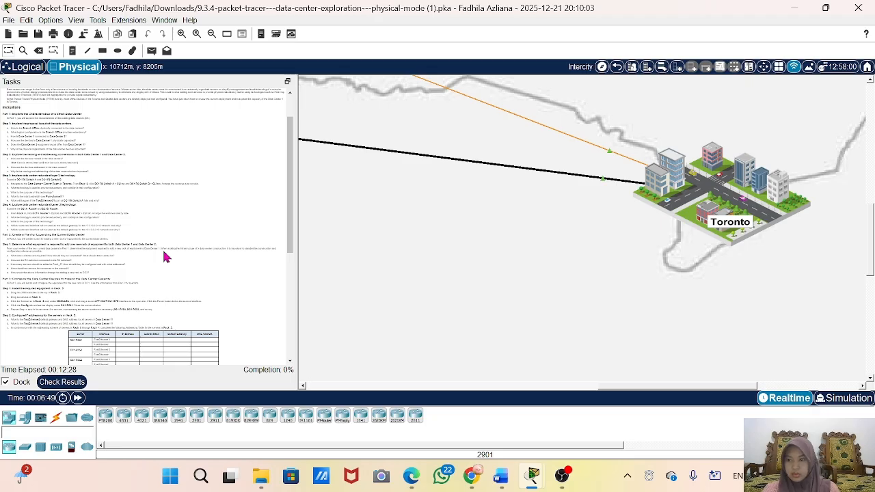
pyautogui.scroll(3, 165, 254)
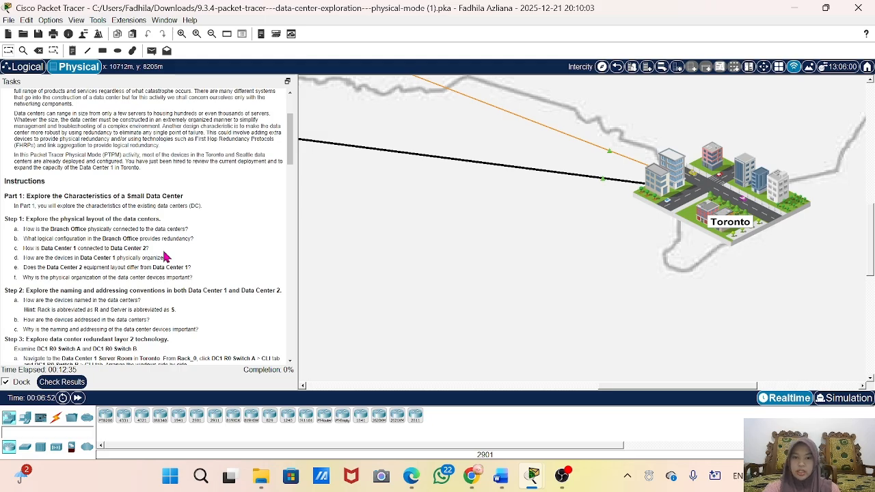
pyautogui.scroll(3, 116, 269)
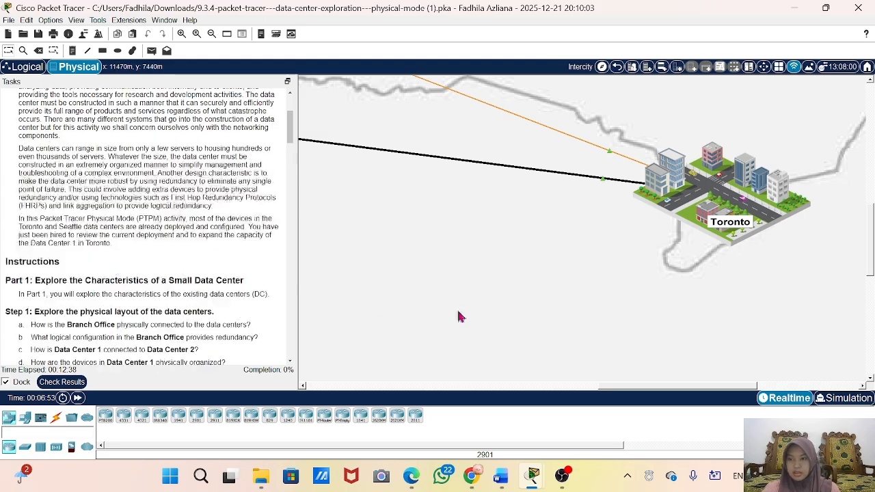
pyautogui.scroll(-5, 283, 292)
pyautogui.scroll(1, 158, 269)
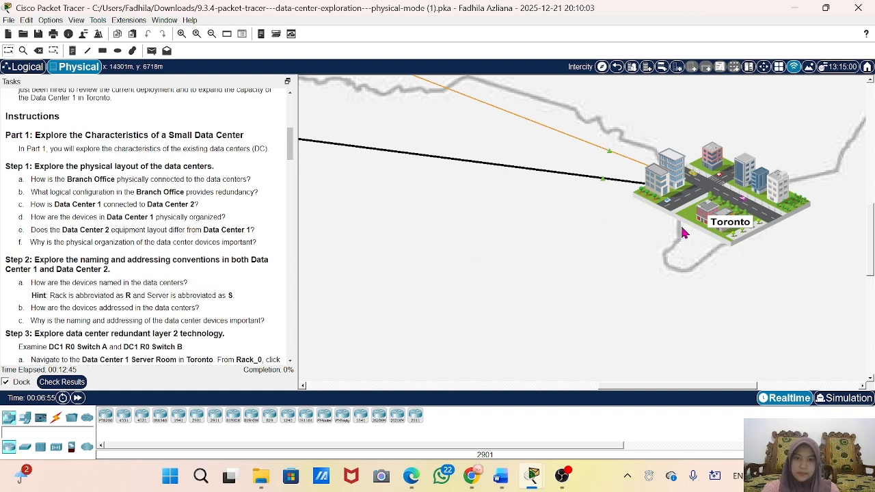
pyautogui.scroll(3, 725, 244)
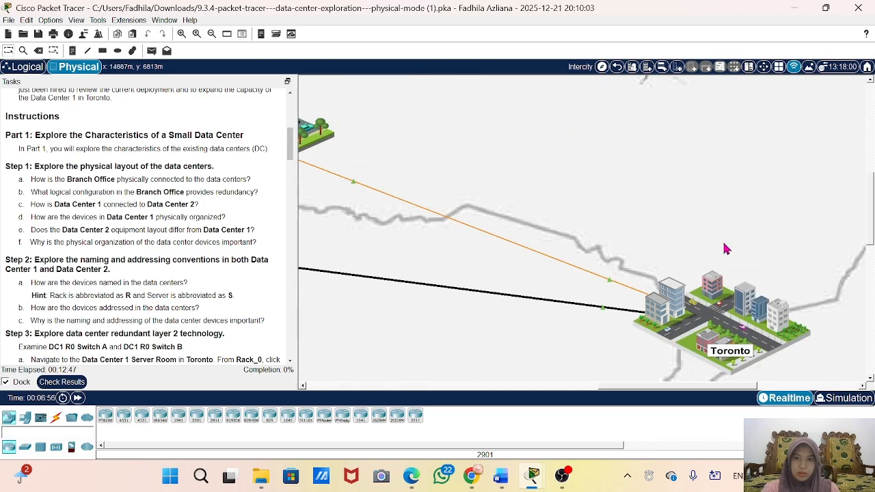
pyautogui.scroll(5, 695, 250)
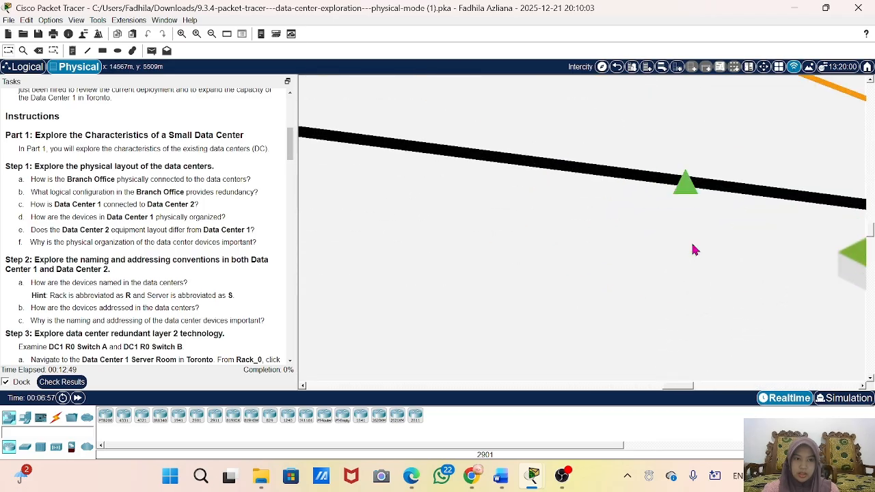
pyautogui.scroll(-5, 695, 249)
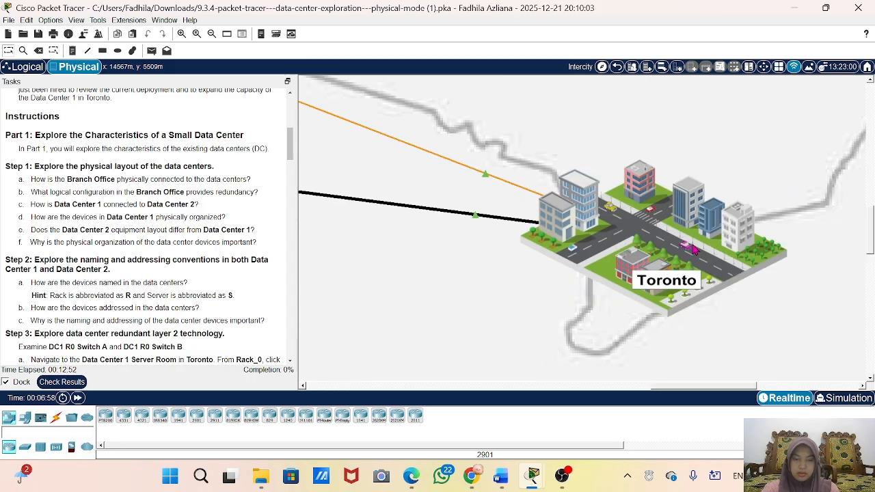
pyautogui.scroll(3, 695, 249)
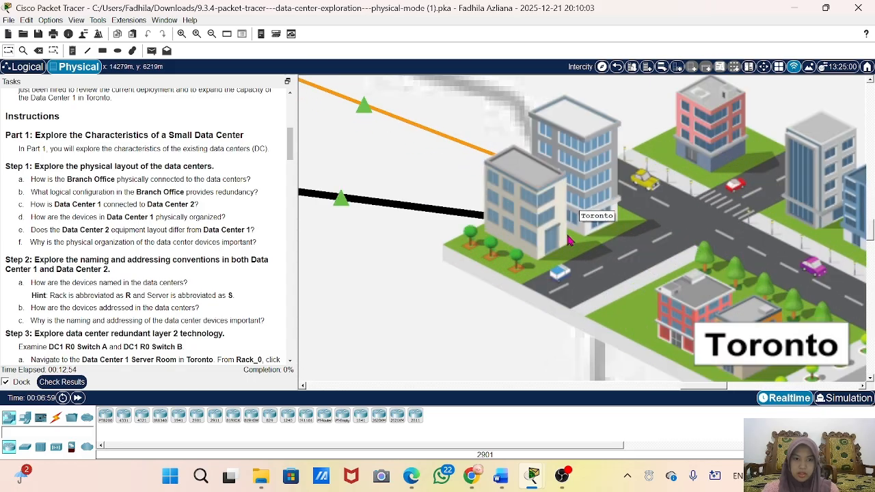
pyautogui.scroll(-2, 746, 226)
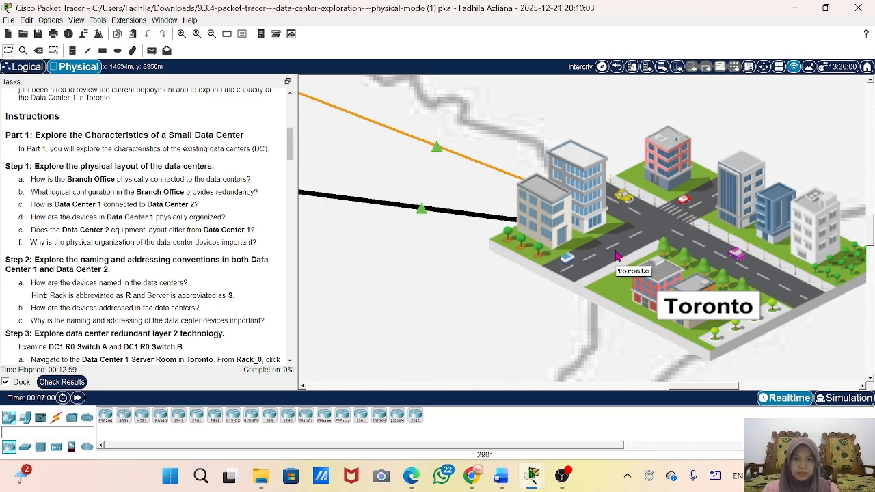
pyautogui.scroll(-5, 767, 248)
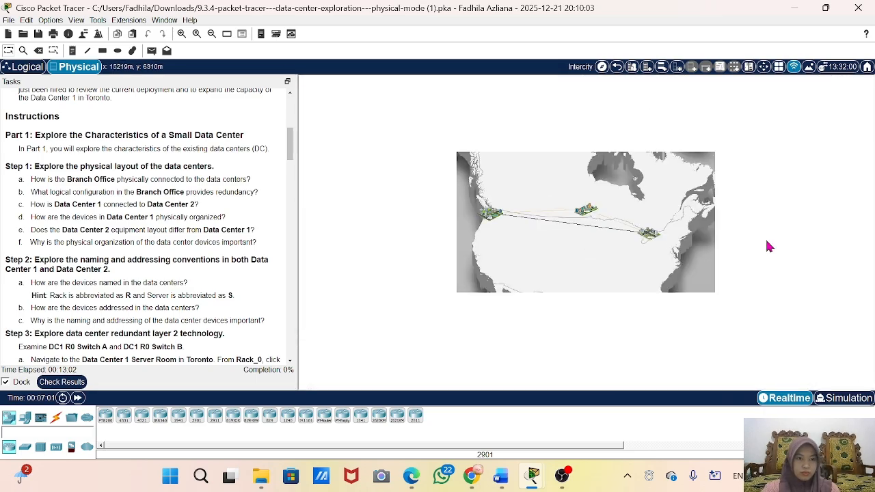
pyautogui.scroll(4, 680, 248)
pyautogui.scroll(6, 689, 249)
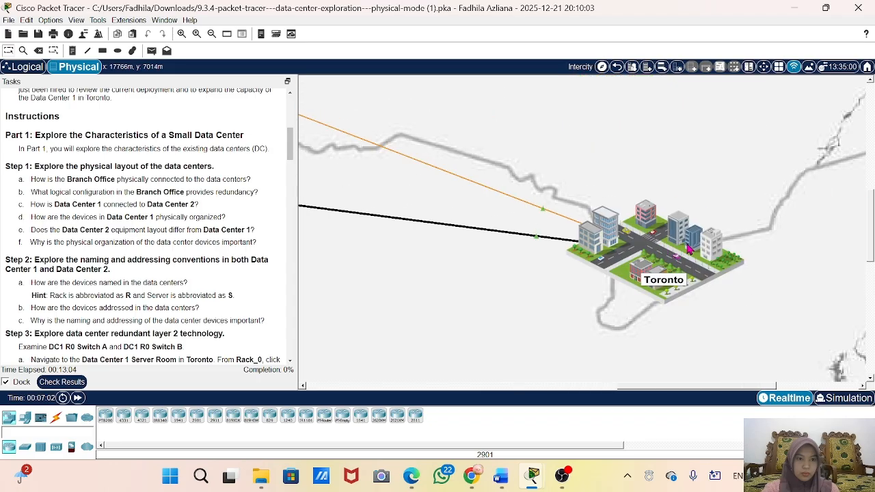
pyautogui.scroll(-3, 688, 250)
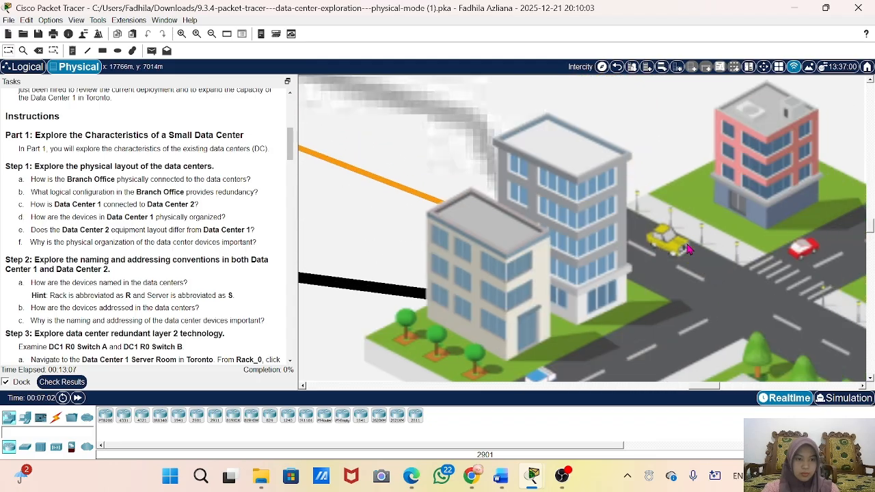
pyautogui.scroll(1, 594, 239)
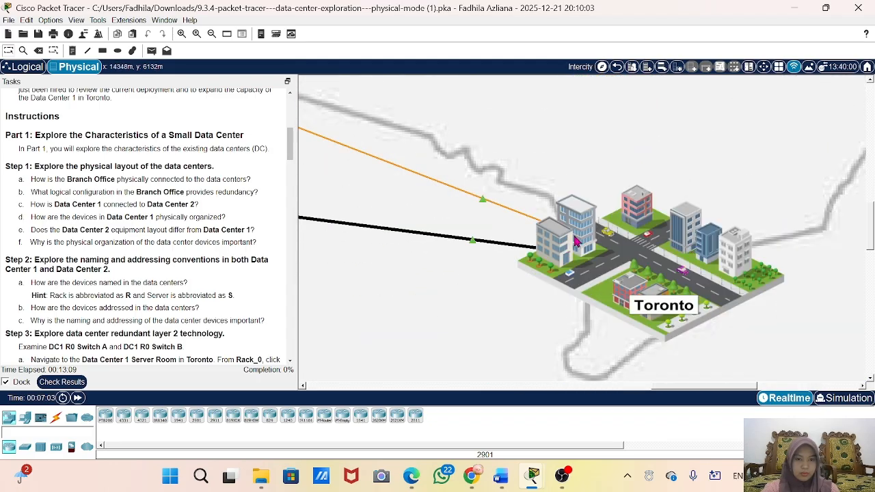
# Step: Enter Toronto, go into Data Center 1 and open the Data Center 1 Server Room
pyautogui.click(595, 239)
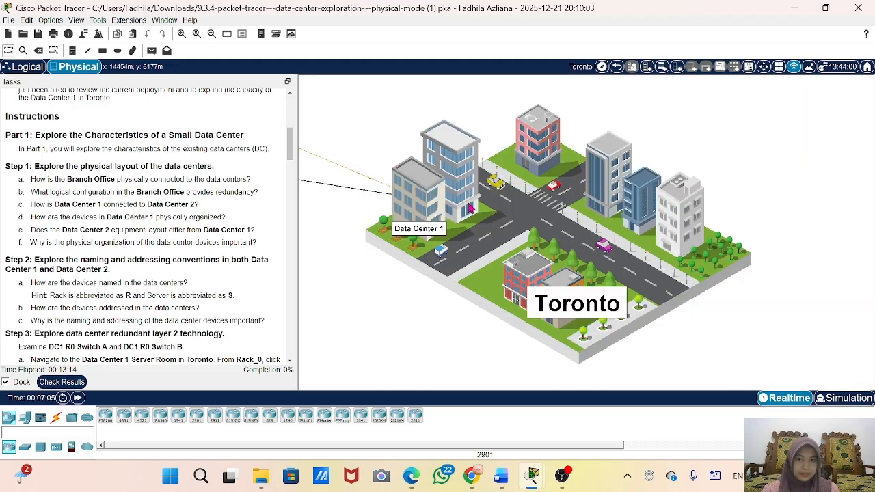
pyautogui.moveTo(425, 230)
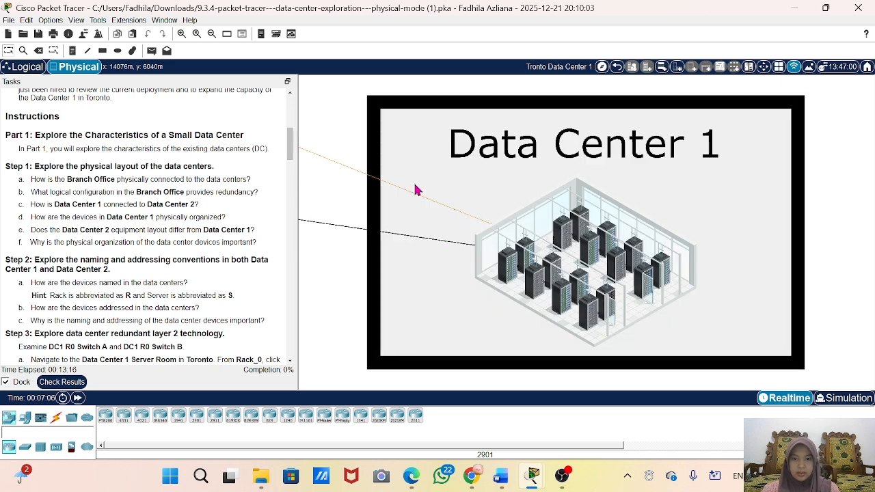
pyautogui.click(578, 268)
pyautogui.scroll(-8, 581, 270)
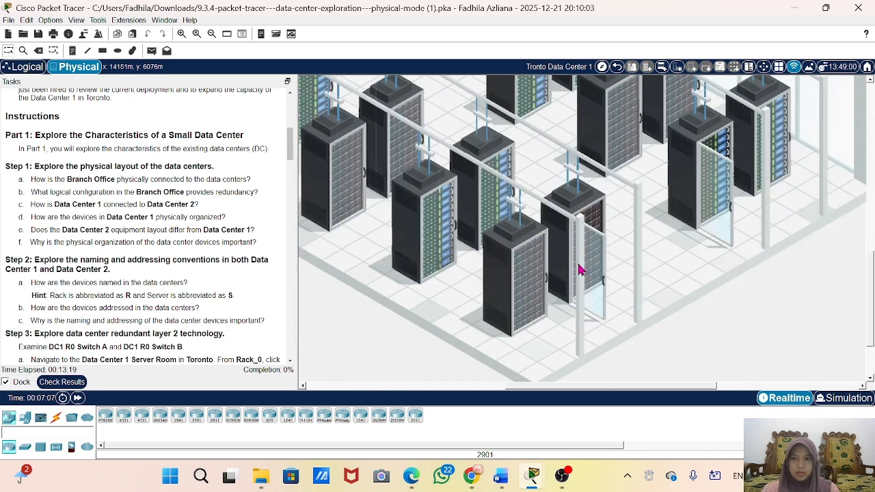
pyautogui.click(577, 250)
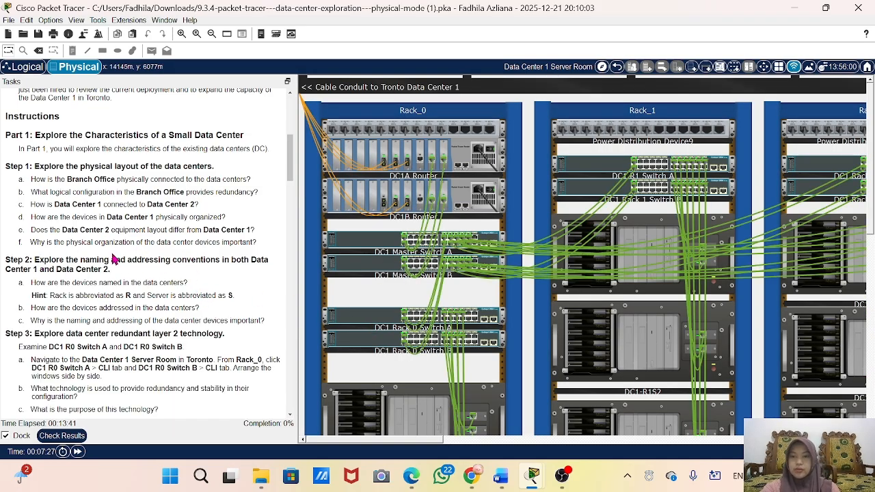
# Step: Examine how the routers, switches and servers are arranged and cabled across the racks in the Data Center 1 Server Room
pyautogui.scroll(-1, 301, 285)
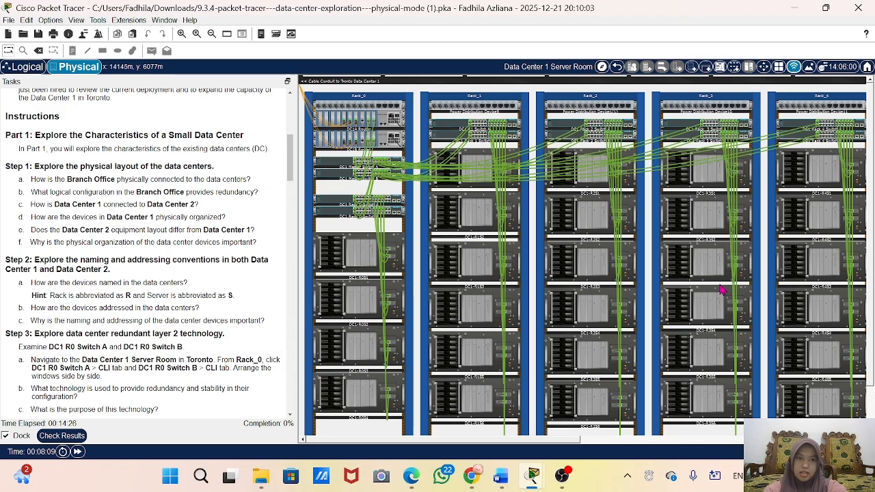
pyautogui.scroll(3, 722, 289)
pyautogui.moveTo(722, 290)
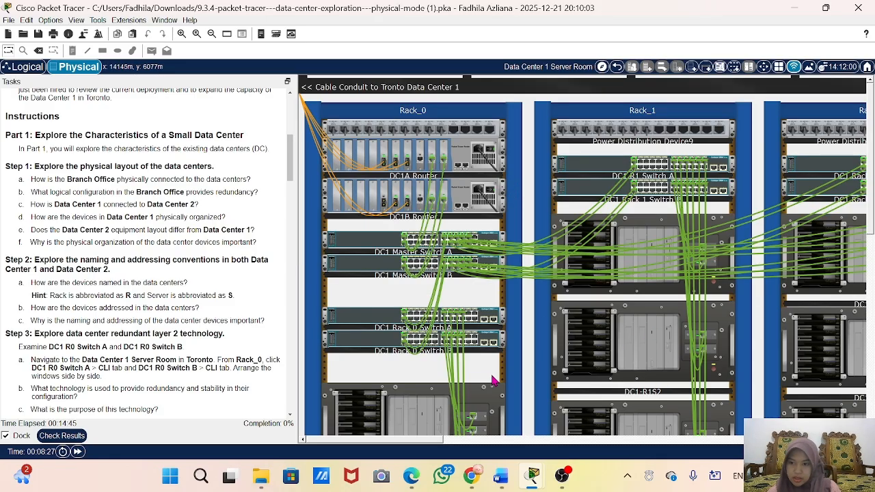
pyautogui.scroll(-2, 494, 380)
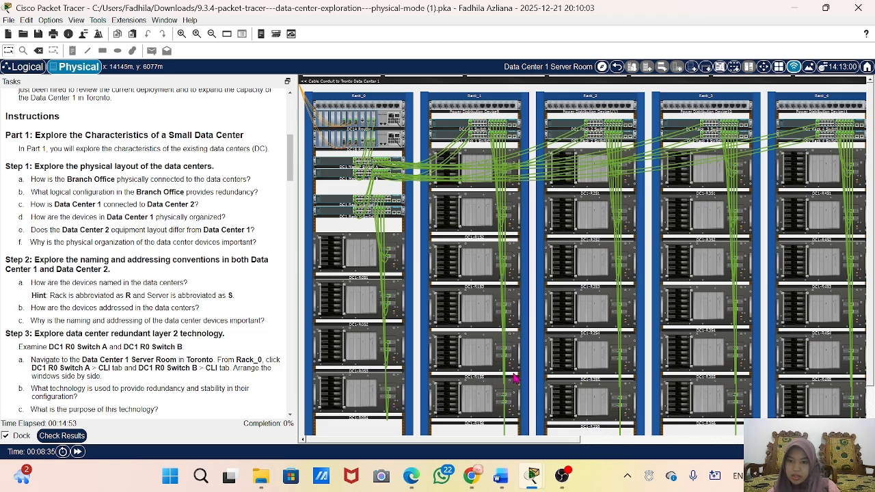
pyautogui.scroll(-2, 516, 378)
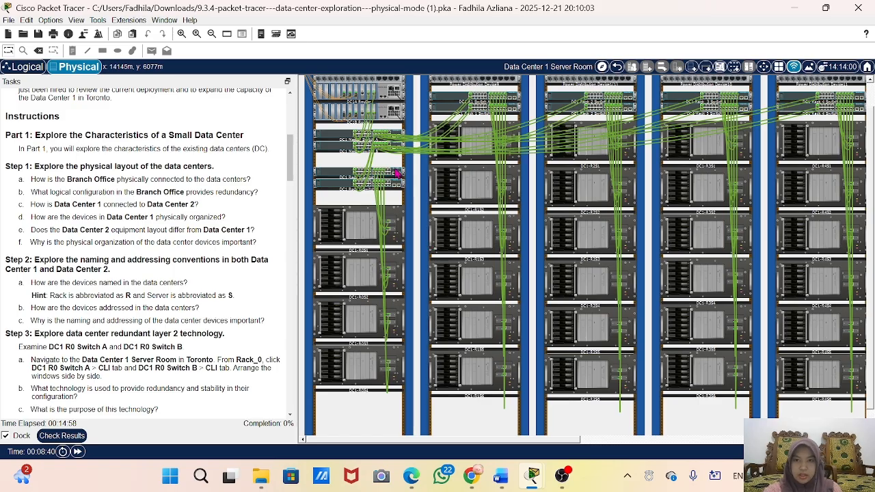
pyautogui.scroll(-3, 392, 190)
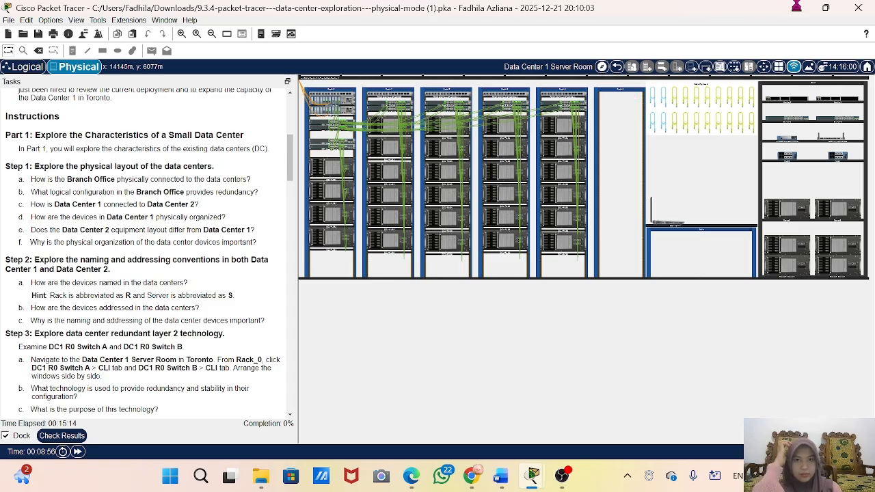
# Step: Open server DC1-R1S5 in Rack_1 to inspect its physical device view, and close its window
pyautogui.click(387, 260)
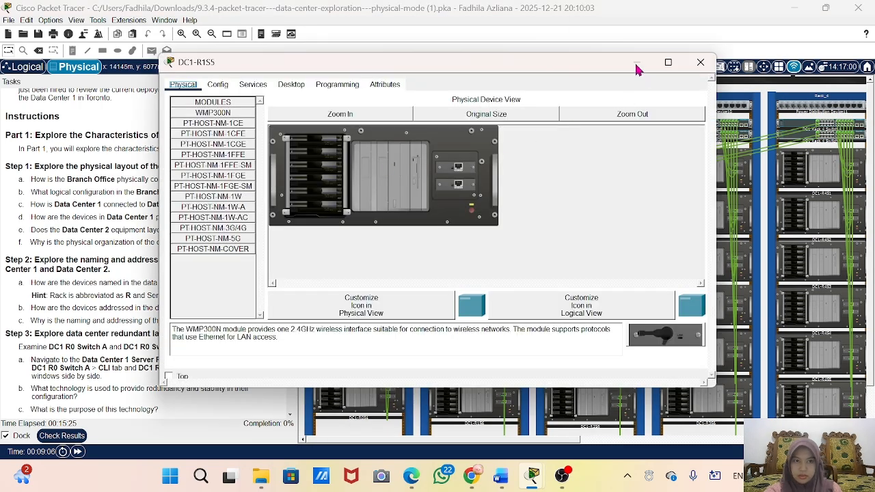
pyautogui.click(700, 63)
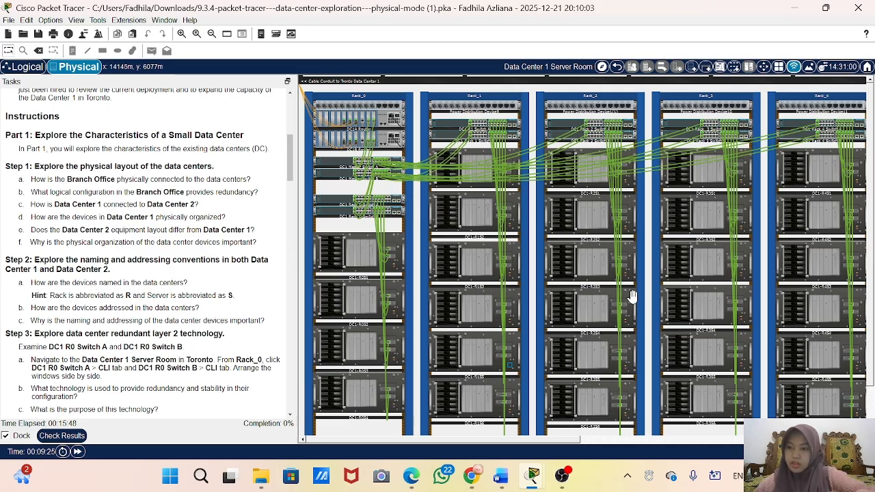
pyautogui.moveTo(633, 297)
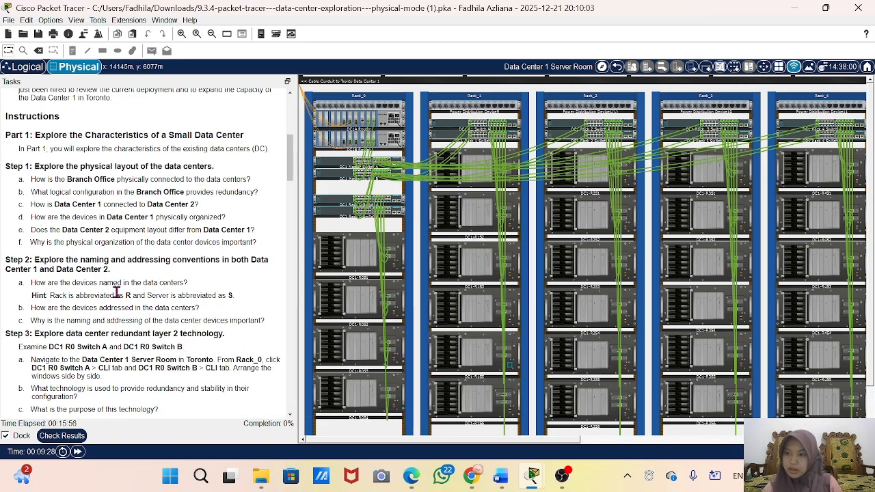
# Step: Read the Step 2 naming questions and the Step 3 layer 2 redundancy instructions, and compare them with the devices in Rack_0
pyautogui.scroll(-1, 135, 320)
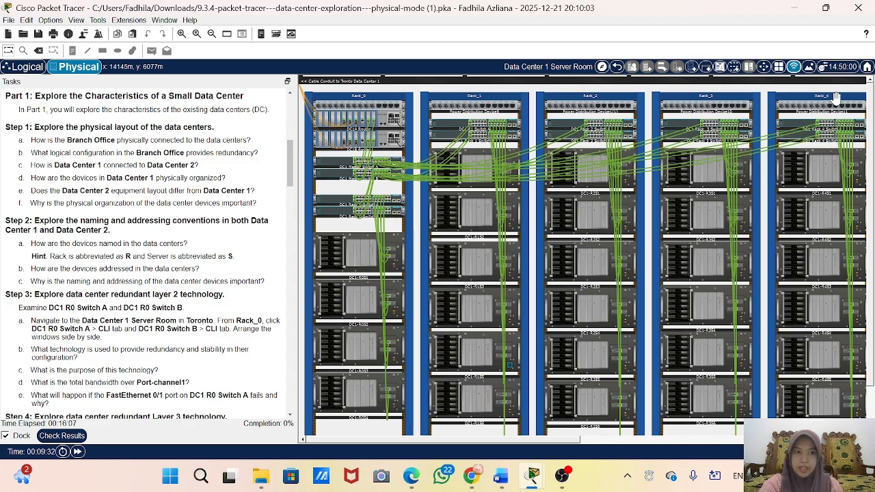
pyautogui.moveTo(852, 242)
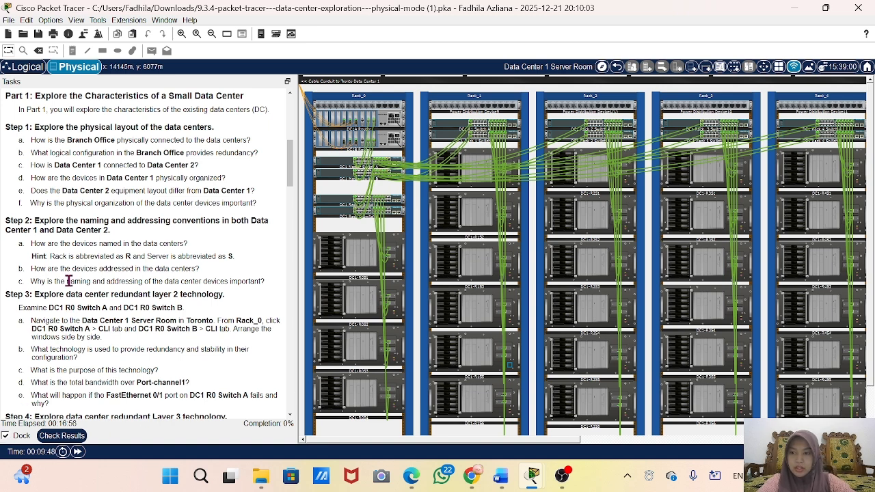
pyautogui.scroll(-2, 69, 281)
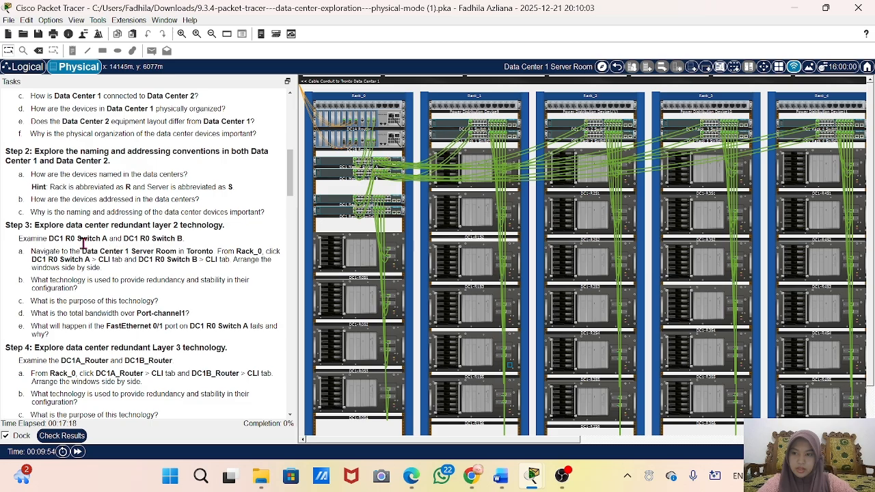
pyautogui.moveTo(32, 251); pyautogui.dragTo(103, 267)
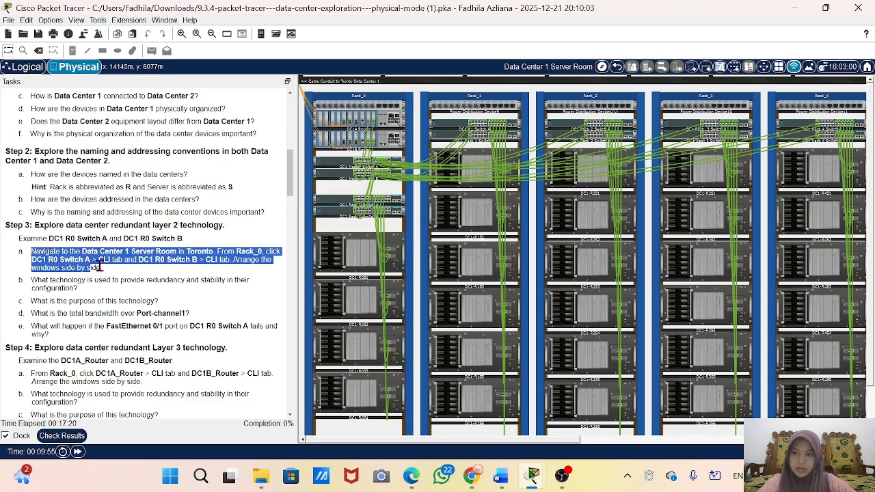
pyautogui.click(140, 239)
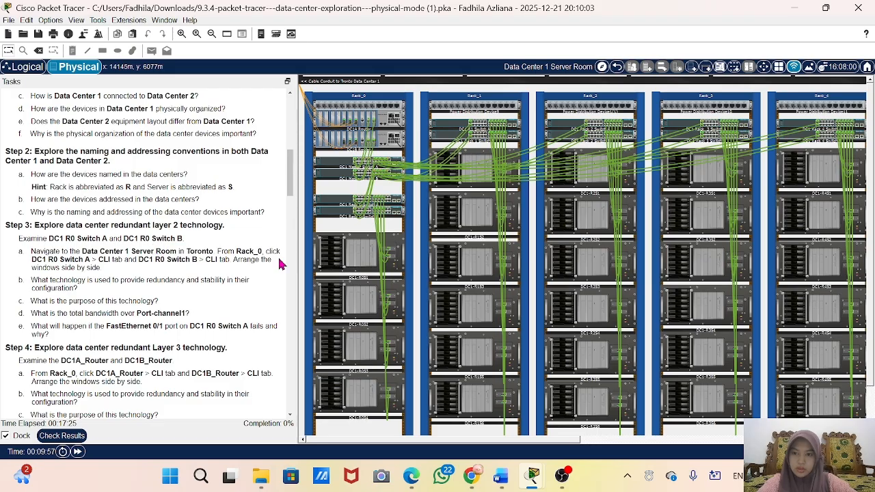
pyautogui.moveTo(551, 171)
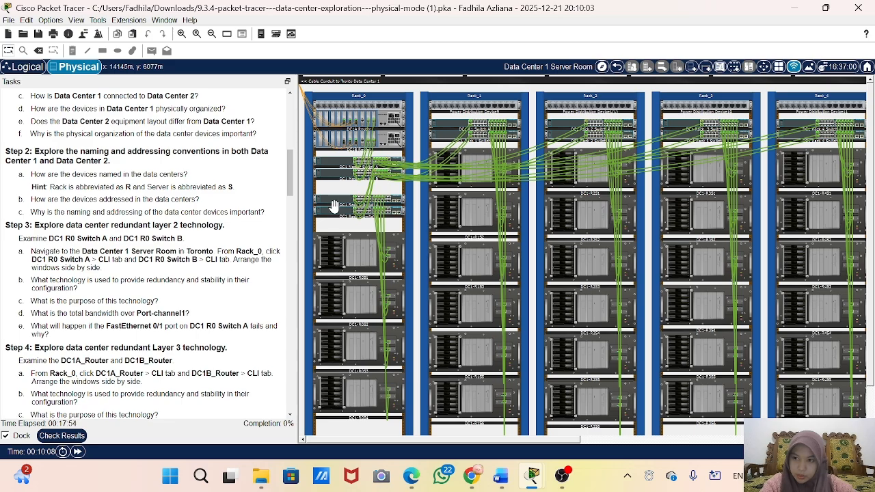
pyautogui.moveTo(341, 332)
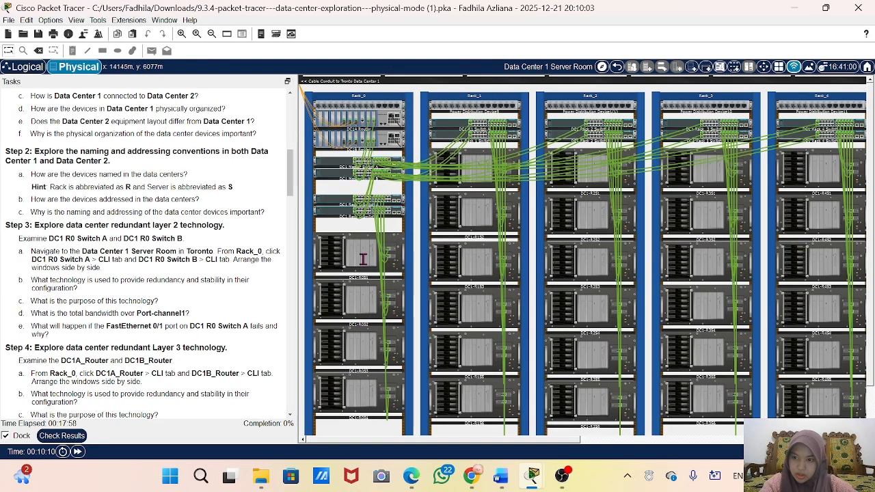
# Step: Locate DC1 Rack 0 Switch A in Rack_0 of the Data Center 1 Server Room and open its command line interface
pyautogui.moveTo(369, 285)
pyautogui.moveTo(368, 387)
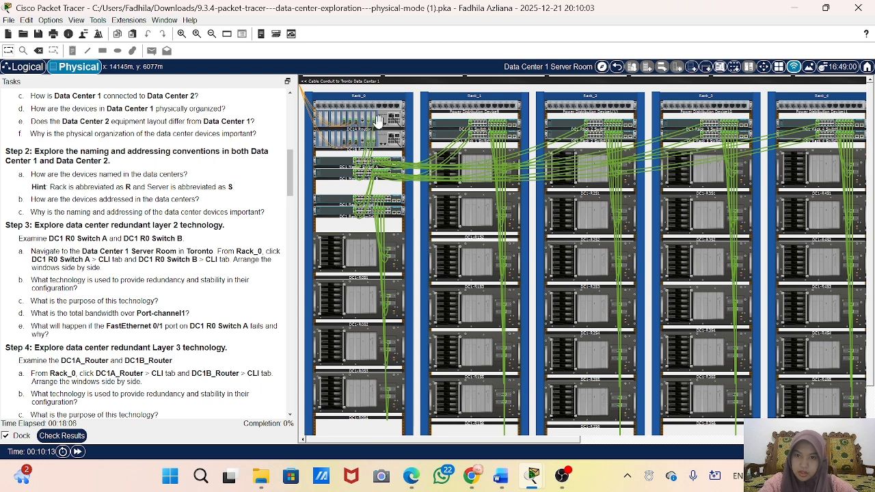
pyautogui.moveTo(380, 118)
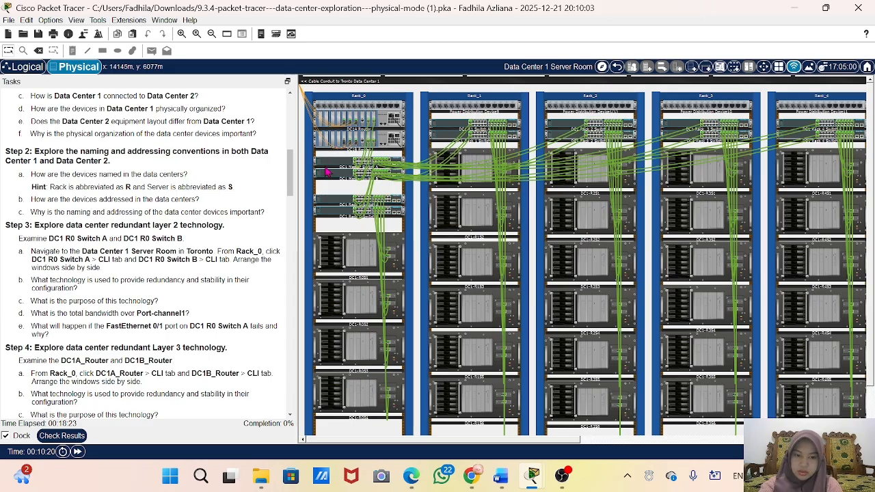
pyautogui.scroll(2, 327, 172)
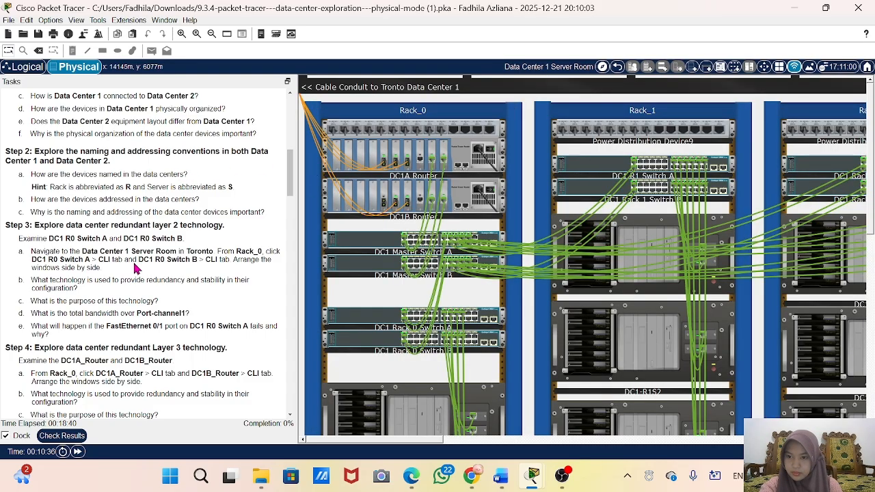
pyautogui.scroll(-1, 414, 350)
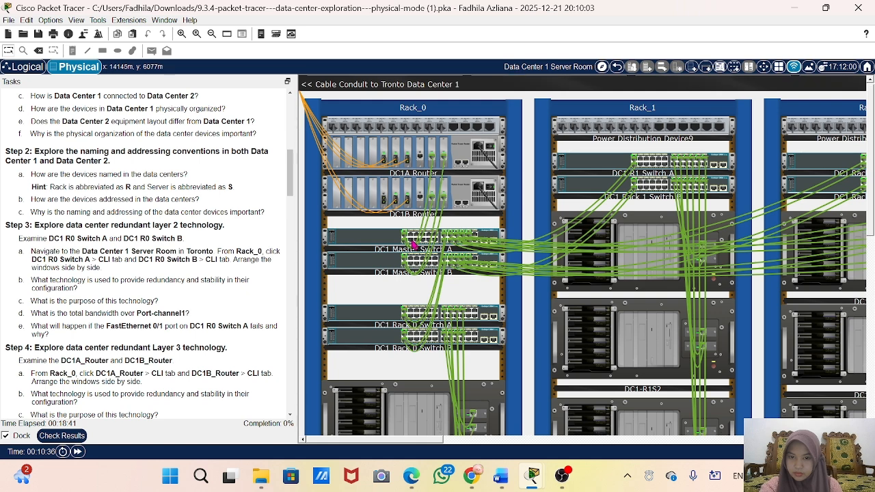
pyautogui.scroll(-1, 364, 313)
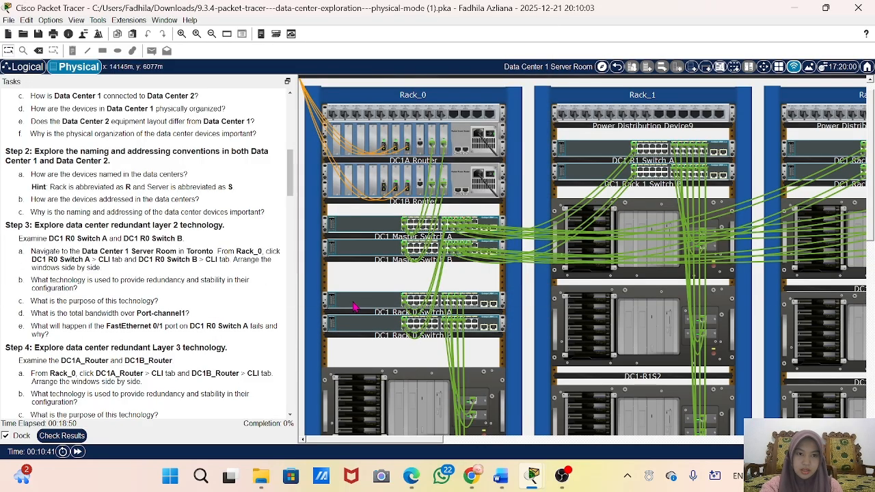
pyautogui.click(354, 306)
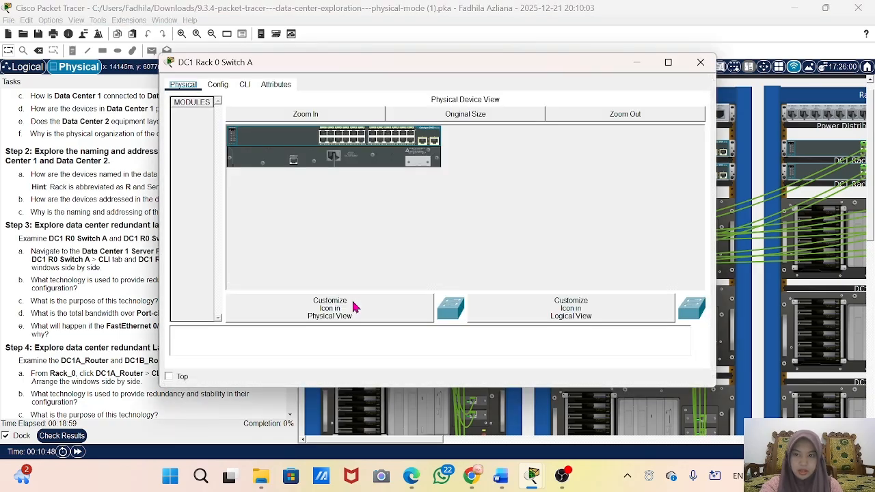
pyautogui.click(246, 87)
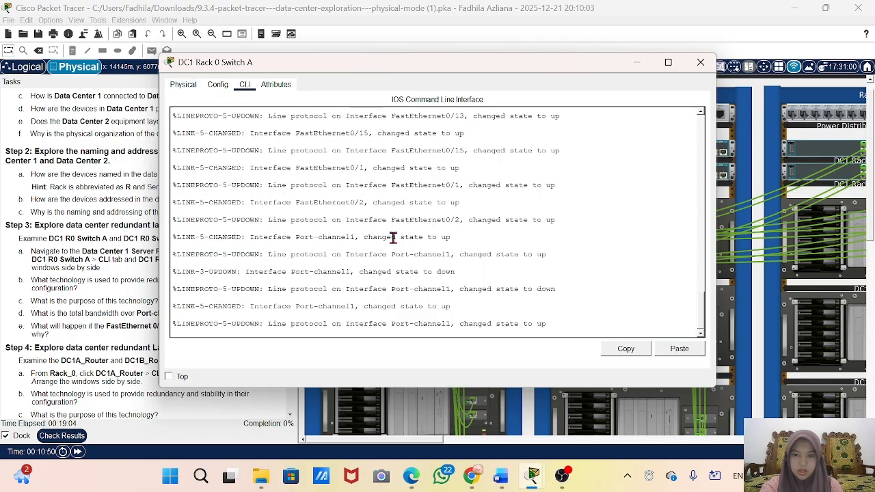
# Step: Enter privileged EXEC mode on DC1 Rack 0 Switch A and place its window beside the task instructions
pyautogui.press('Return')
pyautogui.press('Return')
pyautogui.write('ena')
pyautogui.press('Return')
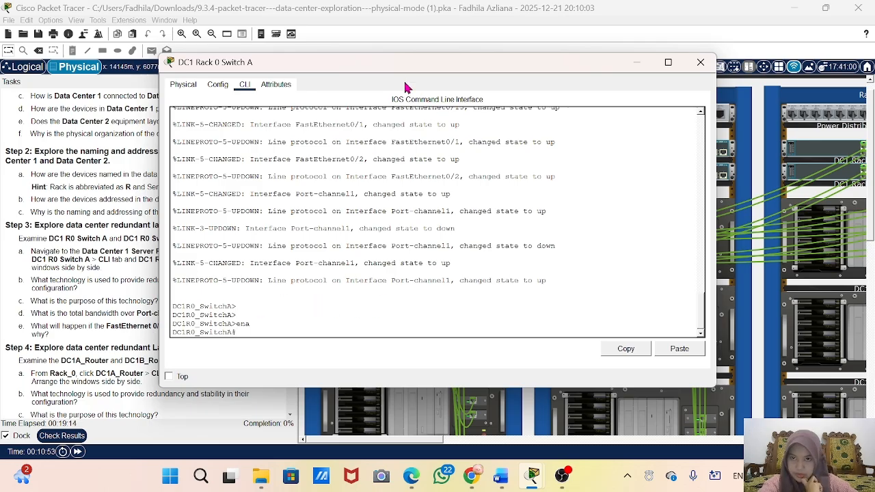
pyautogui.moveTo(369, 63); pyautogui.dragTo(506, 83)
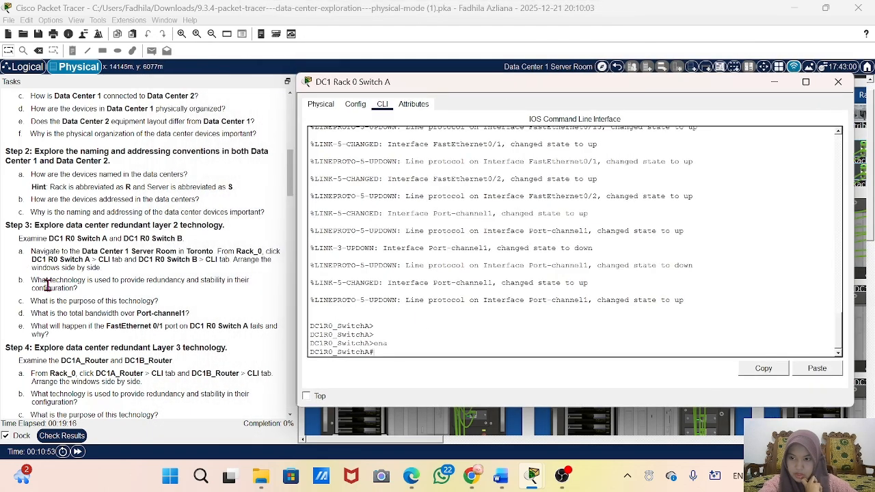
# Step: Run show etherchannel on DC1 Rack 0 Switch A to identify the layer 2 redundancy technology asked about in Step 3
pyautogui.scroll(-3, 183, 277)
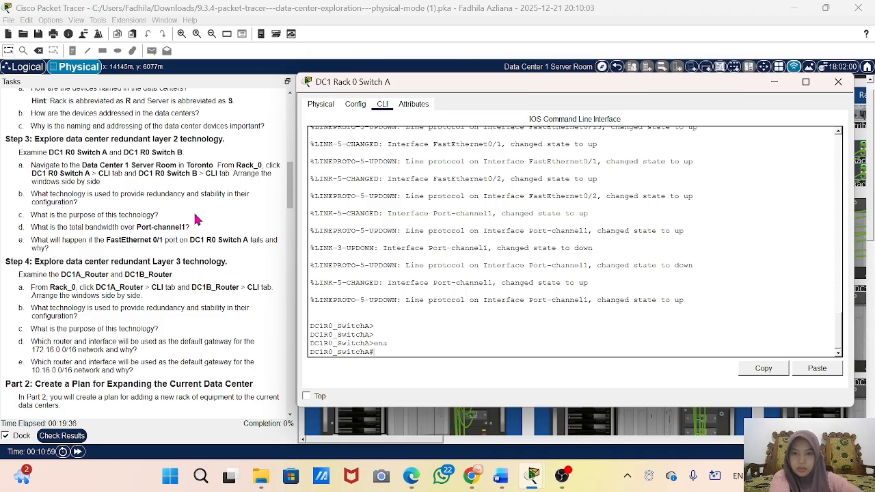
pyautogui.write('s')
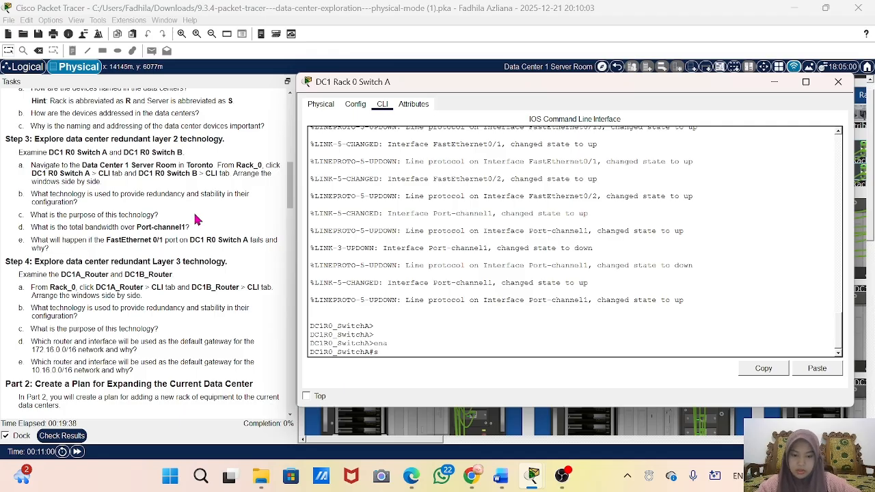
pyautogui.write('how et')
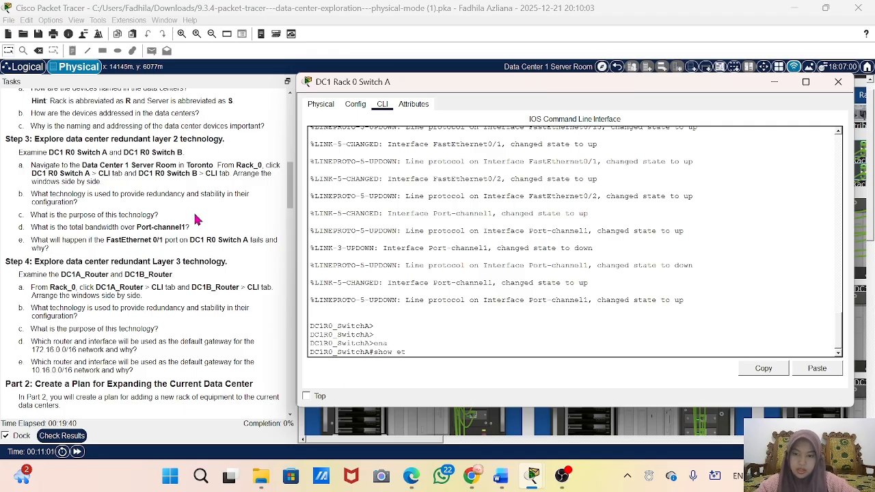
pyautogui.press('Tab')
pyautogui.press('Return')
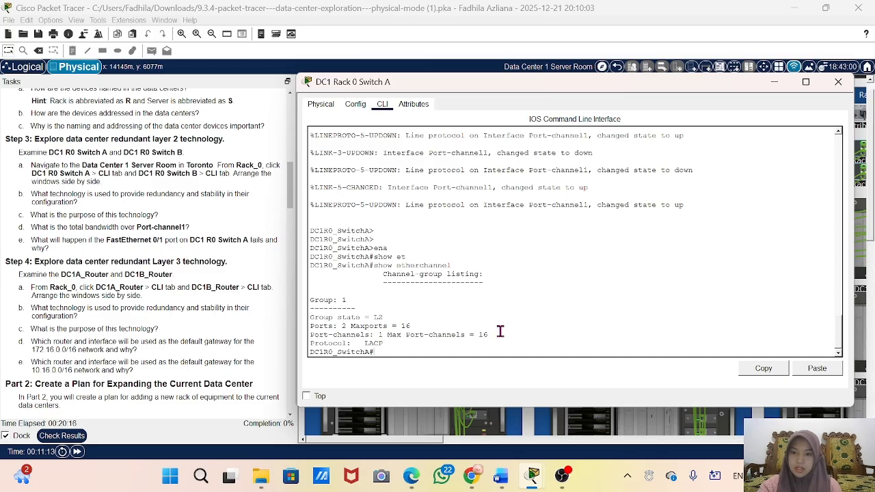
# Step: Run show interfaces port-channel 1 on the switch and highlight the bandwidth value in the output
pyautogui.write('sho')
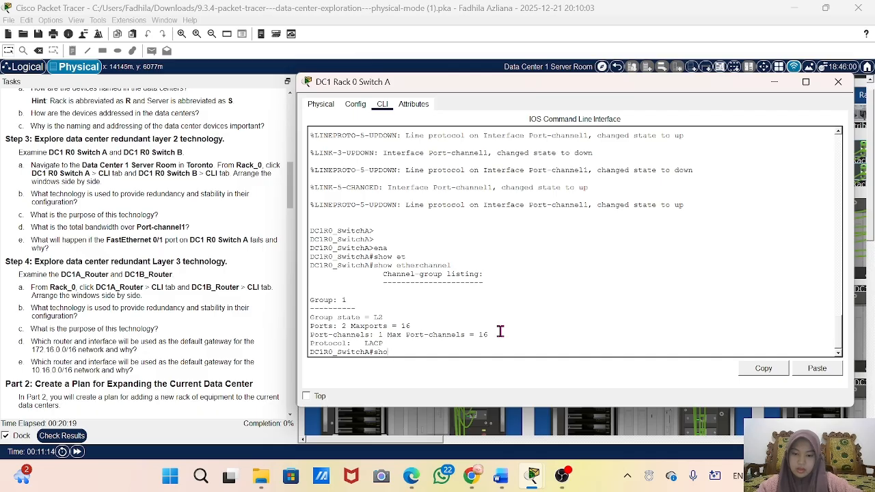
pyautogui.write('w int')
pyautogui.press('Tab')
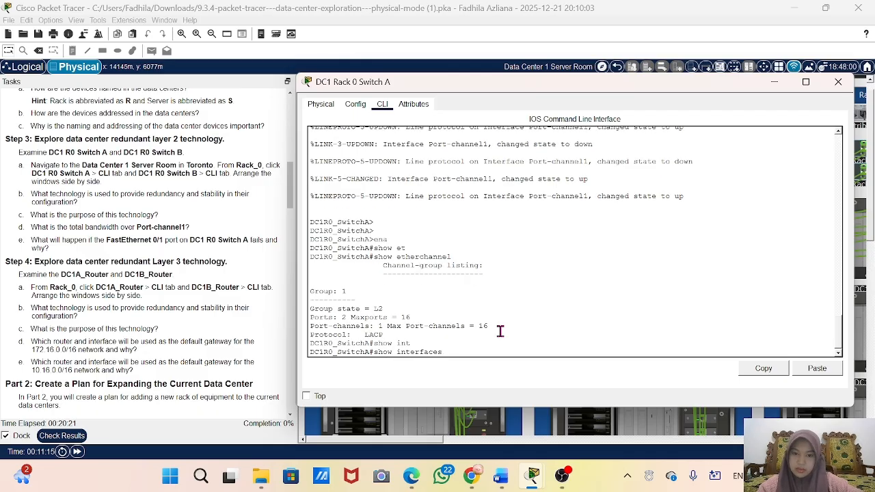
pyautogui.write('port')
pyautogui.press('Tab')
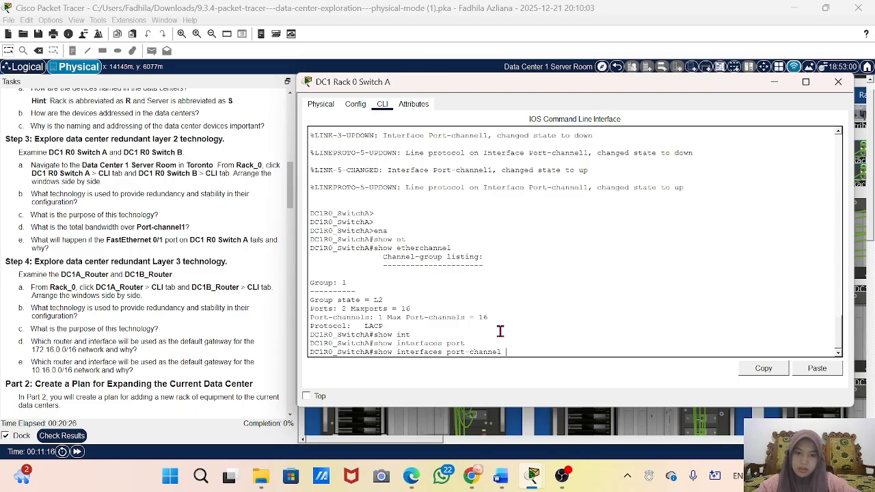
pyautogui.write('1')
pyautogui.press('Return')
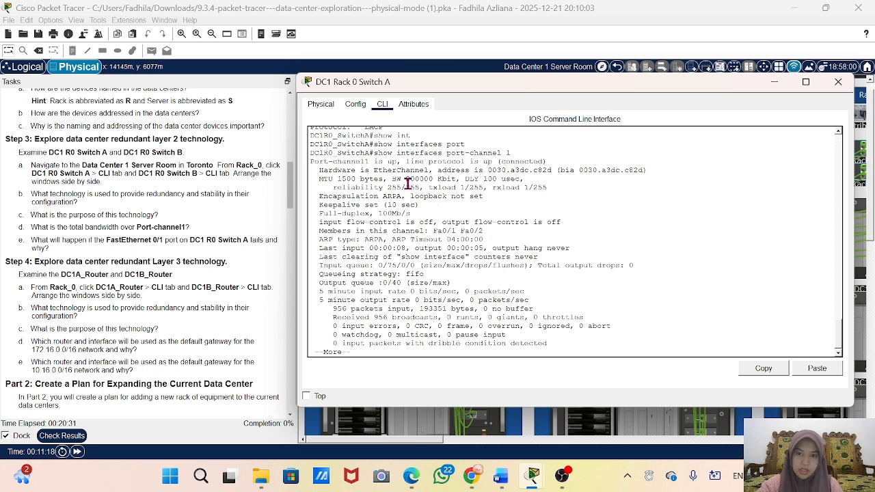
pyautogui.moveTo(406, 179); pyautogui.dragTo(433, 180)
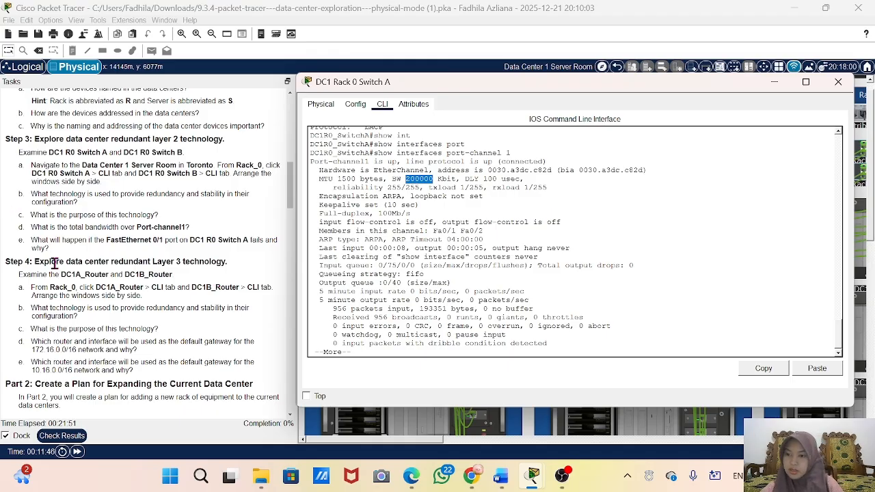
# Step: Read the Step 4 layer 3 redundancy questions and the Part 2 and Part 3 instructions for expanding the data center with Rack_5
pyautogui.scroll(-2, 54, 263)
pyautogui.click(562, 482)
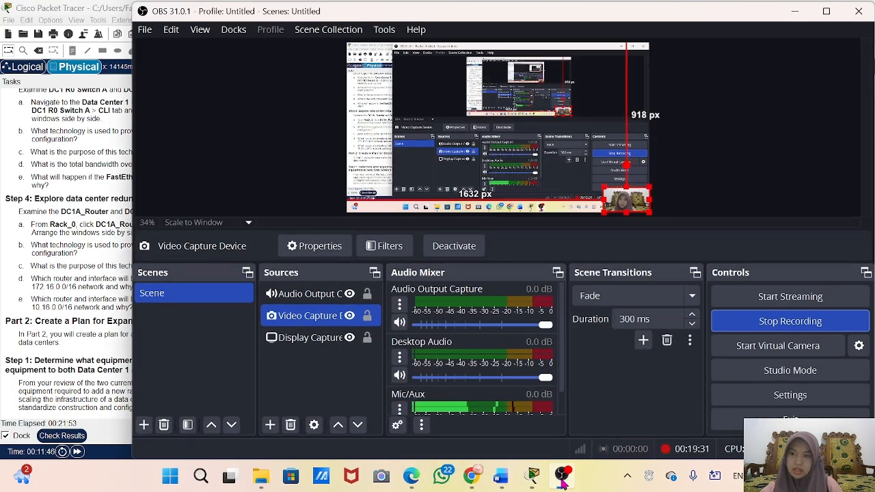
pyautogui.click(792, 16)
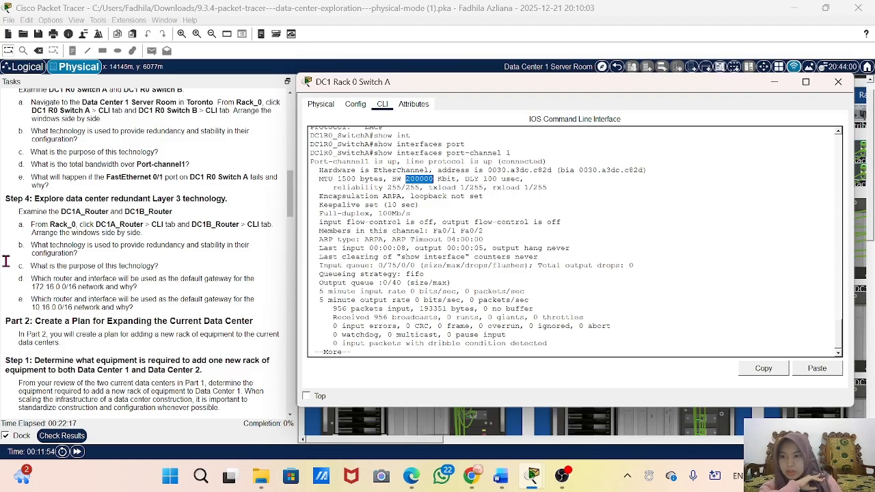
pyautogui.scroll(-5, 8, 267)
pyautogui.scroll(-3, 166, 272)
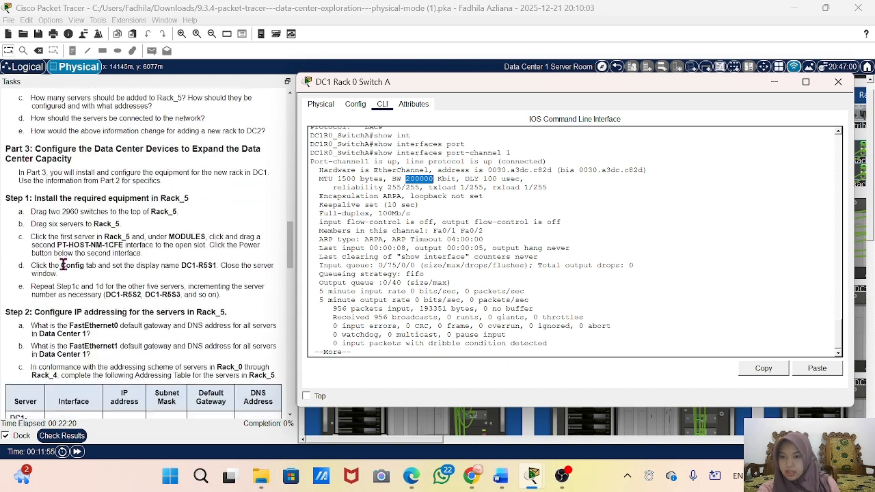
pyautogui.scroll(-2, 123, 264)
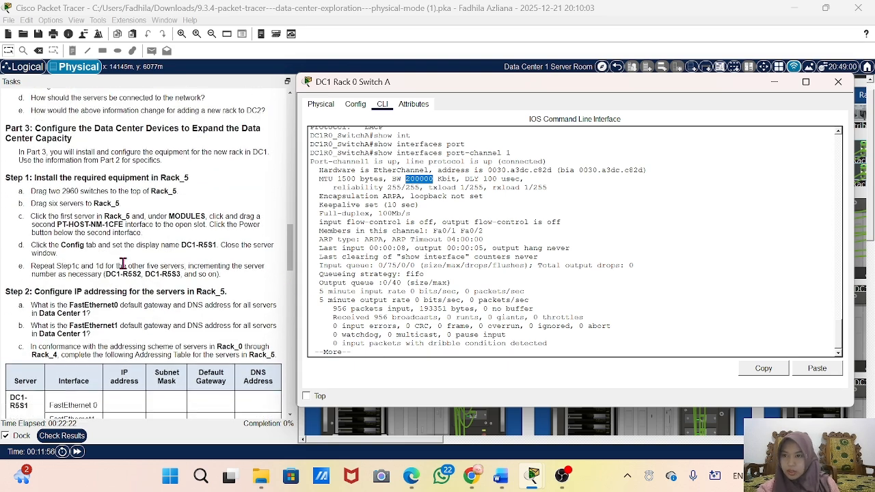
pyautogui.scroll(2, 130, 212)
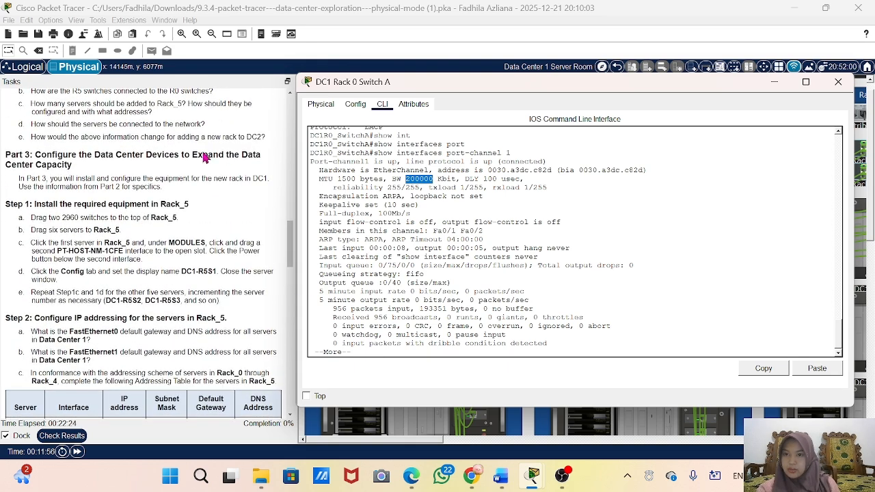
pyautogui.scroll(-1, 228, 166)
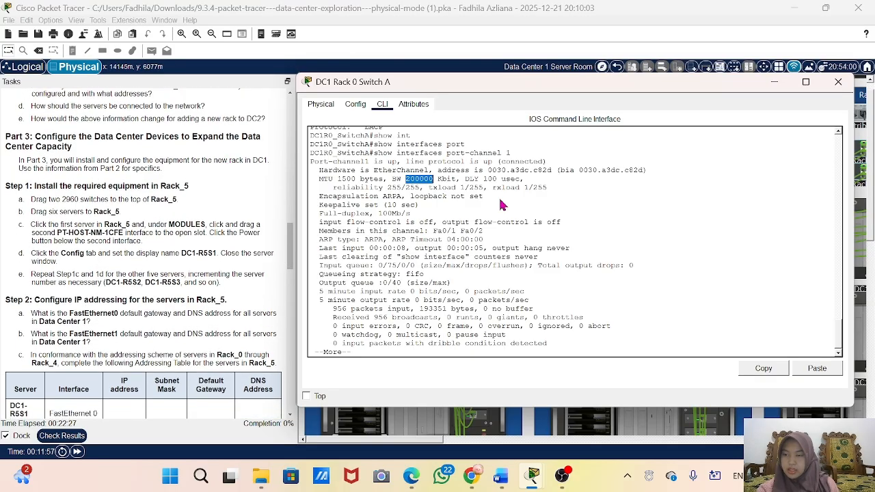
# Step: Minimize the switch window, check the activity results and review the list of assessment items
pyautogui.click(772, 84)
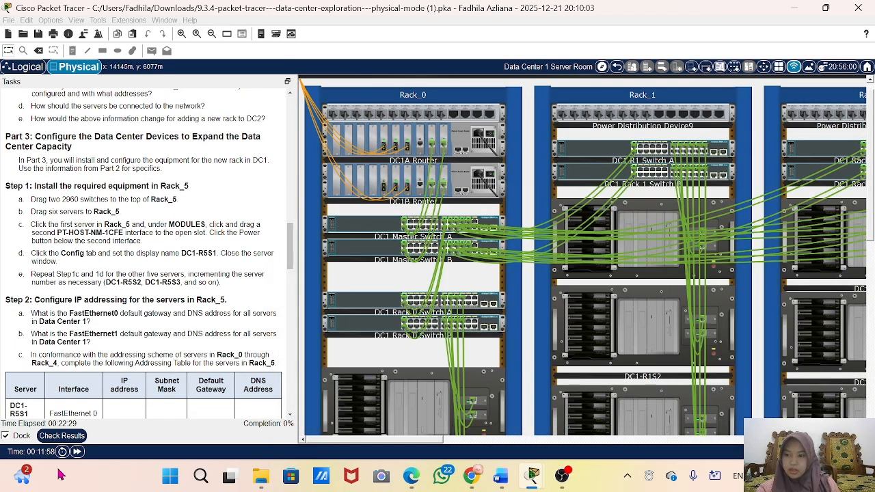
pyautogui.click(62, 436)
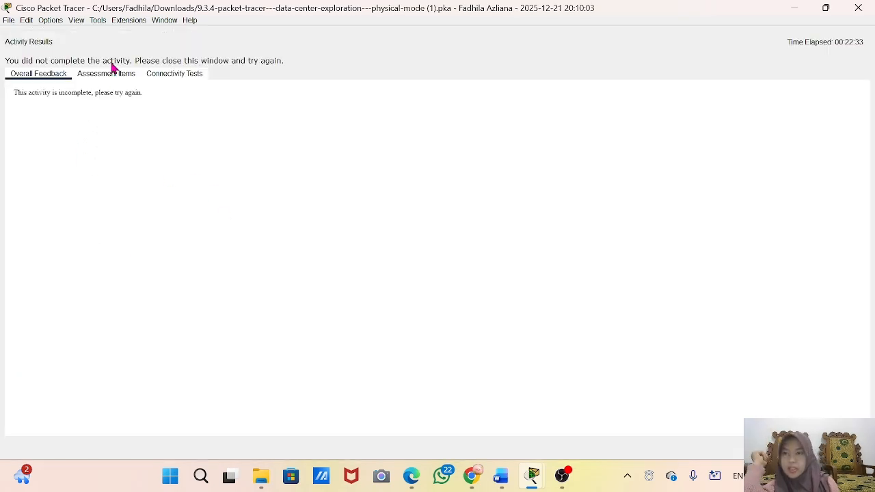
pyautogui.click(106, 73)
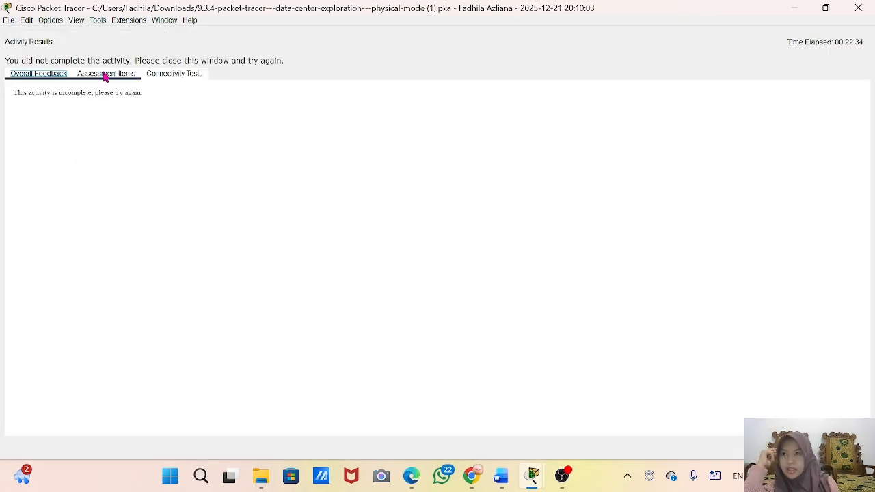
pyautogui.scroll(-15, 231, 284)
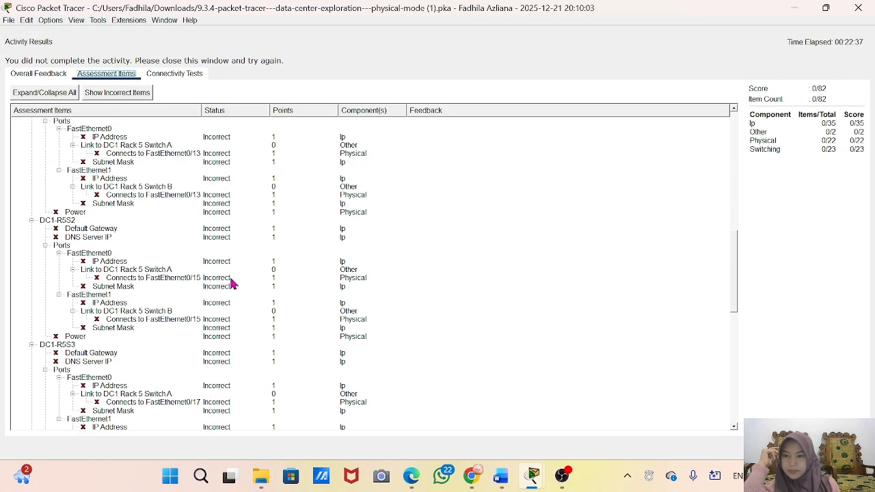
pyautogui.click(795, 9)
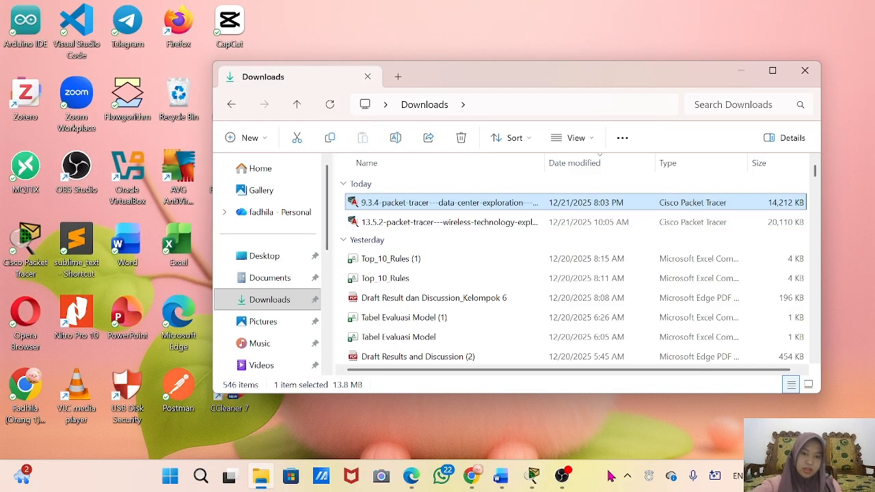
pyautogui.click(741, 72)
pyautogui.click(562, 477)
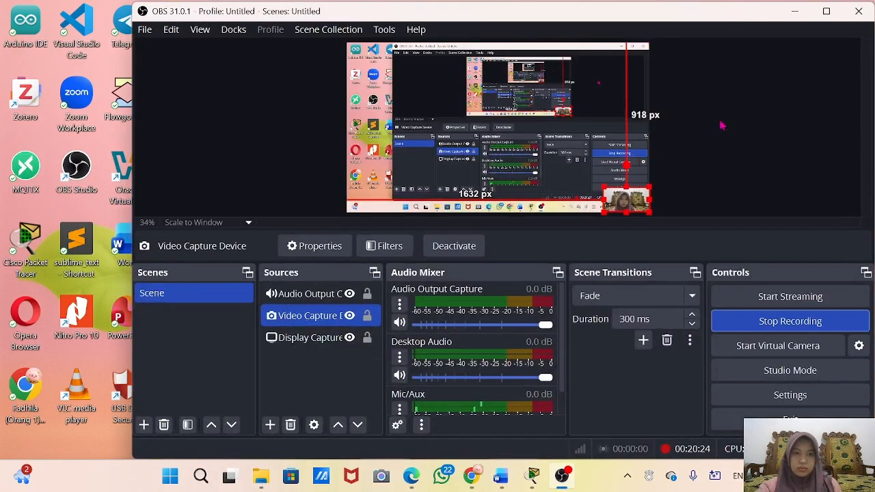
pyautogui.click(795, 9)
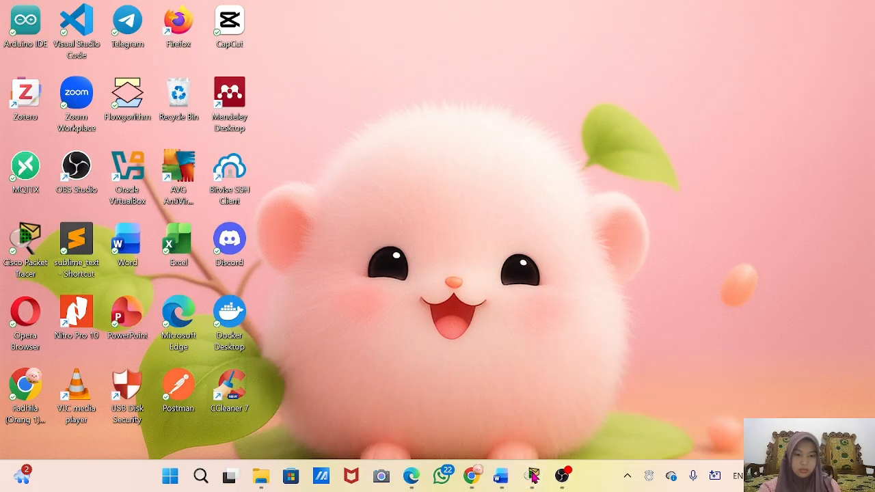
pyautogui.click(533, 477)
pyautogui.moveTo(278, 408)
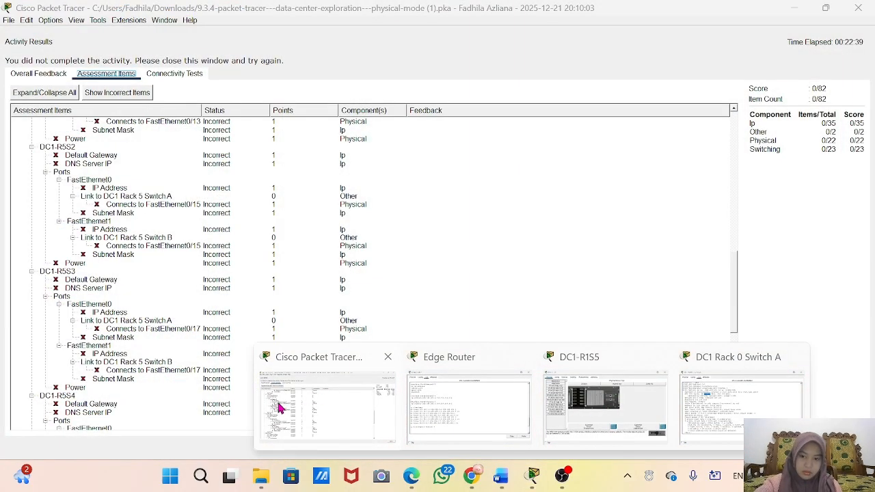
pyautogui.click(306, 410)
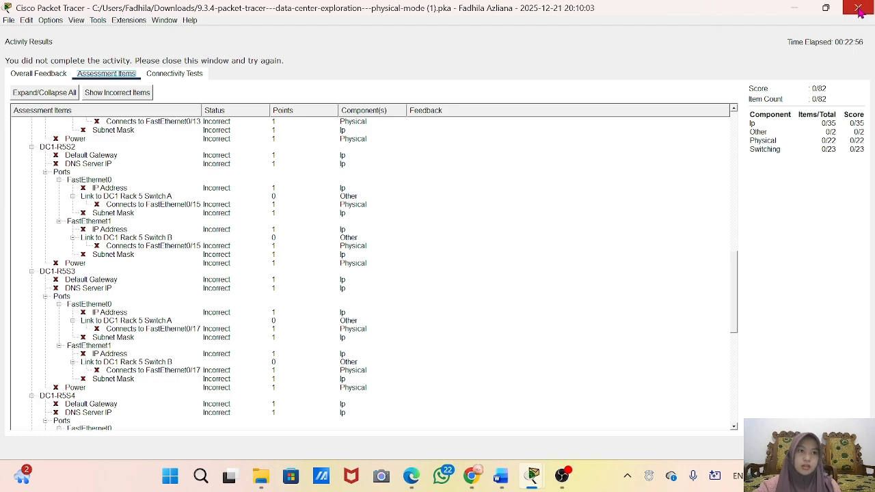
# Step: Close the activity results and read the Part 3 instructions on naming the Rack_5 switches and connecting the Rack 5 cables
pyautogui.click(859, 12)
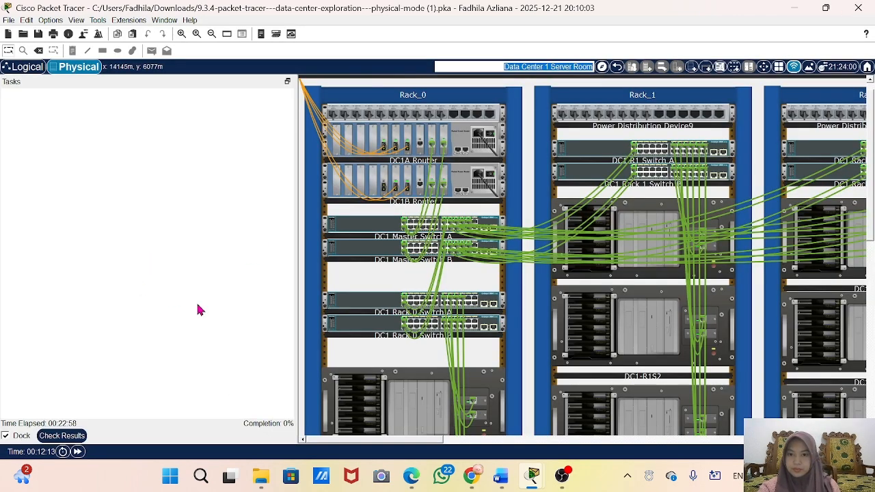
pyautogui.scroll(-20, 199, 310)
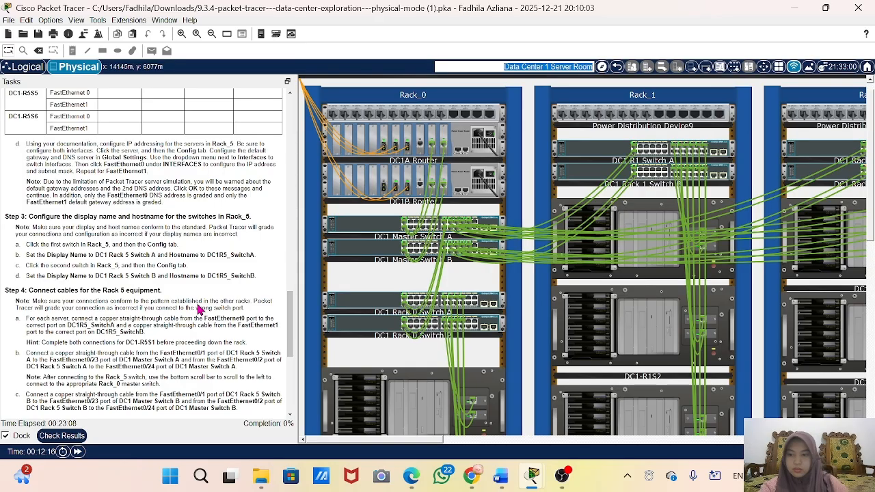
# Step: Read the Part 2 planning questions and the Part 3 instructions for installing, addressing, cabling and aggregating the Rack_5 equipment
pyautogui.scroll(-5, 102, 286)
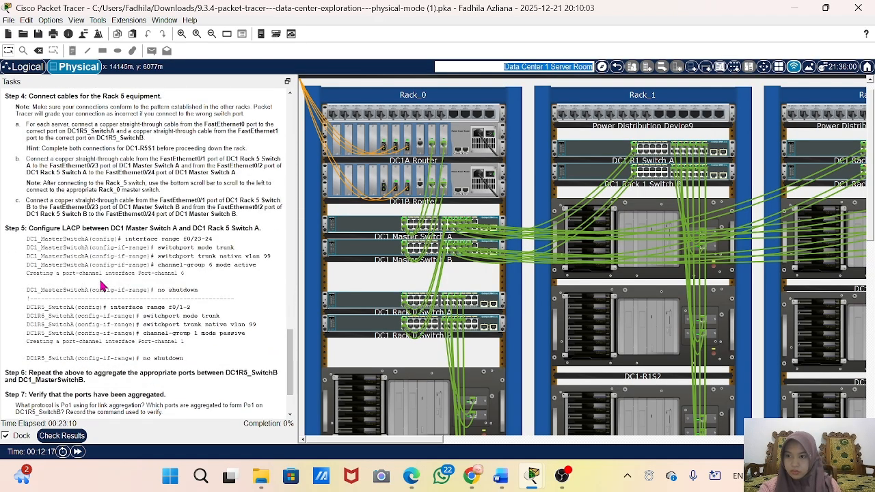
pyautogui.scroll(20, 101, 286)
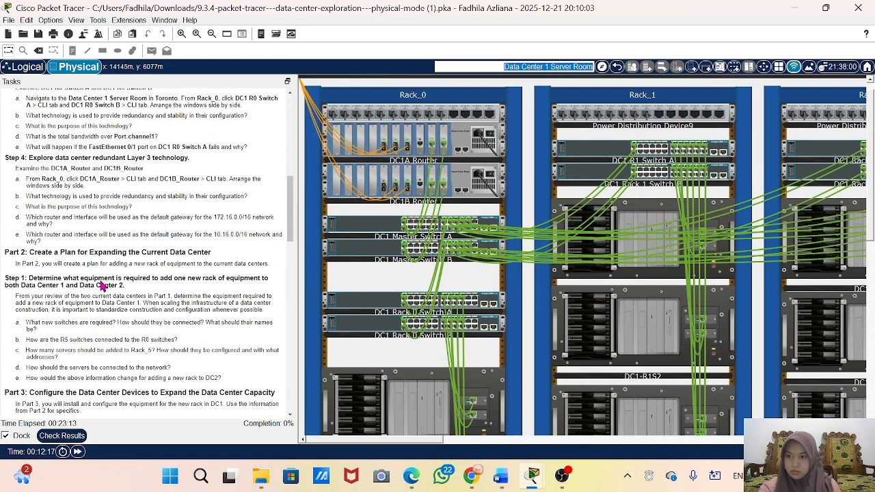
pyautogui.scroll(-10, 101, 286)
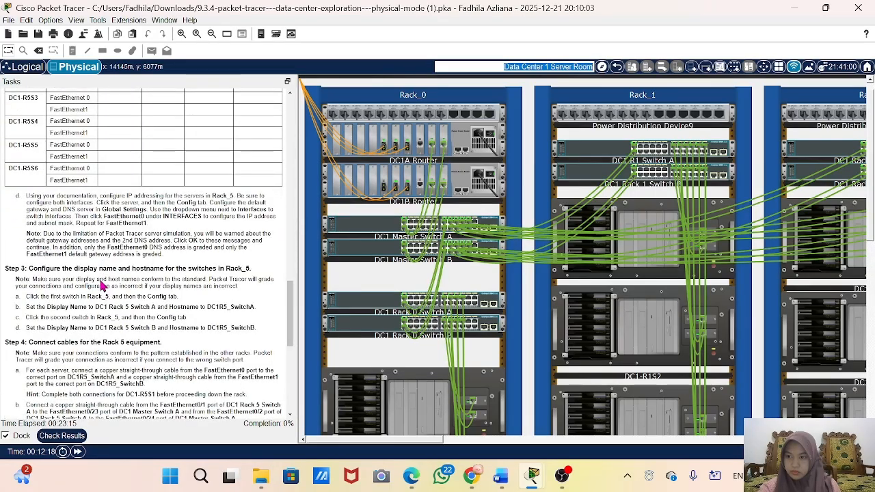
pyautogui.scroll(10, 101, 286)
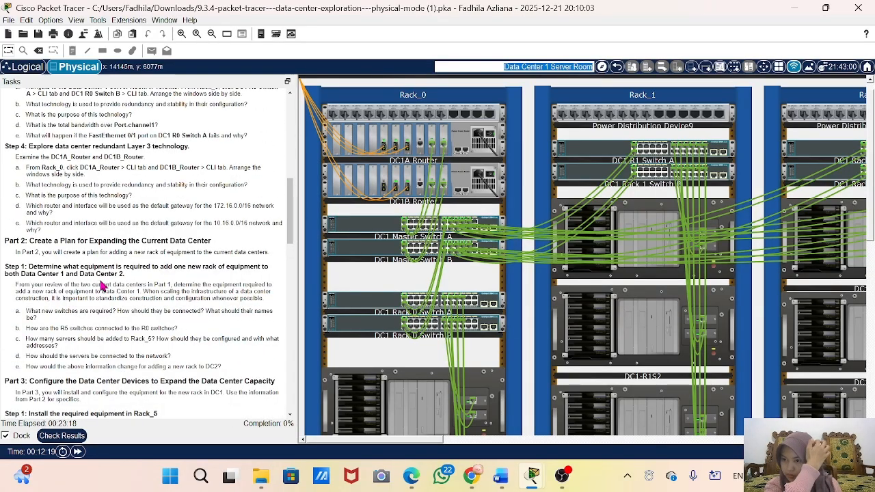
pyautogui.scroll(-3, 101, 286)
pyautogui.scroll(2, 101, 286)
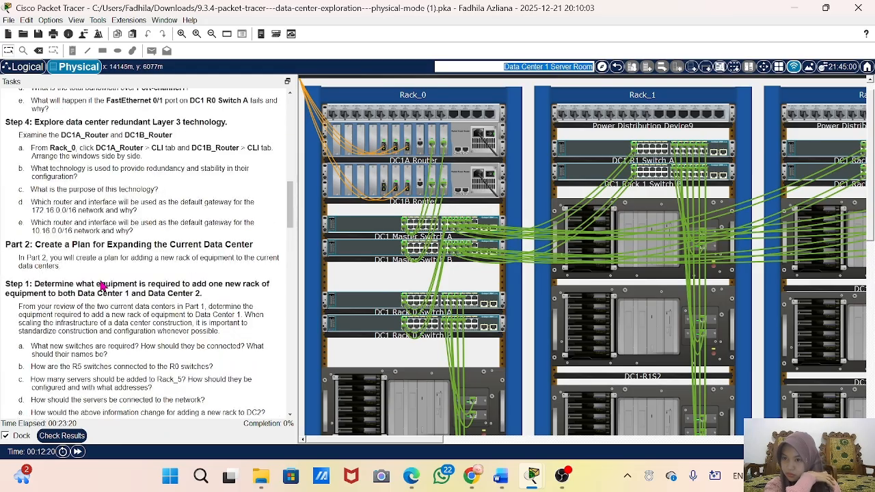
pyautogui.scroll(-7, 101, 286)
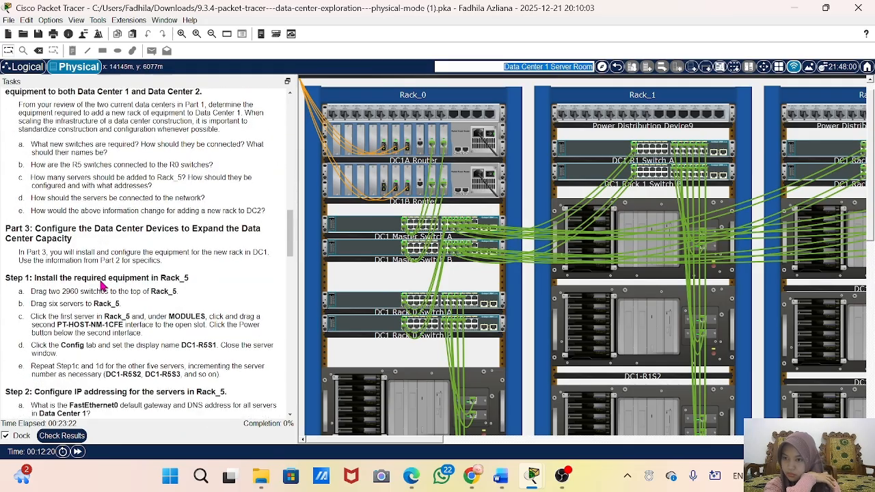
pyautogui.scroll(-2, 102, 286)
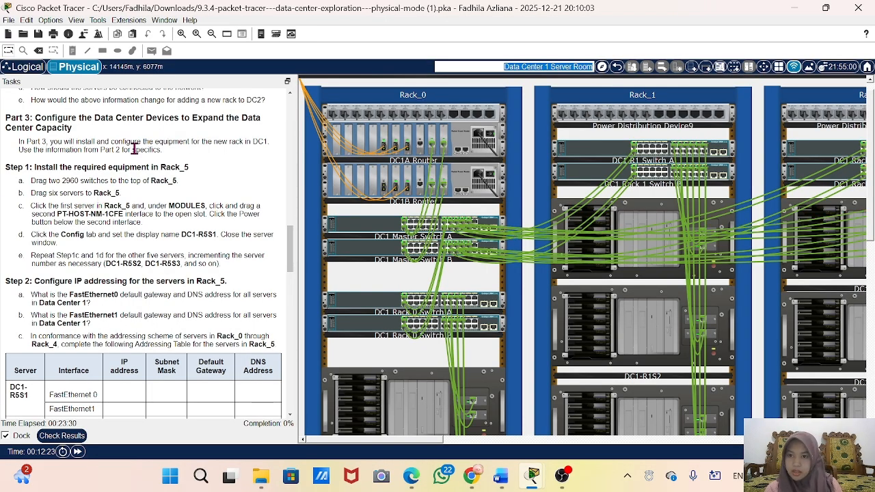
pyautogui.moveTo(198, 142)
pyautogui.mouseDown()
pyautogui.moveTo(224, 162)
pyautogui.moveTo(194, 154)
pyautogui.mouseUp()
pyautogui.click(193, 154)
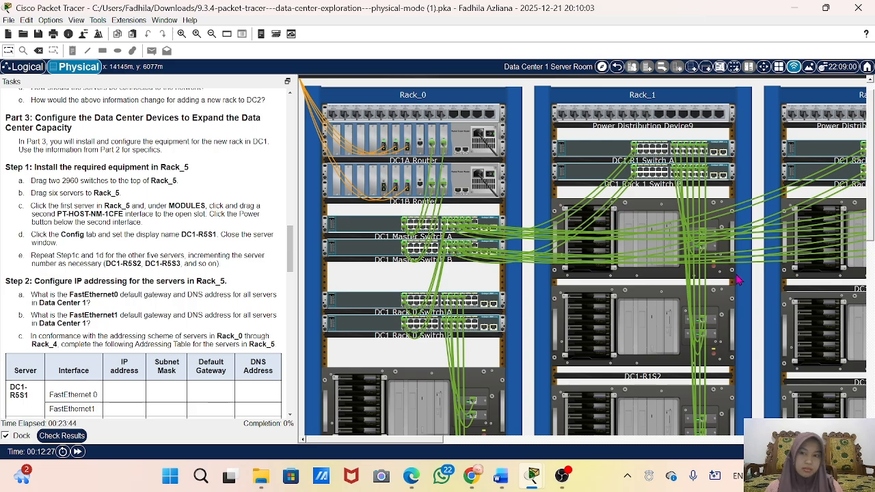
# Step: Examine the Data Center 1 Server Room from Rack_1 across to the empty Rack_5 and the cable pegboard
pyautogui.hscroll(2, 737, 280)
pyautogui.hscroll(2, 737, 281)
pyautogui.hscroll(5, 568, 280)
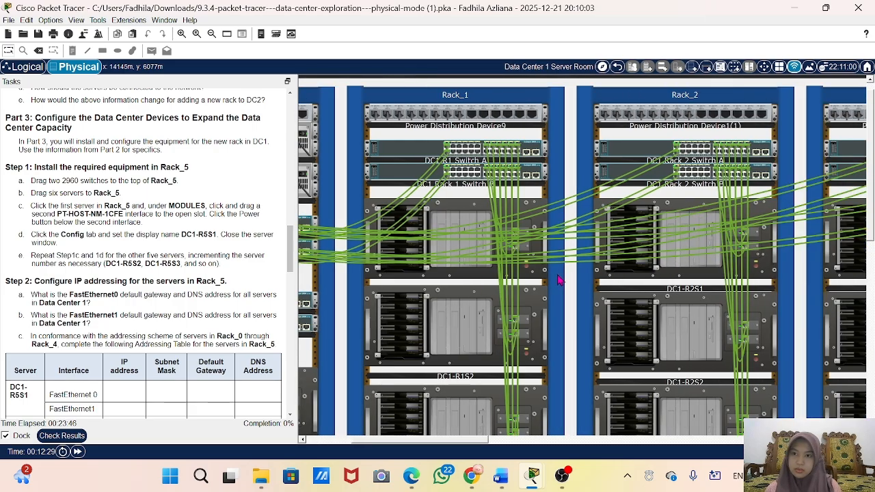
pyautogui.hscroll(1, 577, 283)
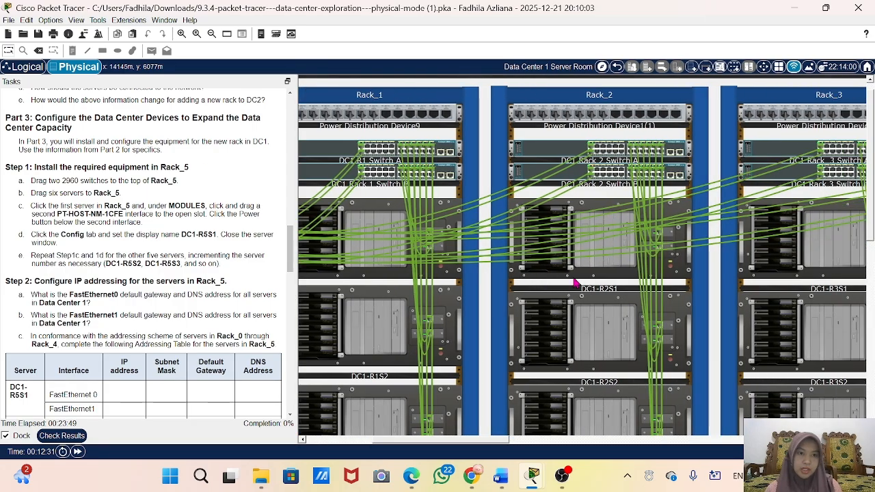
pyautogui.hscroll(2, 577, 283)
pyautogui.hscroll(2, 576, 283)
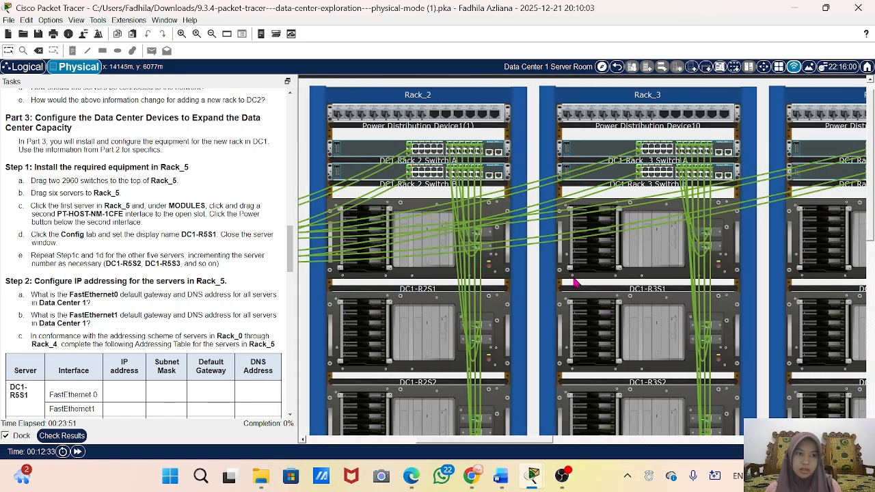
pyautogui.hscroll(3, 576, 283)
pyautogui.hscroll(8, 576, 283)
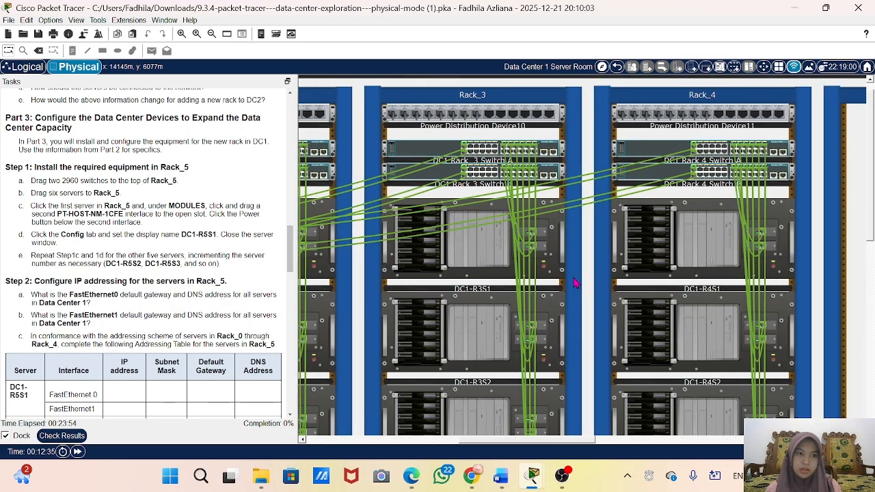
pyautogui.hscroll(1, 576, 283)
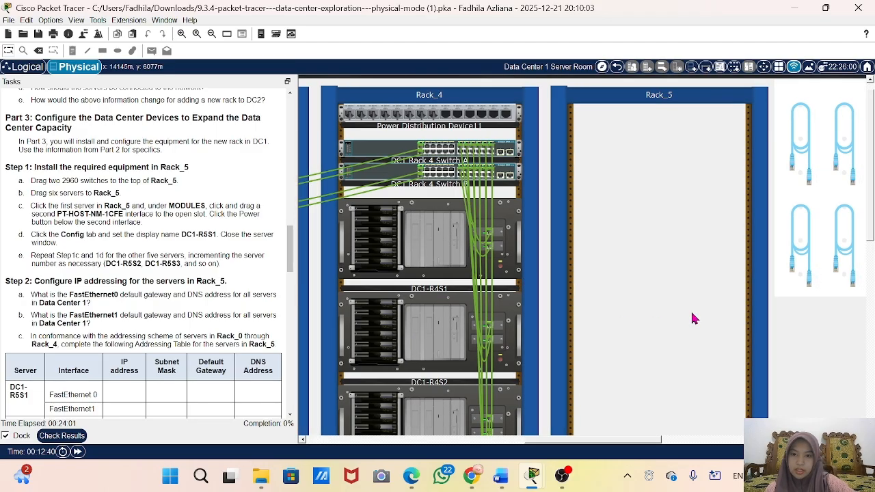
pyautogui.hscroll(6, 694, 318)
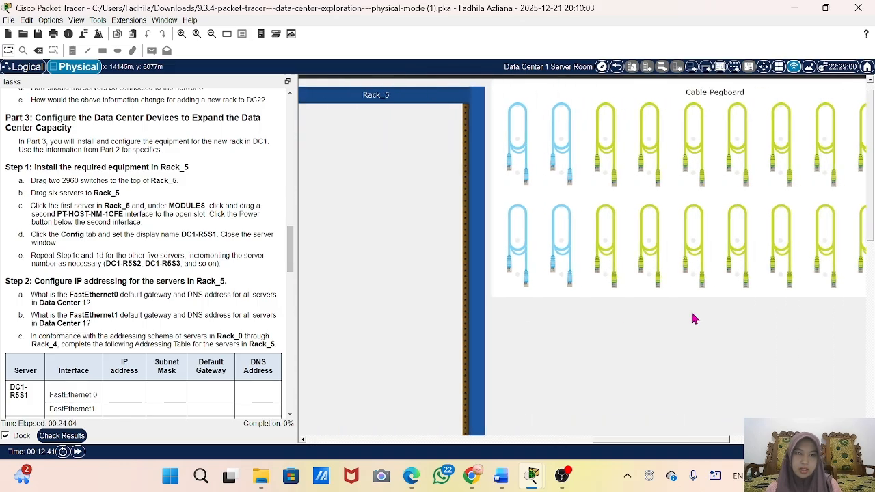
pyautogui.hscroll(1, 694, 318)
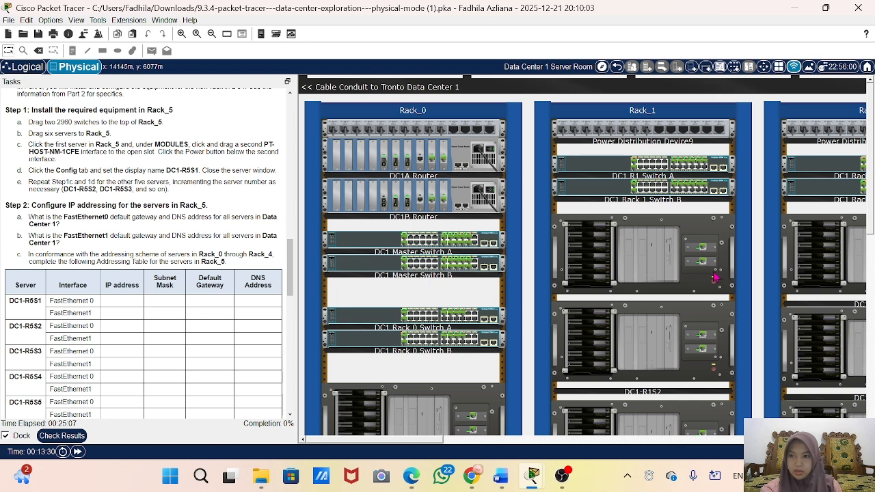
# Step: Find the spare equipment shelf in the server room and try to move Switch1 from it to Rack_5
pyautogui.hscroll(4, 820, 353)
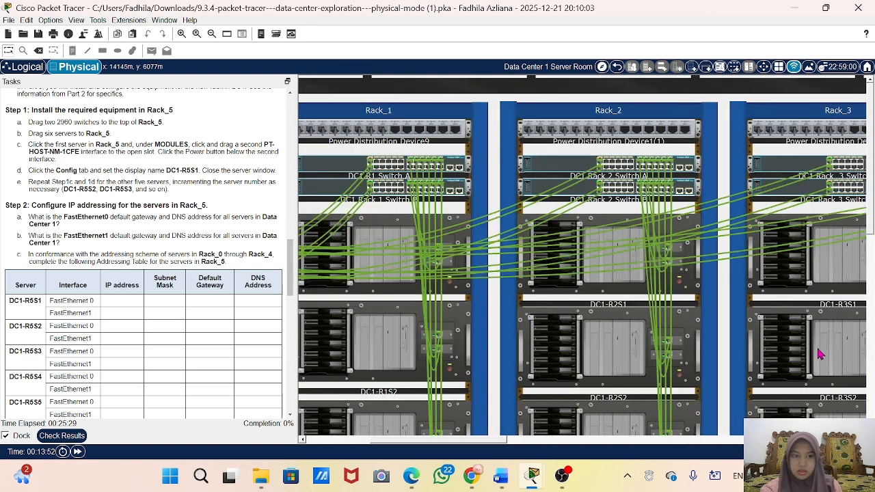
pyautogui.hscroll(3, 820, 353)
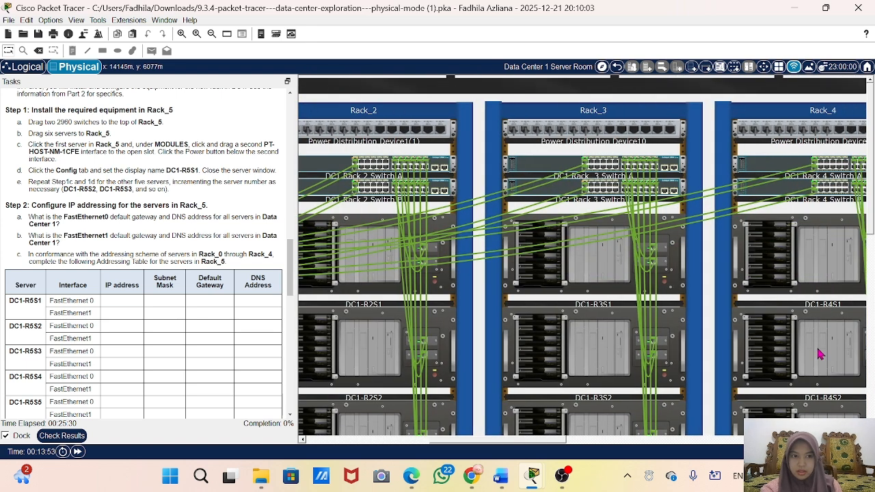
pyautogui.hscroll(6, 820, 353)
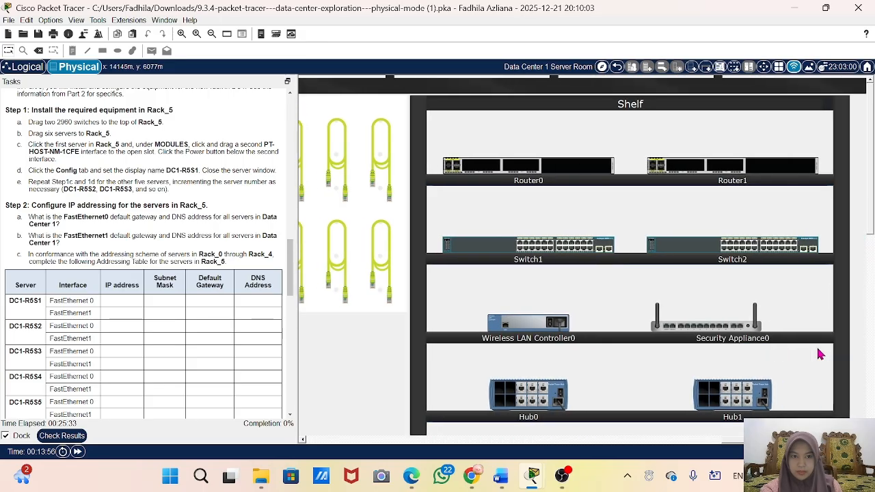
pyautogui.scroll(-1, 820, 353)
pyautogui.hscroll(-3, 821, 353)
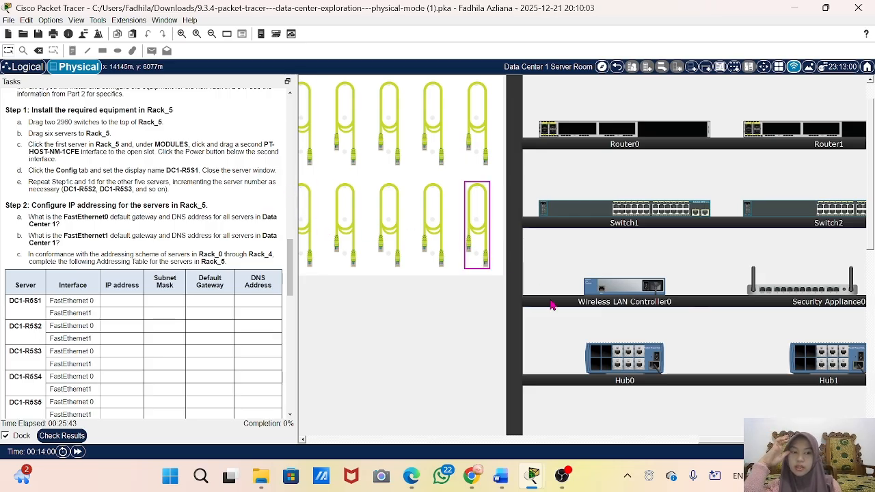
pyautogui.scroll(-5, 551, 305)
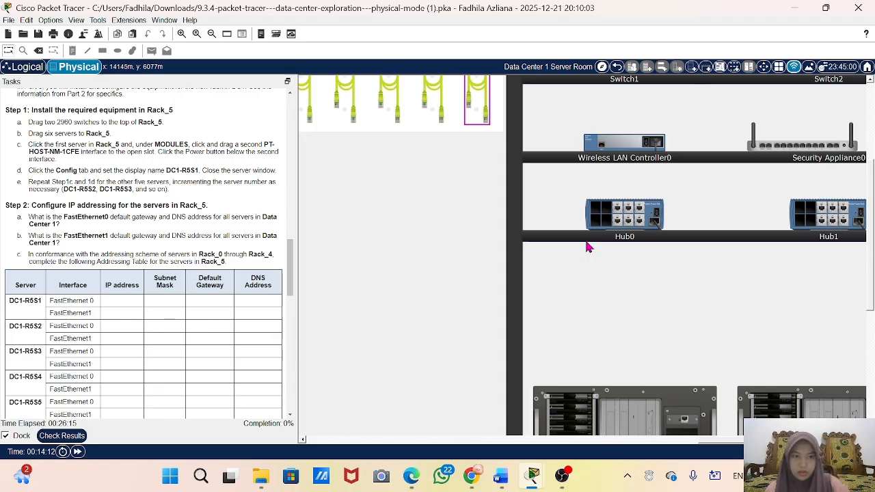
pyautogui.scroll(3, 636, 258)
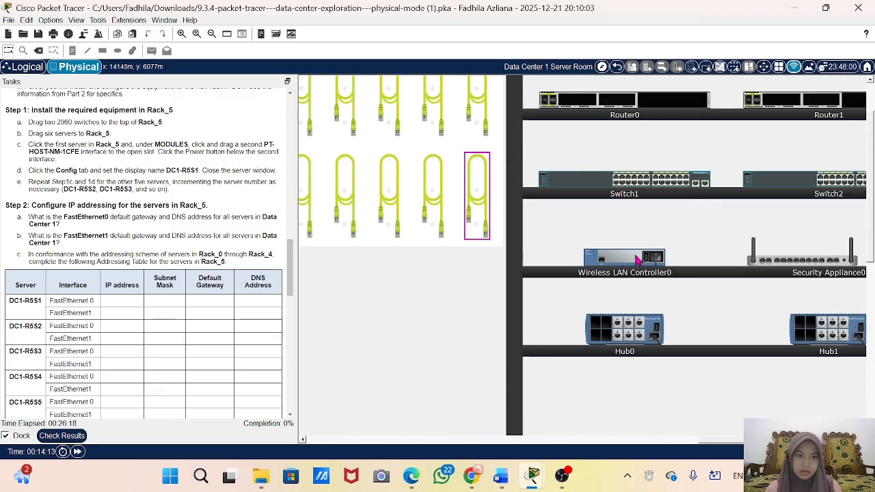
pyautogui.scroll(2, 714, 234)
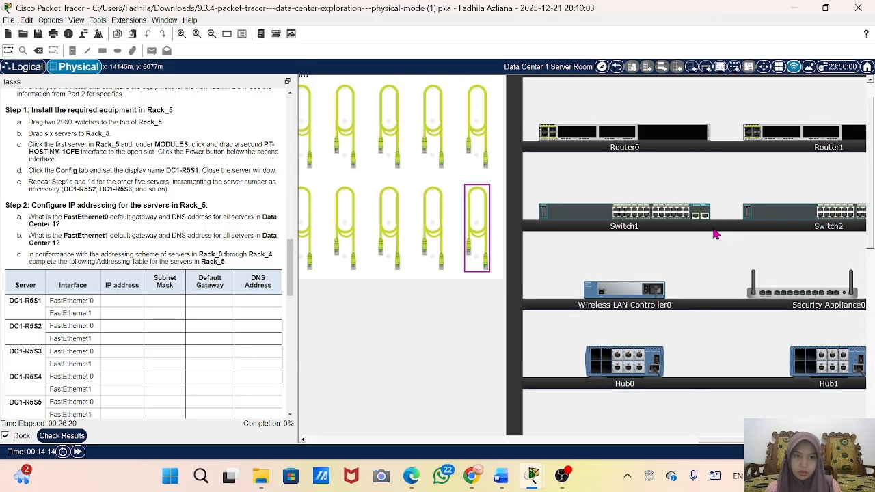
pyautogui.moveTo(507, 232); pyautogui.dragTo(609, 278)
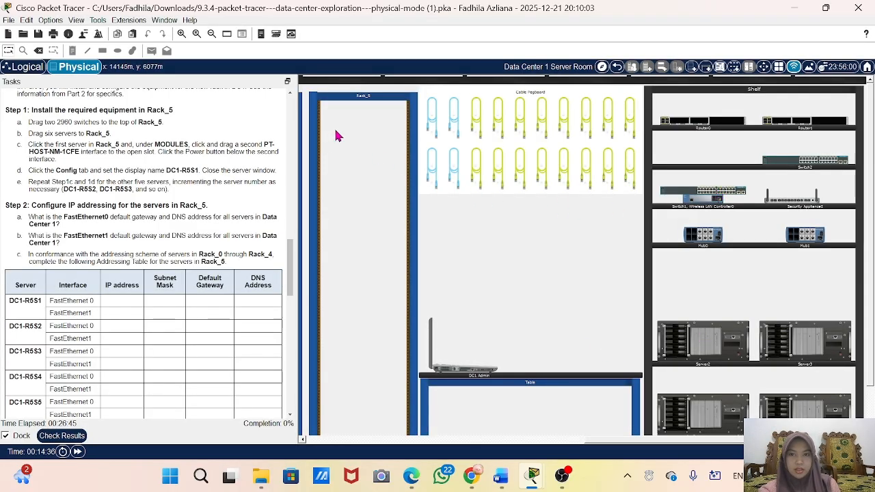
pyautogui.scroll(-2, 338, 132)
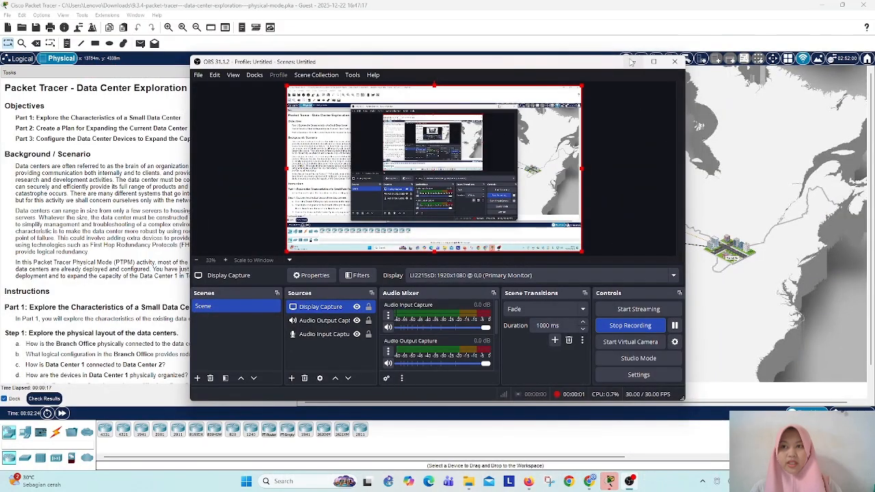
# Step: Enter the student's name in the user profile of the data center exploration activity and save it
pyautogui.click(632, 62)
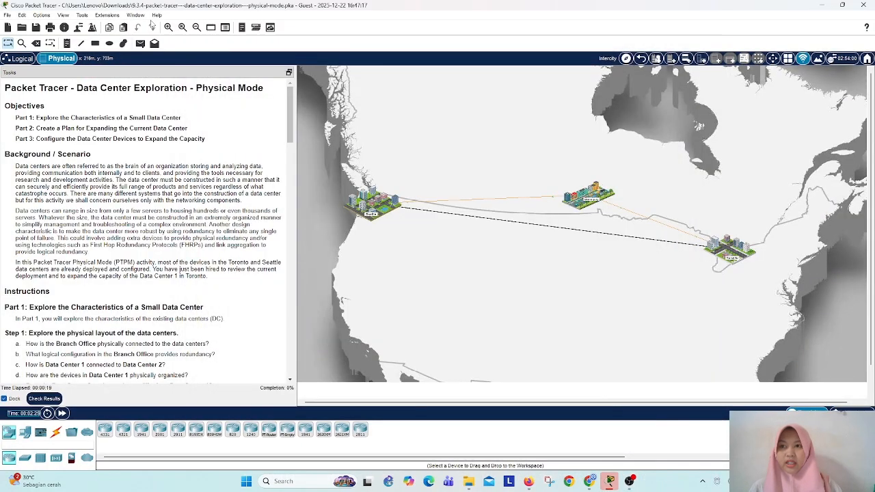
pyautogui.click(78, 28)
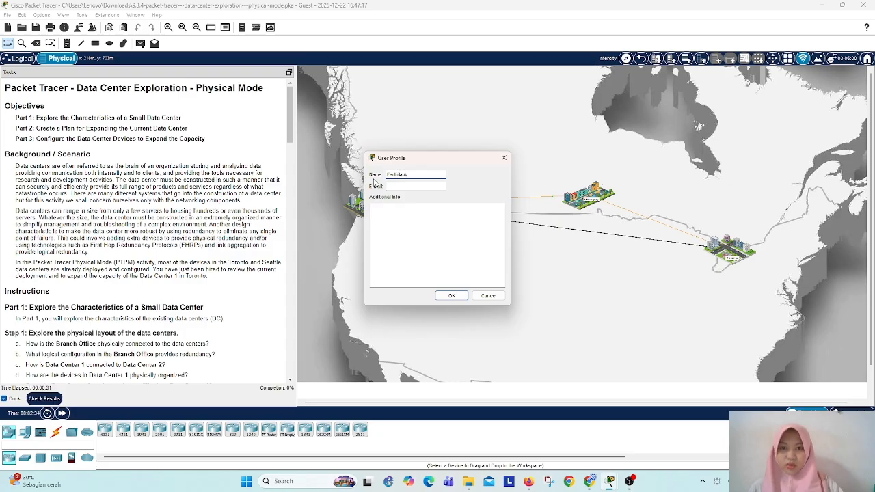
pyautogui.press('Return')
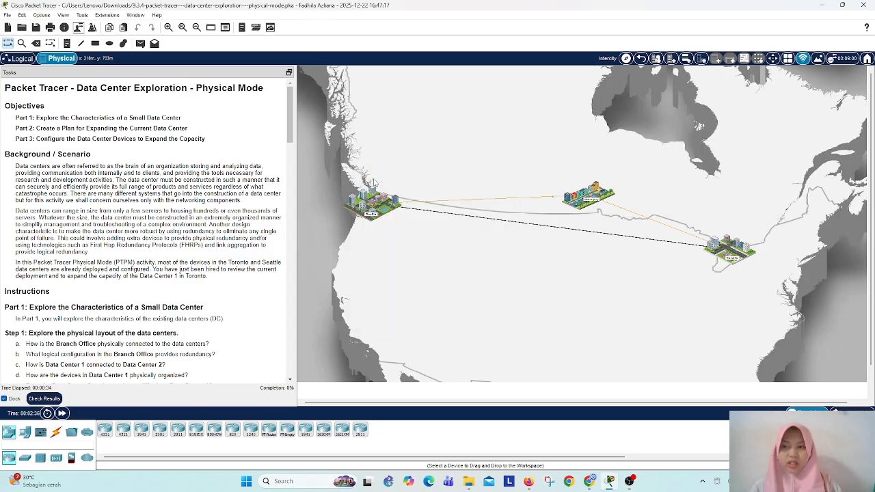
# Step: Review the Part 3 steps for Rack_5 and open the Data Center 1 Server Room inside the Toronto data center
pyautogui.scroll(-15, 91, 263)
pyautogui.scroll(-10, 91, 263)
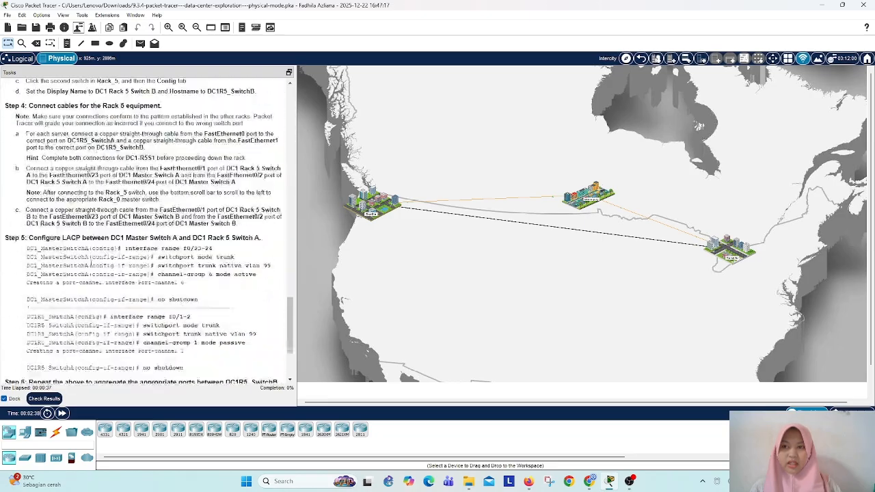
pyautogui.scroll(2, 83, 268)
pyautogui.scroll(-5, 82, 173)
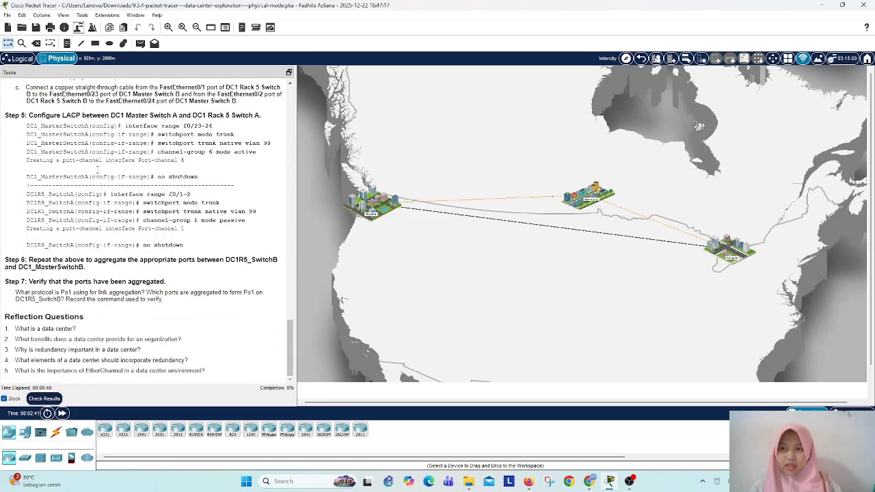
pyautogui.scroll(5, 98, 169)
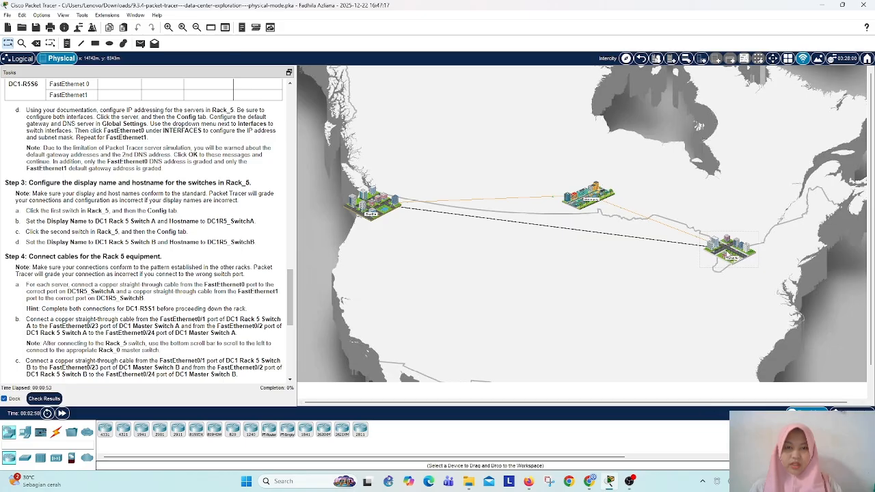
pyautogui.click(729, 255)
pyautogui.click(445, 214)
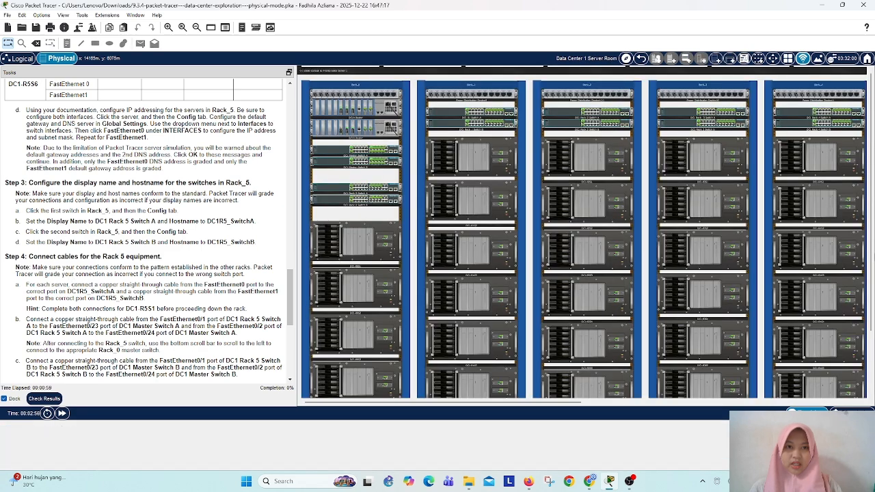
pyautogui.click(790, 255)
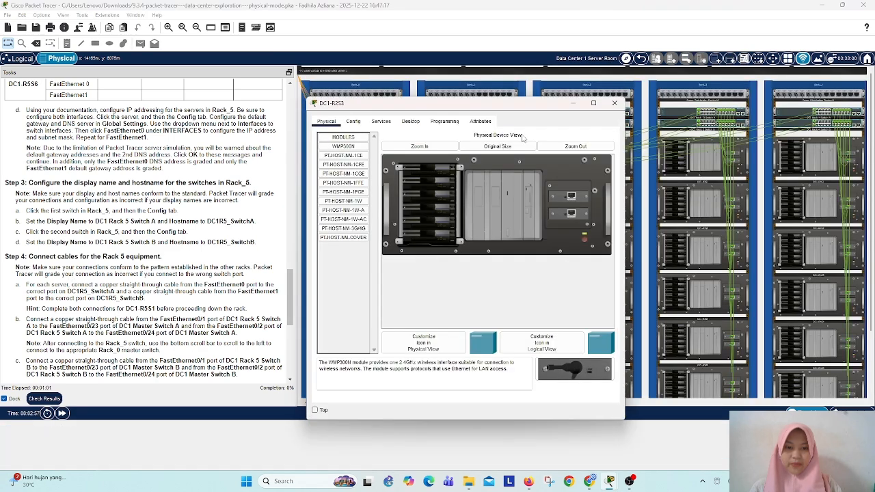
# Step: Install the two 2960 switches from the shelf and a power distribution device in Rack_5
pyautogui.click(716, 396)
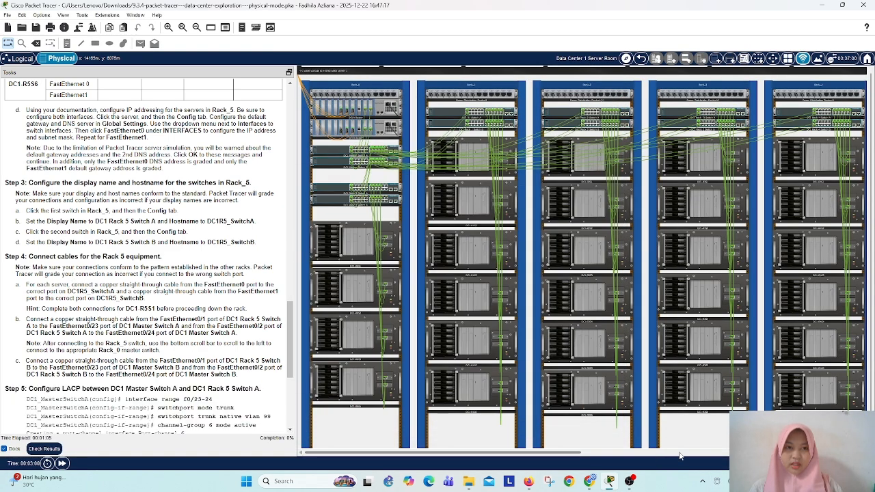
pyautogui.moveTo(538, 452); pyautogui.dragTo(784, 466)
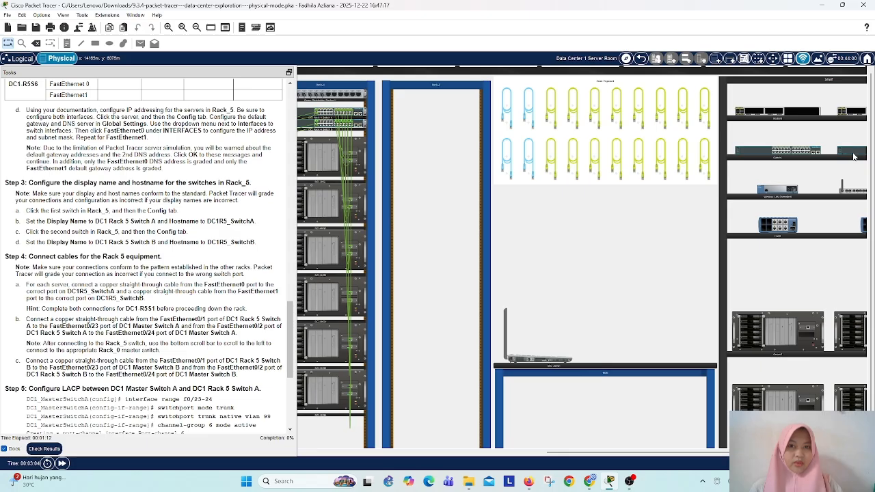
pyautogui.moveTo(846, 149); pyautogui.dragTo(425, 158)
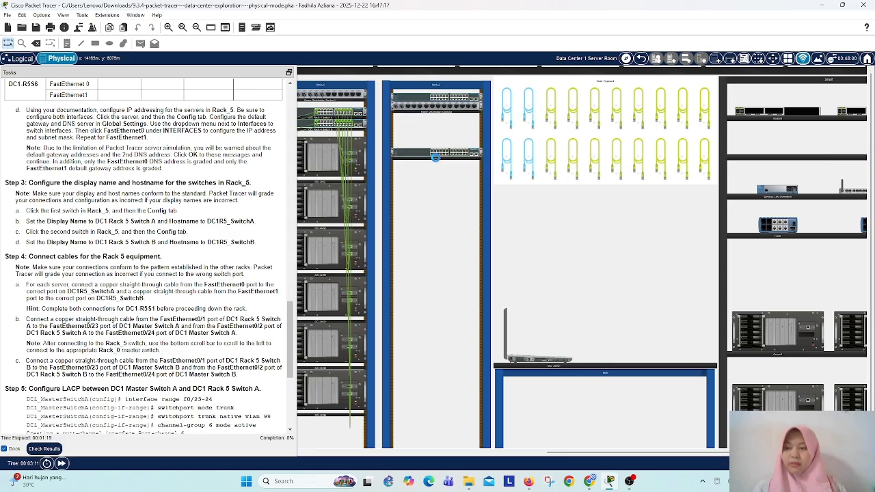
# Step: Move the two 2960 switches in Rack_5 to the slots directly below the power distribution device
pyautogui.moveTo(409, 96); pyautogui.dragTo(408, 133)
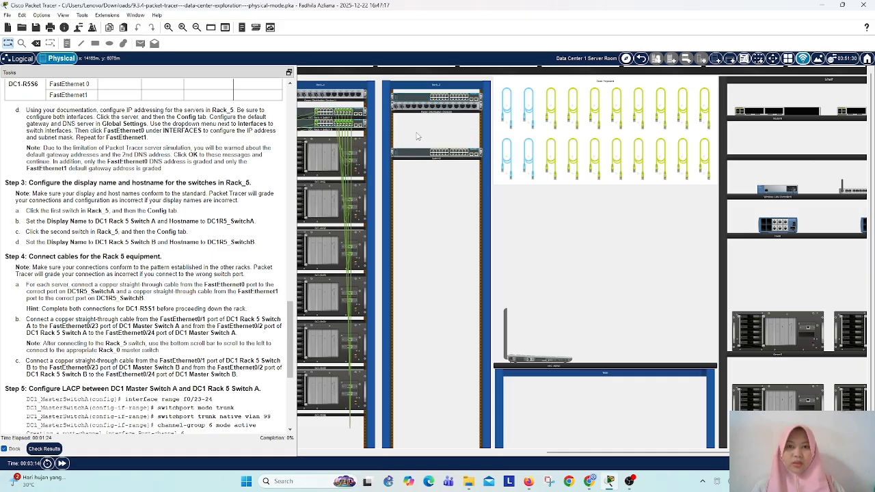
pyautogui.moveTo(415, 134)
pyautogui.mouseDown()
pyautogui.moveTo(419, 113)
pyautogui.moveTo(408, 128)
pyautogui.mouseUp()
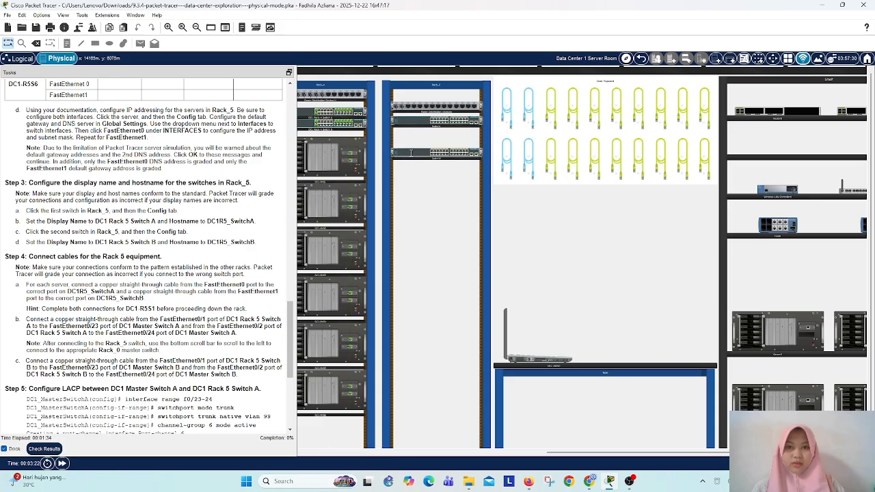
pyautogui.moveTo(408, 156)
pyautogui.mouseDown()
pyautogui.moveTo(415, 135)
pyautogui.moveTo(407, 140)
pyautogui.mouseUp()
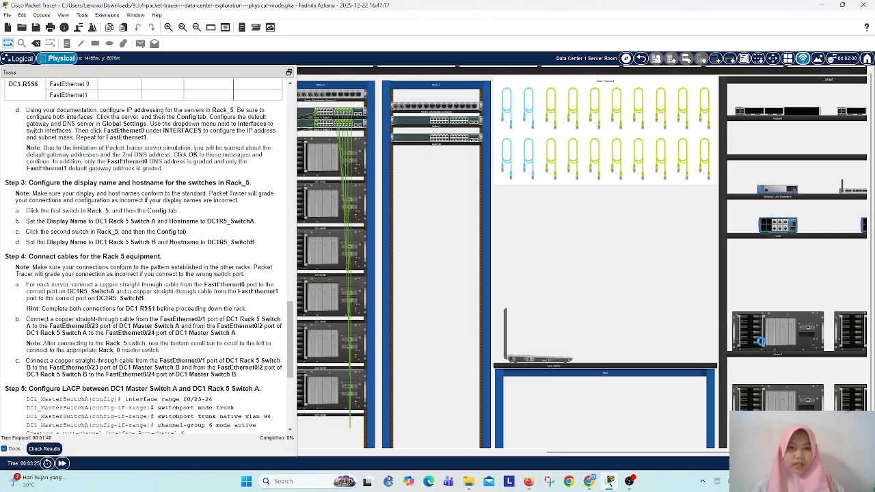
# Step: Install the first two servers from the equipment shelf in Rack_5, stacked directly below the switches
pyautogui.moveTo(402, 158); pyautogui.dragTo(434, 164)
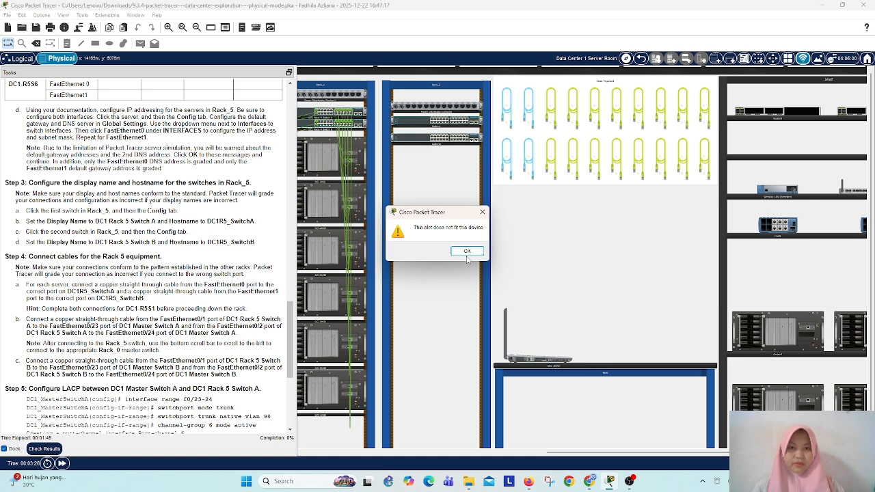
pyautogui.click(467, 252)
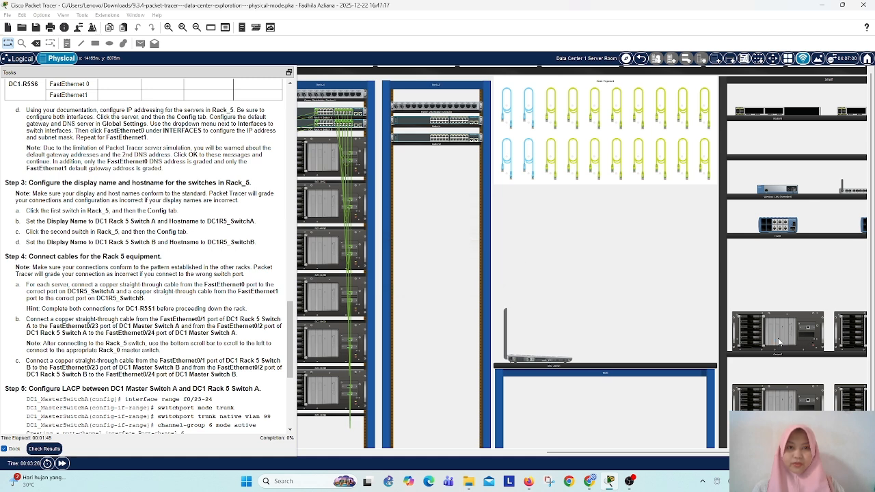
pyautogui.click(778, 341)
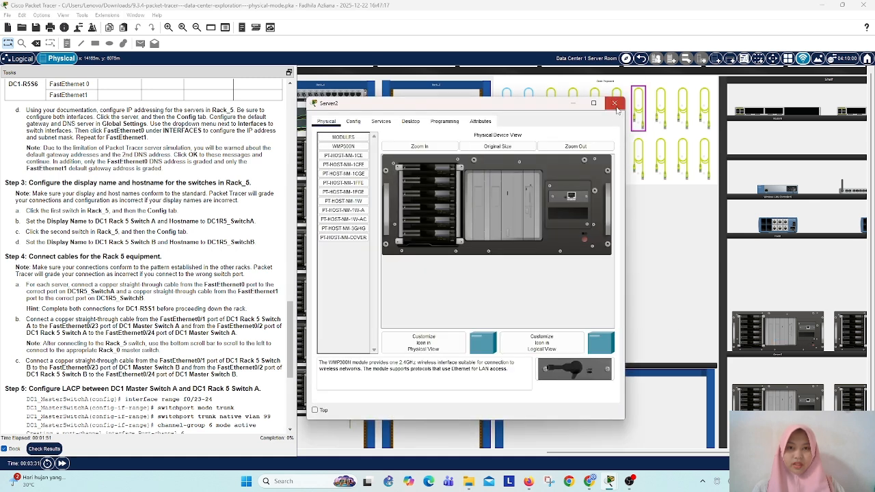
pyautogui.click(614, 104)
pyautogui.moveTo(774, 325); pyautogui.dragTo(432, 167)
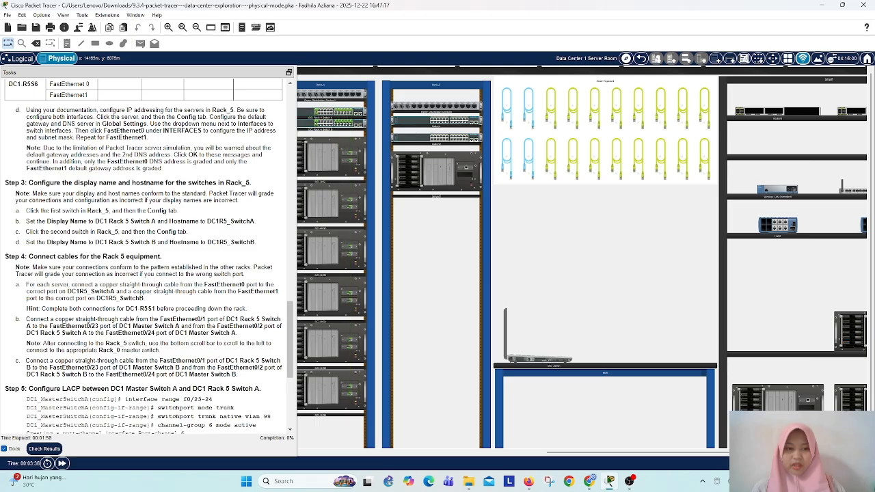
pyautogui.moveTo(583, 454); pyautogui.dragTo(622, 455)
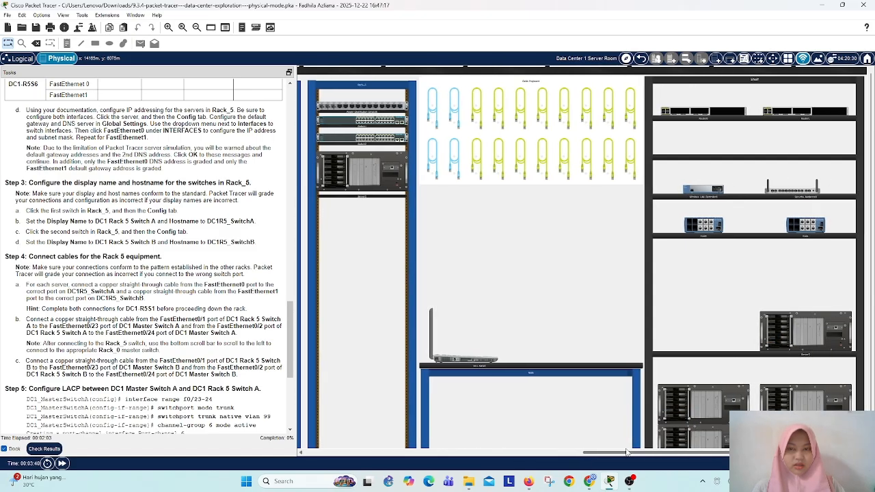
pyautogui.moveTo(811, 346); pyautogui.dragTo(365, 239)
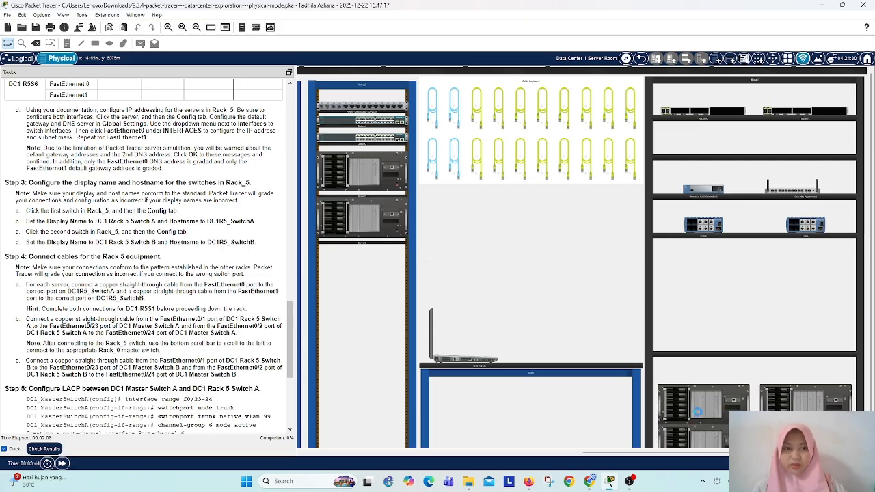
# Step: Install a third and a fourth server from the shelf in Rack_5 below the first two
pyautogui.click(700, 404)
pyautogui.moveTo(700, 405); pyautogui.dragTo(366, 274)
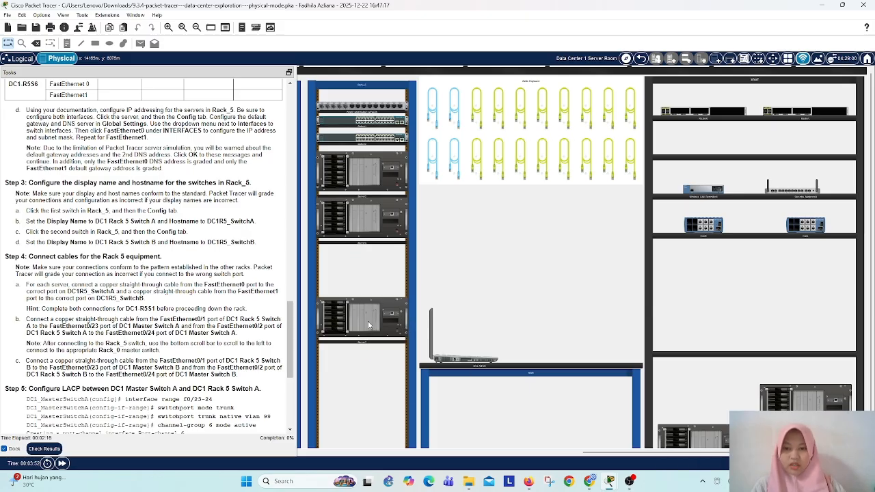
pyautogui.moveTo(368, 322); pyautogui.dragTo(367, 270)
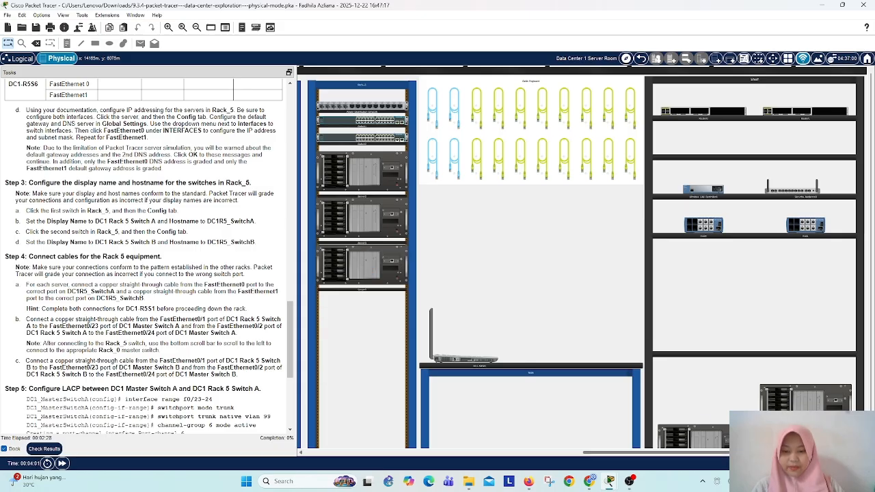
pyautogui.moveTo(803, 401); pyautogui.dragTo(362, 322)
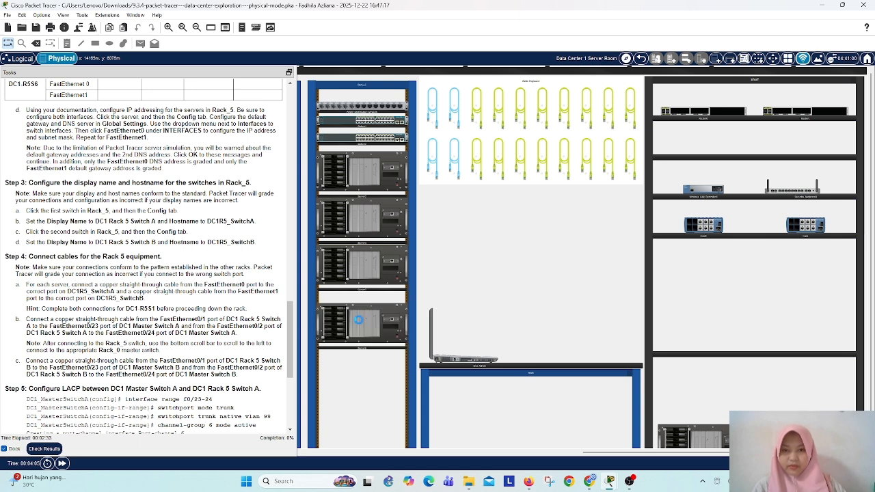
pyautogui.click(846, 481)
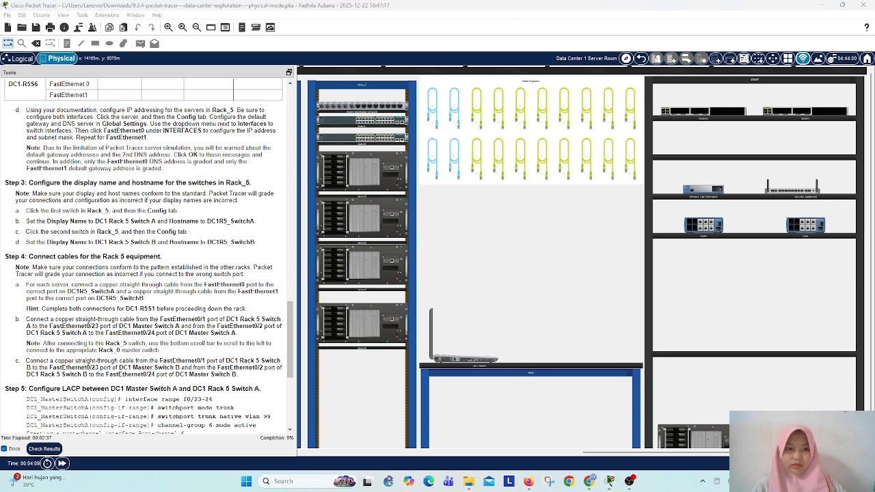
# Step: Install the fifth and sixth servers in Rack_5, stacking all servers without large gaps
pyautogui.click(640, 318)
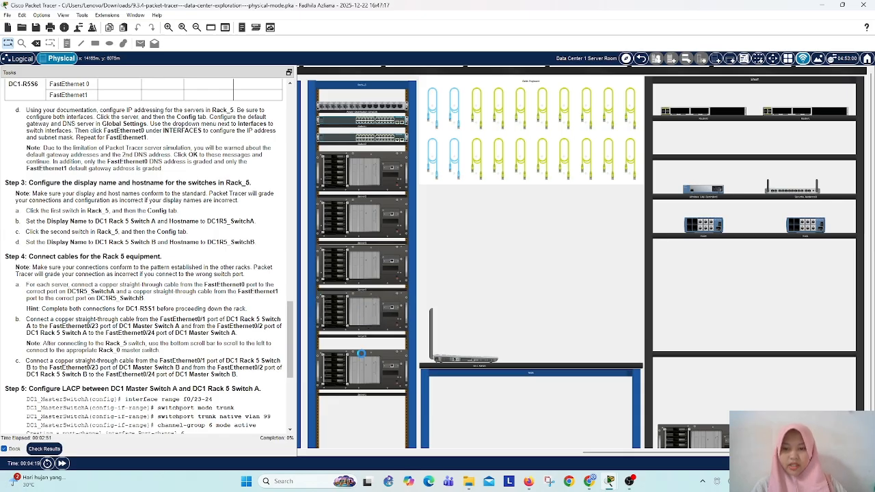
pyautogui.click(363, 373)
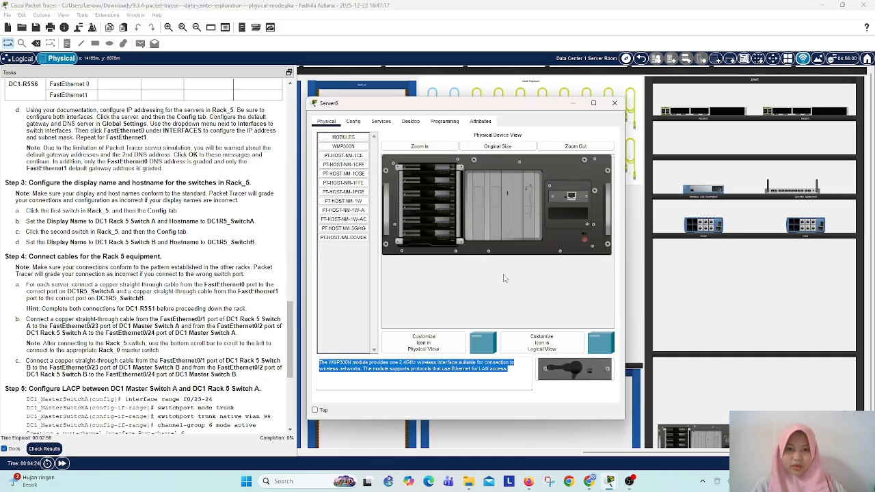
pyautogui.click(615, 103)
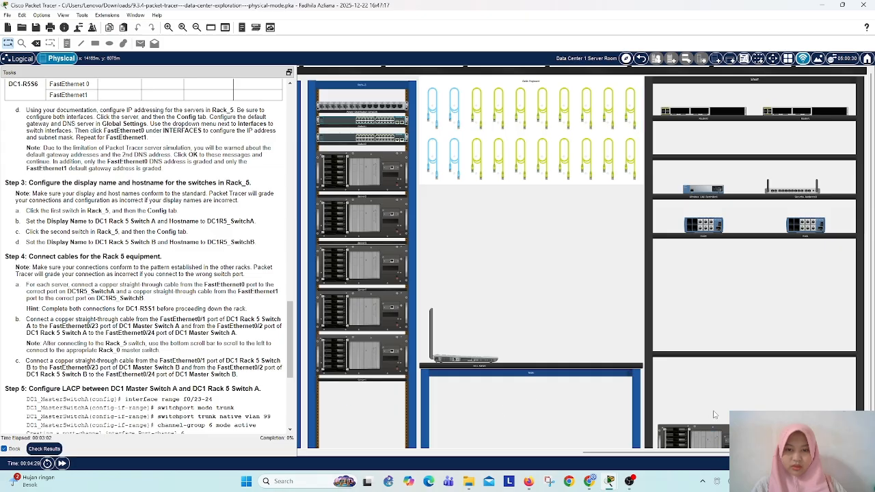
pyautogui.scroll(-1, 507, 389)
pyautogui.moveTo(713, 436); pyautogui.dragTo(369, 386)
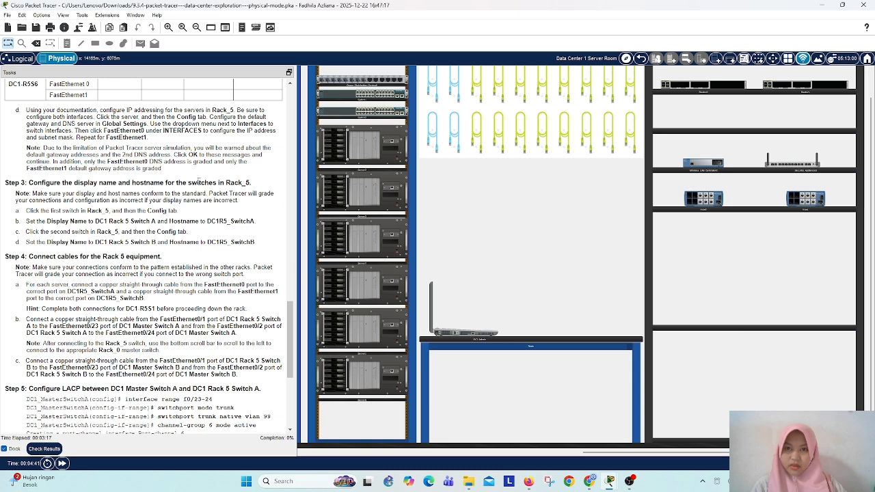
# Step: Add a PT-HOST-NM-1CFE module to the open slot of the first Rack_5 server and power the server on
pyautogui.click(355, 145)
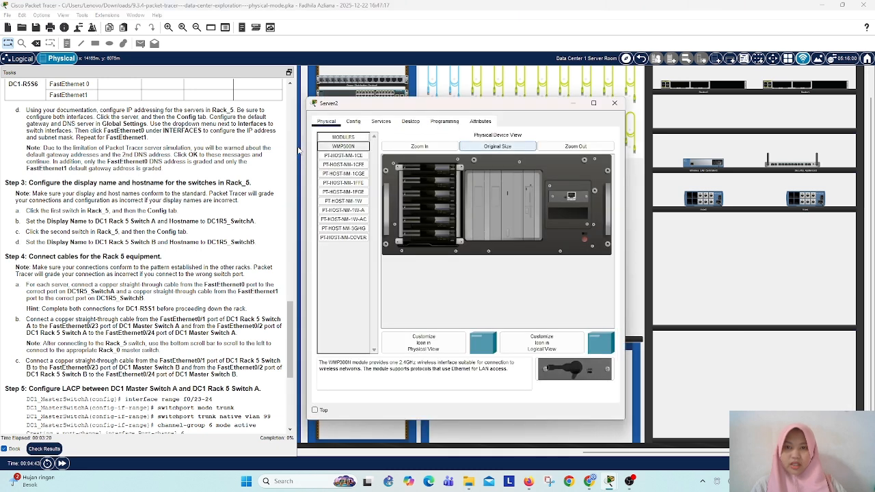
pyautogui.click(343, 164)
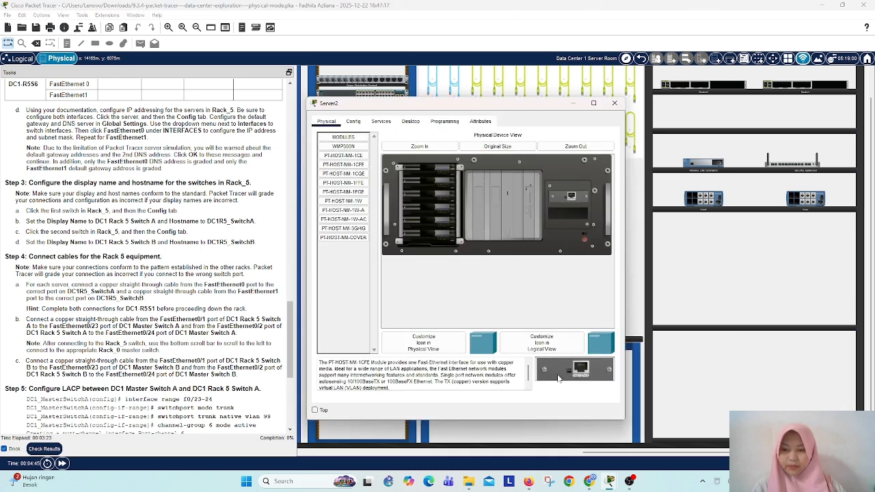
pyautogui.moveTo(343, 164); pyautogui.dragTo(571, 219)
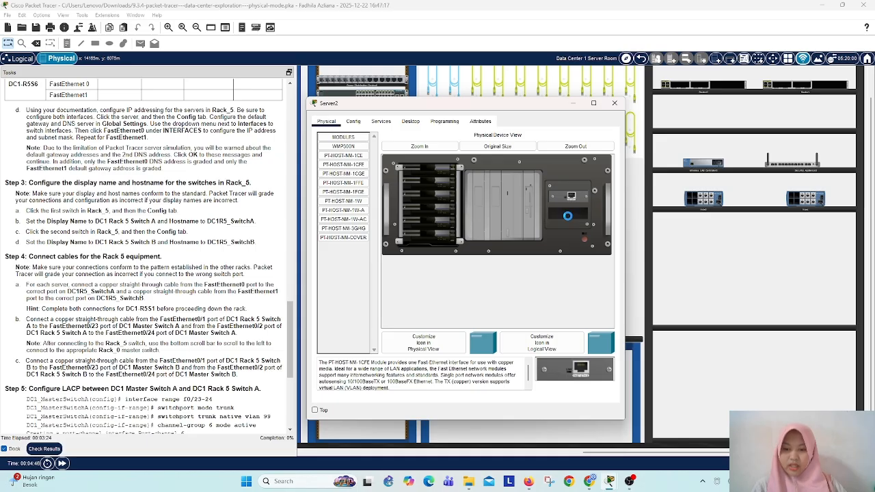
pyautogui.click(585, 239)
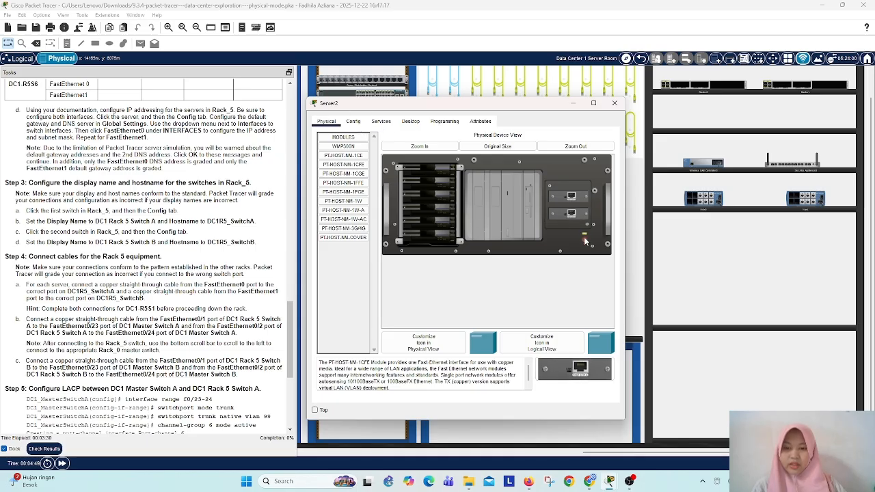
# Step: Clear the default display name in the first Rack_5 server's global settings
pyautogui.click(353, 121)
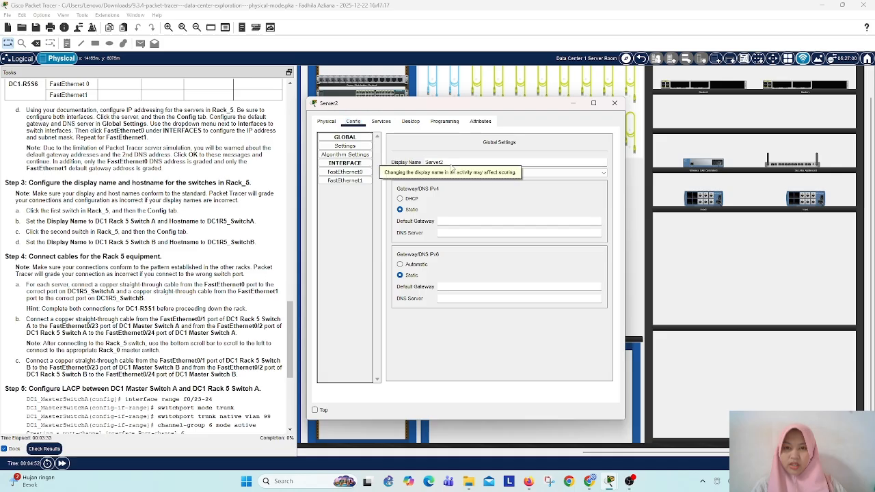
pyautogui.click(451, 162)
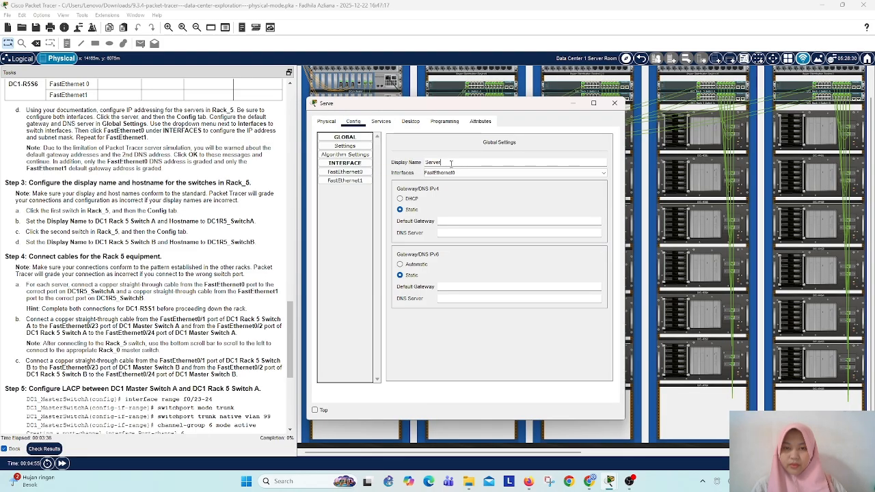
pyautogui.press('BackSpace')
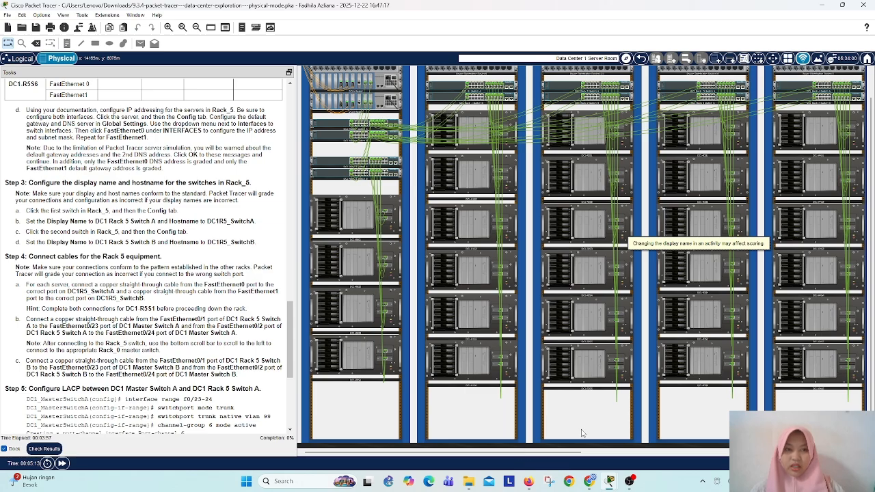
pyautogui.moveTo(581, 451); pyautogui.dragTo(694, 453)
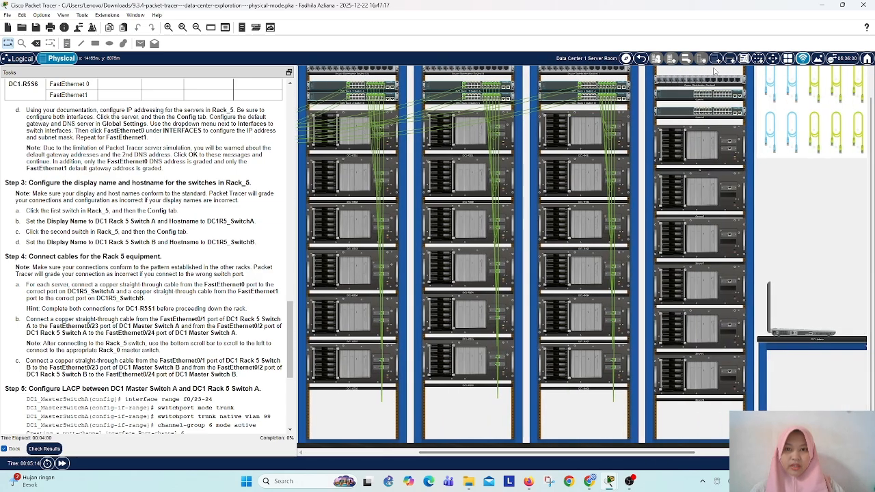
pyautogui.click(698, 151)
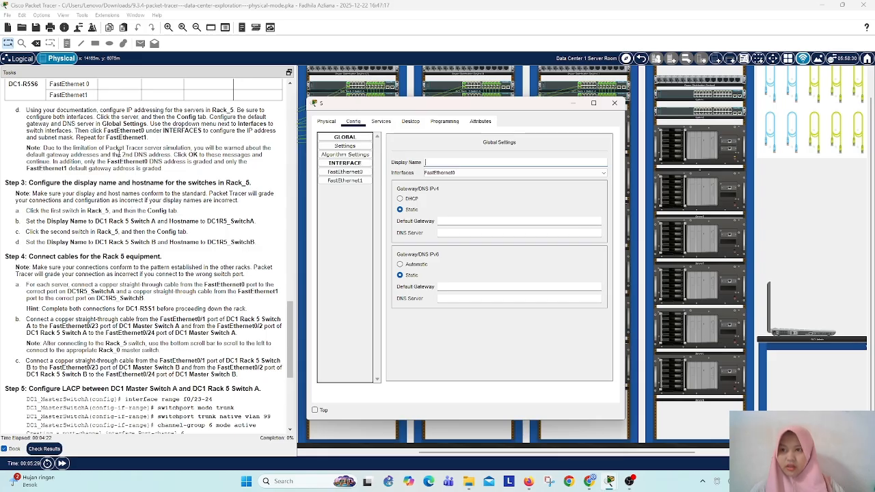
# Step: Find the server naming instruction in Part 3 Step 1d and copy the text DC1-R5S from it
pyautogui.scroll(8, 127, 131)
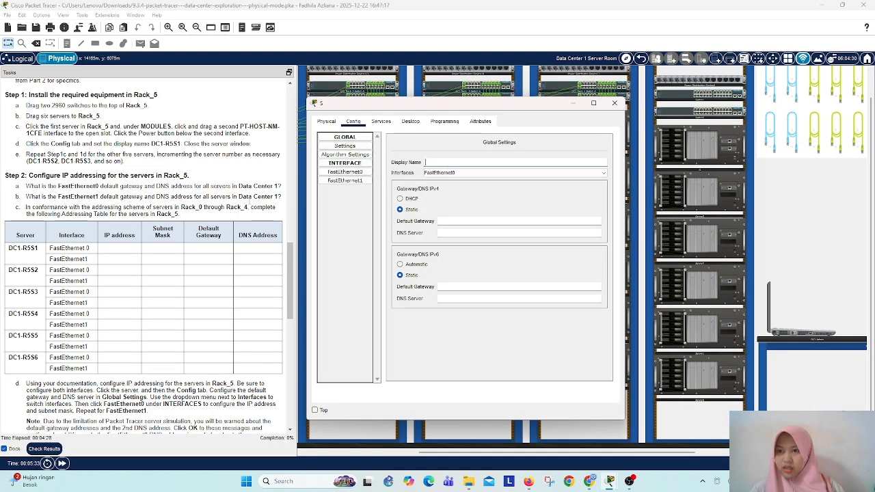
pyautogui.moveTo(152, 145); pyautogui.dragTo(183, 144)
pyautogui.hotkey('ctrl', 'c')
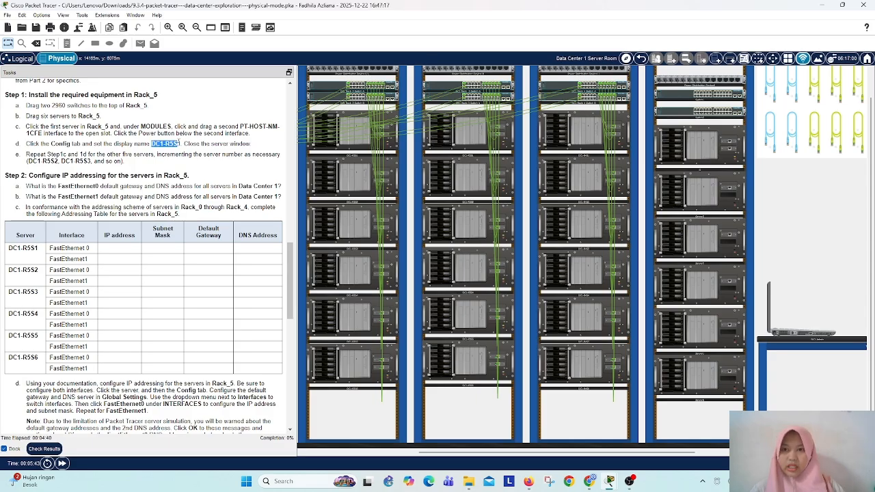
pyautogui.click(706, 150)
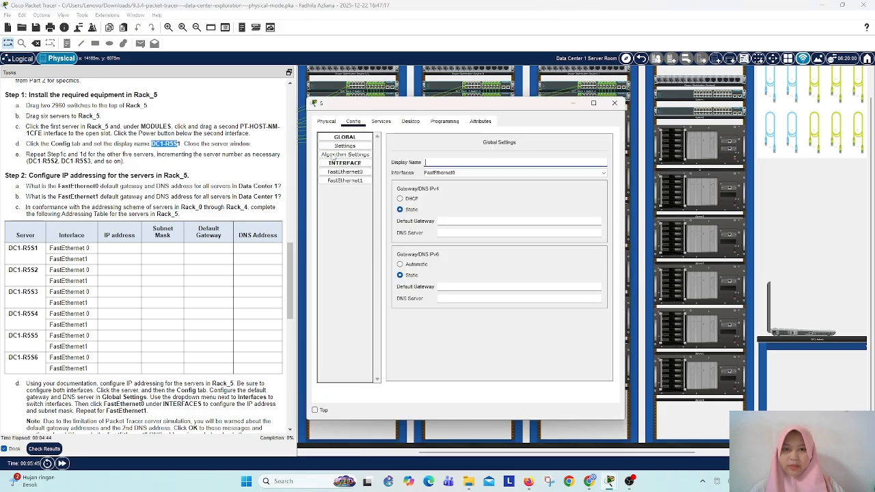
pyautogui.click(432, 161)
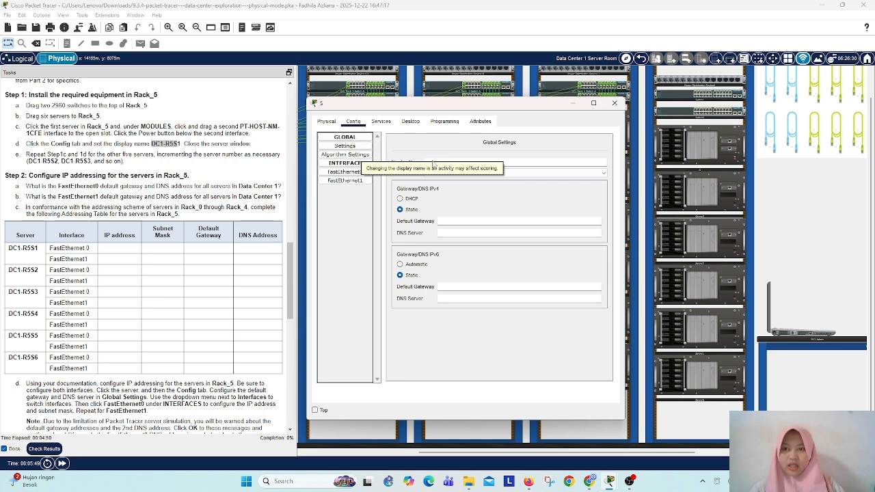
pyautogui.rightClick(167, 141)
pyautogui.click(185, 144)
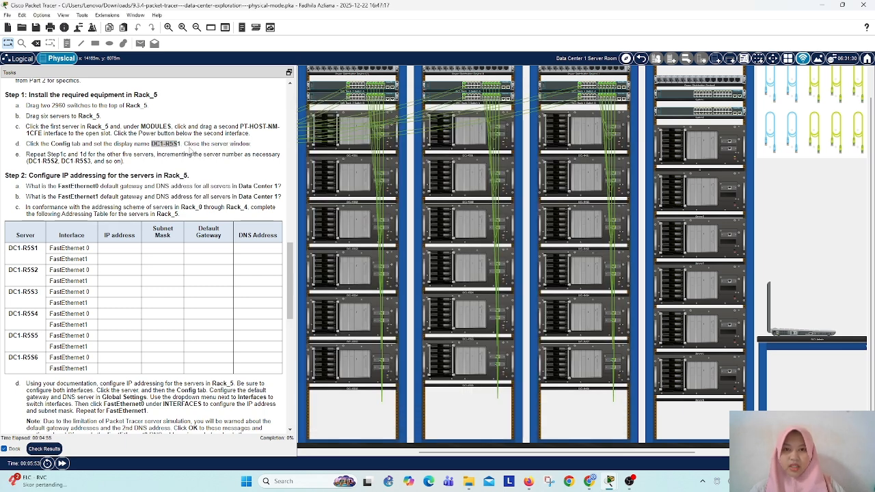
# Step: Set the first Rack_5 server's display name to DC1-R5S1 using the copied text
pyautogui.click(697, 153)
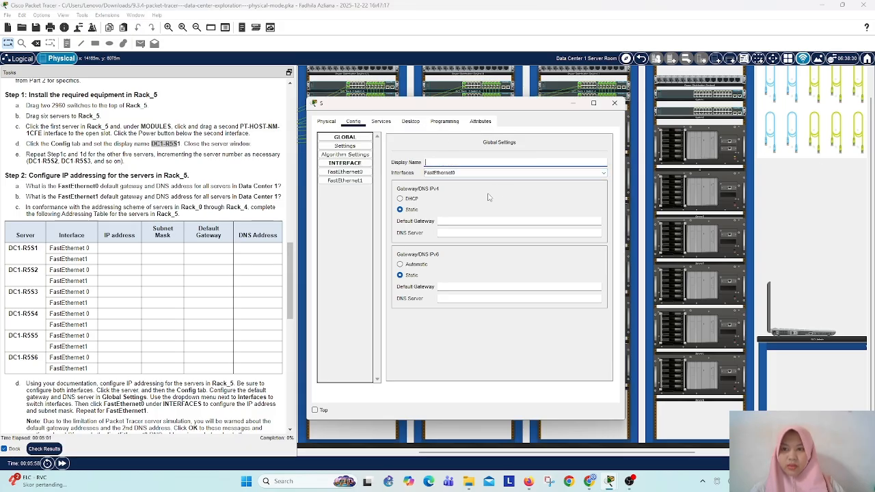
pyautogui.rightClick(441, 163)
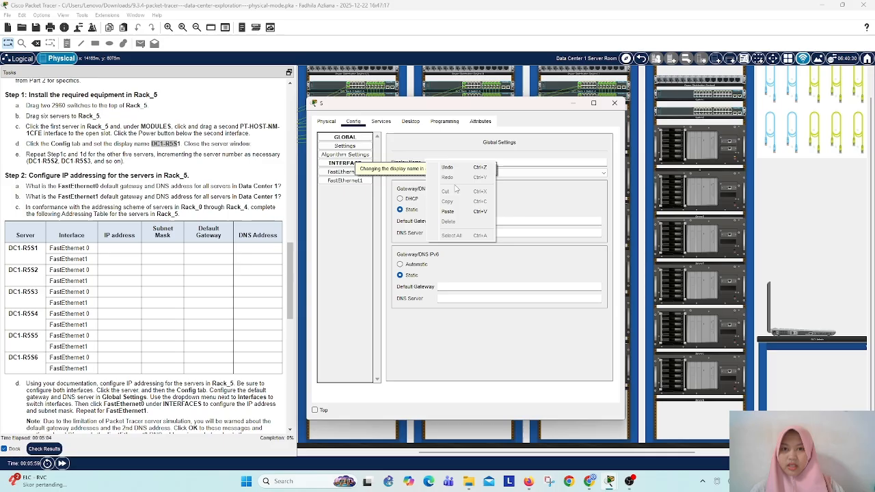
pyautogui.click(448, 211)
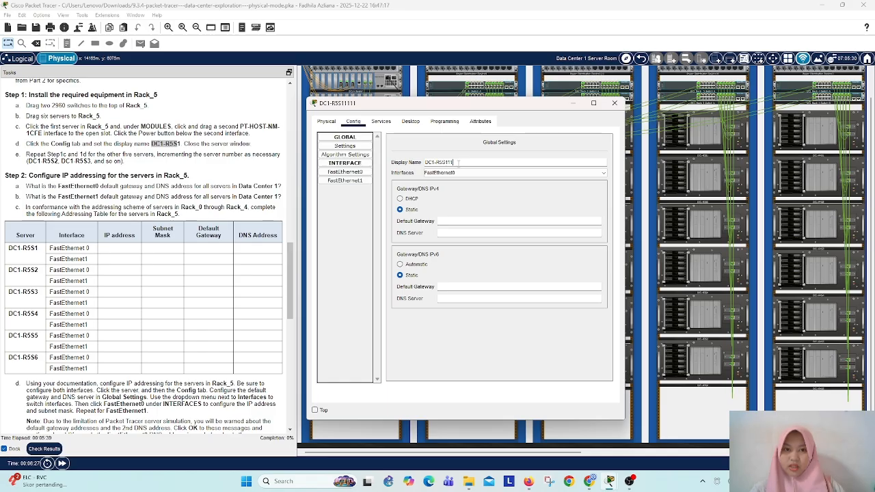
pyautogui.press('BackSpace')
pyautogui.press('BackSpace')
pyautogui.press('BackSpace')
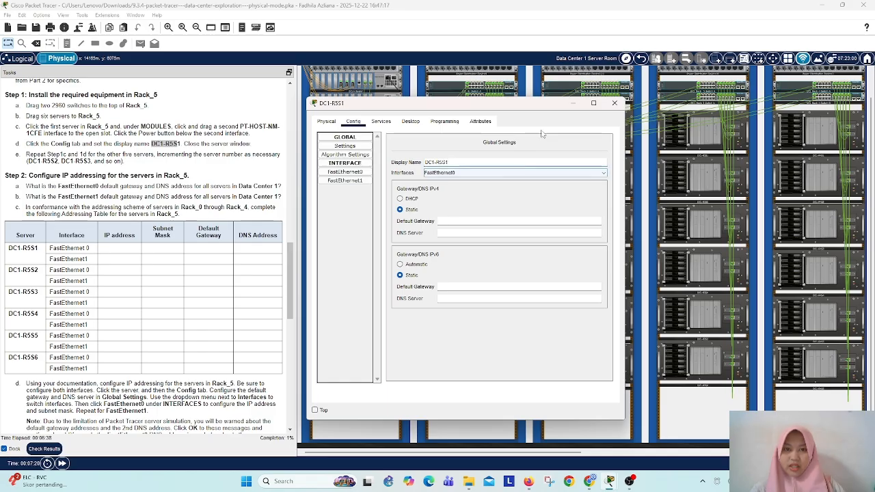
# Step: Close the first Rack_5 server's window and add a PT-HOST-NM-1CFE module to the open slot of the second Rack_5 server
pyautogui.click(614, 103)
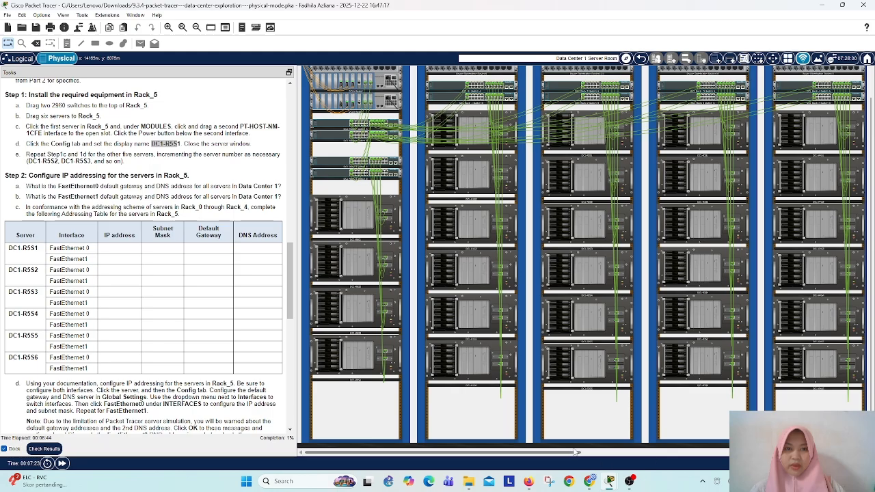
pyautogui.moveTo(621, 455); pyautogui.dragTo(770, 465)
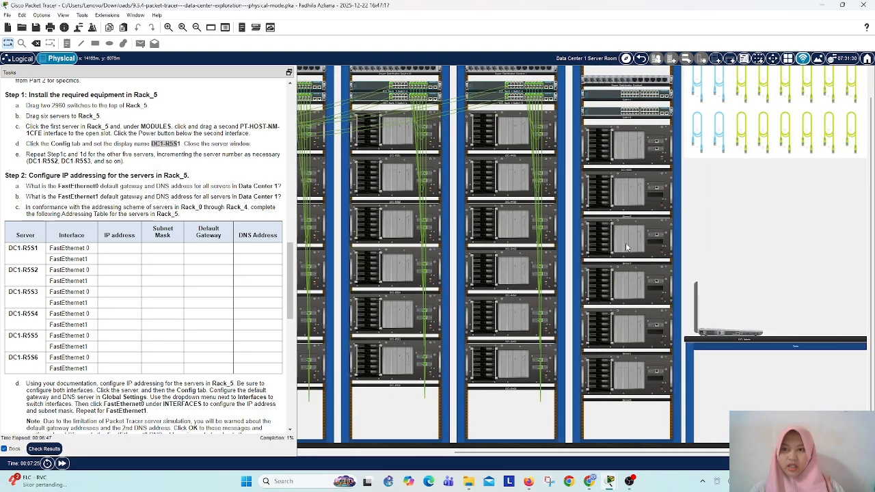
pyautogui.click(633, 206)
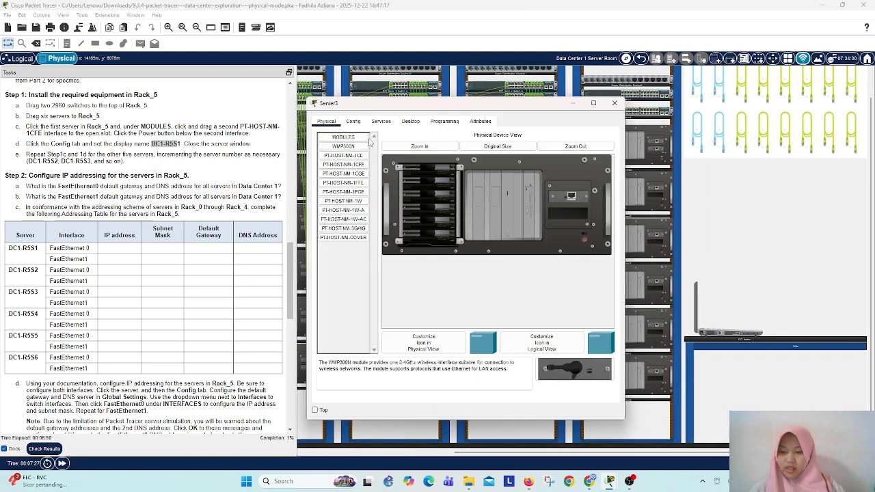
pyautogui.moveTo(368, 167); pyautogui.dragTo(577, 221)
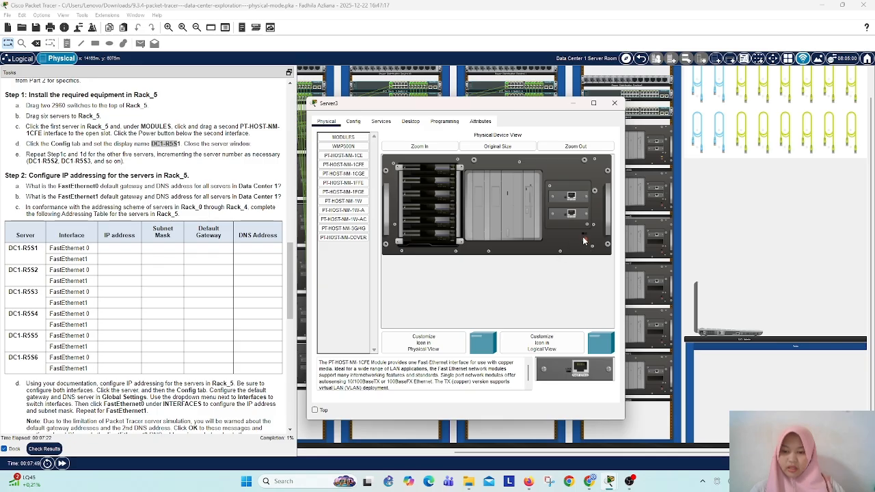
# Step: Set the second Rack_5 server's display name to DC1-R5S2 in its global settings and close its window
pyautogui.click(353, 121)
pyautogui.click(360, 145)
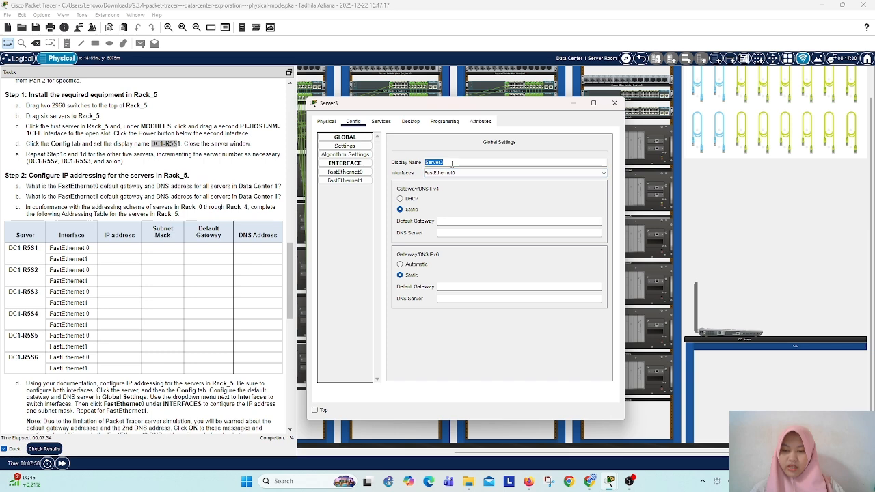
pyautogui.press('BackSpace')
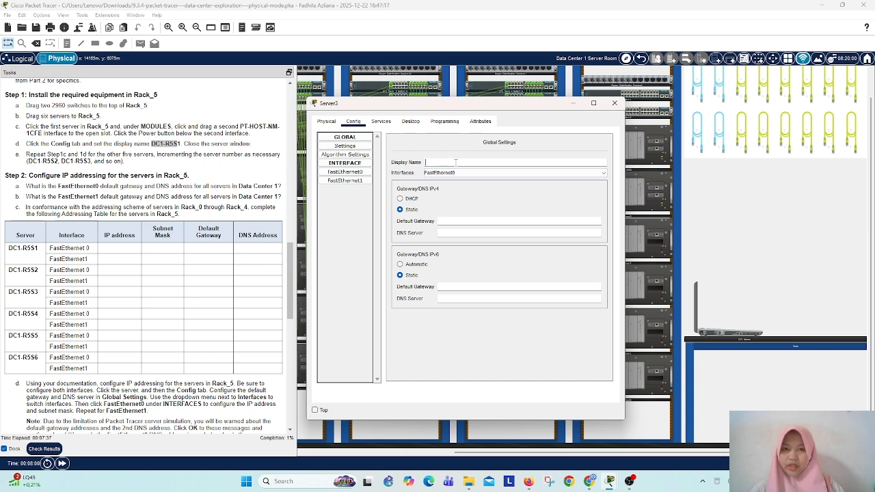
pyautogui.write('DC1-R5S')
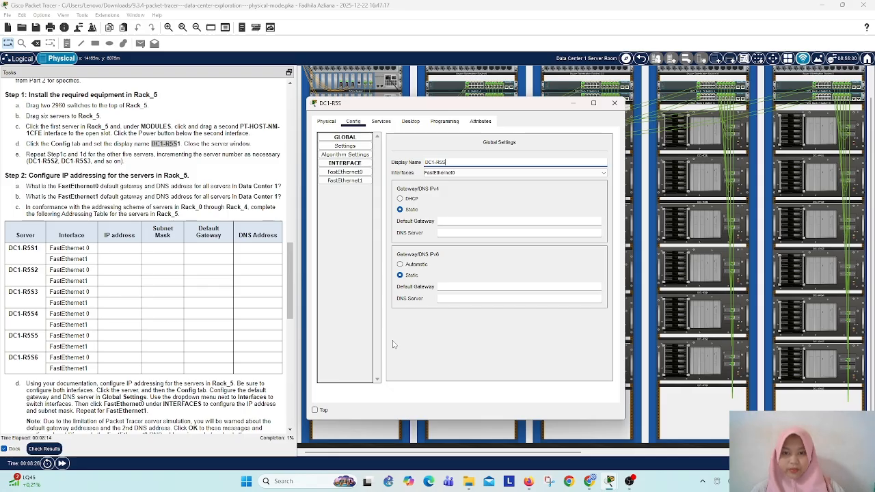
pyautogui.moveTo(367, 481)
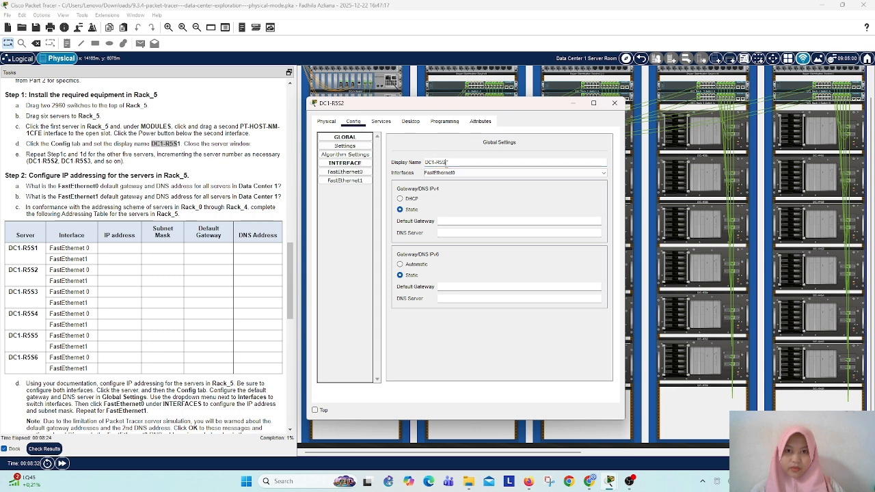
pyautogui.write('2')
pyautogui.click(621, 103)
# Step: Add a PT-HOST-NM-1CFE module to the open slot of the third Rack_5 server and power the server on
pyautogui.moveTo(579, 452); pyautogui.dragTo(720, 444)
pyautogui.click(654, 249)
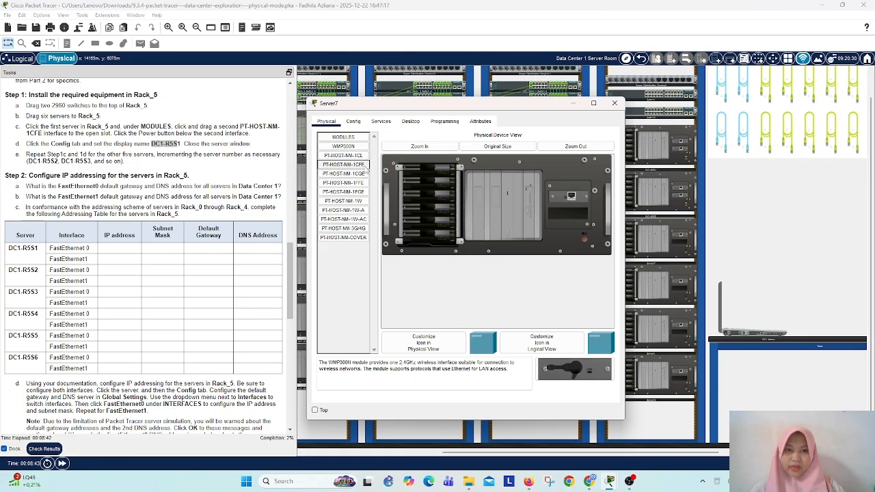
pyautogui.click(343, 165)
pyautogui.moveTo(574, 370); pyautogui.dragTo(566, 217)
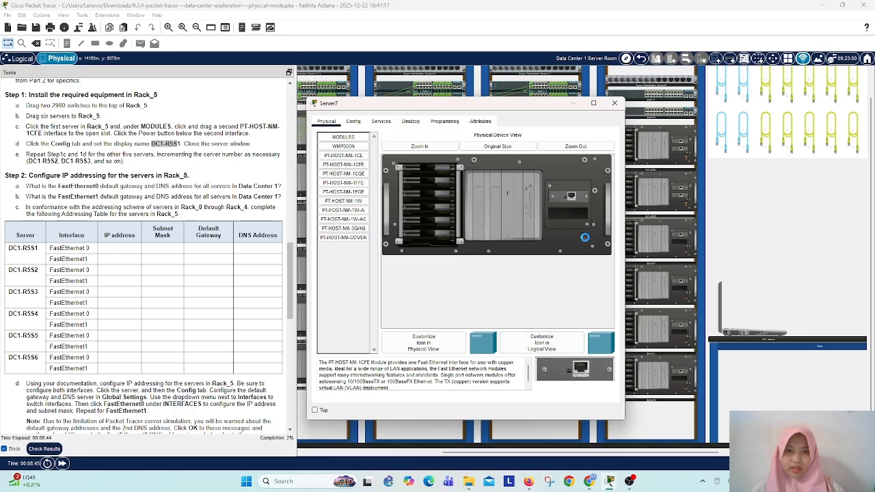
pyautogui.click(585, 239)
# Step: Set the third Rack_5 server's display name to DC1-R5S3 in its global settings and close its window
pyautogui.click(355, 121)
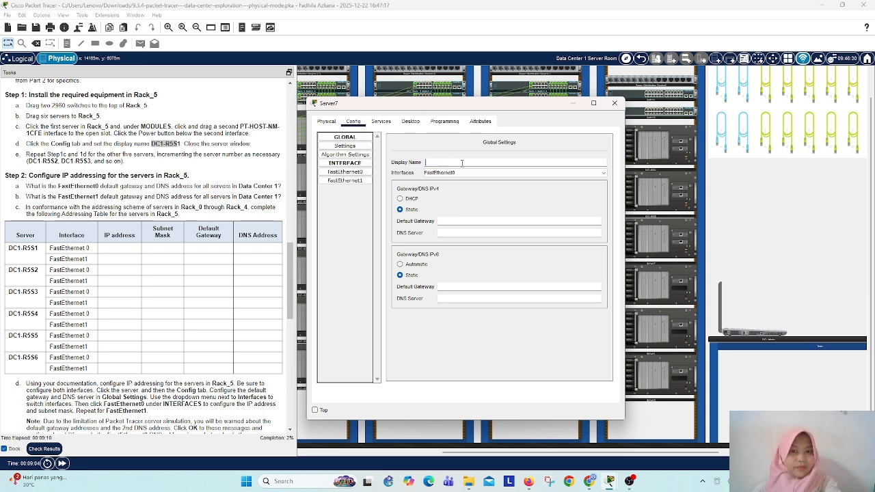
pyautogui.press('BackSpace')
pyautogui.rightClick(435, 163)
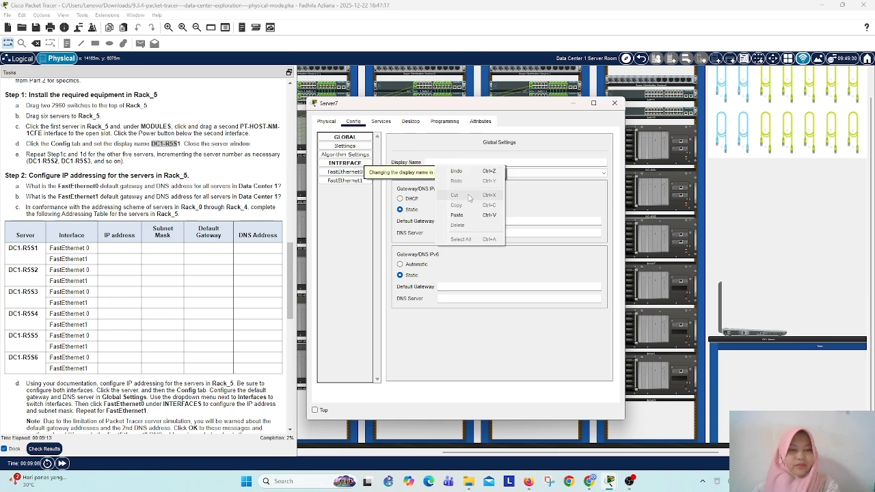
pyautogui.click(478, 220)
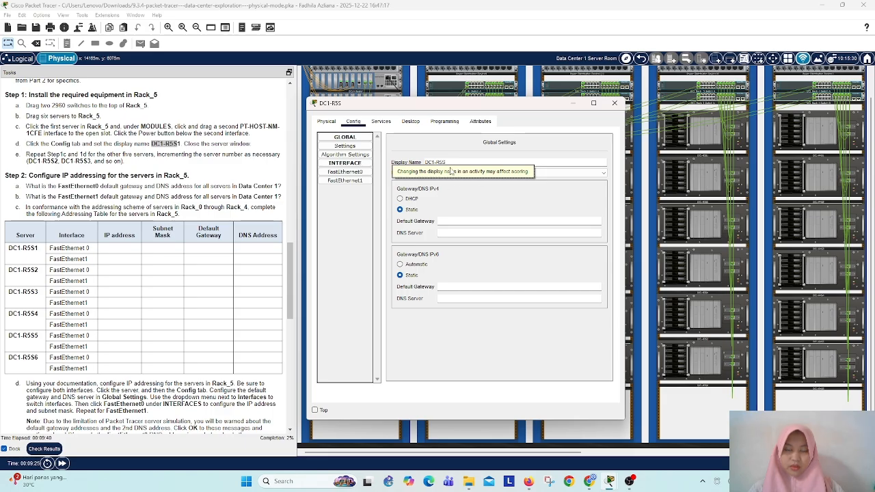
pyautogui.write('2')
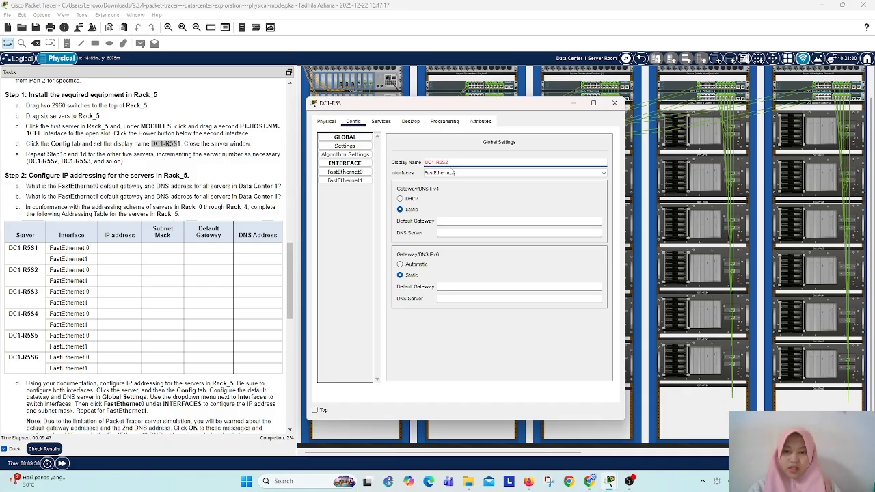
pyautogui.press('BackSpace')
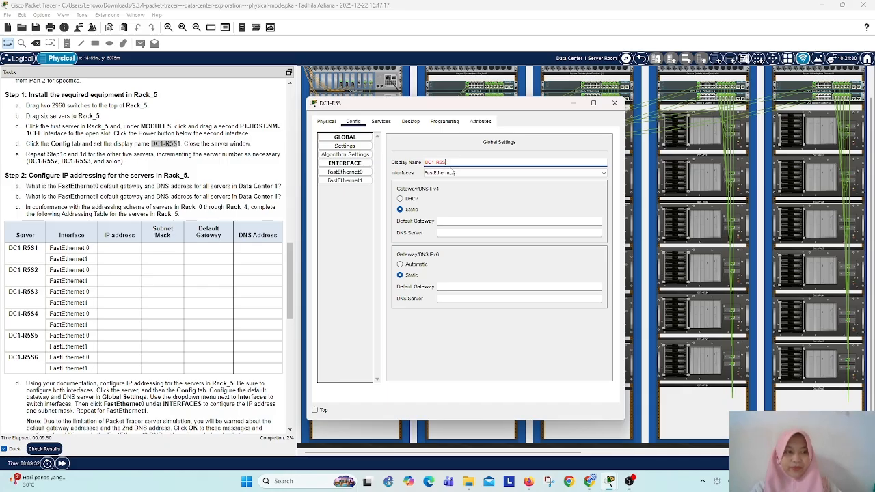
pyautogui.write('3')
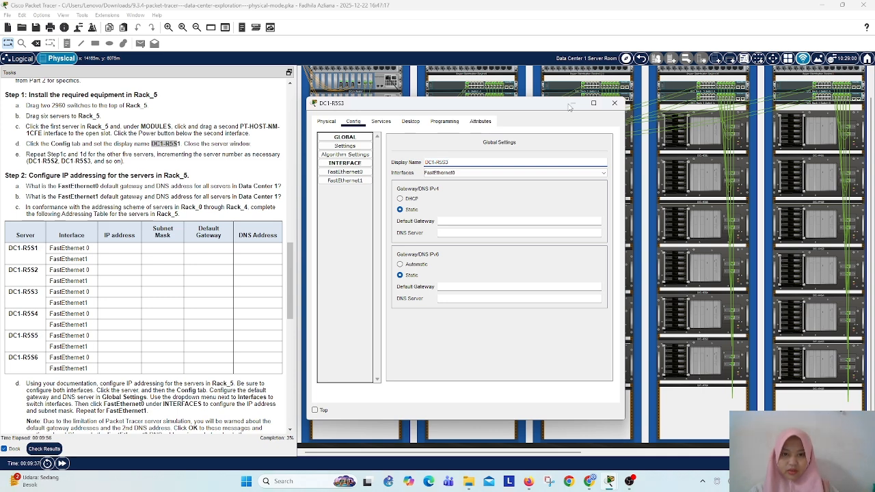
pyautogui.click(614, 102)
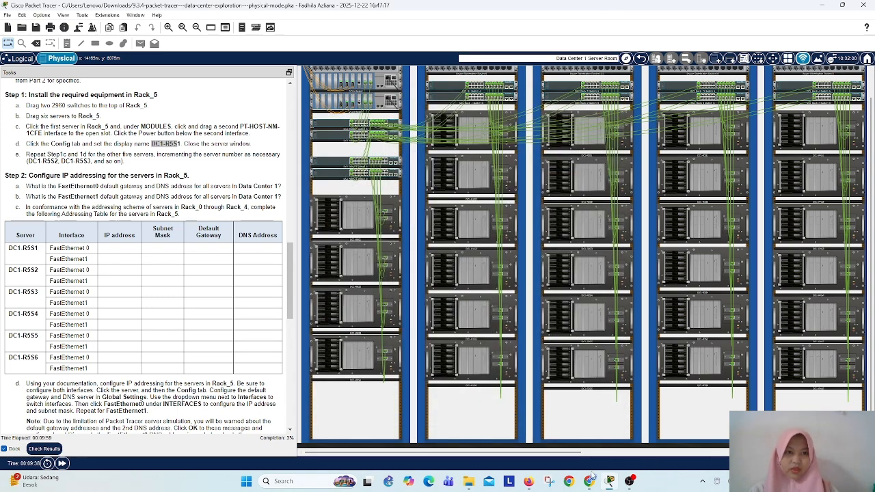
# Step: Add a PT-HOST-NM-1CFE module to the open slot of the fourth Rack_5 server and power the server on
pyautogui.moveTo(573, 455); pyautogui.dragTo(703, 455)
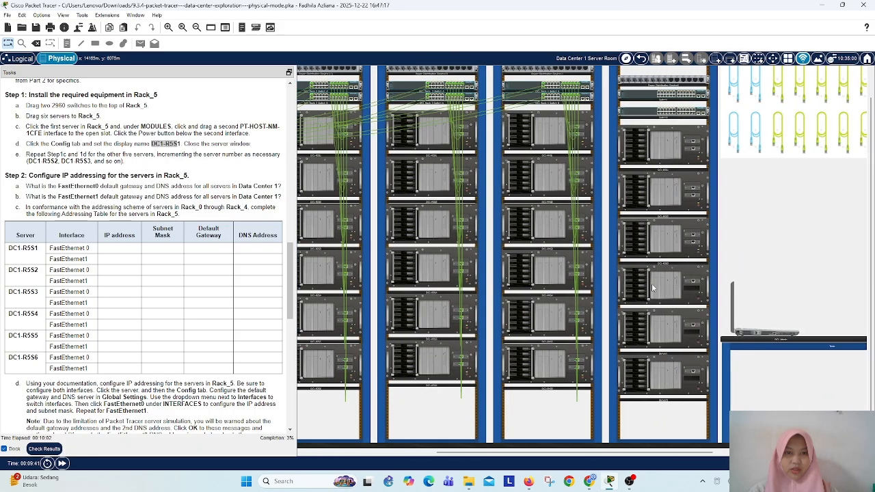
pyautogui.click(660, 289)
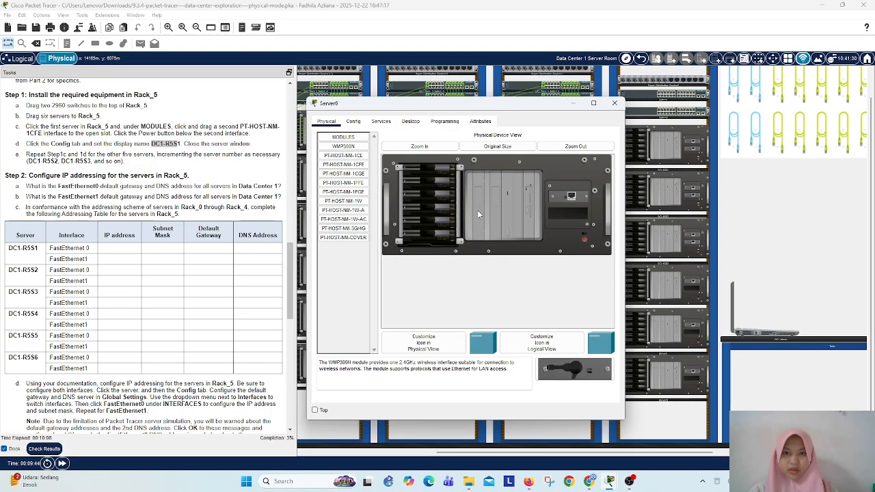
pyautogui.click(343, 173)
pyautogui.click(343, 165)
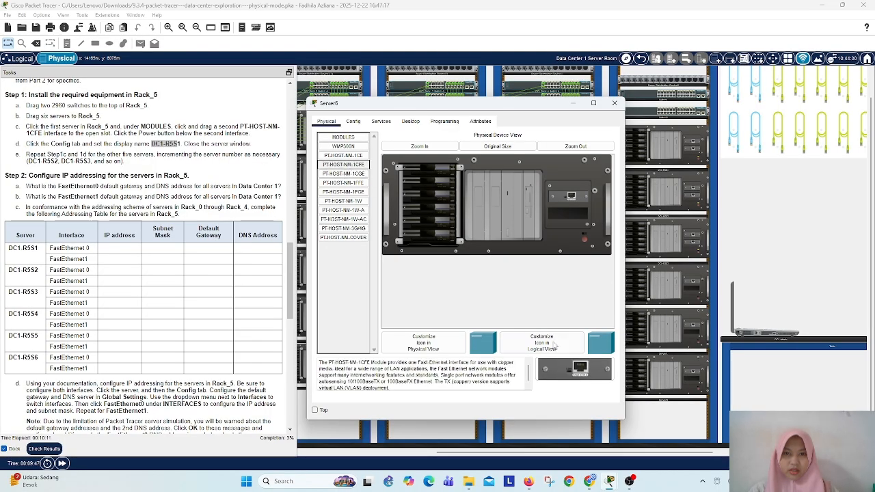
pyautogui.moveTo(570, 369); pyautogui.dragTo(565, 215)
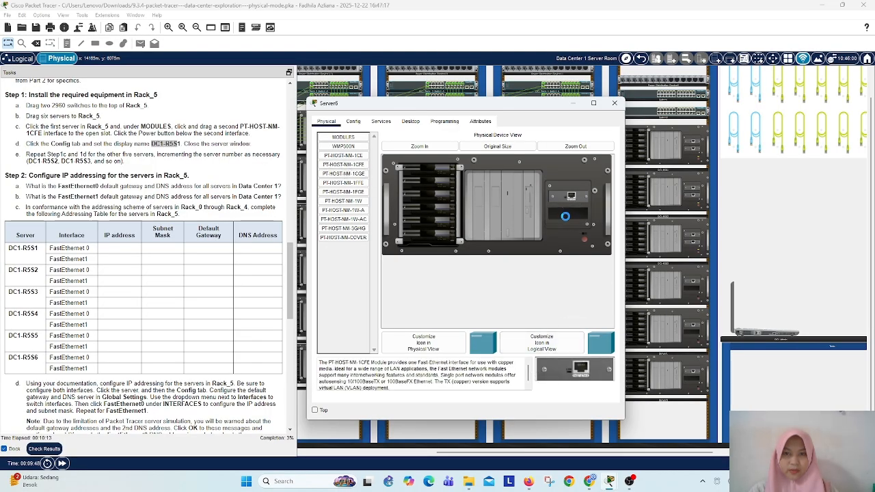
pyautogui.click(585, 239)
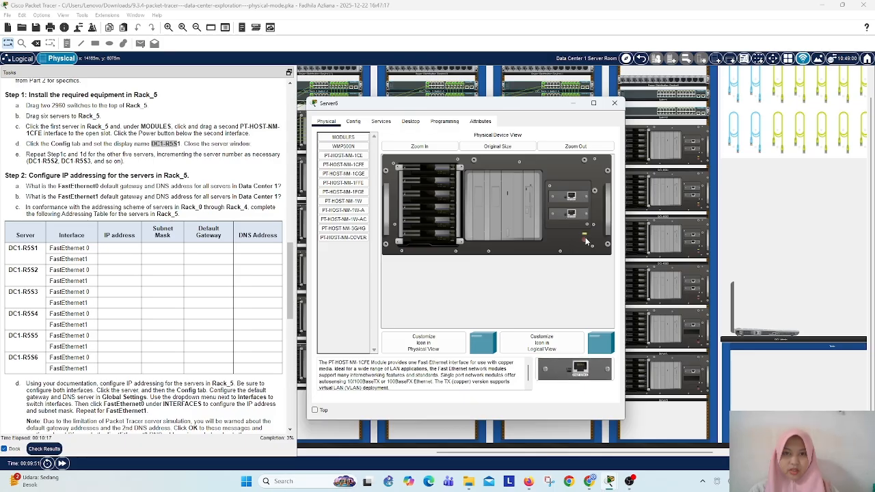
# Step: Set the fourth Rack_5 server's display name to DC1-R5S4 in its global settings and close its window
pyautogui.click(353, 121)
pyautogui.doubleClick(419, 165)
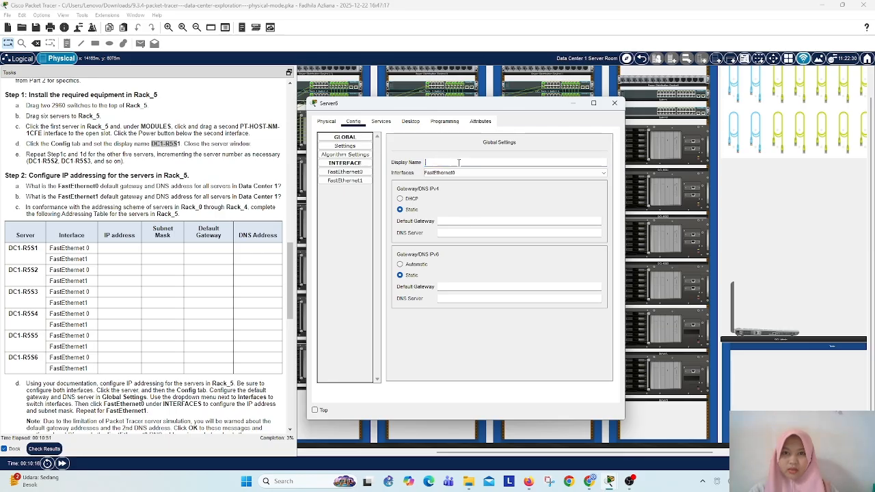
pyautogui.rightClick(456, 164)
pyautogui.click(497, 216)
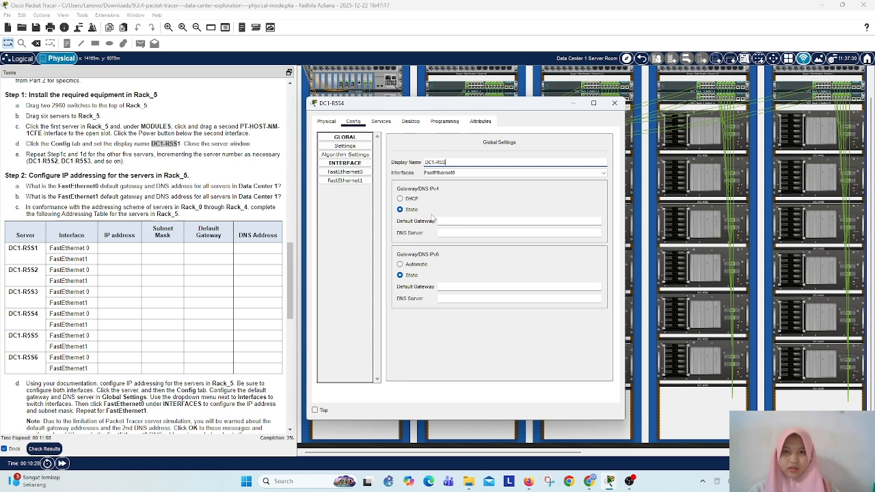
pyautogui.write('4')
pyautogui.press('Tab')
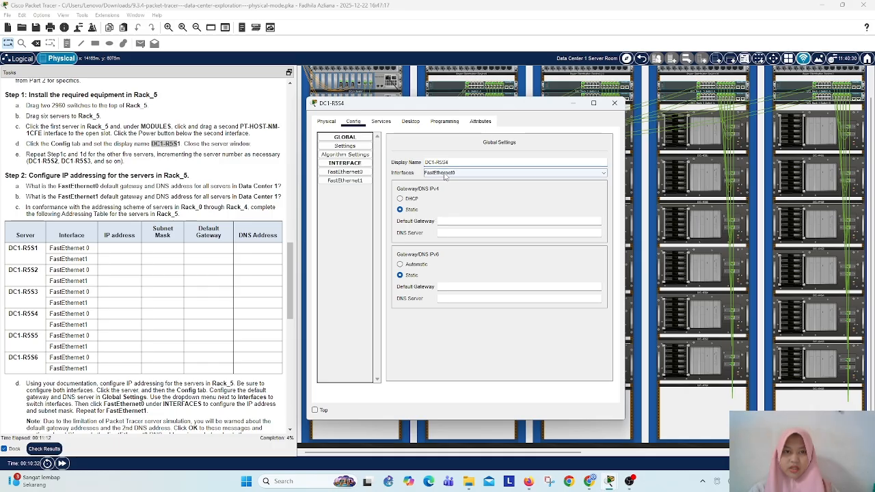
pyautogui.click(613, 100)
# Step: Move the sixth and fifth servers in Rack_5 slightly lower in the rack
pyautogui.moveTo(579, 453); pyautogui.dragTo(748, 452)
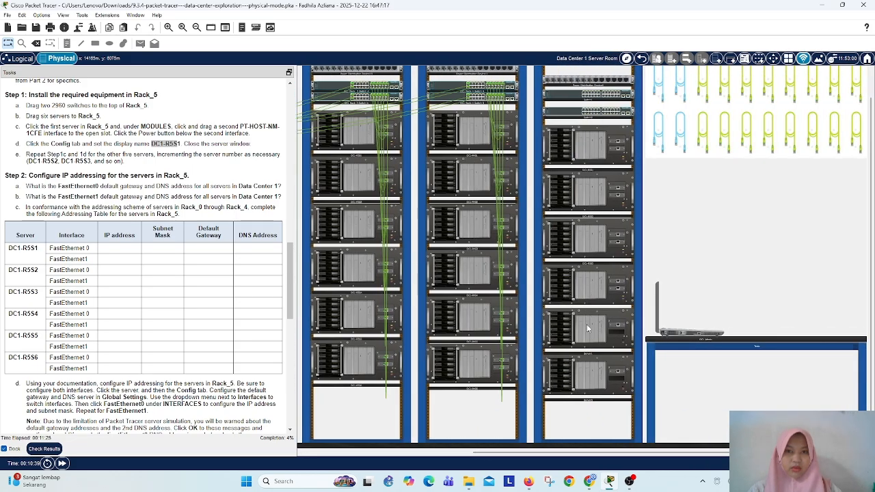
pyautogui.click(581, 382)
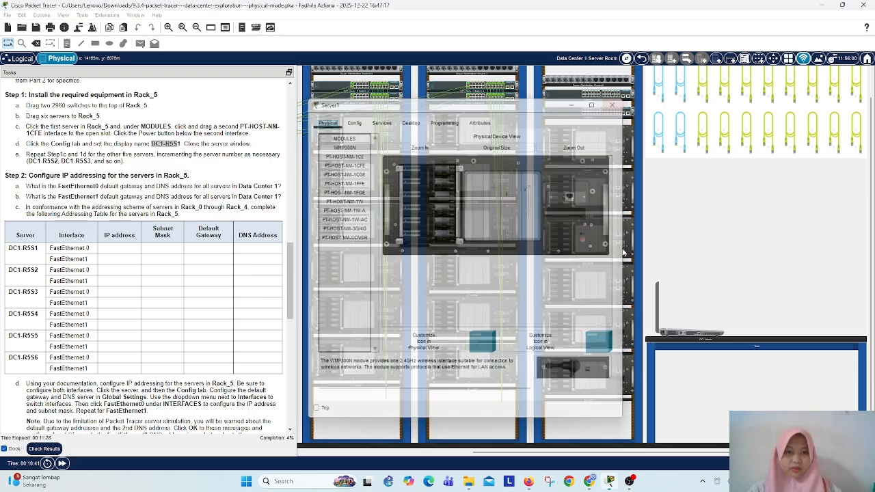
pyautogui.click(594, 387)
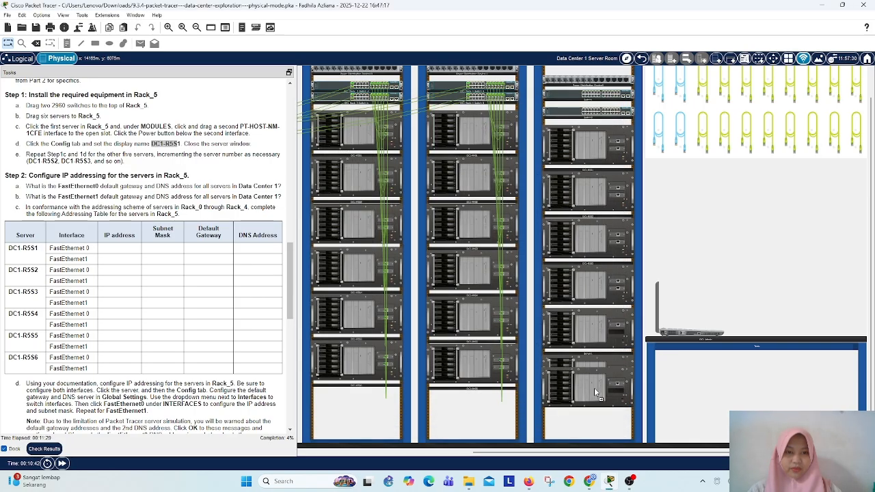
pyautogui.click(591, 329)
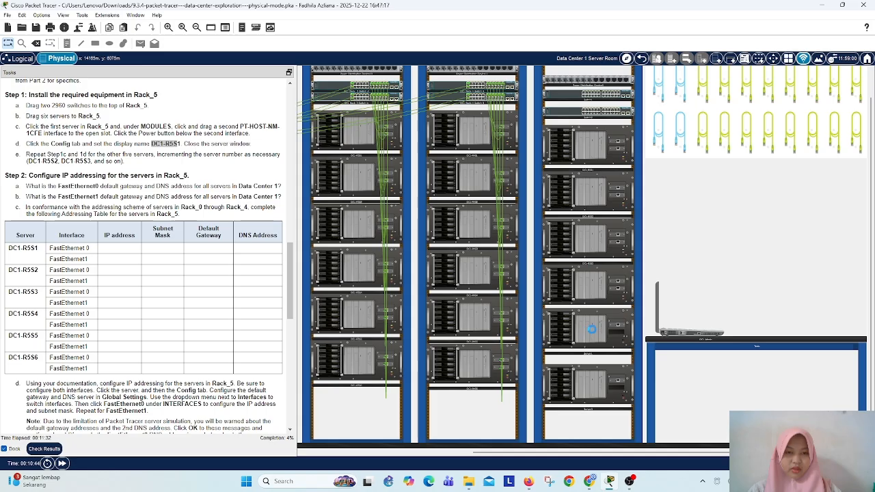
pyautogui.moveTo(601, 332)
pyautogui.mouseDown()
pyautogui.moveTo(601, 352)
pyautogui.moveTo(598, 333)
pyautogui.moveTo(602, 349)
pyautogui.moveTo(599, 341)
pyautogui.mouseUp()
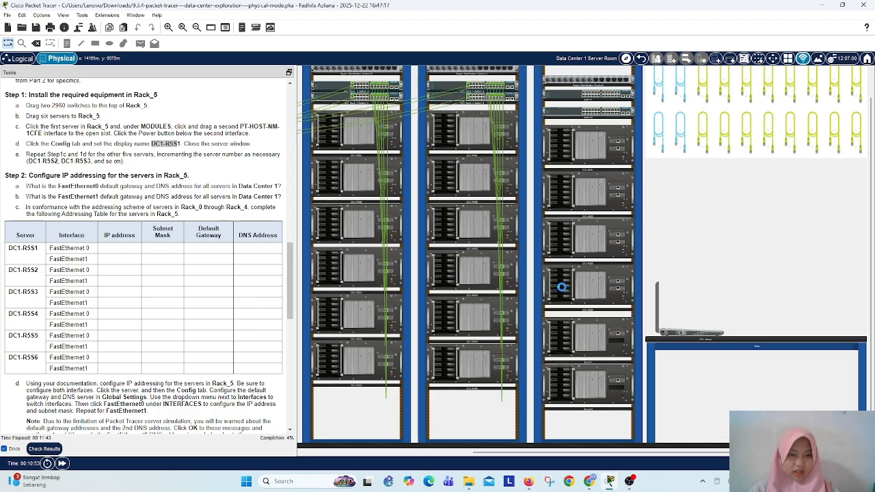
# Step: Add a PT-HOST-NM-1CFE module to the open slot of the fifth Rack_5 server and power the server on
pyautogui.click(601, 329)
pyautogui.click(357, 166)
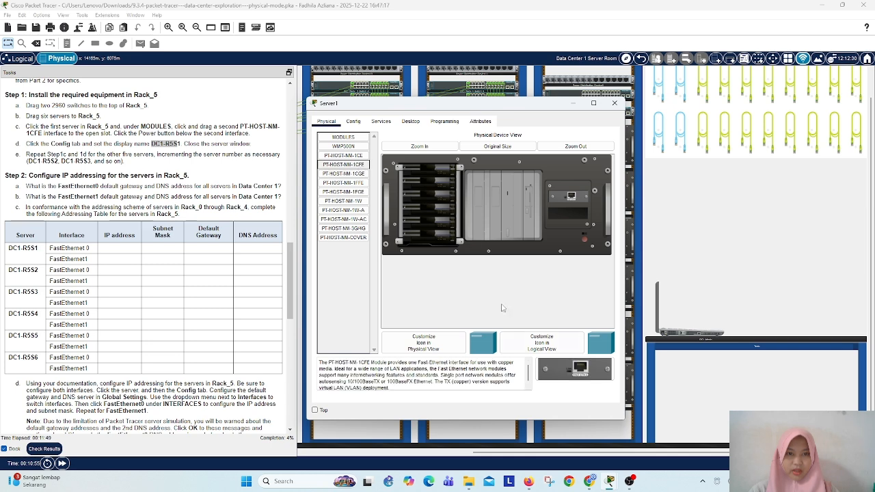
pyautogui.moveTo(576, 371); pyautogui.dragTo(571, 214)
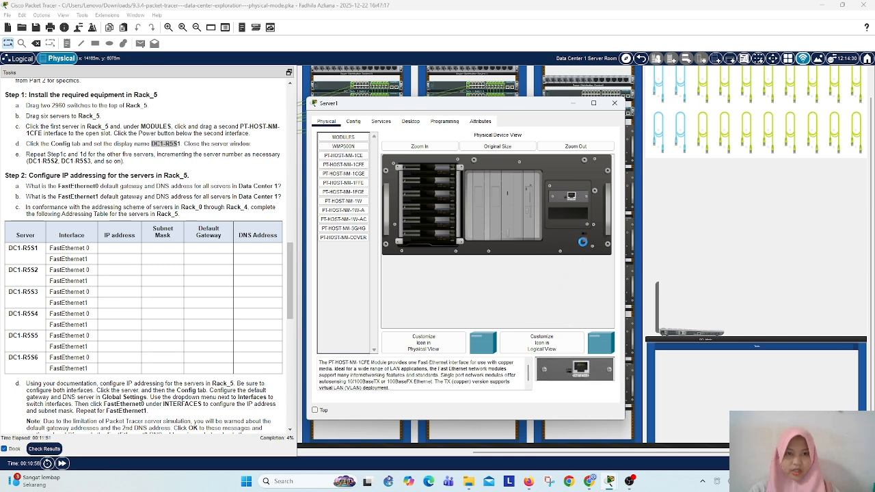
pyautogui.click(587, 242)
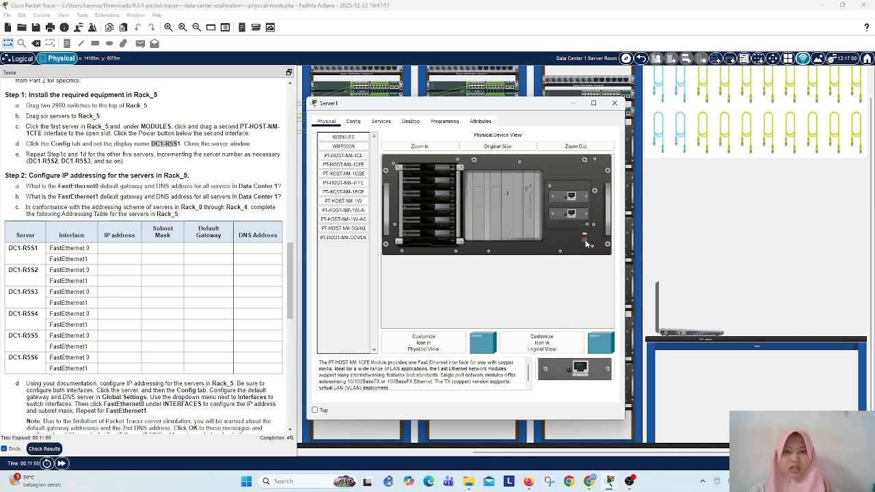
# Step: Set the fifth Rack_5 server's display name to DC1-R5S5 in its global settings and close its window
pyautogui.click(353, 121)
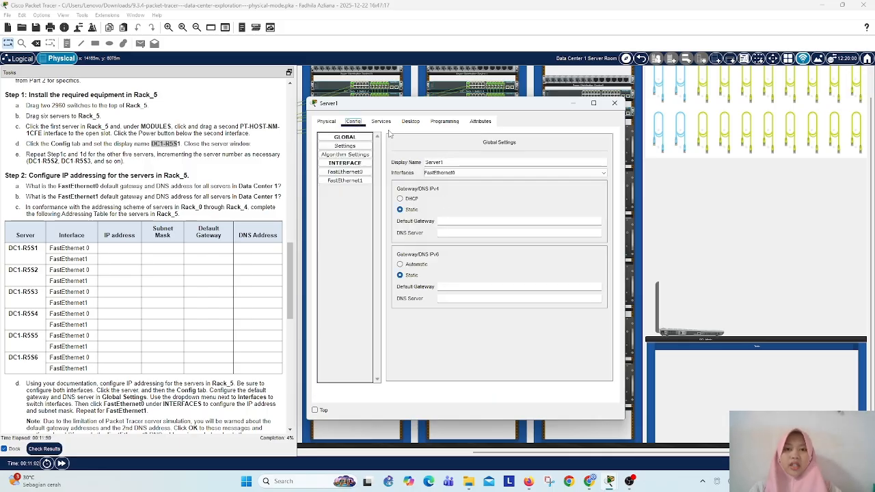
pyautogui.moveTo(445, 162); pyautogui.dragTo(394, 165)
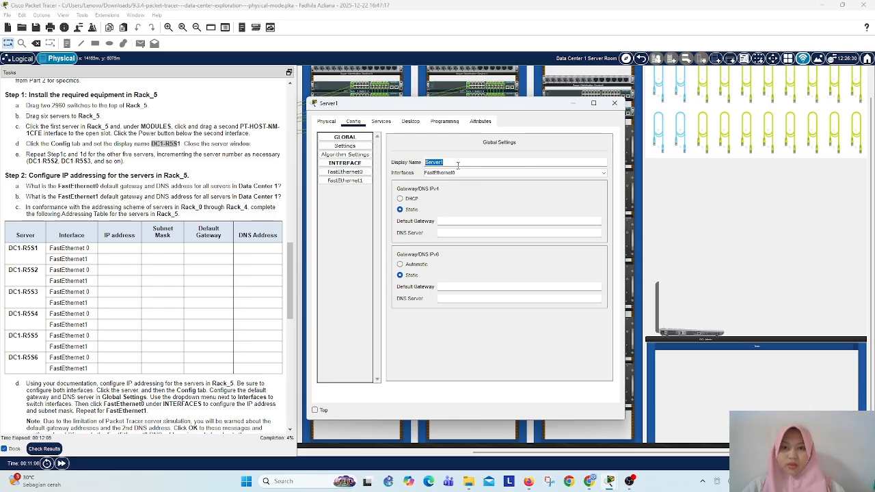
pyautogui.write('DC1-R5S5')
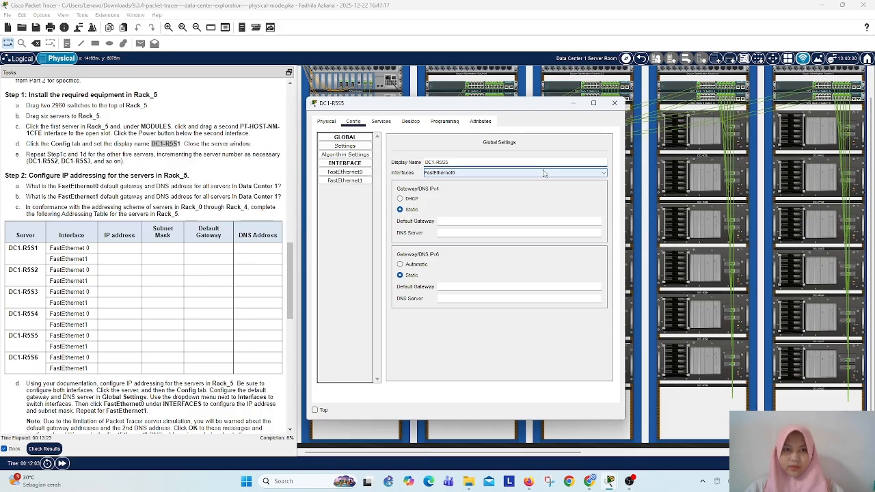
pyautogui.click(615, 105)
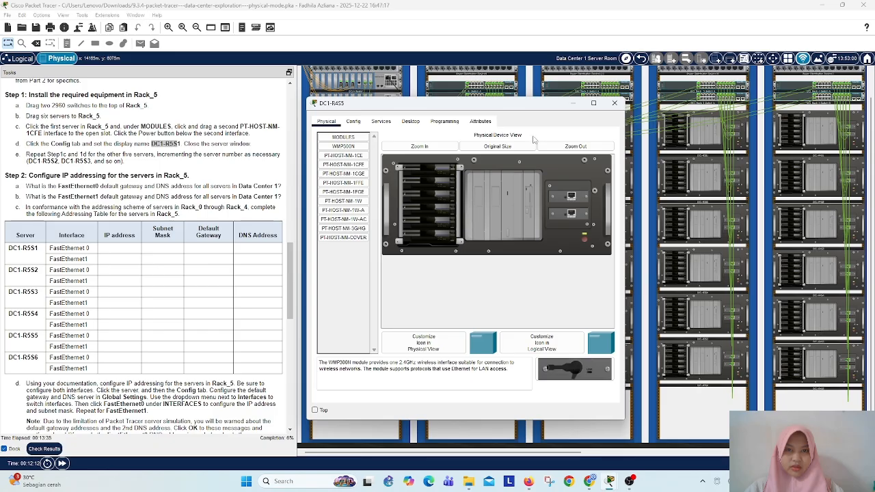
# Step: Check the global settings of server DC1-R4S5 and look at the hardware of DC1-R4S6, closing both windows
pyautogui.click(353, 121)
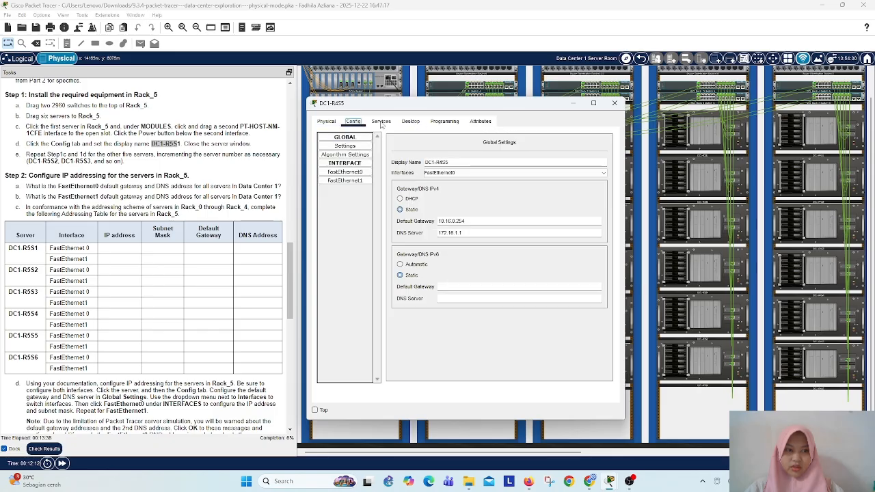
pyautogui.click(614, 103)
pyautogui.click(821, 367)
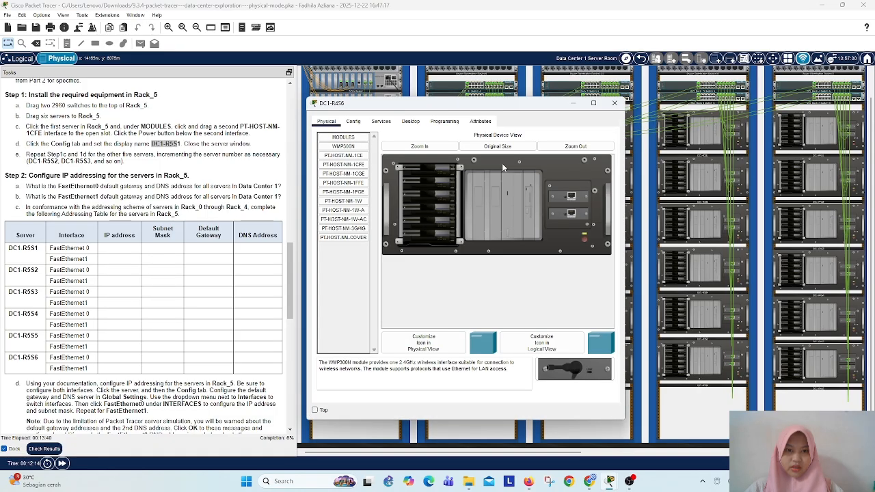
pyautogui.click(618, 105)
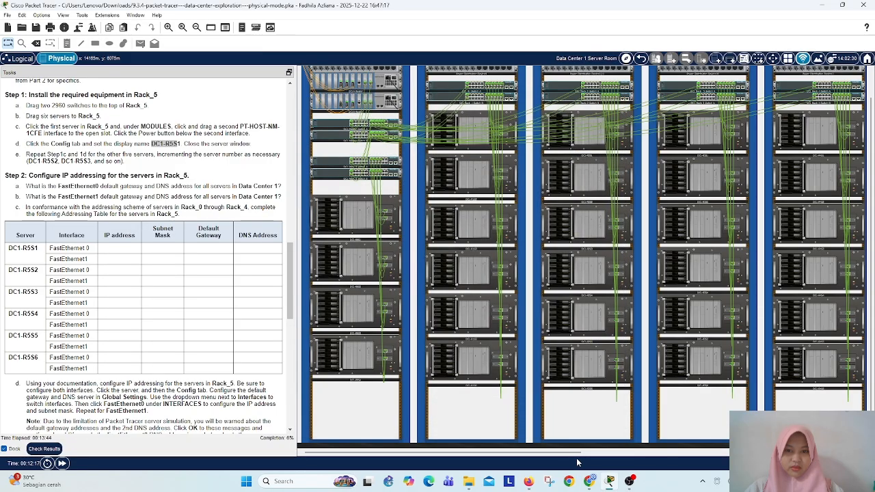
# Step: Add a PT-HOST-NM-1CFE module to the open slot of the sixth Rack_5 server and power the server on
pyautogui.moveTo(576, 453); pyautogui.dragTo(855, 454)
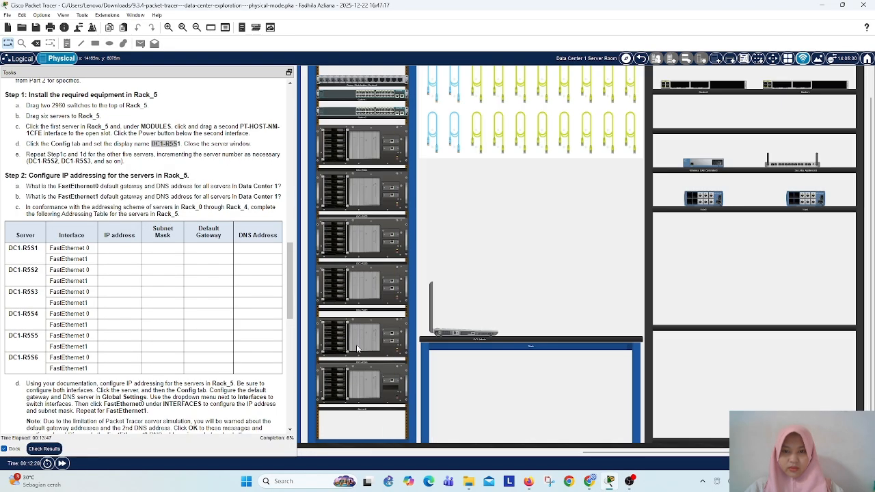
pyautogui.click(371, 380)
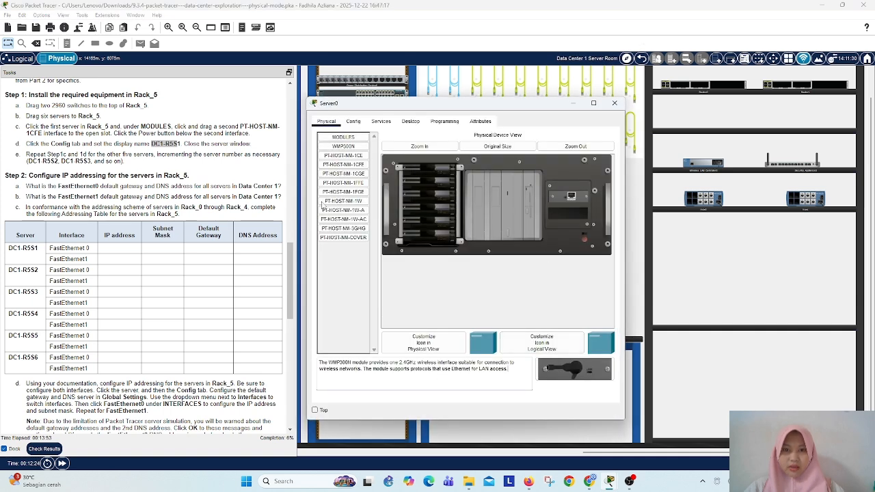
pyautogui.click(343, 164)
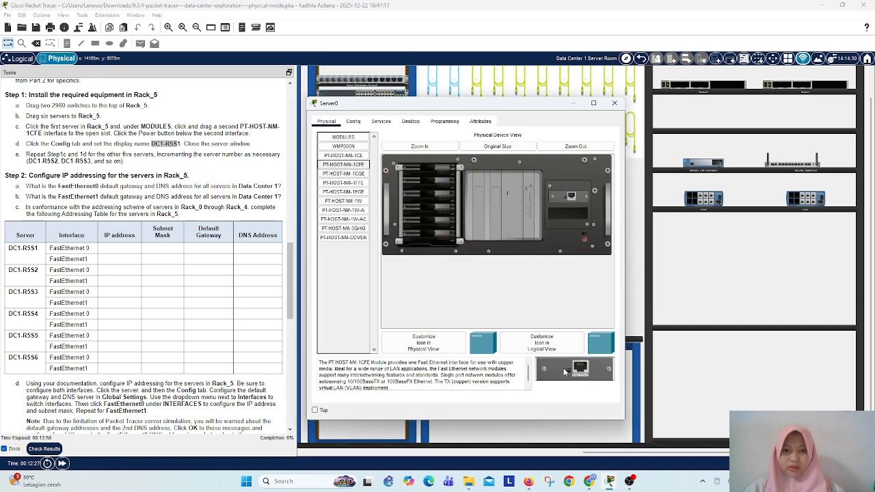
pyautogui.moveTo(574, 369); pyautogui.dragTo(572, 219)
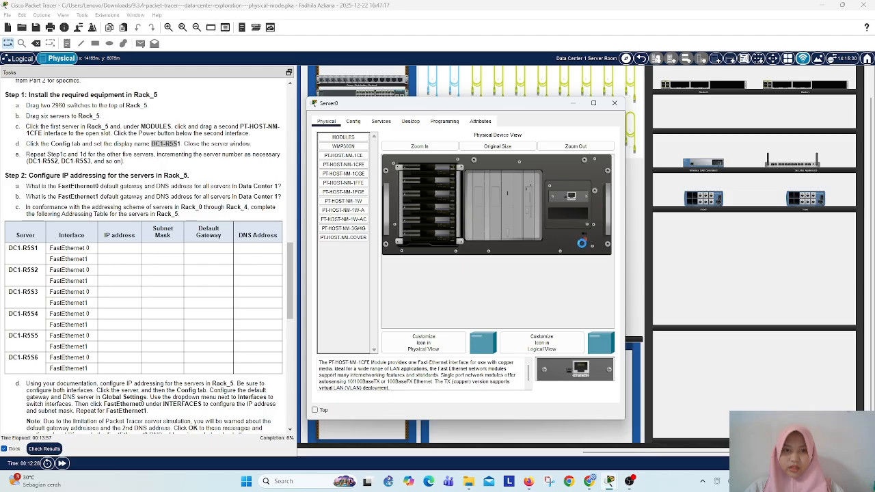
pyautogui.click(584, 239)
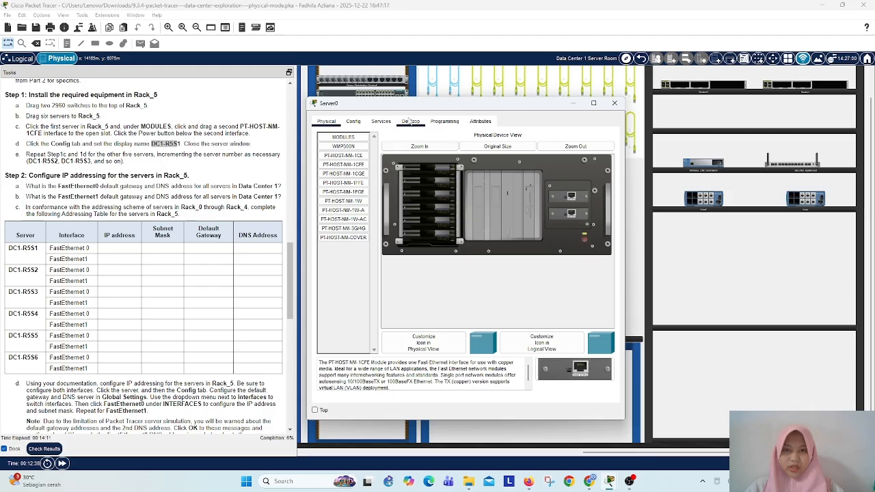
# Step: Open the global settings of the sixth Rack_5 server
pyautogui.click(352, 122)
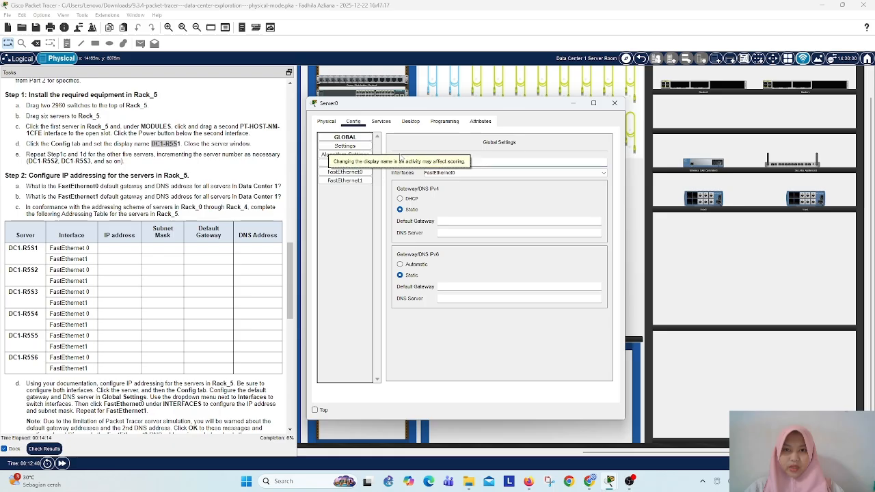
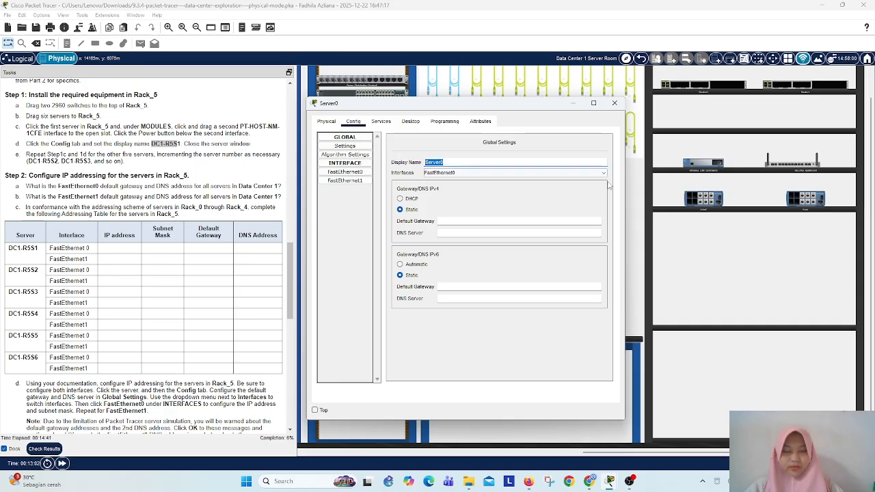
# Step: Set the sixth Rack_5 server's display name to DC1-R5S6 and close its window
pyautogui.press('BackSpace')
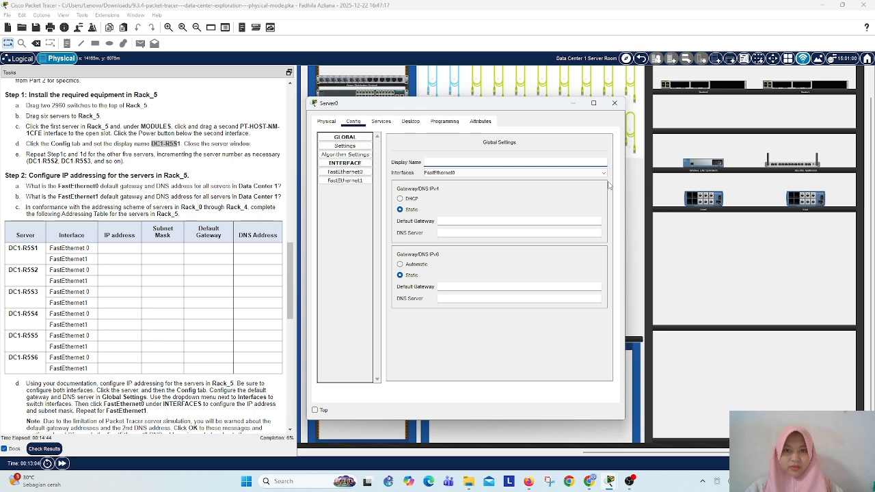
pyautogui.rightClick(473, 164)
pyautogui.click(492, 214)
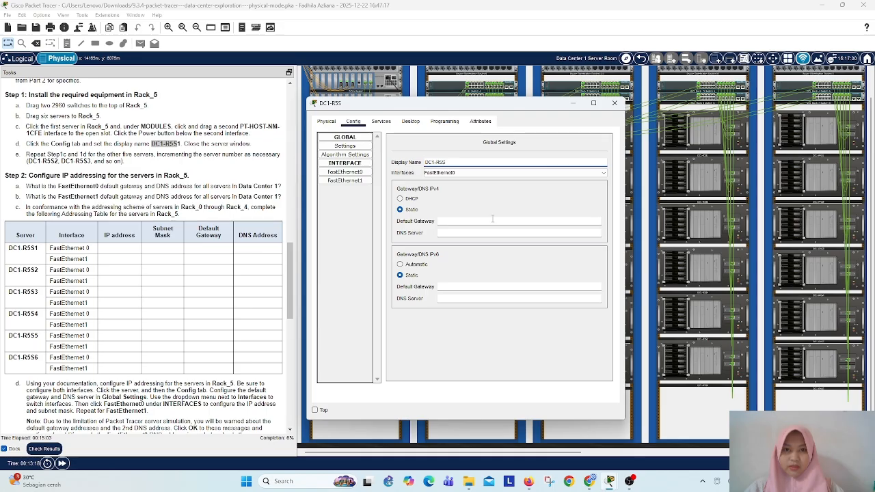
pyautogui.write('5S')
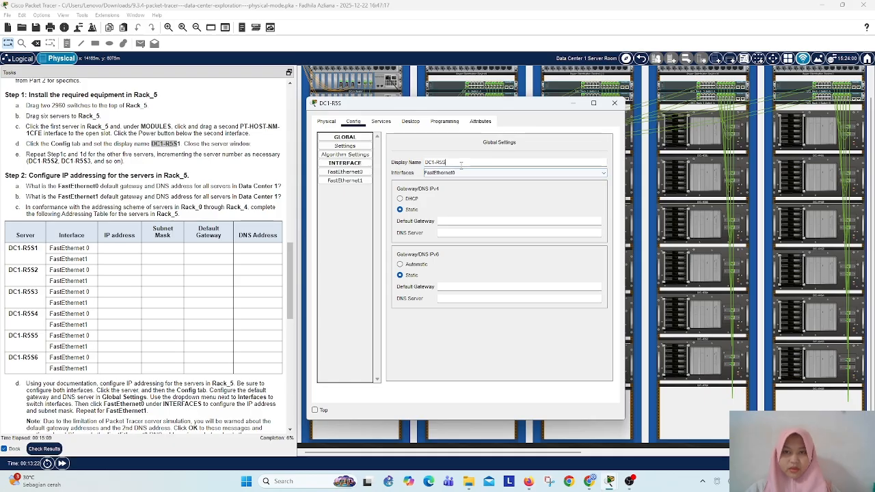
pyautogui.write('6')
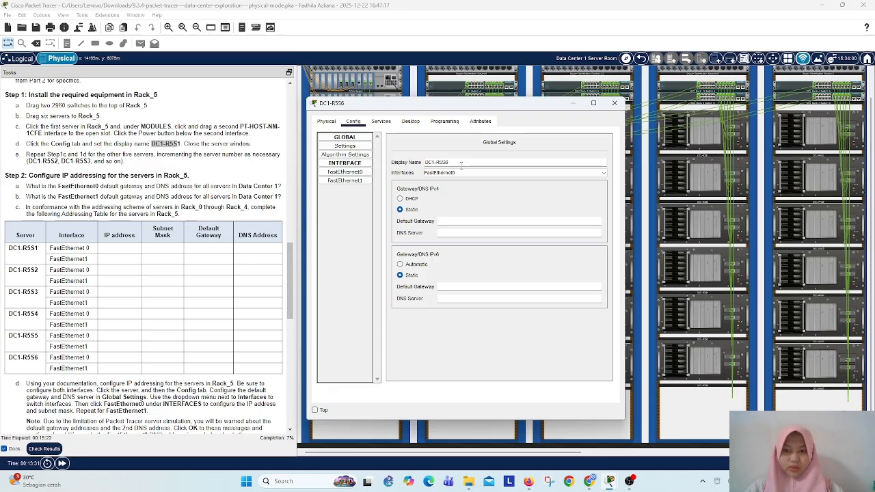
pyautogui.click(615, 103)
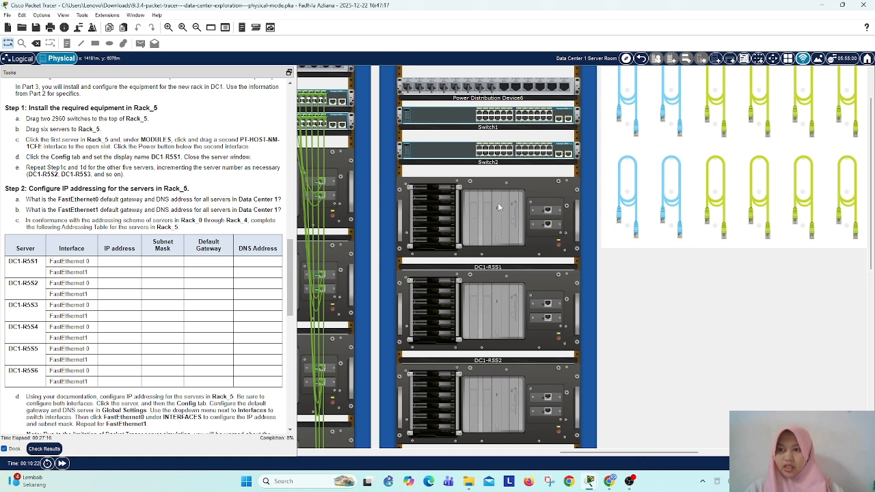
# Step: Read the Step 2 question about the FastEthernet0 default gateway and DNS address for all Data Center 1 servers
pyautogui.moveTo(22, 189); pyautogui.dragTo(170, 199)
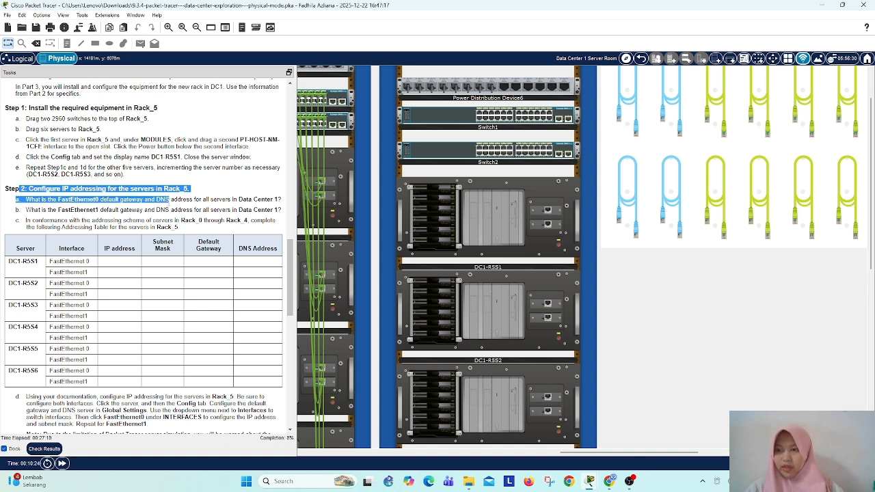
pyautogui.click(196, 199)
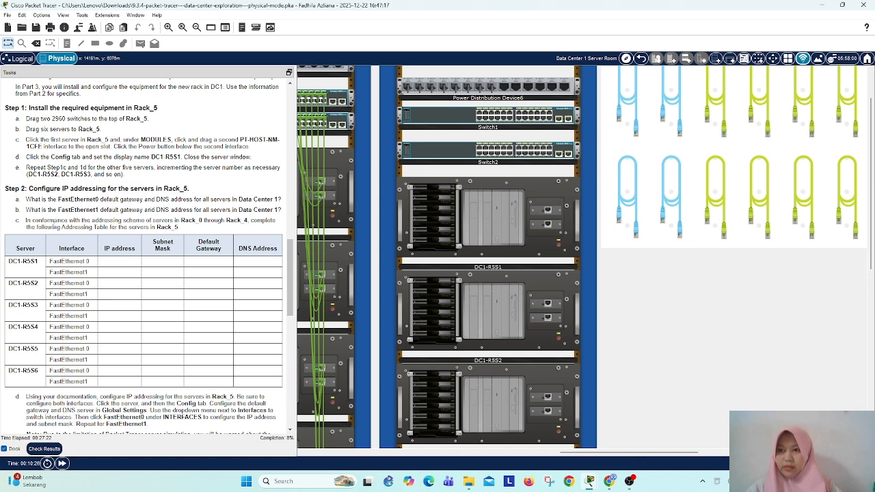
pyautogui.moveTo(26, 199); pyautogui.dragTo(282, 199)
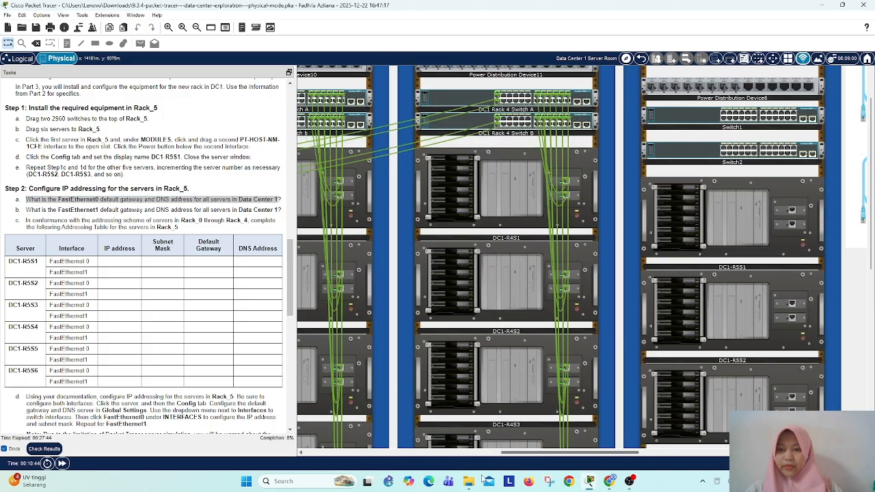
# Step: Check the IP configuration of FastEthernet0 and FastEthernet1 on server DC1-R4S1 in Rack_4, closing its window when finished
pyautogui.moveTo(511, 452); pyautogui.dragTo(517, 481)
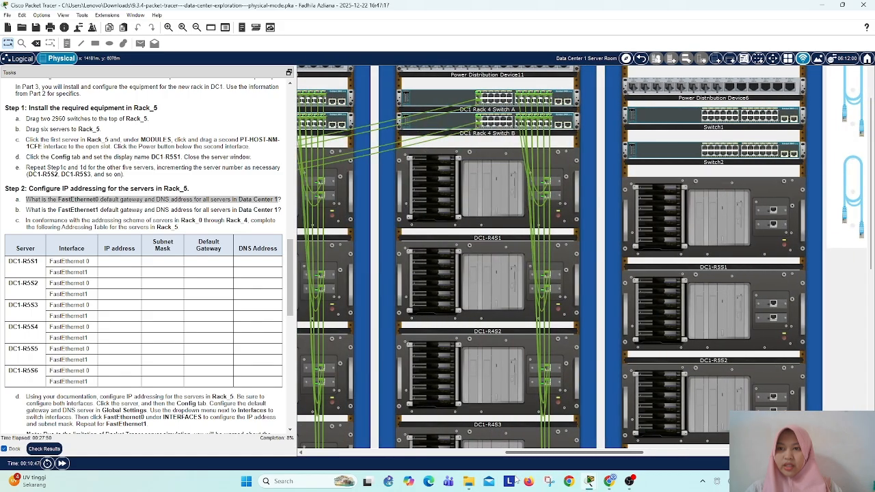
pyautogui.click(487, 223)
pyautogui.click(410, 121)
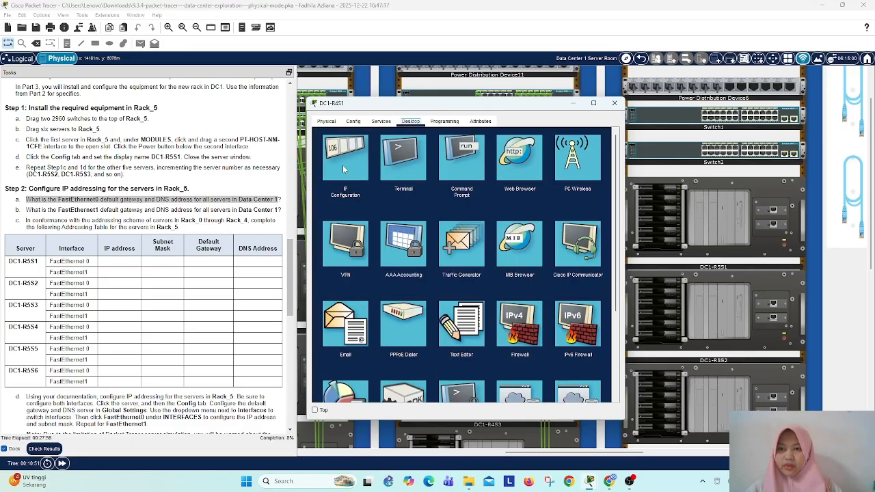
pyautogui.click(343, 170)
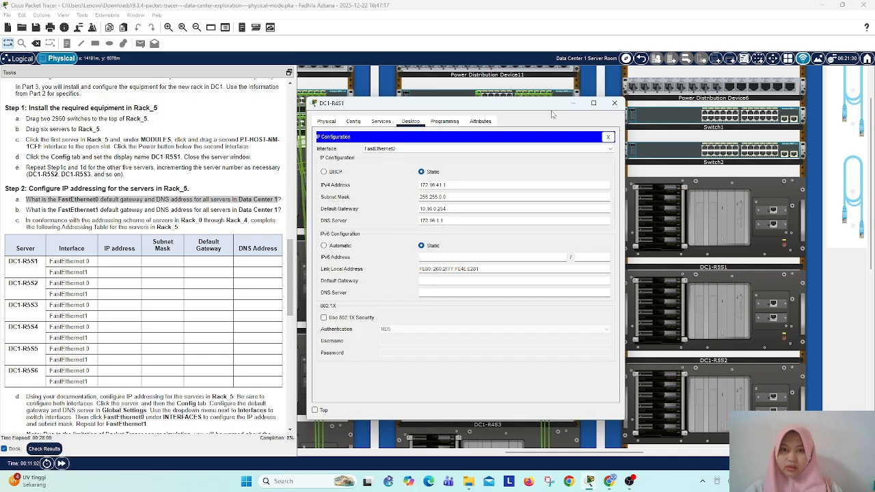
pyautogui.click(514, 148)
pyautogui.click(450, 169)
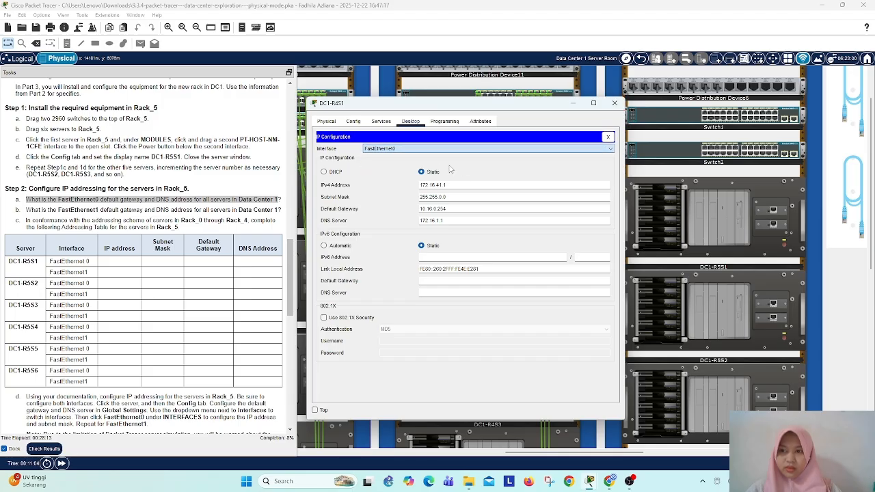
pyautogui.press('Down')
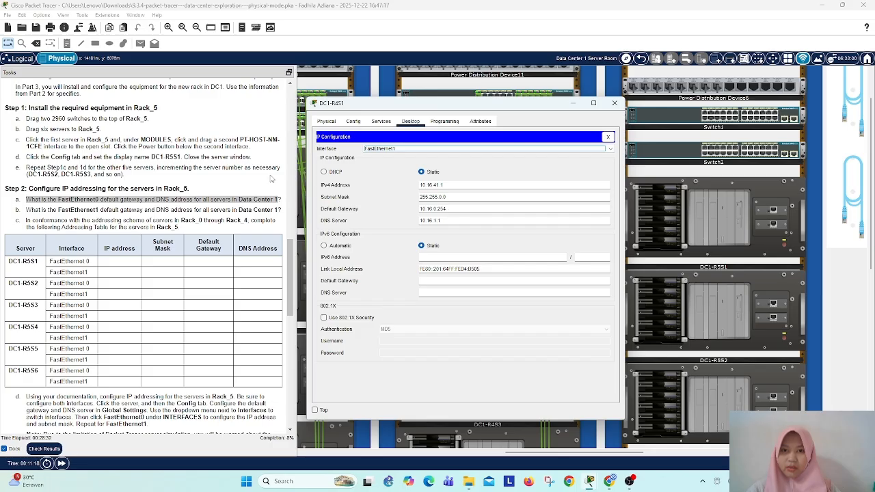
pyautogui.click(614, 103)
# Step: Give FastEthernet0 of server DC1-R5S1 the static IPv4 address 172.16.51.1 with subnet mask 255.255.0.0
pyautogui.click(702, 216)
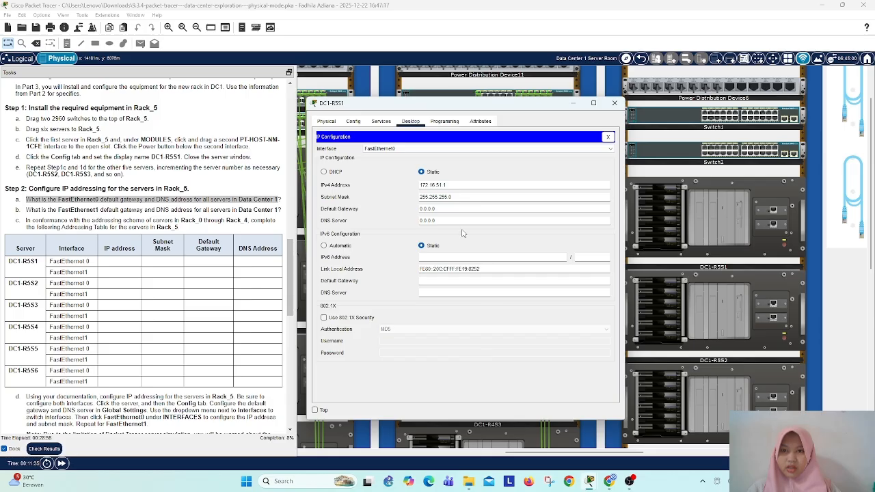
pyautogui.click(447, 197)
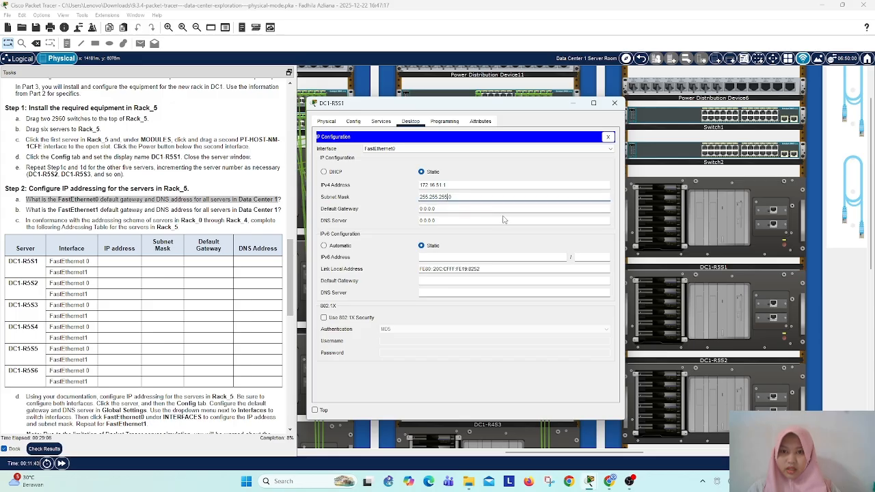
pyautogui.press('BackSpace')
pyautogui.press('BackSpace')
pyautogui.press('BackSpace')
pyautogui.write('0')
pyautogui.press('Tab')
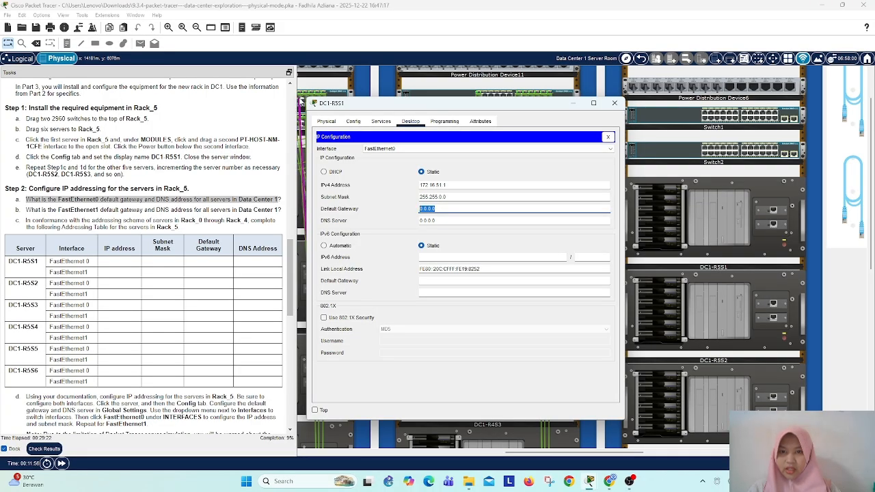
# Step: Set the FastEthernet0 default gateway of DC1-R5S1 to 172.16.0.254 and its DNS server to 172.16.1.1
pyautogui.write('172')
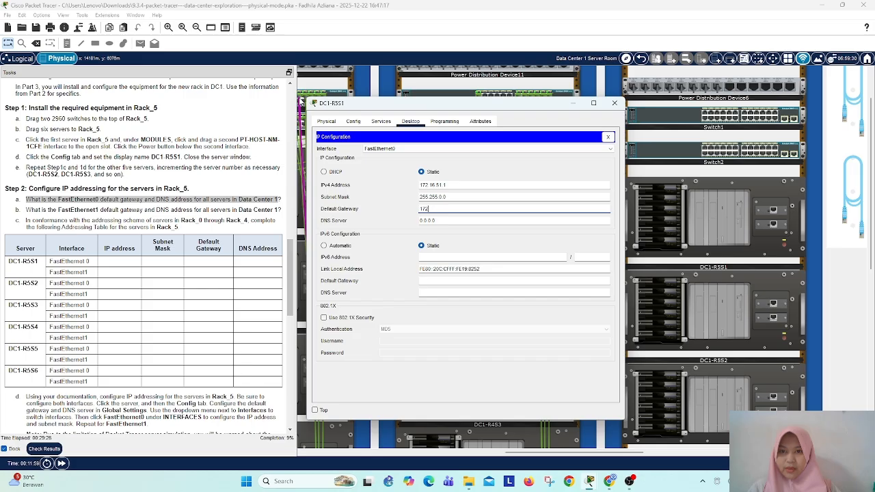
pyautogui.write('.16.0.254')
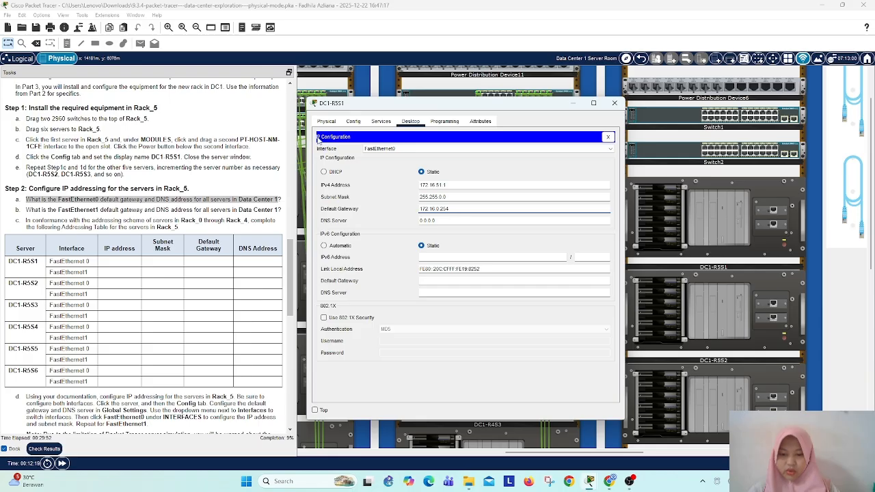
pyautogui.click(425, 223)
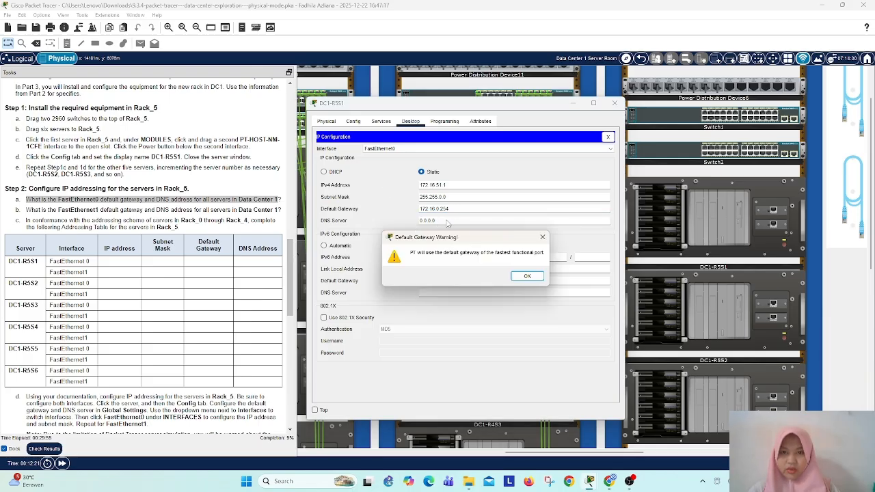
pyautogui.click(528, 277)
pyautogui.moveTo(438, 222); pyautogui.dragTo(405, 225)
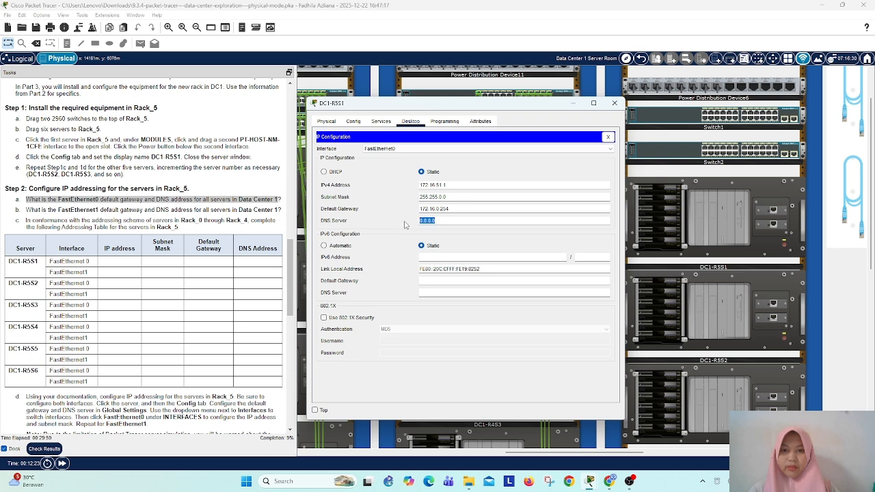
pyautogui.write('172')
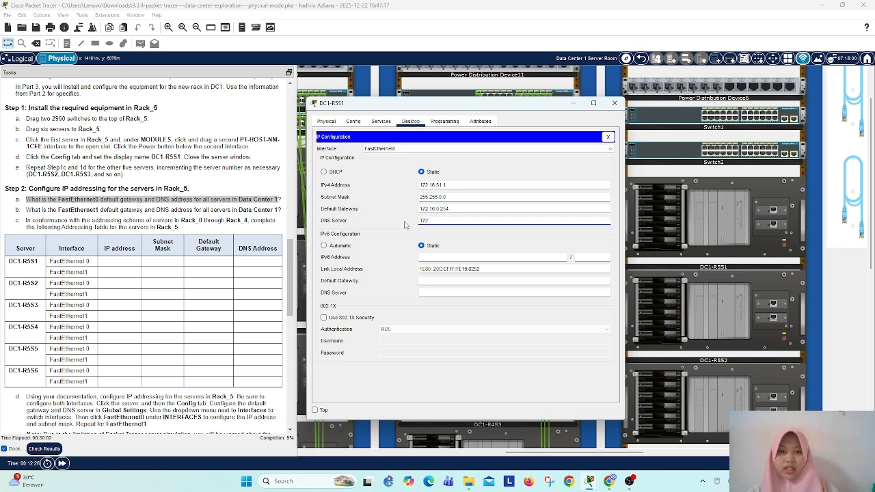
pyautogui.write('.16.1.1')
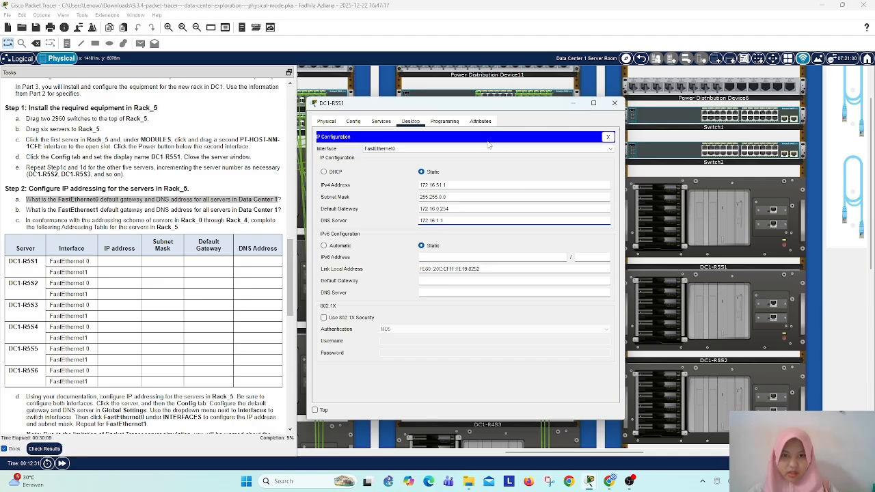
# Step: Give FastEthernet1 of DC1-R5S1 the static IPv4 address 10.16.51.1 with subnet mask 255.255.0.0
pyautogui.click(455, 148)
pyautogui.click(452, 172)
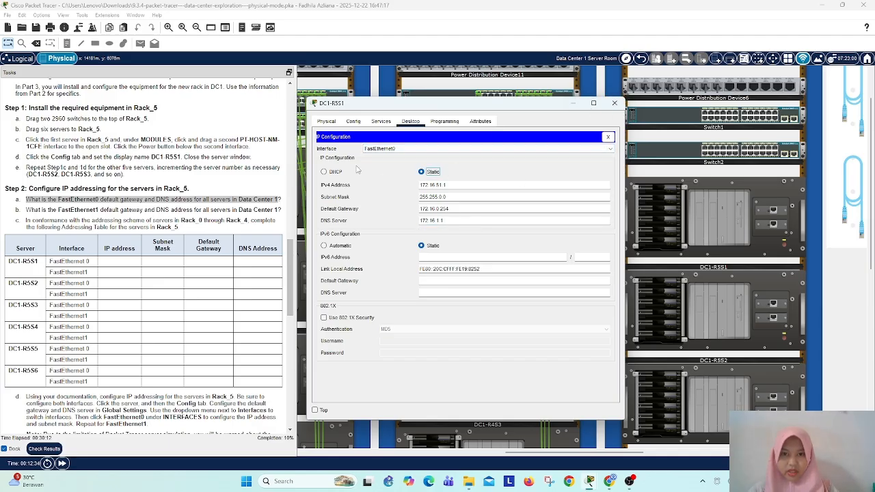
pyautogui.click(384, 149)
pyautogui.click(384, 162)
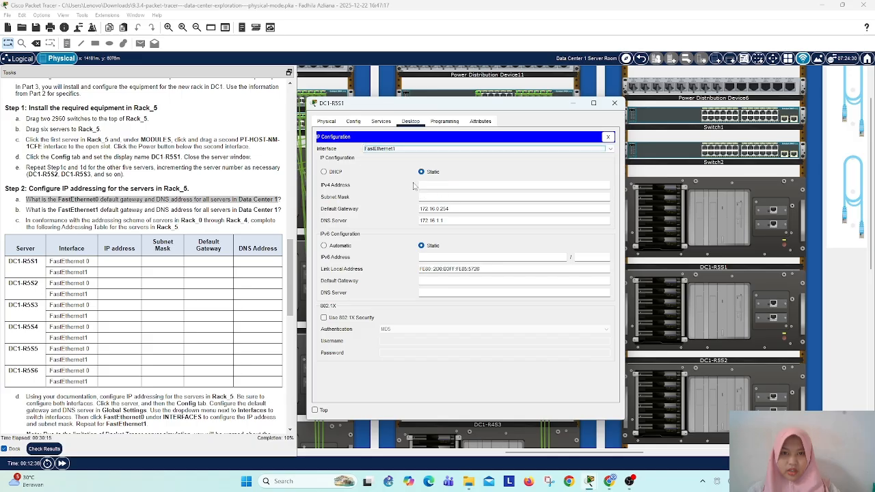
pyautogui.click(439, 184)
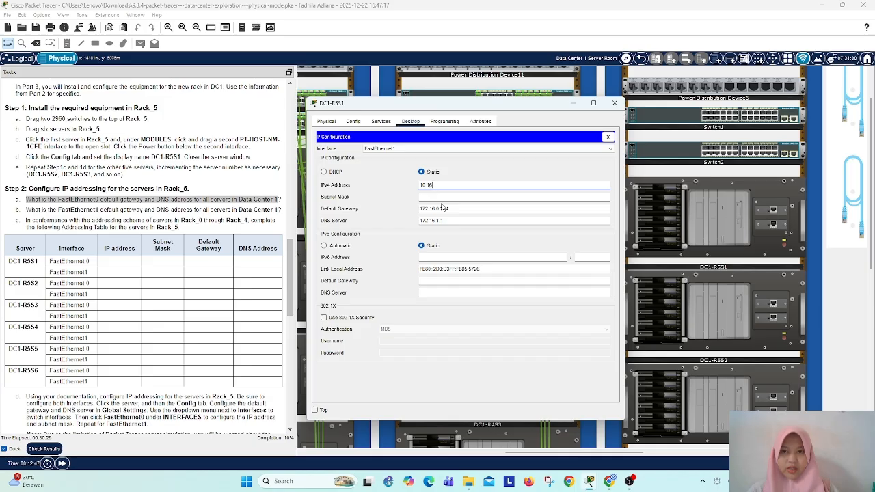
pyautogui.write('10.16.5.1.1')
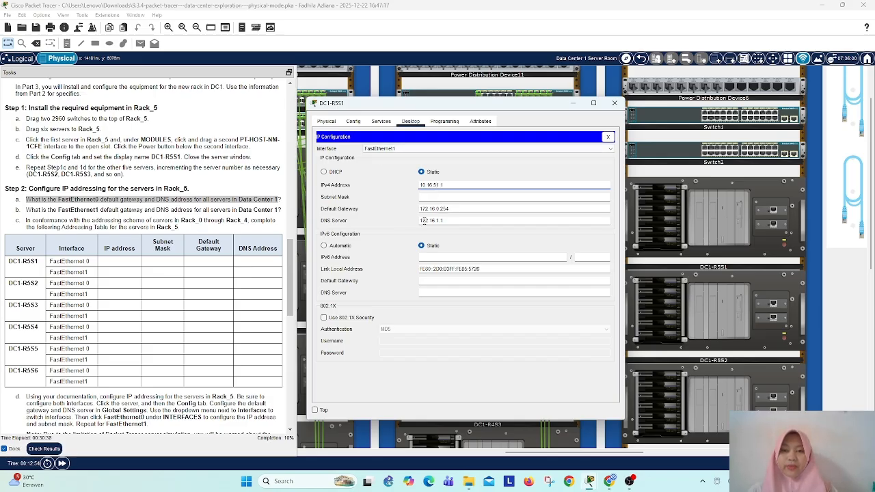
pyautogui.press('Tab')
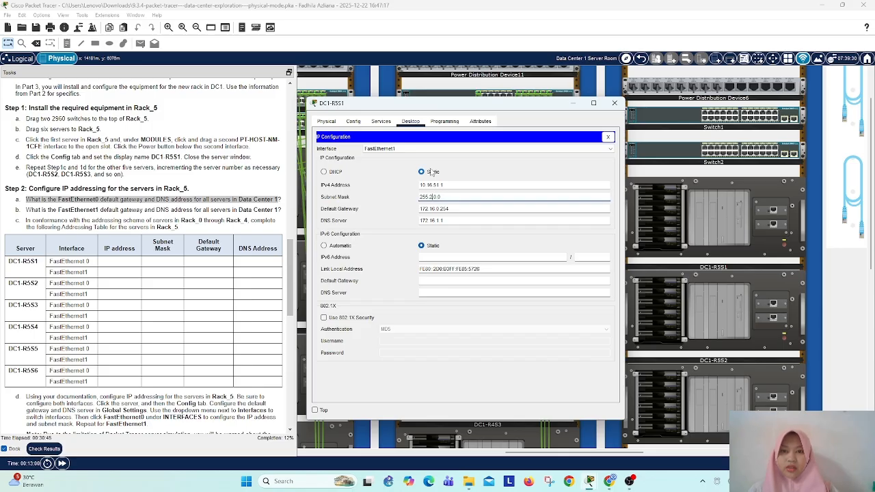
pyautogui.write('255.')
# Step: Set the FastEthernet1 default gateway of DC1-R5S1 to 10.16.0.254
pyautogui.click(454, 209)
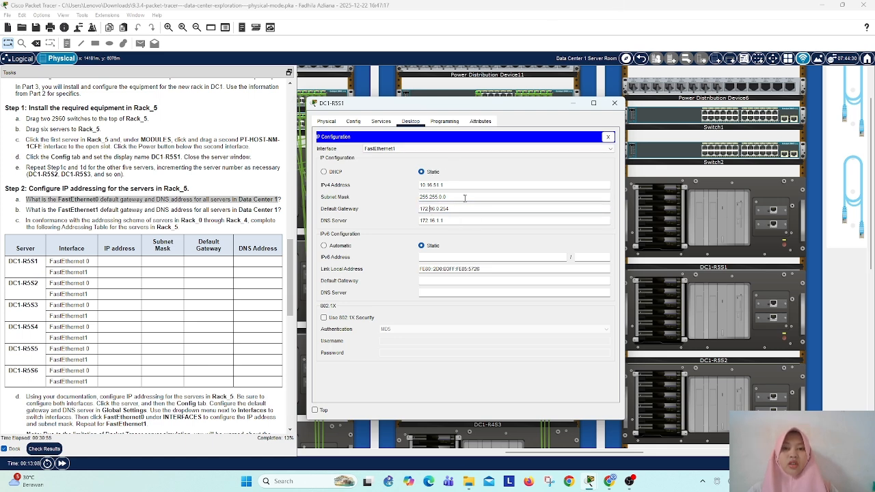
pyautogui.press('BackSpace')
pyautogui.press('BackSpace')
pyautogui.press('BackSpace')
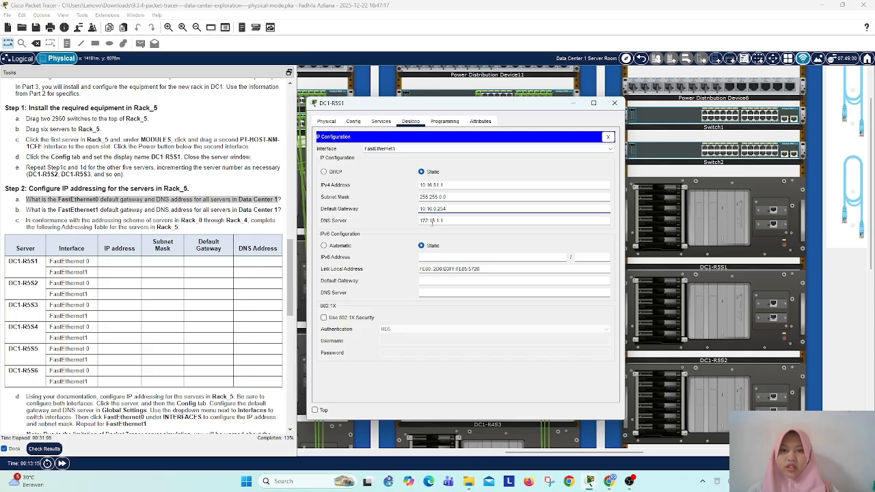
pyautogui.click(473, 221)
pyautogui.click(557, 276)
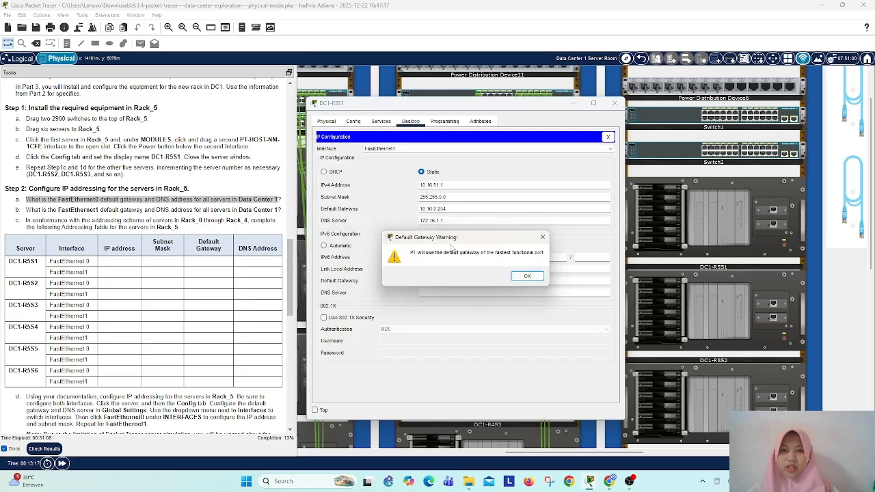
pyautogui.click(527, 276)
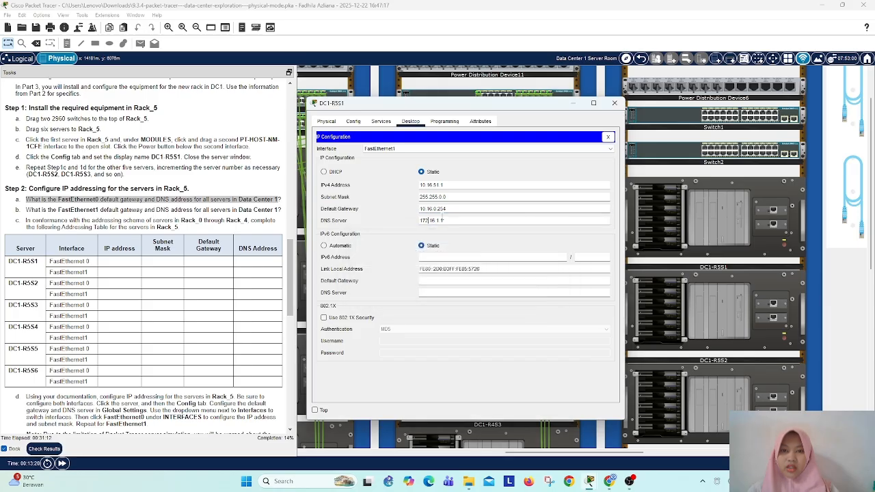
# Step: Set the FastEthernet1 DNS server of DC1-R5S1 to 10.16.1.1
pyautogui.press('BackSpace')
pyautogui.press('BackSpace')
pyautogui.press('BackSpace')
pyautogui.write('10')
pyautogui.click(394, 149)
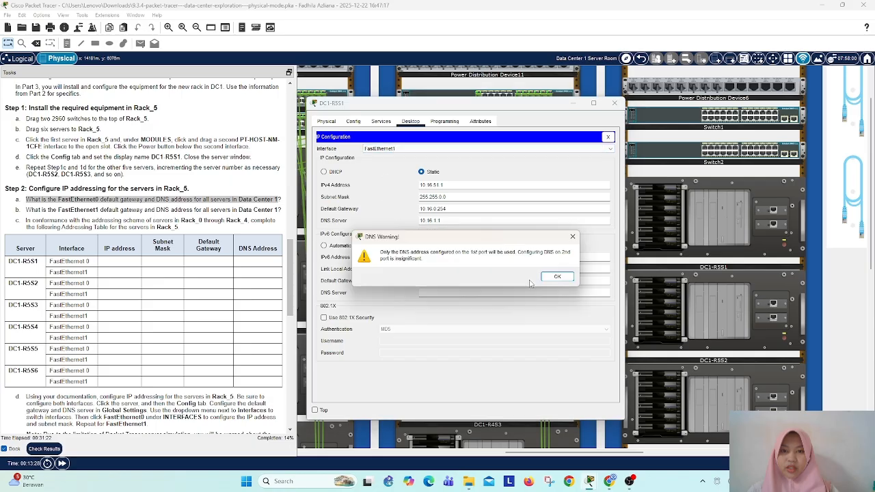
pyautogui.click(556, 276)
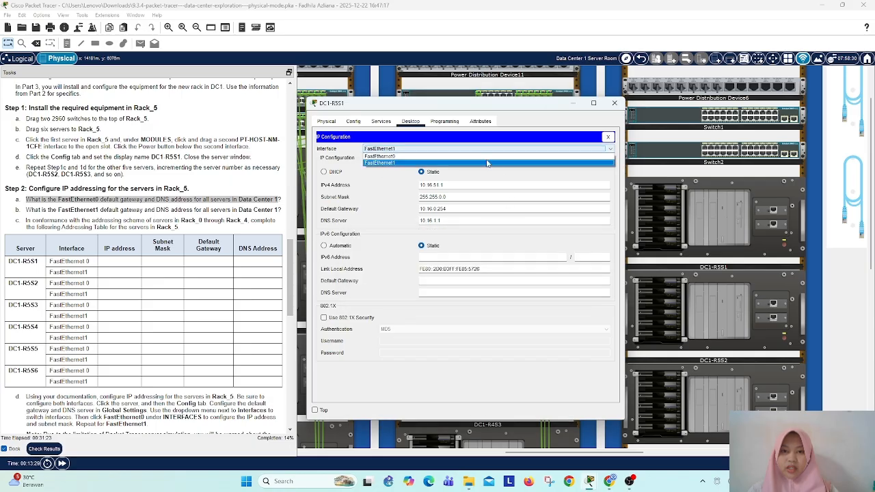
# Step: Review the IP settings entered for both FastEthernet0 and FastEthernet1 on DC1-R5S1
pyautogui.click(436, 150)
pyautogui.click(432, 156)
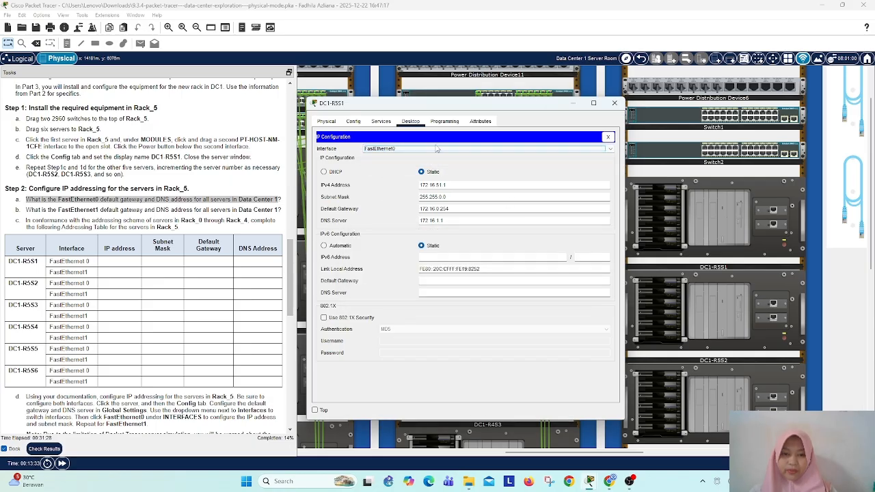
pyautogui.click(436, 149)
pyautogui.click(480, 165)
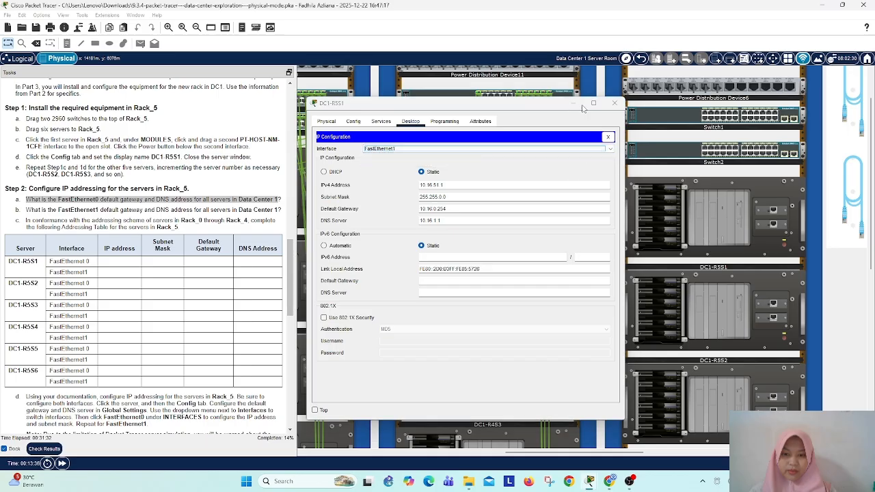
# Step: Give FastEthernet0 of DC1-R5S2 the static IPv4 address 172.16.52.1 with subnet mask 255.255.0.0
pyautogui.click(615, 103)
pyautogui.click(707, 318)
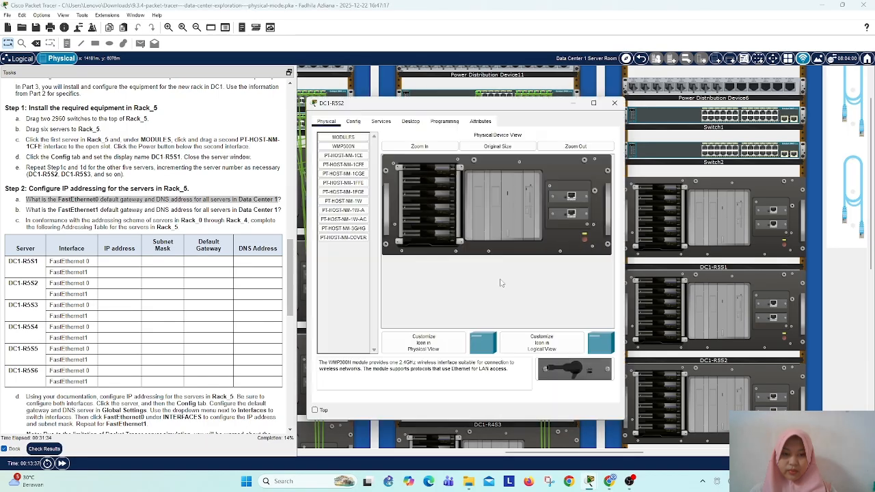
pyautogui.click(409, 121)
pyautogui.click(342, 153)
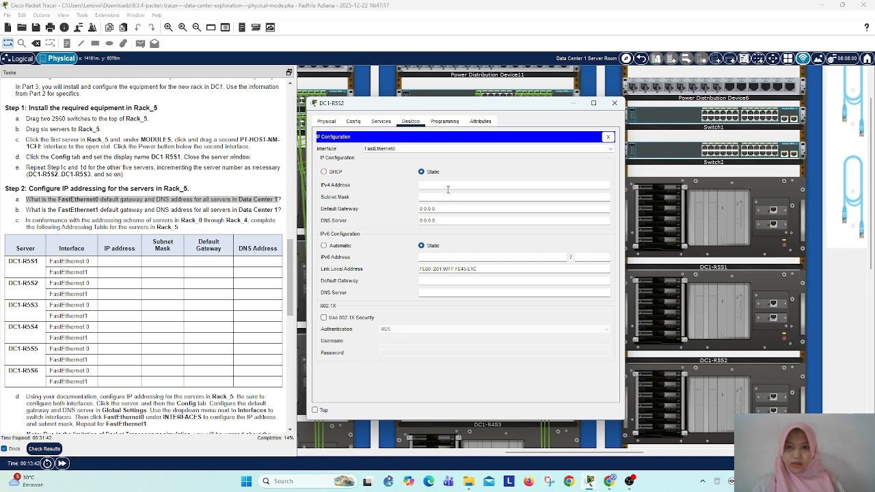
pyautogui.click(448, 190)
pyautogui.write('172.')
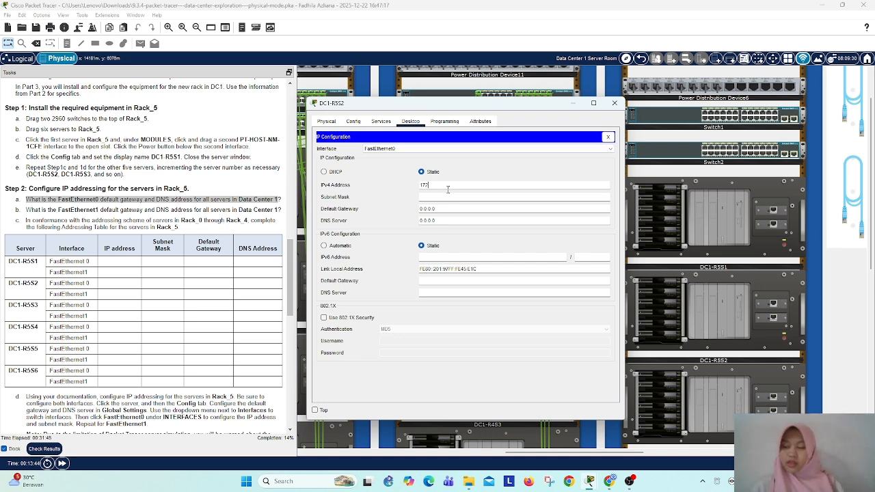
pyautogui.write('1')
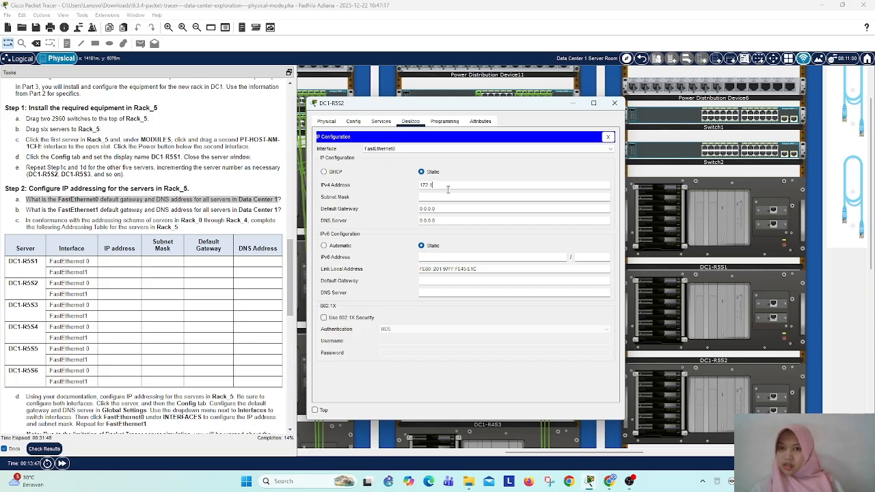
pyautogui.write('6')
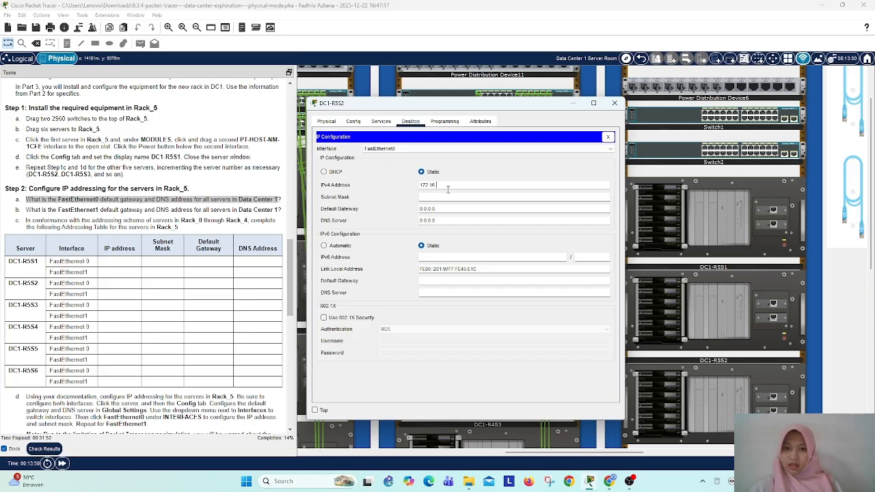
pyautogui.write('.52')
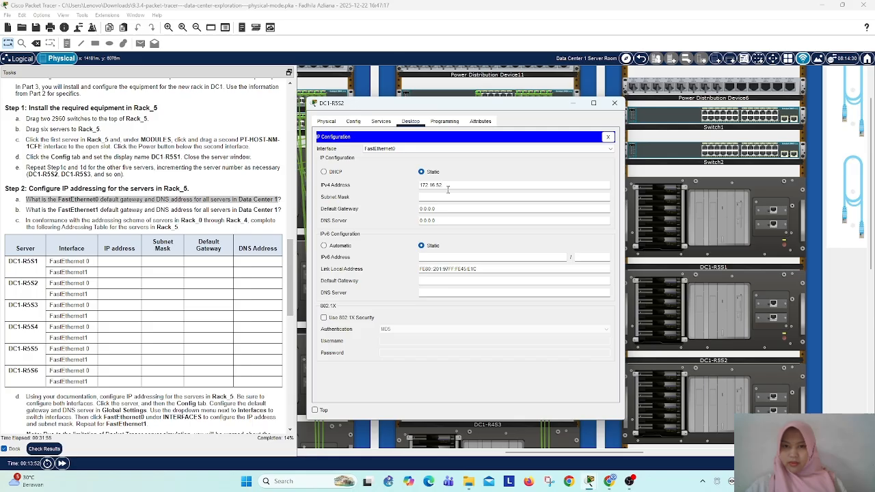
pyautogui.write('.1')
pyautogui.click(444, 196)
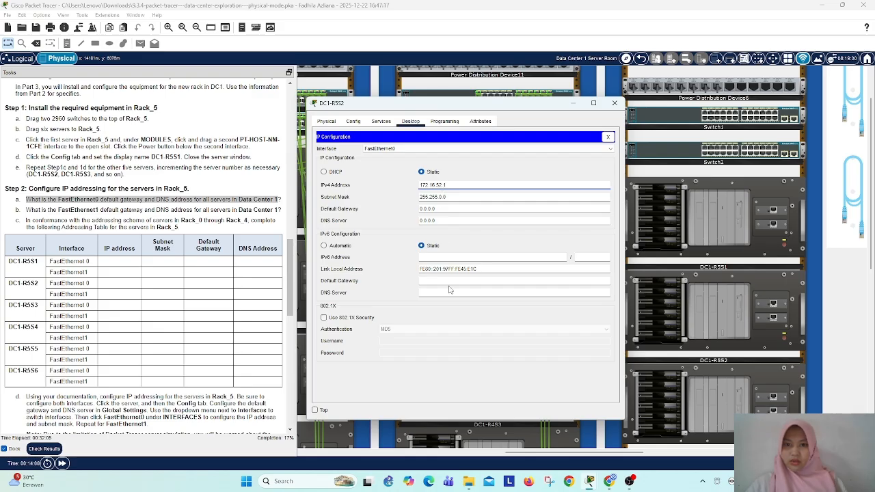
# Step: Set the FastEthernet0 default gateway of DC1-R5S2 to 172.16.0.254
pyautogui.moveTo(439, 209); pyautogui.dragTo(408, 211)
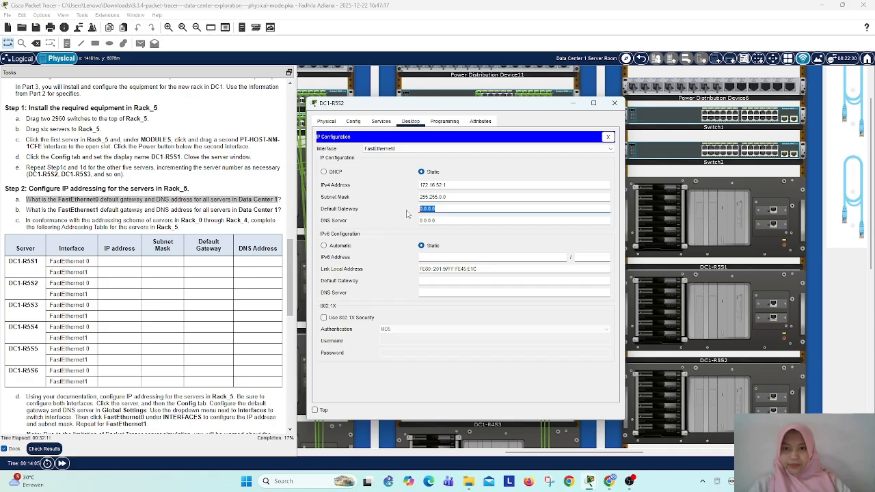
pyautogui.write('1')
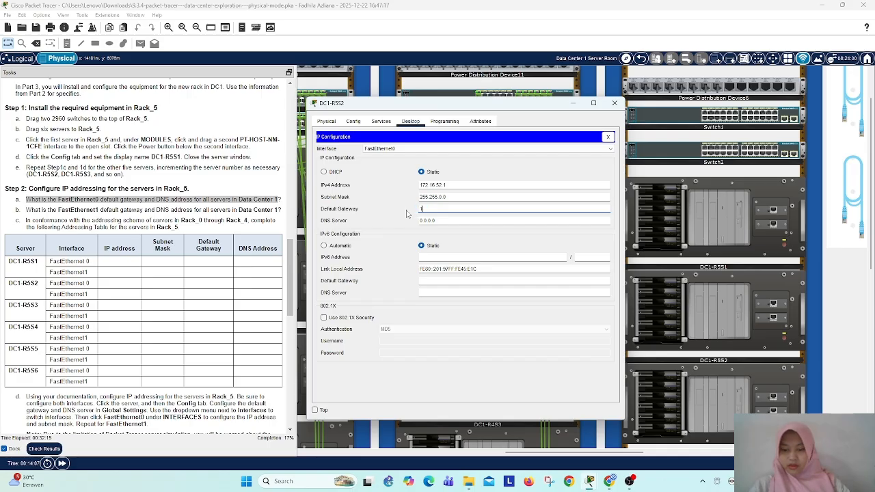
pyautogui.write('72.16.0')
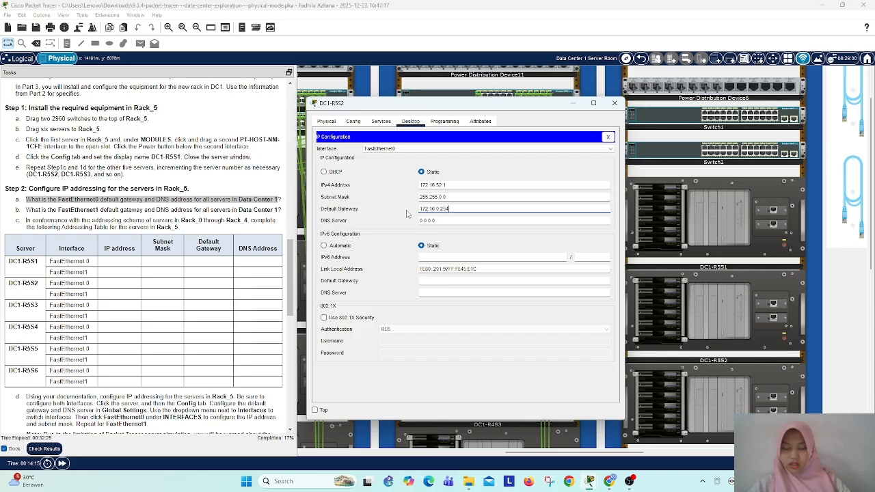
pyautogui.write('.254')
pyautogui.press('Return')
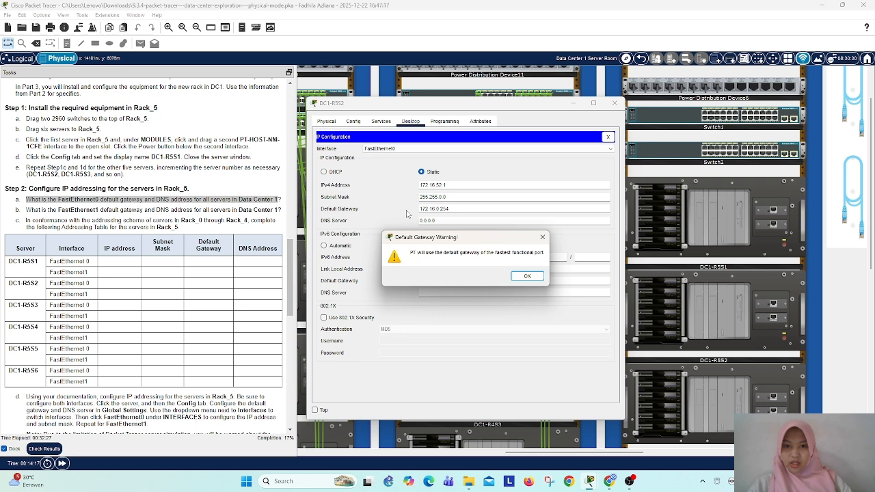
pyautogui.click(527, 276)
# Step: Set the FastEthernet0 DNS server of DC1-R5S2 to 172.16.1.1
pyautogui.doubleClick(421, 220)
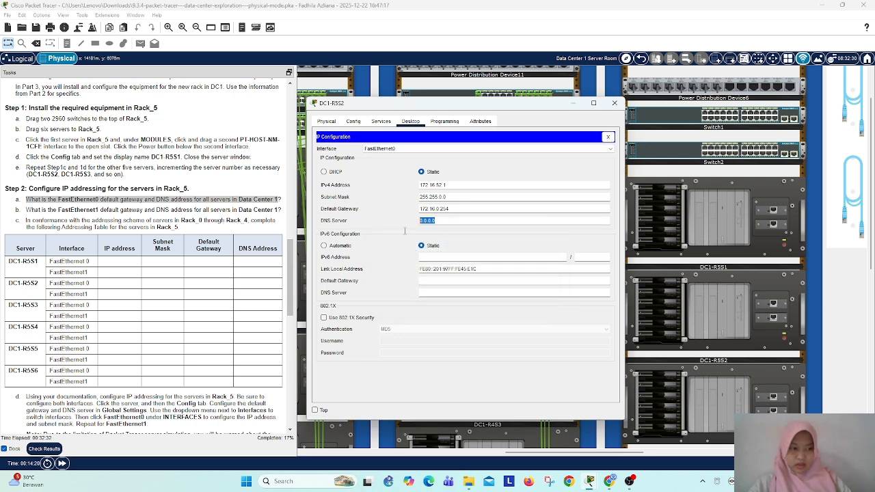
pyautogui.press('BackSpace')
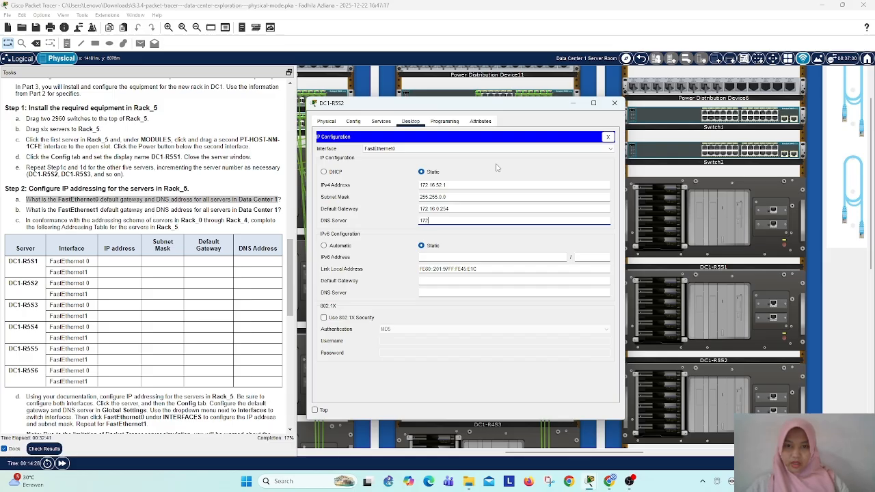
pyautogui.write('172.16.1.1')
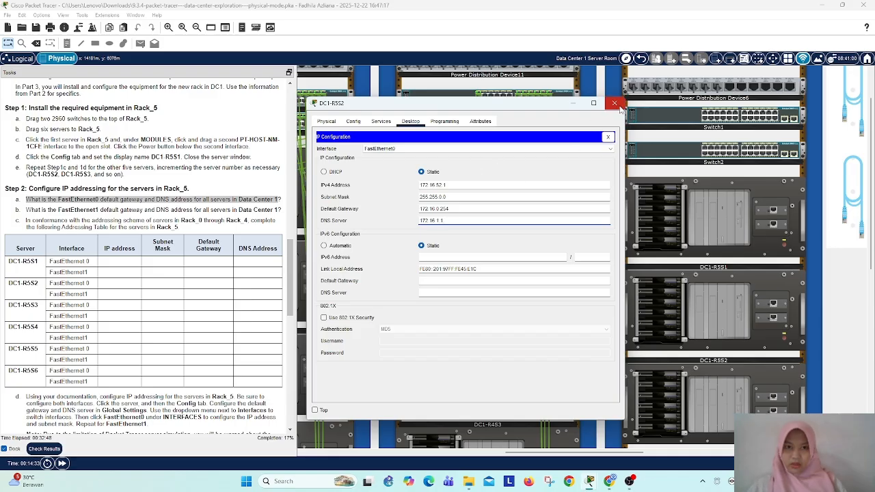
# Step: Give FastEthernet1 of DC1-R5S2 the static IPv4 address 10.16.52.1 with subnet mask 255.255.0.0
pyautogui.click(434, 149)
pyautogui.click(430, 157)
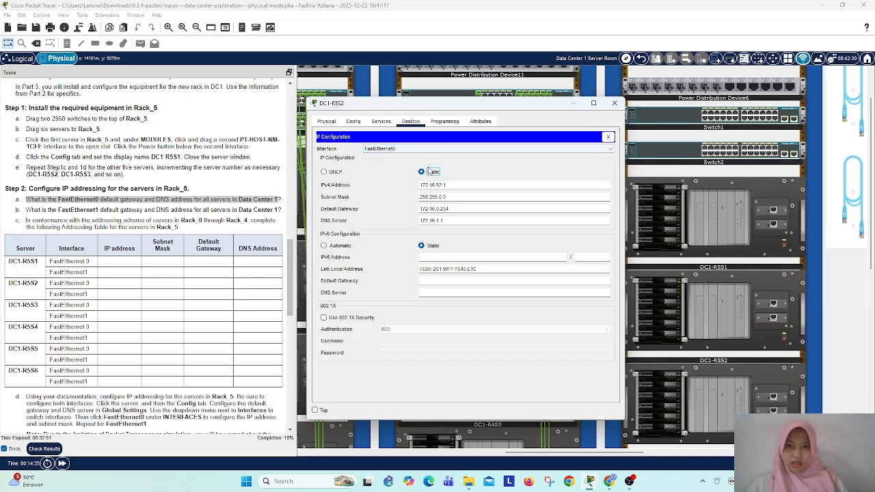
pyautogui.click(430, 149)
pyautogui.click(427, 168)
pyautogui.click(423, 184)
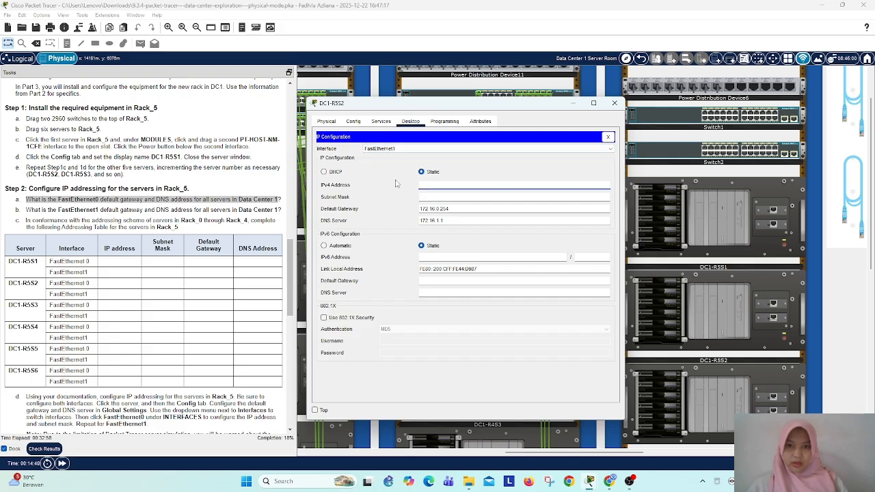
pyautogui.write('10.16.')
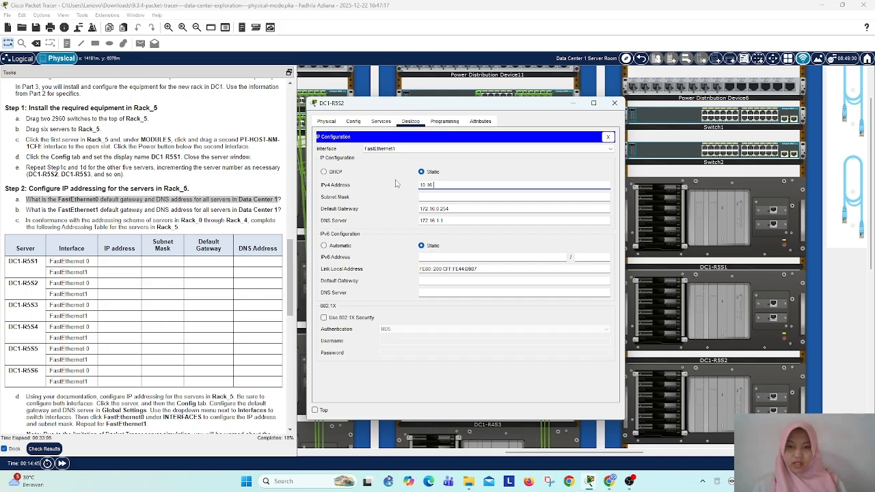
pyautogui.write('52.1')
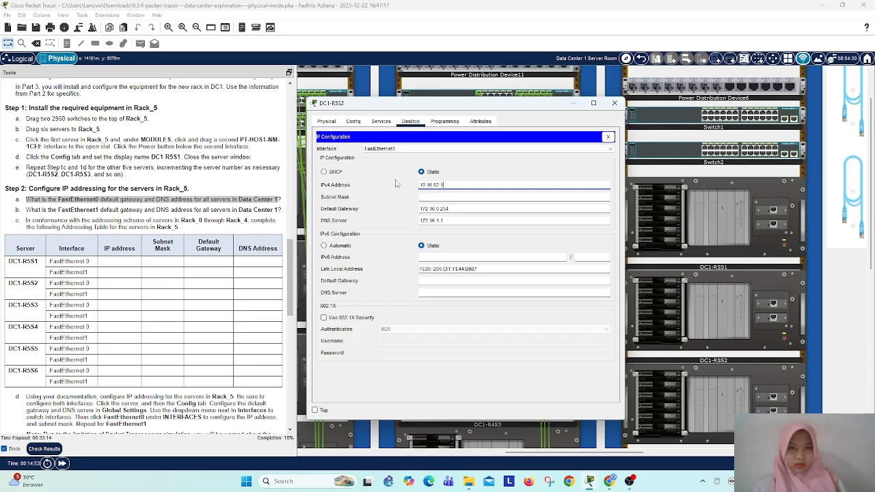
pyautogui.click(409, 192)
pyautogui.write('255.255.0.0')
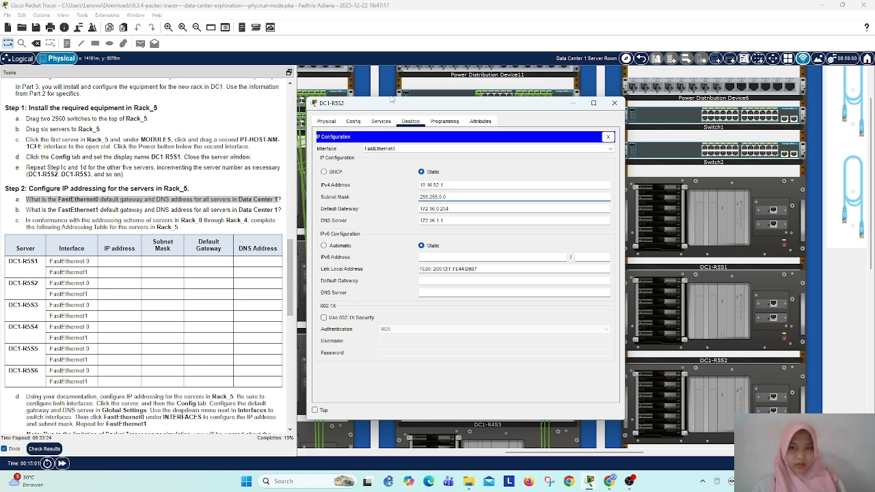
# Step: Set the FastEthernet1 default gateway of DC1-R5S2 to 10.16.0.254
pyautogui.click(423, 208)
pyautogui.press('BackSpace')
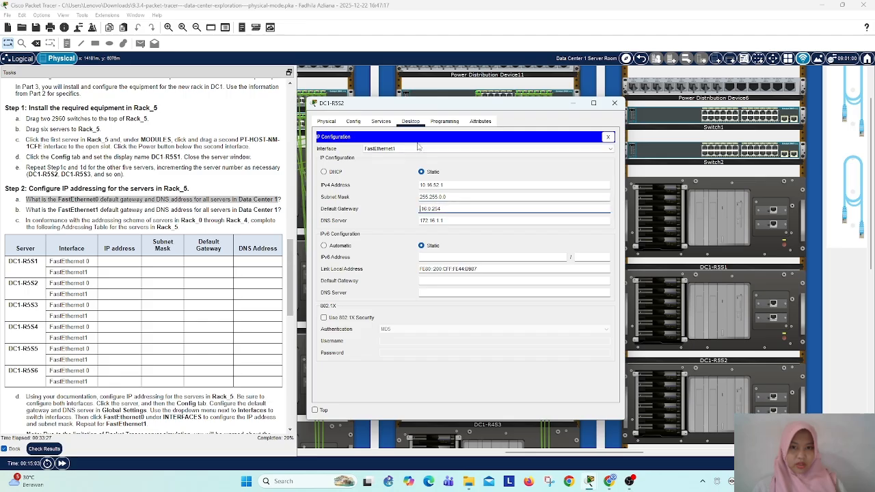
pyautogui.write('0.')
pyautogui.click(432, 222)
pyautogui.click(518, 277)
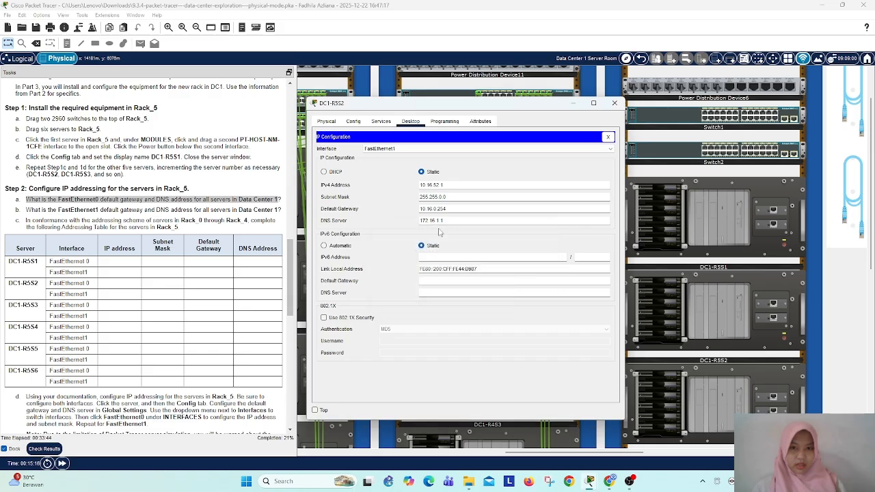
# Step: Set the FastEthernet1 DNS server of DC1-R5S2 to 10.16.1.1 and recheck the FastEthernet0 settings
pyautogui.click(431, 219)
pyautogui.press('BackSpace')
pyautogui.press('BackSpace')
pyautogui.press('BackSpace')
pyautogui.press('BackSpace')
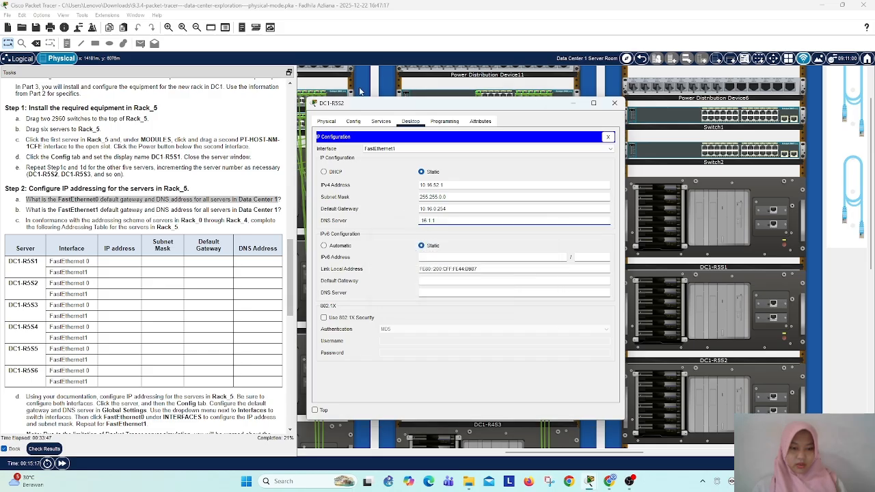
pyautogui.write('10.')
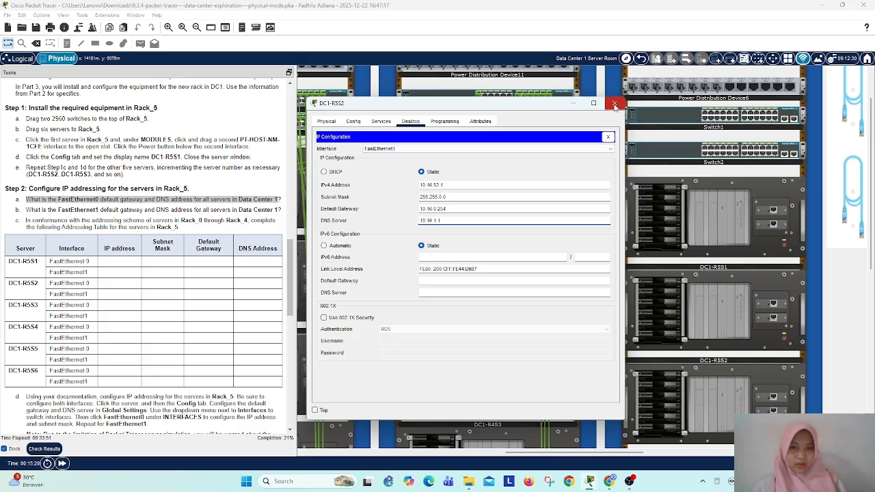
pyautogui.click(537, 148)
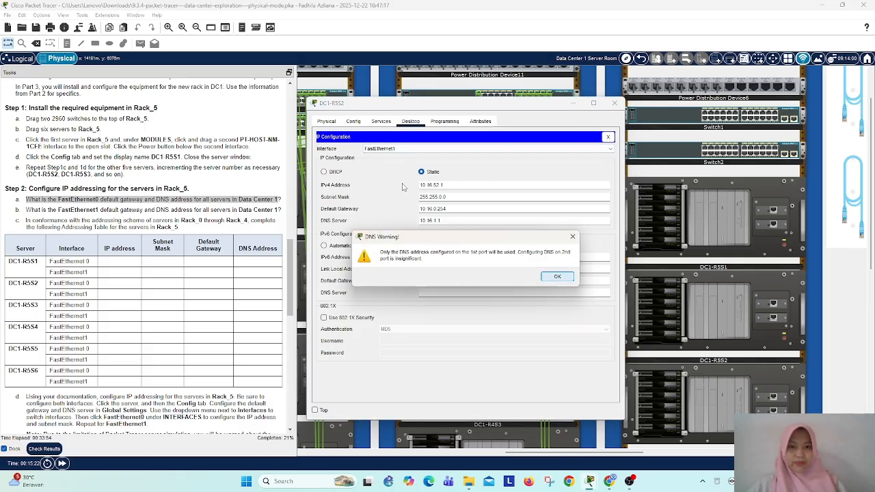
pyautogui.click(558, 276)
pyautogui.click(406, 156)
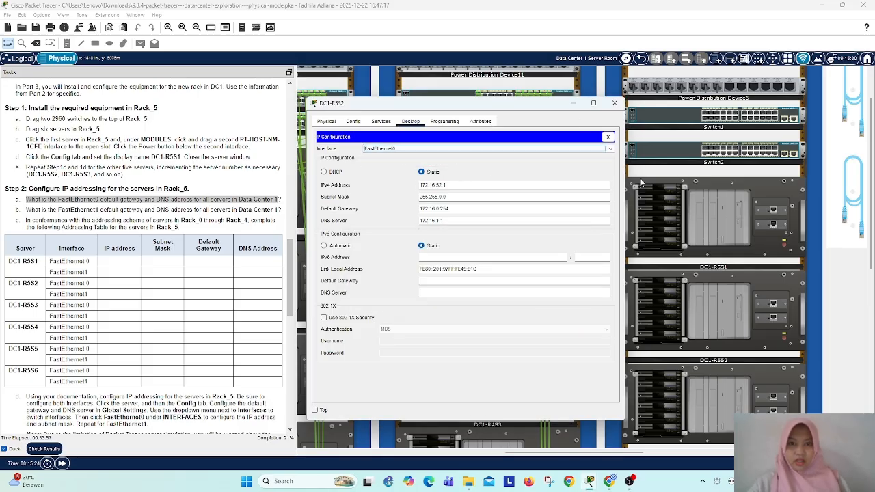
# Step: Give FastEthernet0 of DC1-R5S3 the static IPv4 address 172.16.53.1 with subnet mask 255.255.0.0
pyautogui.click(615, 103)
pyautogui.scroll(-1, 719, 334)
pyautogui.click(720, 346)
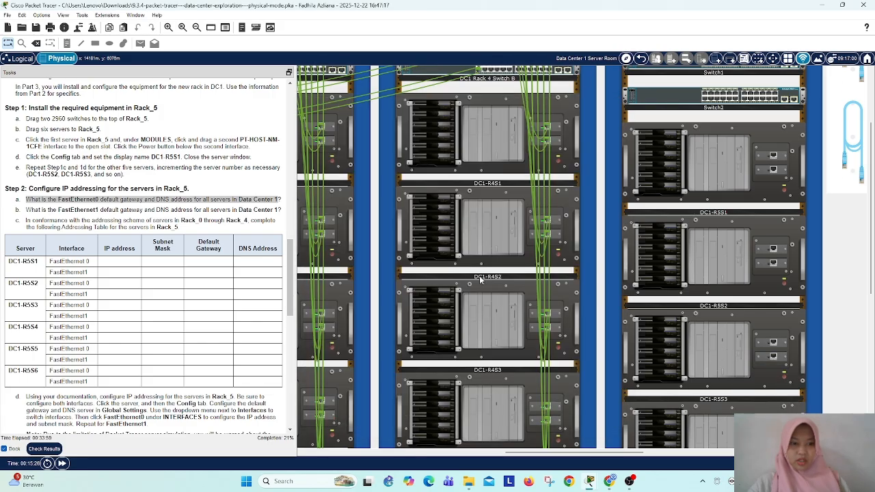
pyautogui.click(411, 121)
pyautogui.click(350, 173)
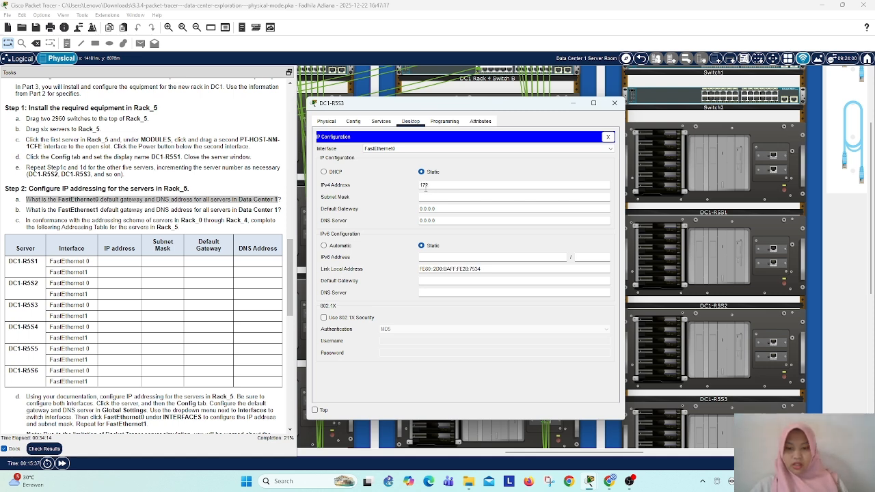
pyautogui.write('.16.53')
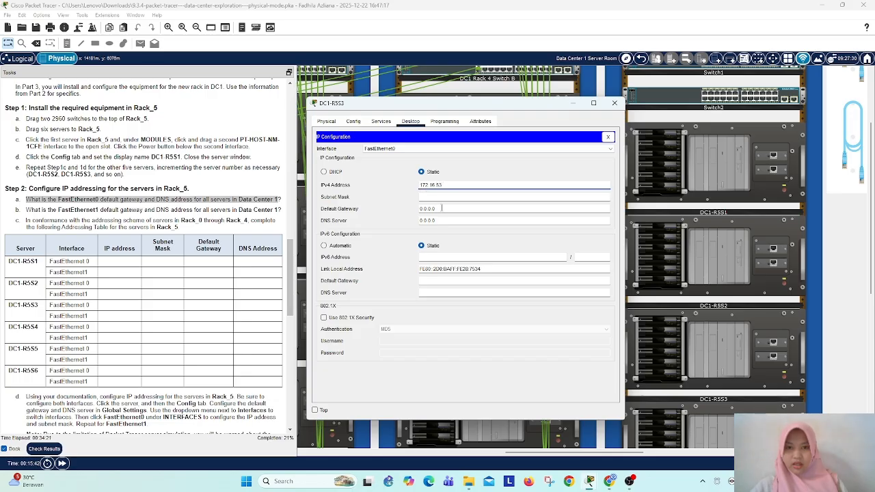
pyautogui.press('Tab')
pyautogui.press('Tab')
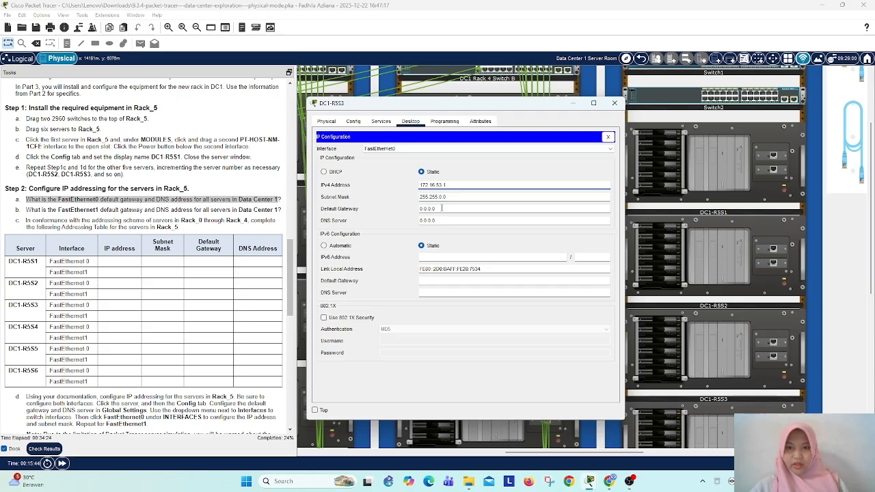
# Step: Set the FastEthernet0 default gateway of DC1-R5S3 to 172.16.0.254
pyautogui.press('BackSpace')
pyautogui.press('BackSpace')
pyautogui.press('BackSpace')
pyautogui.press('BackSpace')
pyautogui.press('BackSpace')
pyautogui.press('BackSpace')
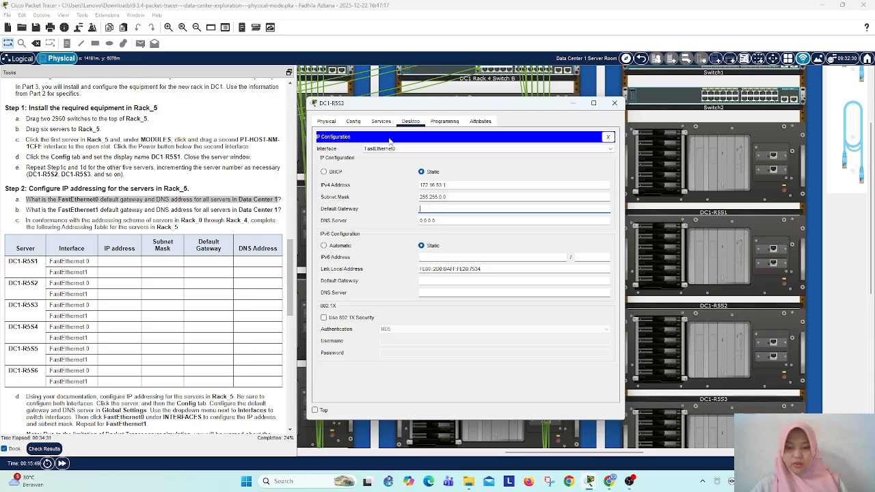
pyautogui.write('172.16.0.254')
pyautogui.click(445, 220)
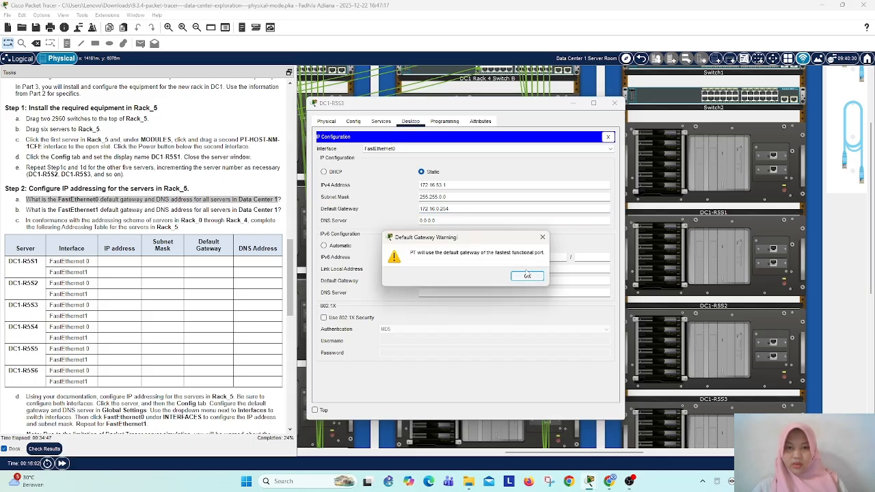
pyautogui.click(528, 276)
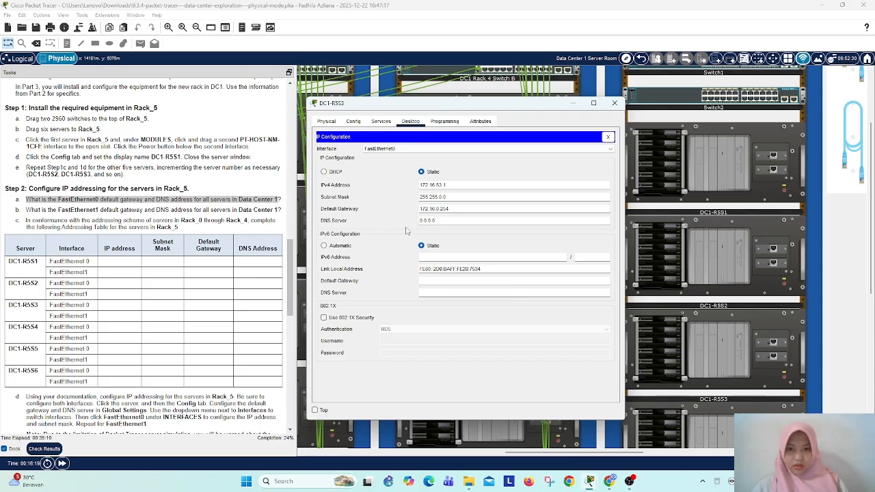
# Step: Set the FastEthernet0 DNS server of DC1-R5S3 to 172.16.1.1
pyautogui.moveTo(439, 220); pyautogui.dragTo(413, 226)
pyautogui.write('1')
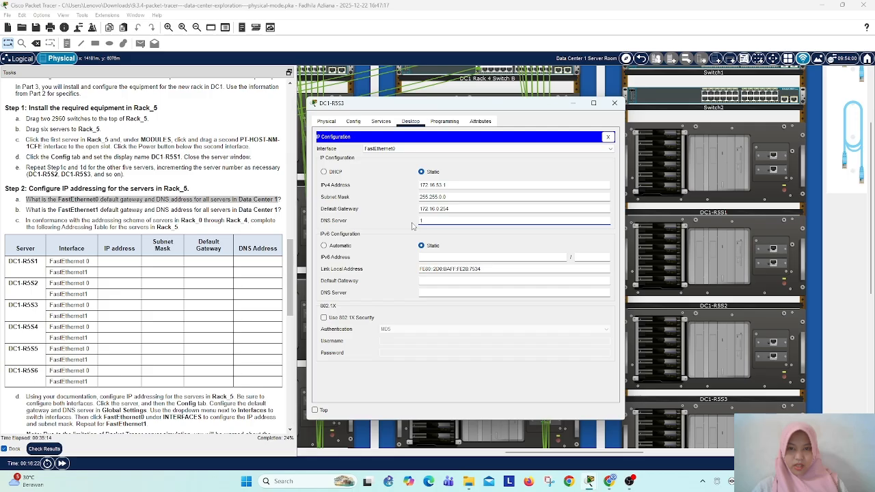
pyautogui.write('72.')
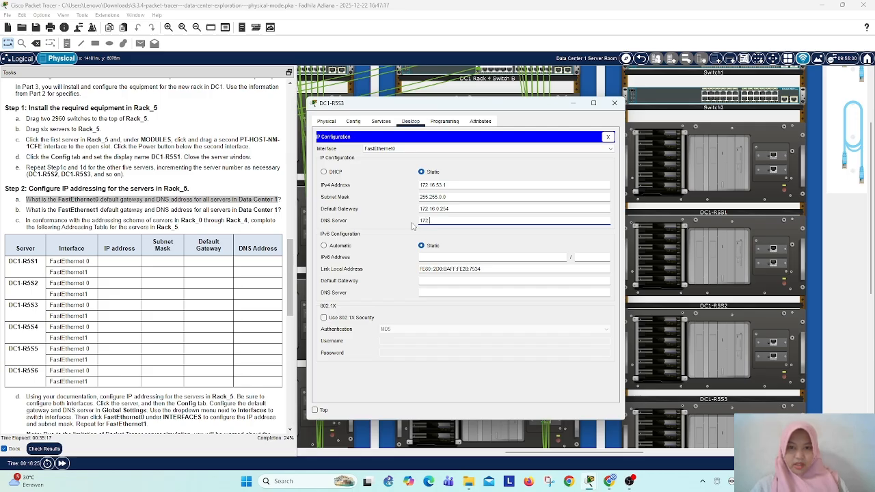
pyautogui.write('16.1.1')
pyautogui.click(410, 148)
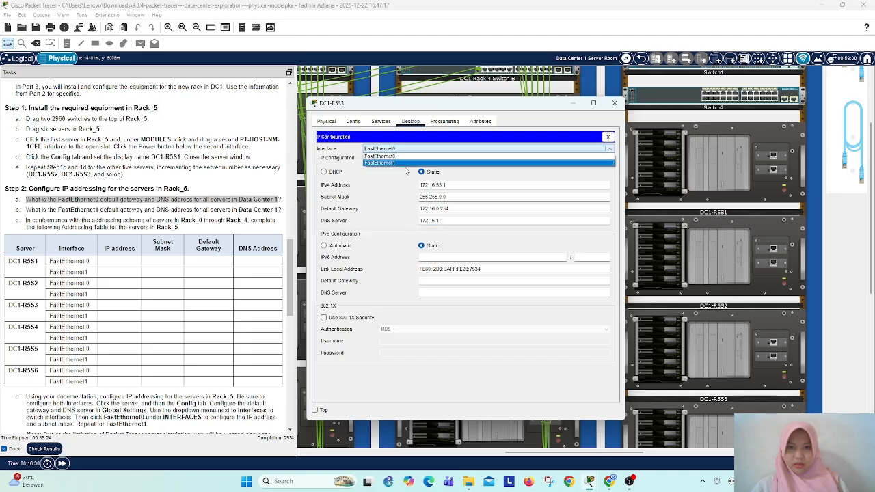
# Step: Give FastEthernet1 of DC1-R5S3 the static IPv4 address 10.16.53.1 with subnet mask 255.255.0.0
pyautogui.click(413, 166)
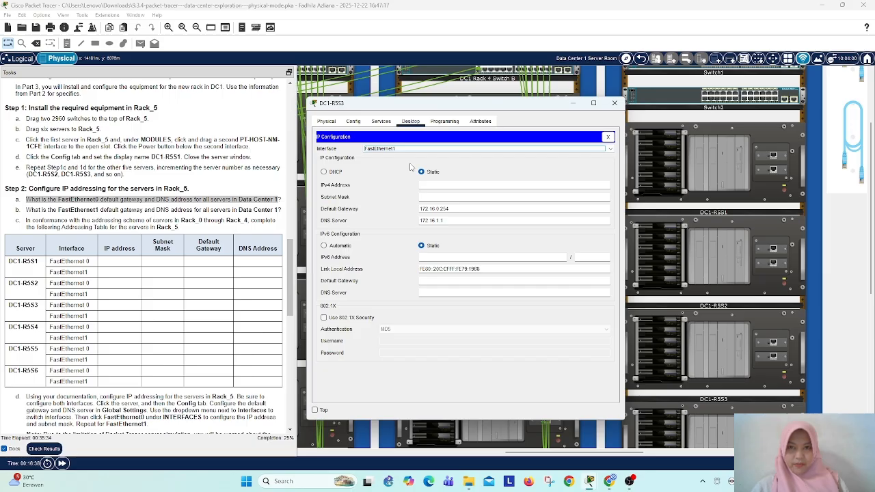
pyautogui.click(469, 186)
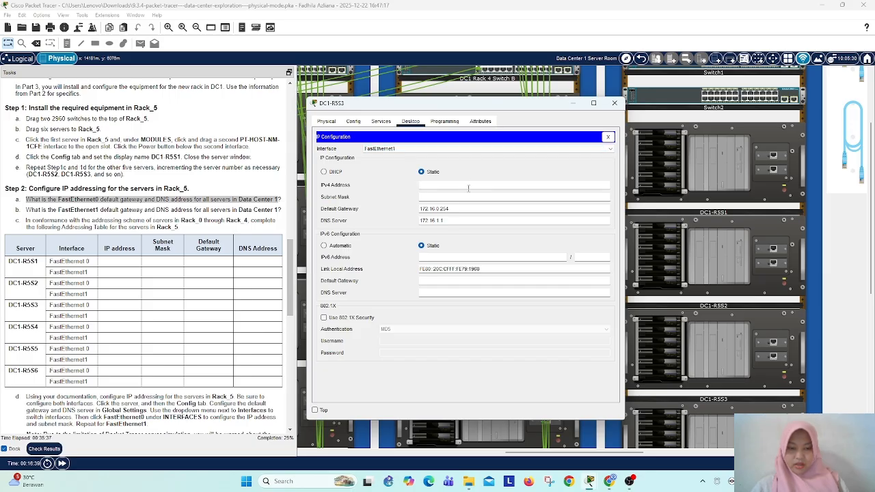
pyautogui.write('10.16.53.1')
pyautogui.click(468, 196)
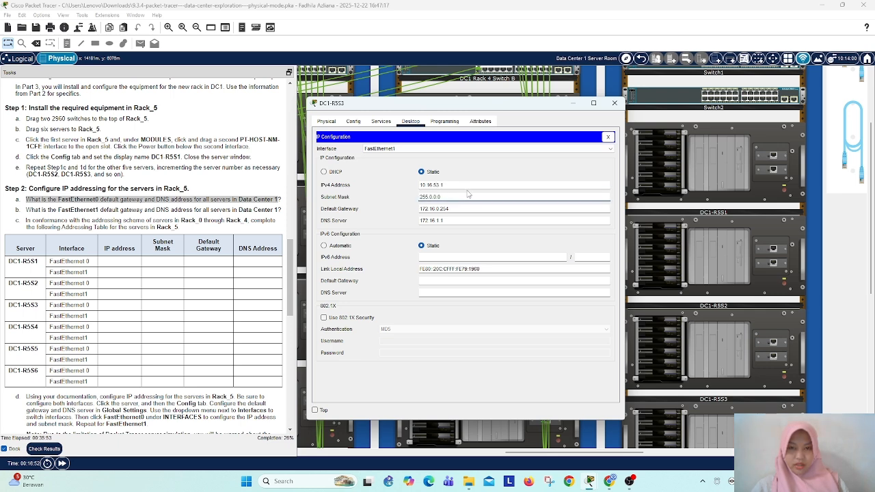
pyautogui.write('255.')
# Step: Set the FastEthernet1 default gateway of DC1-R5S3 to 10.16.0.254 and accept the gateway warning
pyautogui.press('BackSpace')
pyautogui.press('BackSpace')
pyautogui.press('BackSpace')
pyautogui.write('10')
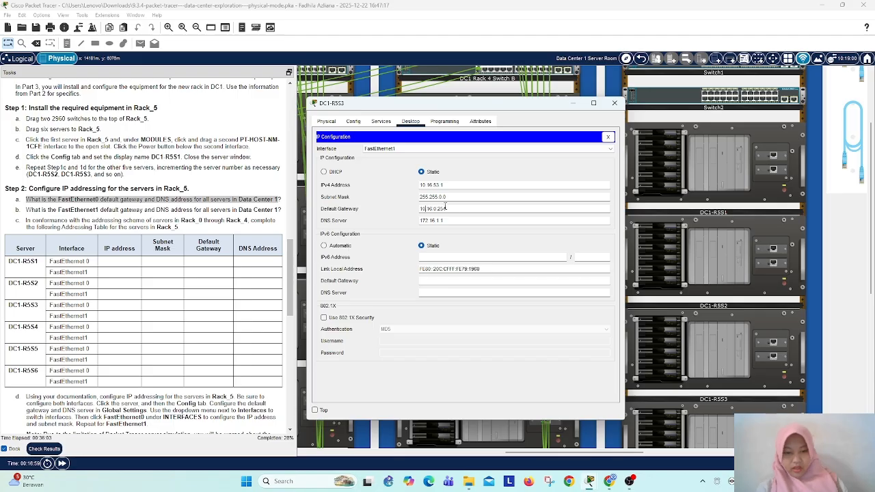
pyautogui.click(434, 223)
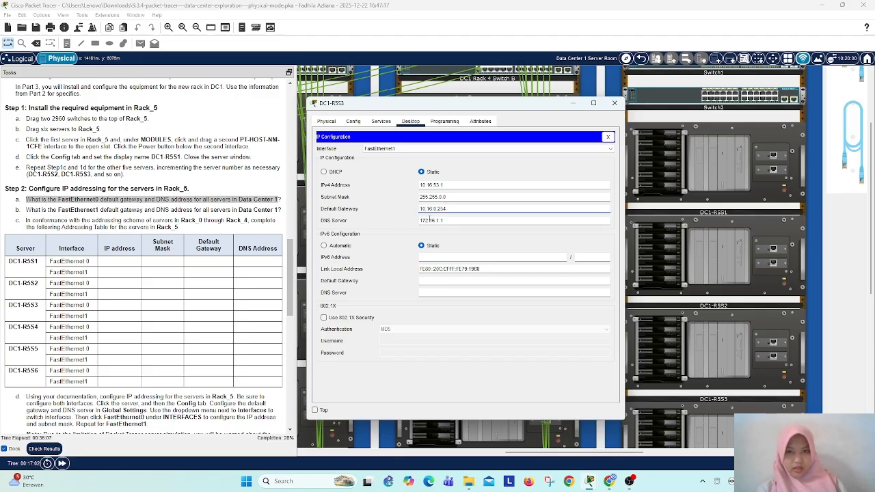
pyautogui.click(684, 250)
pyautogui.click(561, 278)
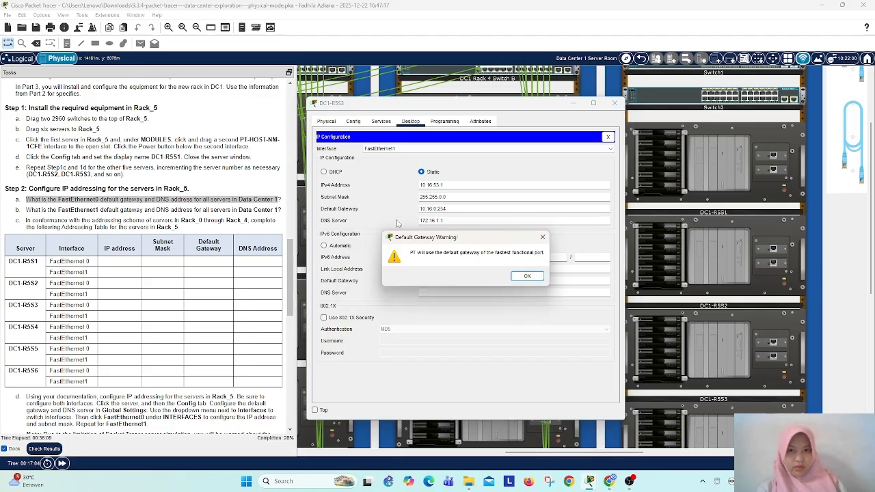
pyautogui.click(525, 276)
# Step: Set the FastEthernet1 DNS server of DC1-R5S3 to 10.16.1.1 and close the server's window
pyautogui.press('BackSpace')
pyautogui.press('BackSpace')
pyautogui.press('BackSpace')
pyautogui.write('10')
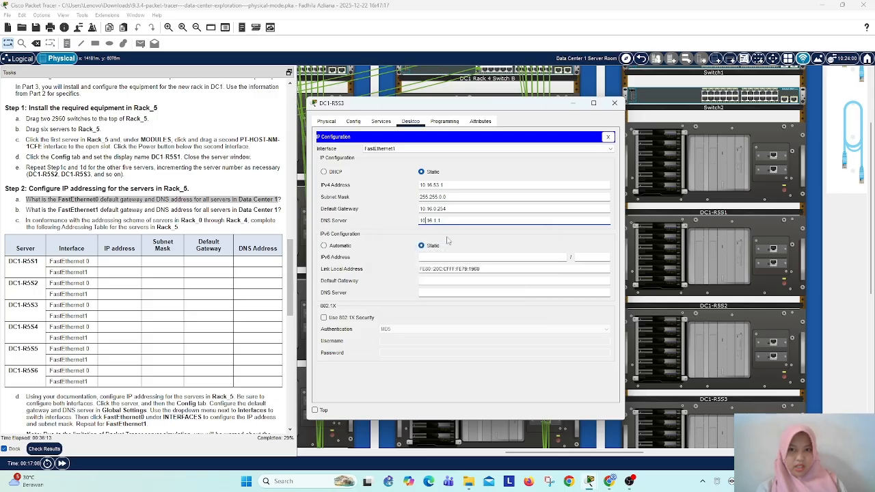
pyautogui.click(615, 104)
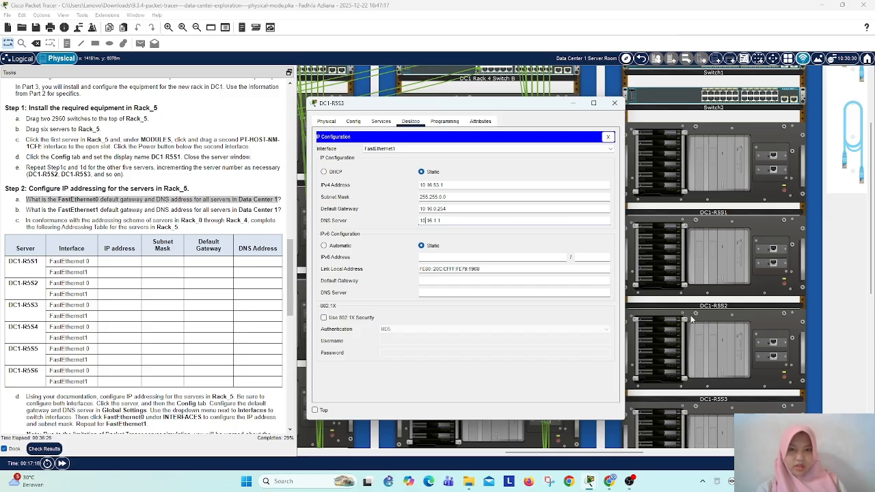
pyautogui.click(558, 277)
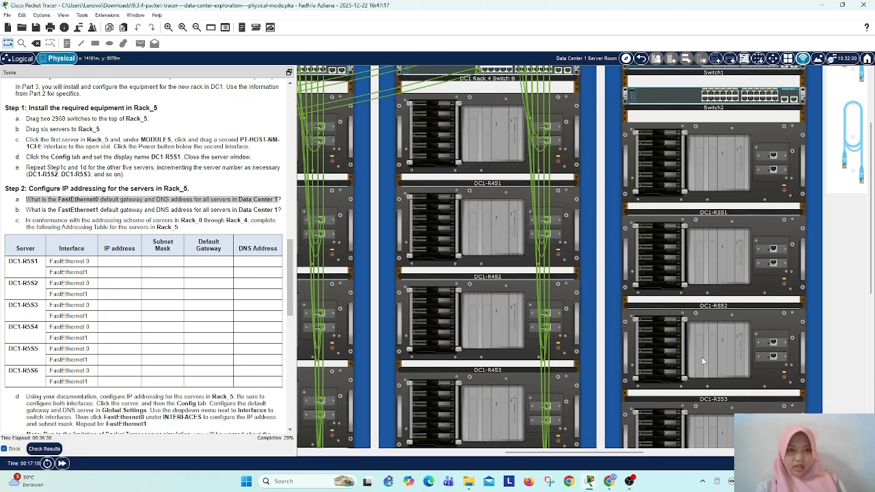
# Step: Give FastEthernet0 of DC1-R5S4 the static IPv4 address 172.16.54.1 with subnet mask 255.255.0.0
pyautogui.scroll(-1, 703, 361)
pyautogui.scroll(-1, 703, 361)
pyautogui.click(701, 317)
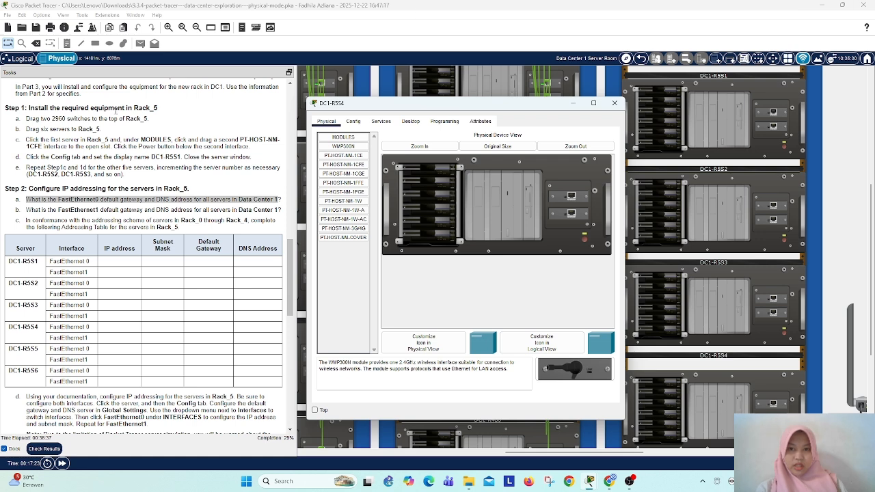
pyautogui.click(418, 123)
pyautogui.click(357, 178)
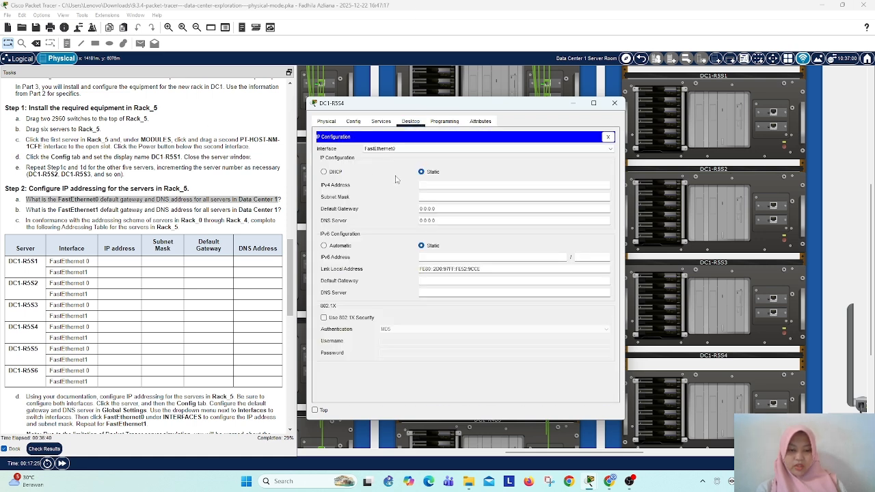
pyautogui.click(429, 189)
pyautogui.write('172')
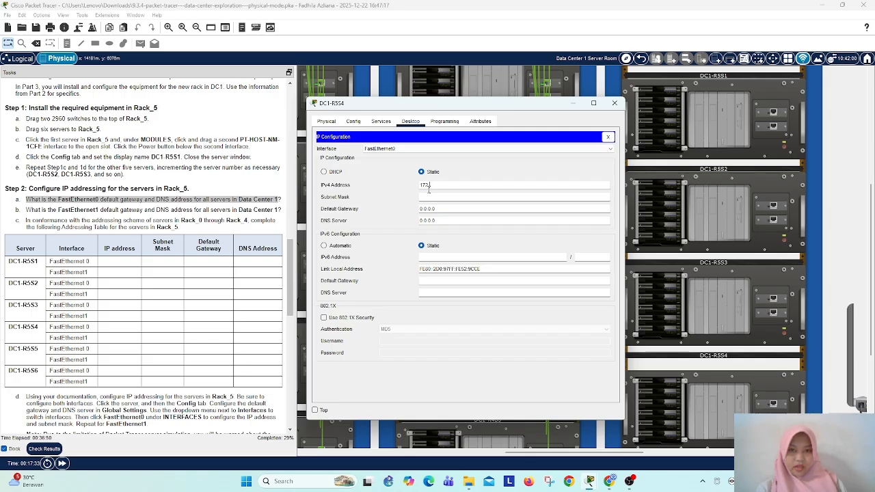
pyautogui.write('.16.54.1')
pyautogui.press('Return')
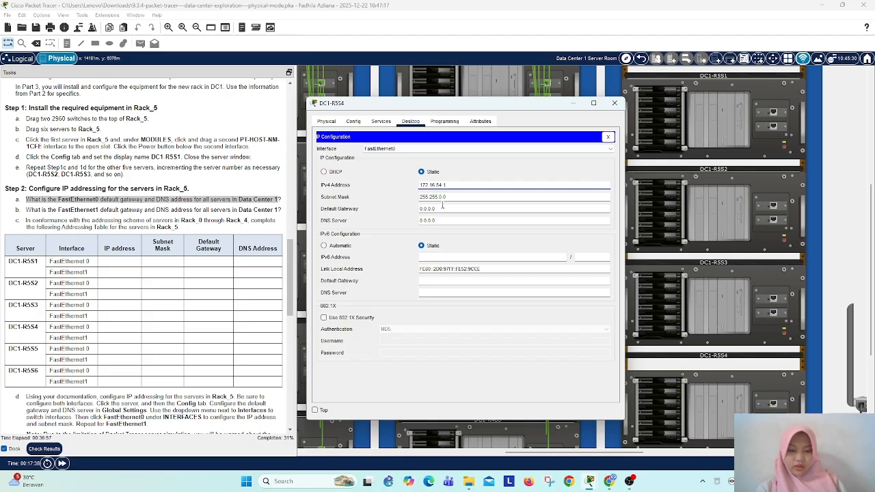
# Step: Set the FastEthernet0 default gateway of DC1-R5S4 to 172.16.0.254 and its DNS server to 172.16.1.1
pyautogui.press('Tab')
pyautogui.press('Tab')
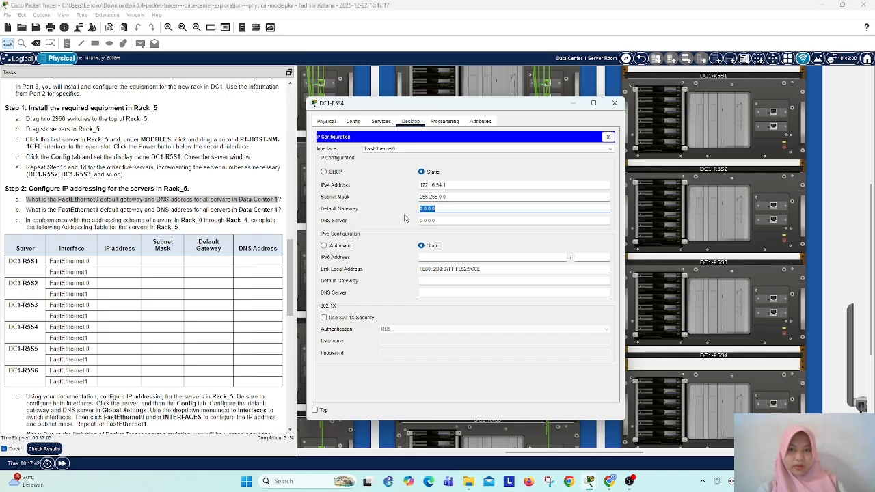
pyautogui.write('172.16')
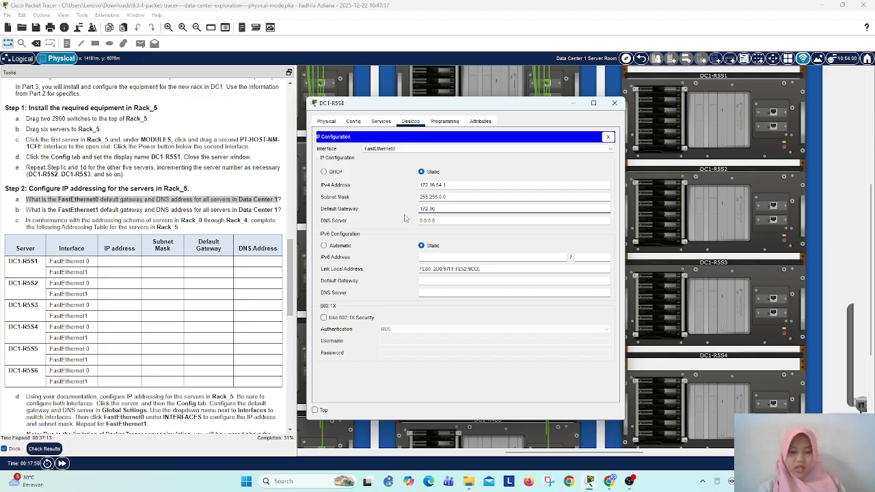
pyautogui.write('.0.254')
pyautogui.press('Return')
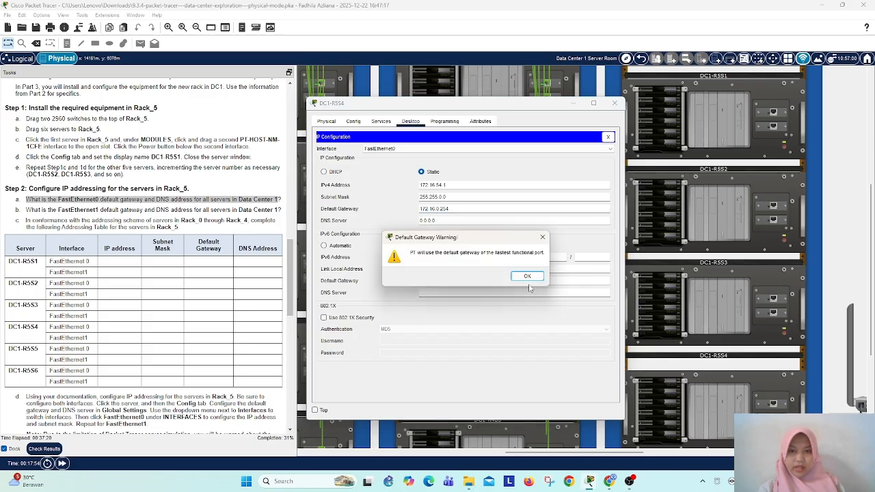
pyautogui.click(522, 274)
pyautogui.press('Tab')
pyautogui.write('172')
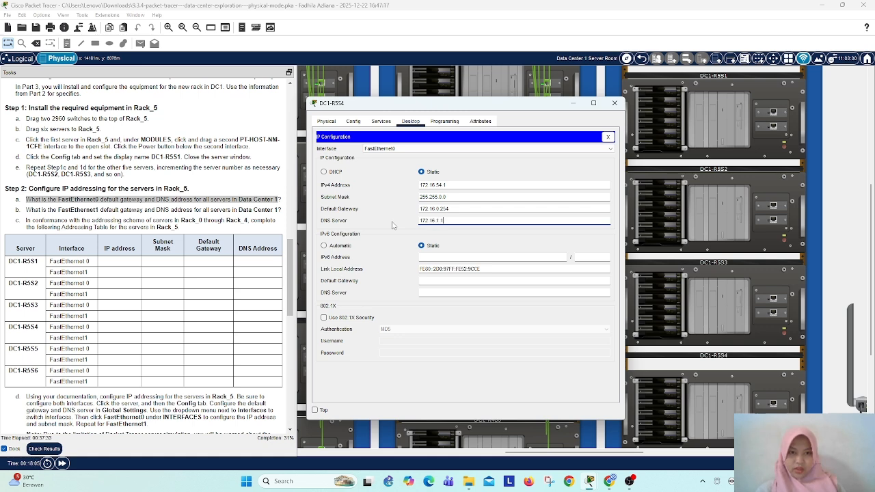
# Step: Give FastEthernet1 of DC1-R5S4 the static IPv4 address 10.16.54.1 with subnet mask 255.255.0.0
pyautogui.click(394, 149)
pyautogui.click(394, 162)
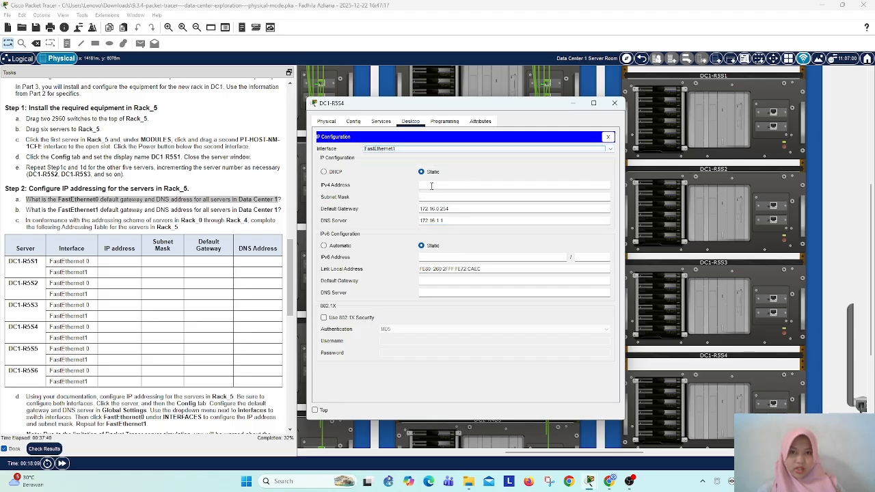
pyautogui.click(431, 185)
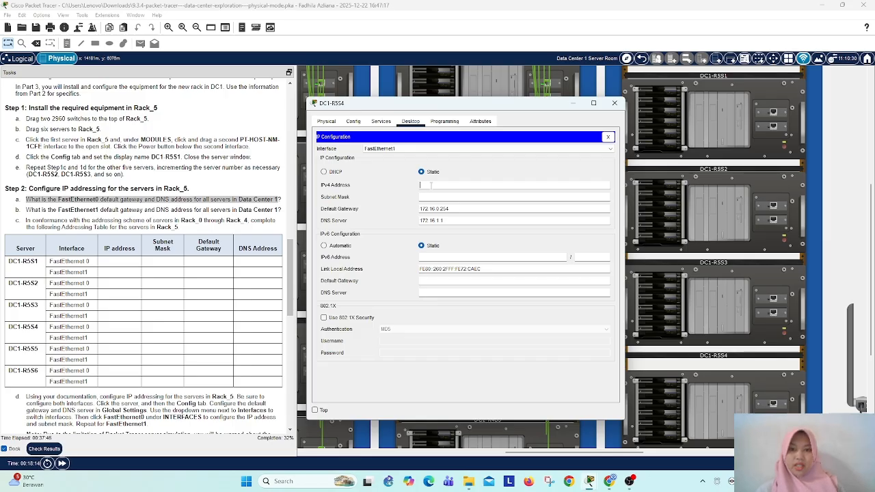
pyautogui.write('10.16')
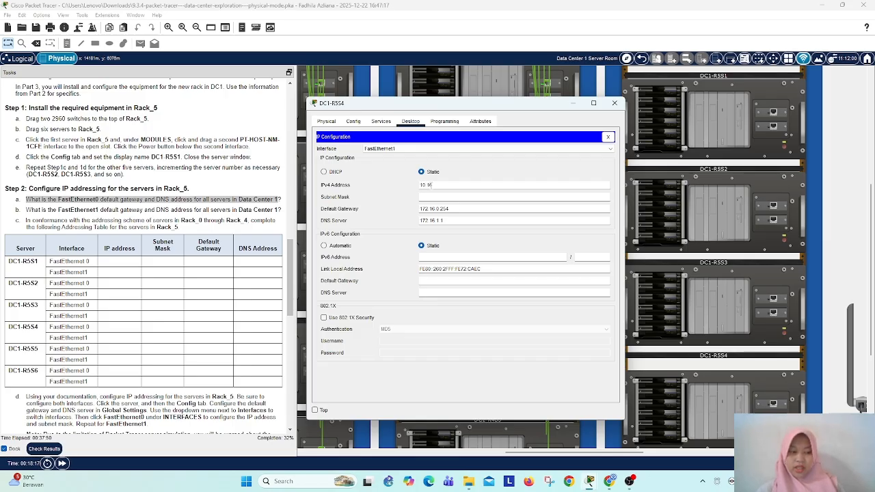
pyautogui.write('.54.1')
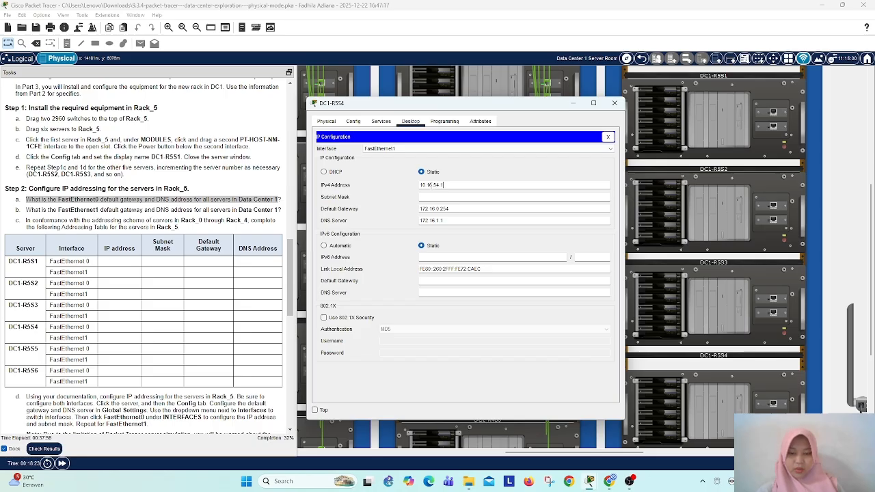
pyautogui.click(368, 187)
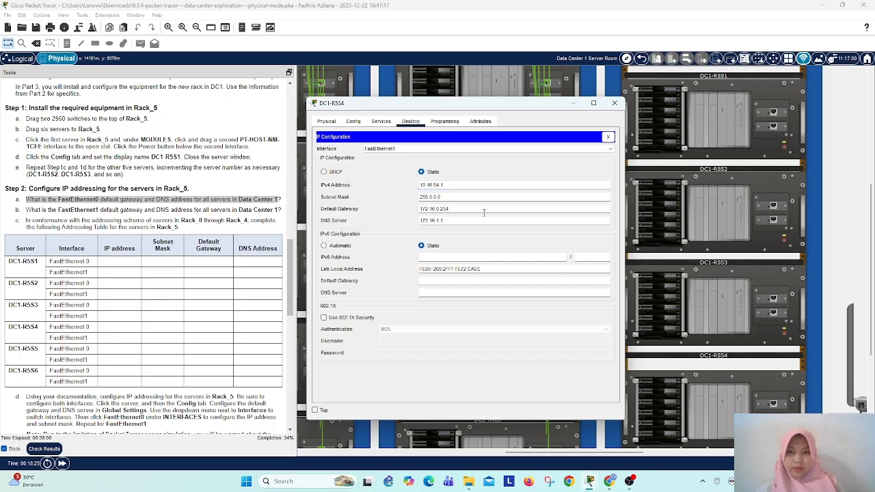
pyautogui.click(434, 196)
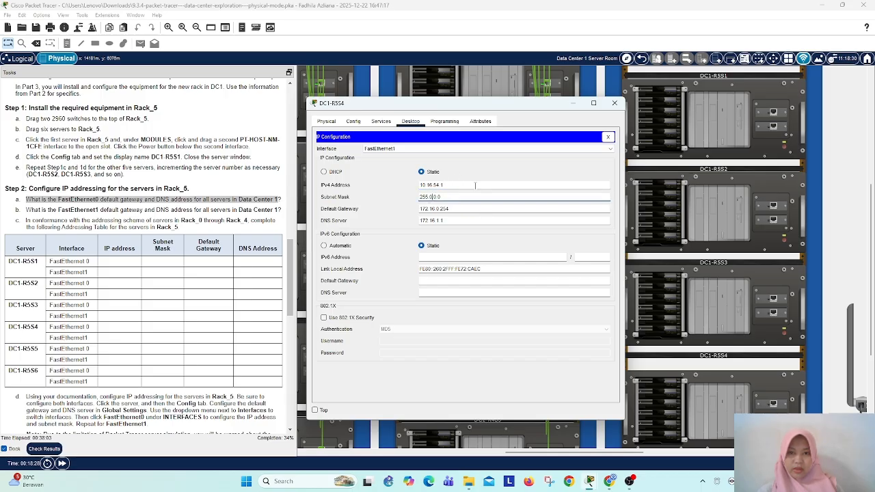
pyautogui.press('BackSpace')
pyautogui.write('255.')
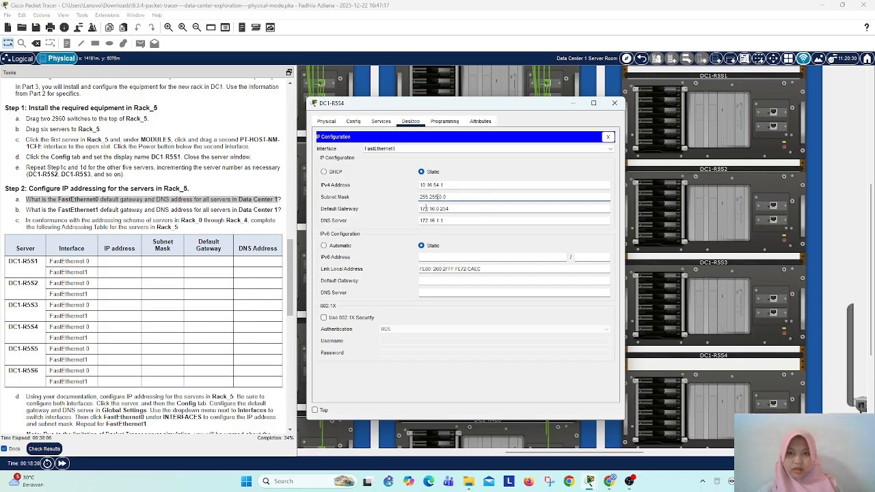
# Step: Set the FastEthernet1 default gateway of DC1-R5S4 to 10.16.0.254 and accept the gateway warning
pyautogui.click(428, 209)
pyautogui.press('BackSpace')
pyautogui.press('BackSpace')
pyautogui.press('BackSpace')
pyautogui.write('10')
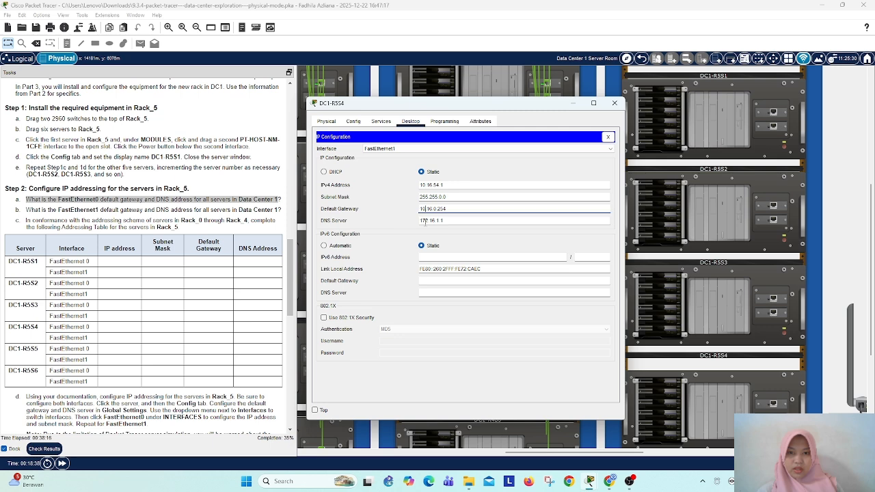
pyautogui.click(427, 221)
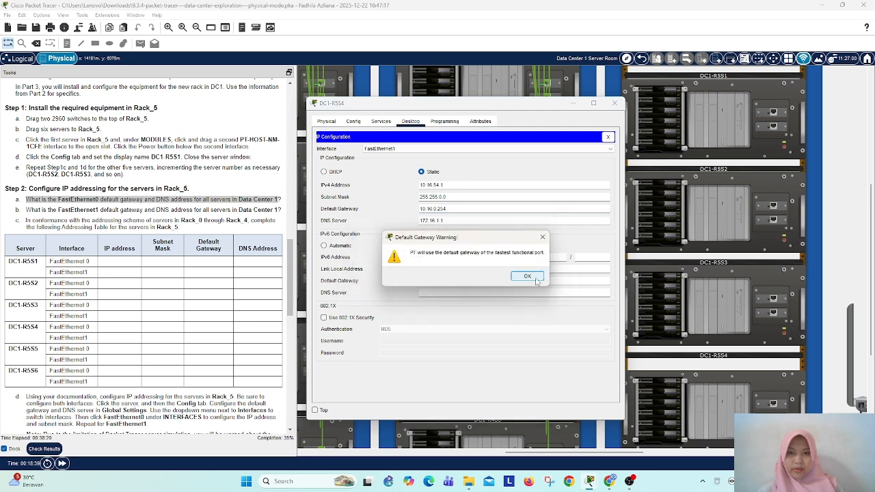
pyautogui.click(547, 277)
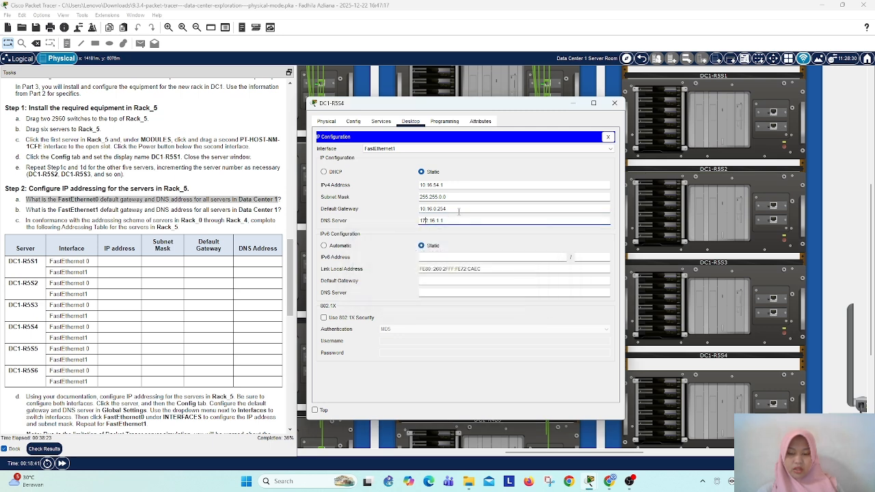
# Step: Set the FastEthernet1 DNS server of DC1-R5S4 to 10.16.1.1 and close the server's window
pyautogui.press('BackSpace')
pyautogui.press('BackSpace')
pyautogui.press('BackSpace')
pyautogui.press('BackSpace')
pyautogui.write('10.')
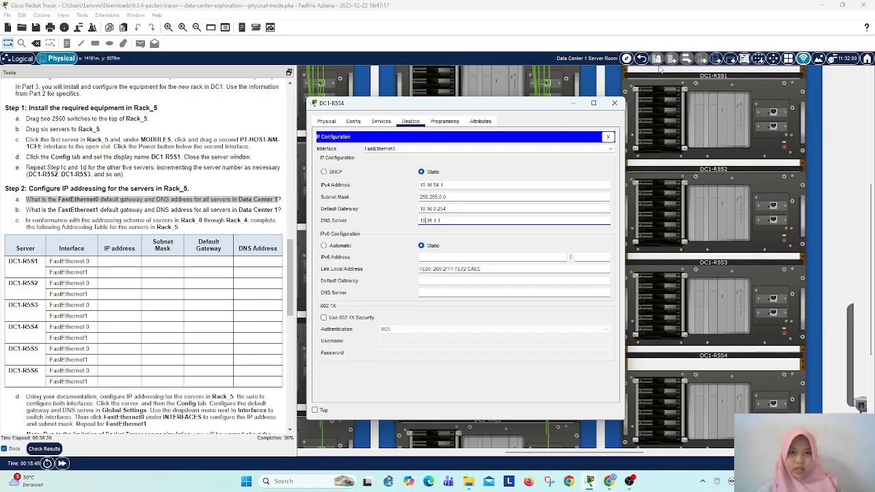
pyautogui.click(614, 102)
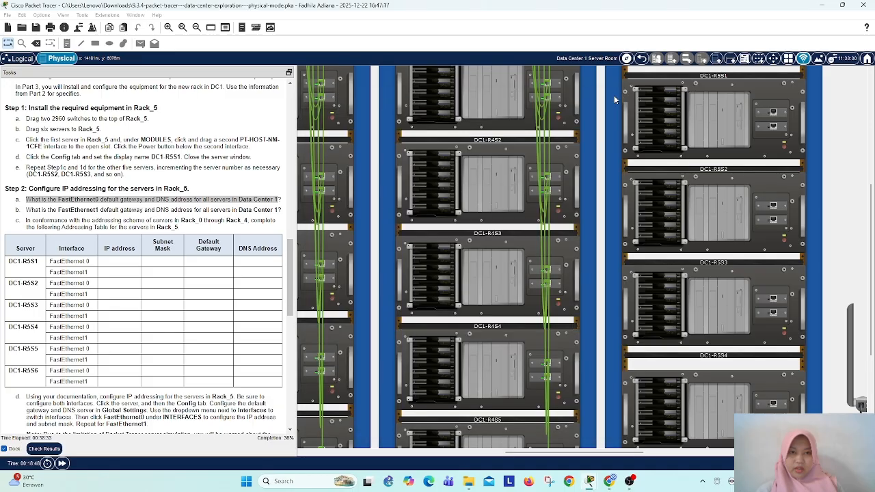
# Step: Recheck the FastEthernet0 and FastEthernet1 IP settings of DC1-R5S4, and close the server's window
pyautogui.click(550, 277)
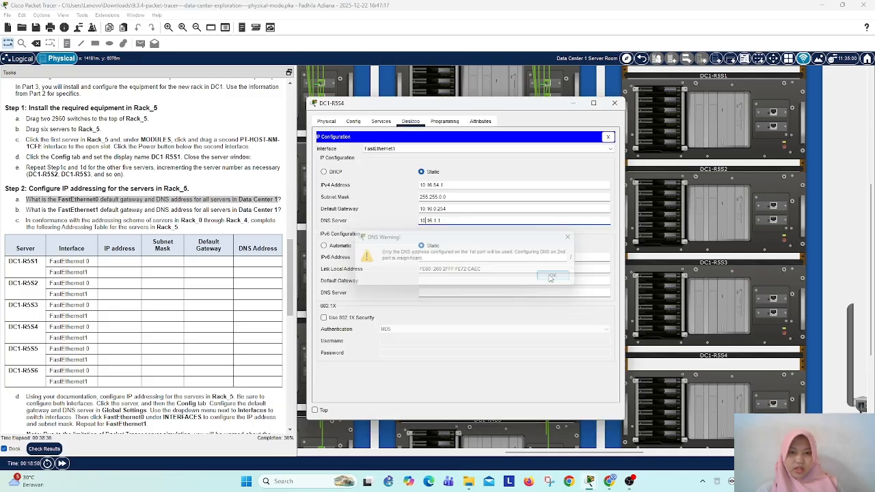
pyautogui.click(393, 149)
pyautogui.click(394, 155)
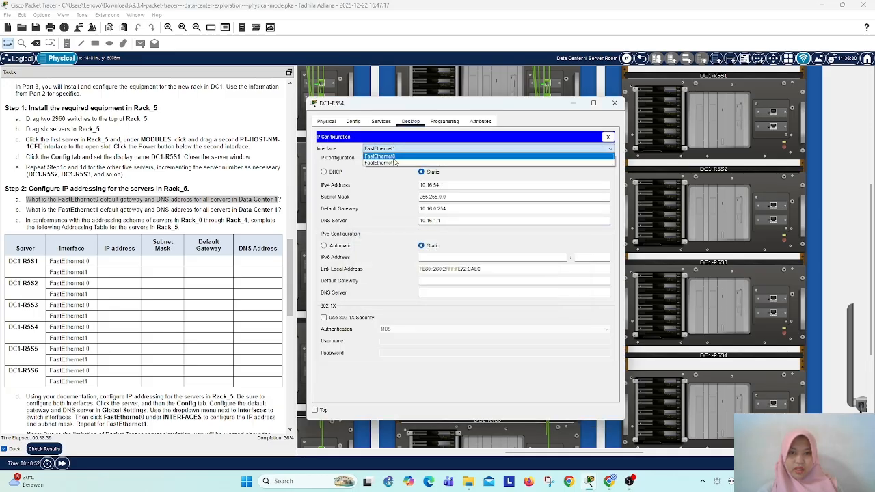
pyautogui.click(451, 149)
pyautogui.click(446, 163)
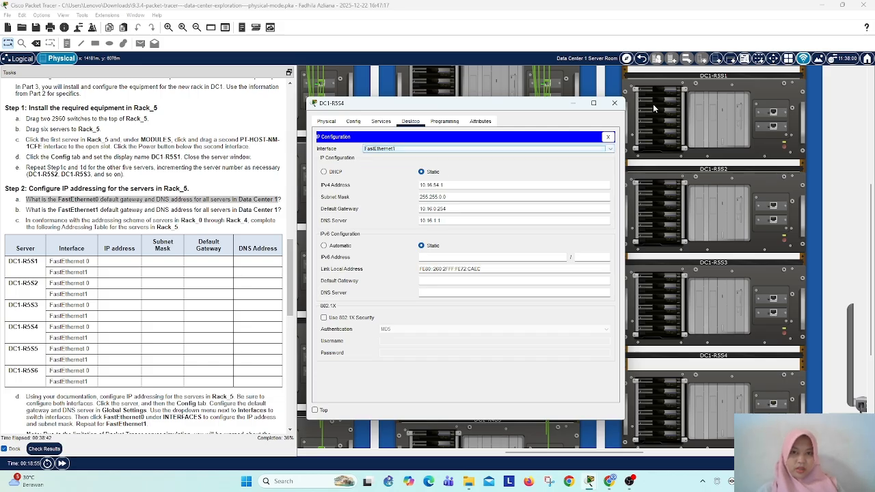
pyautogui.click(614, 103)
# Step: Give FastEthernet0 of server DC1-R5S5 the static IPv4 address 172.16.55.1 with subnet mask 255.255.0.0
pyautogui.scroll(-2, 695, 282)
pyautogui.scroll(-2, 694, 281)
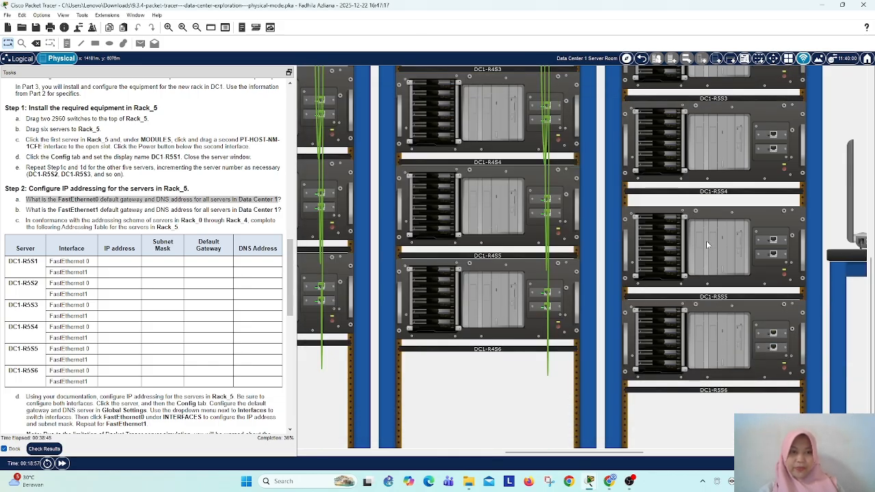
pyautogui.click(706, 241)
pyautogui.click(410, 121)
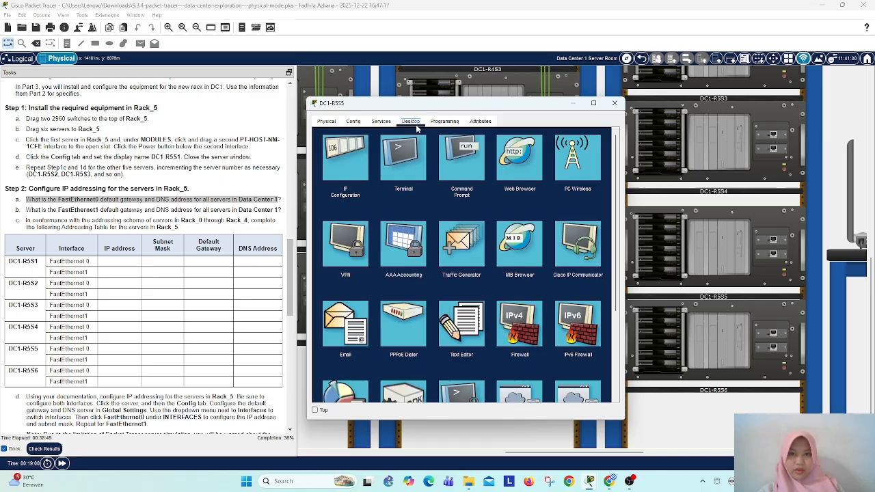
pyautogui.click(345, 159)
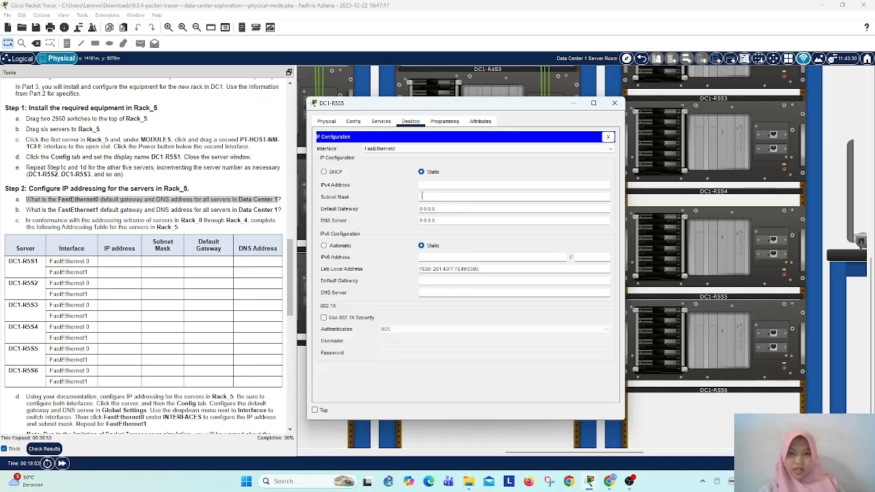
pyautogui.click(427, 186)
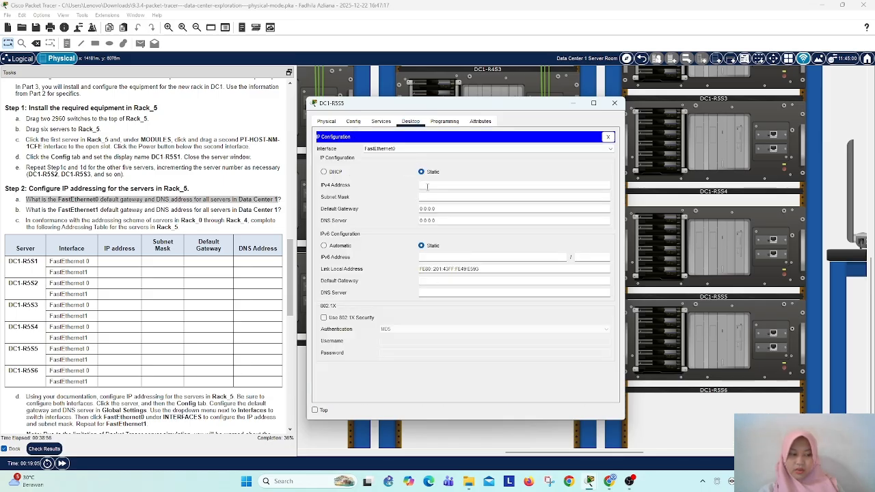
pyautogui.write('172')
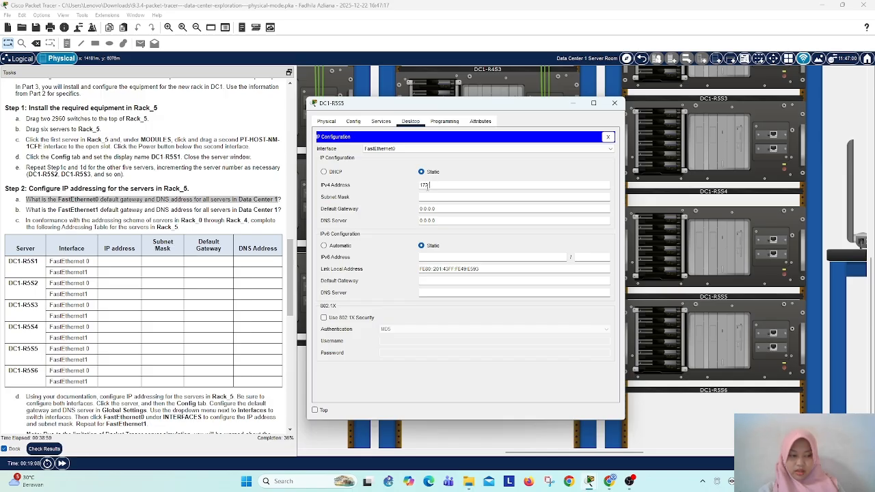
pyautogui.write('.16.55.1')
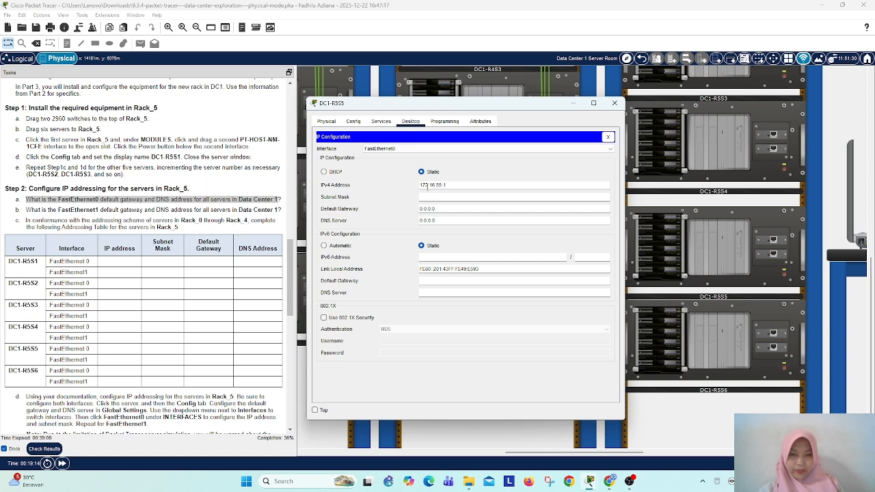
pyautogui.press('Tab')
# Step: Set the FastEthernet0 default gateway of DC1-R5S5 to 172.16.0.254 and accept the gateway warning
pyautogui.click(445, 210)
pyautogui.write('172')
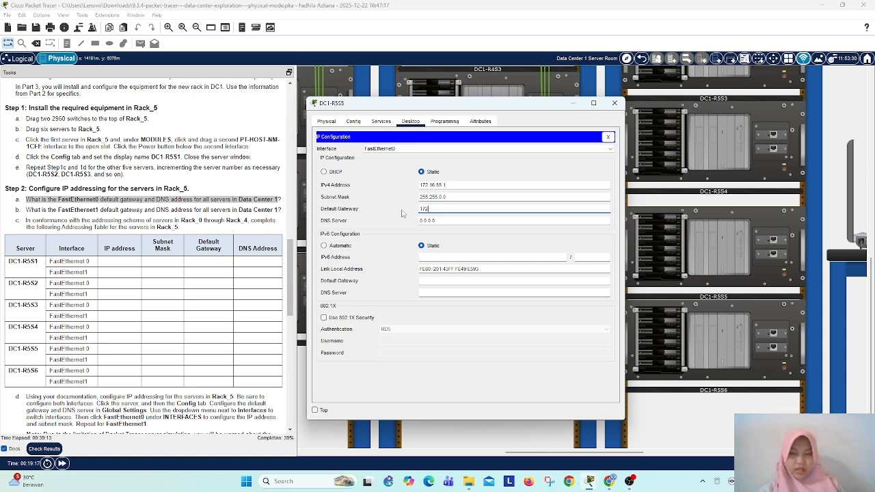
pyautogui.write('.16')
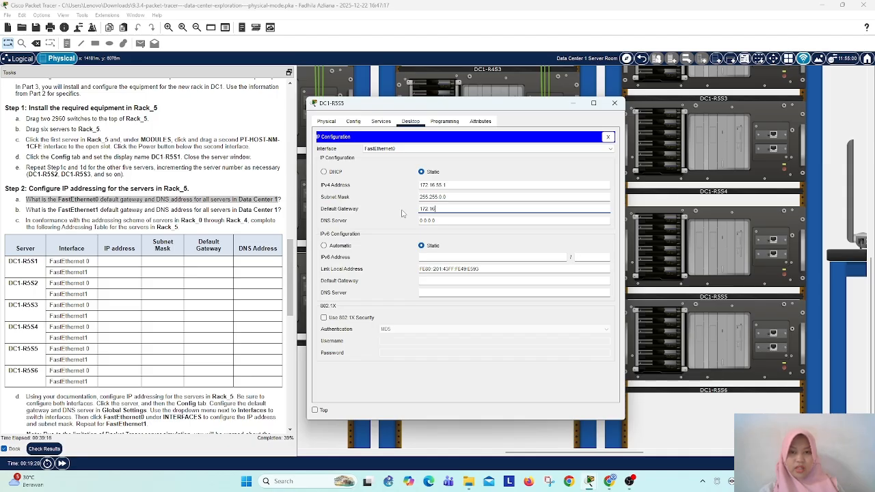
pyautogui.write('.0.254')
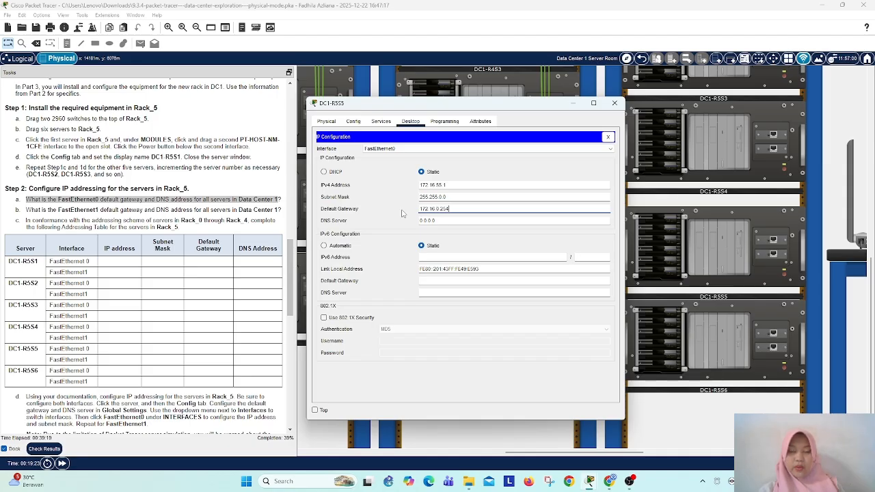
pyautogui.click(442, 220)
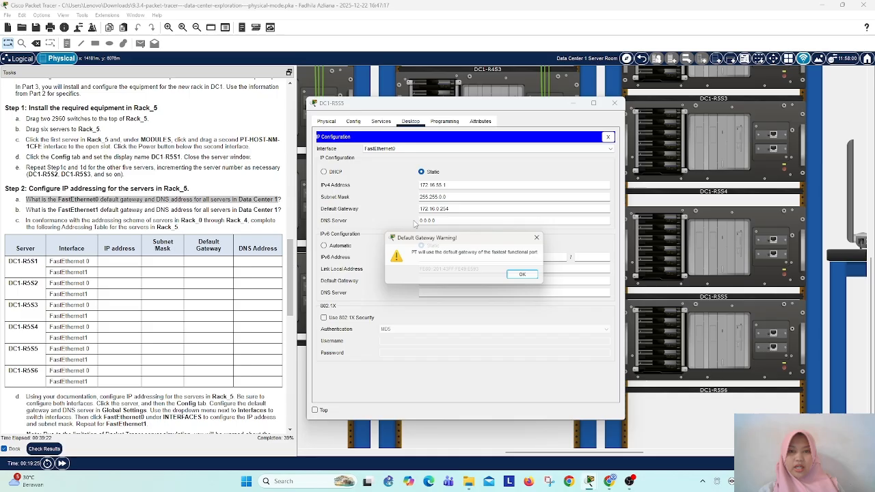
pyautogui.click(530, 276)
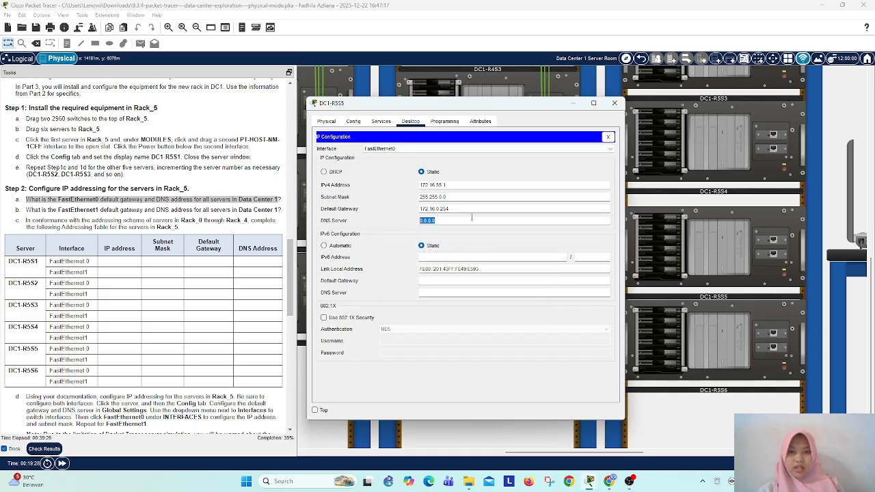
# Step: Set the FastEthernet0 DNS server of DC1-R5S5 to 172.16.1.1
pyautogui.write('10')
pyautogui.write('7')
pyautogui.write('2.16.1.1')
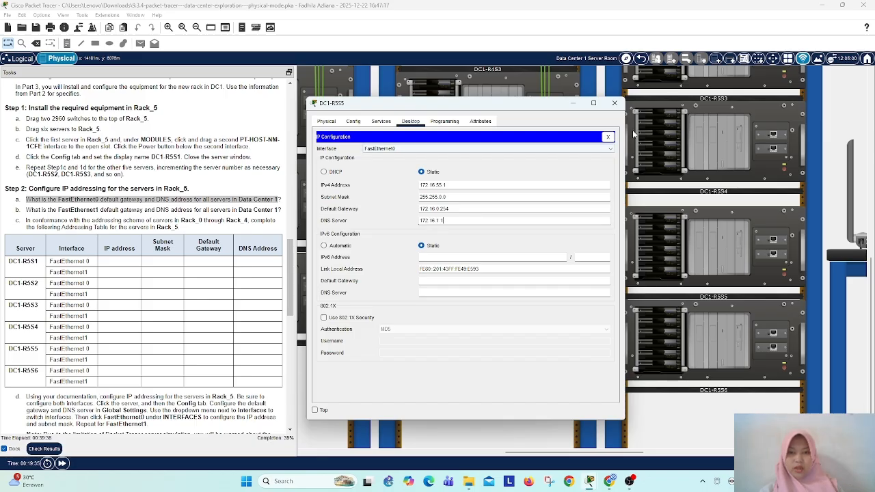
pyautogui.click(535, 153)
pyautogui.click(502, 170)
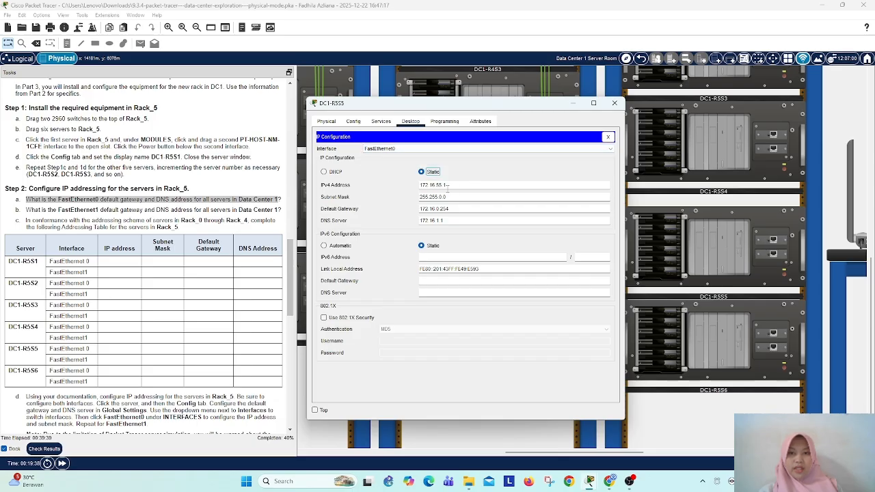
# Step: Give FastEthernet1 of DC1-R5S5 the static IPv4 address 10.16.55.1 with subnet mask 255.255.0.0
pyautogui.click(440, 147)
pyautogui.click(428, 163)
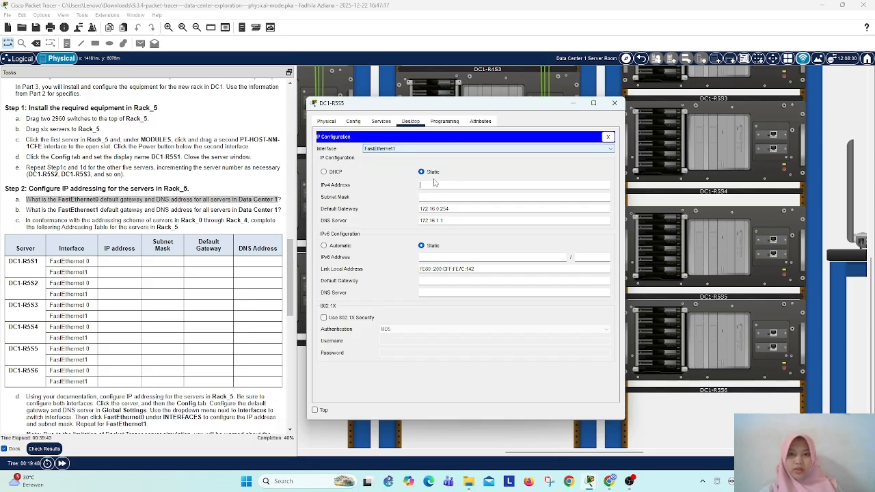
pyautogui.click(459, 183)
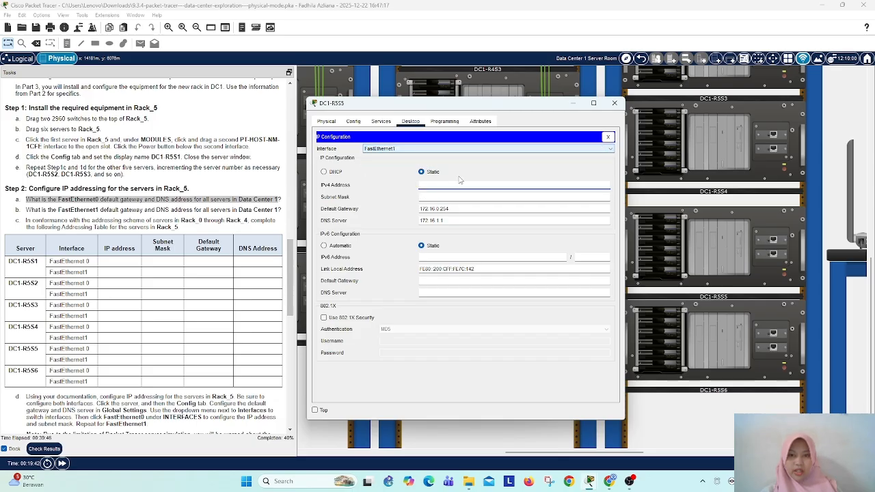
pyautogui.write('10.16.')
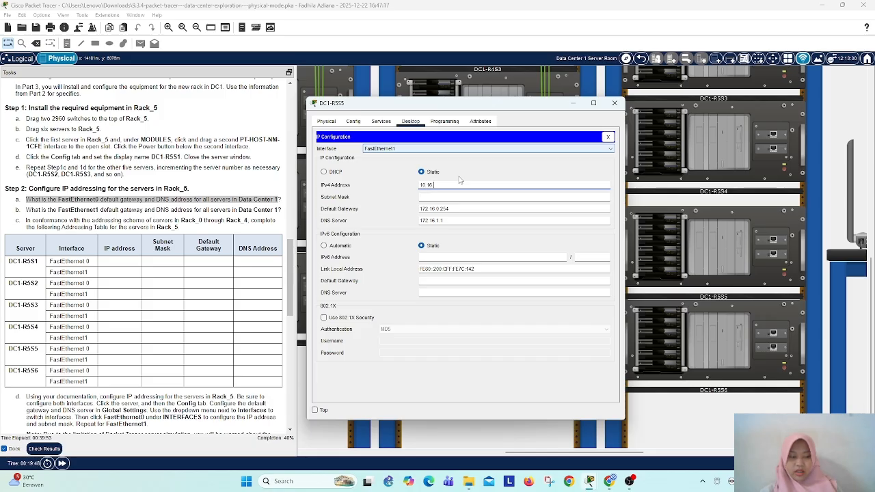
pyautogui.write('55.1')
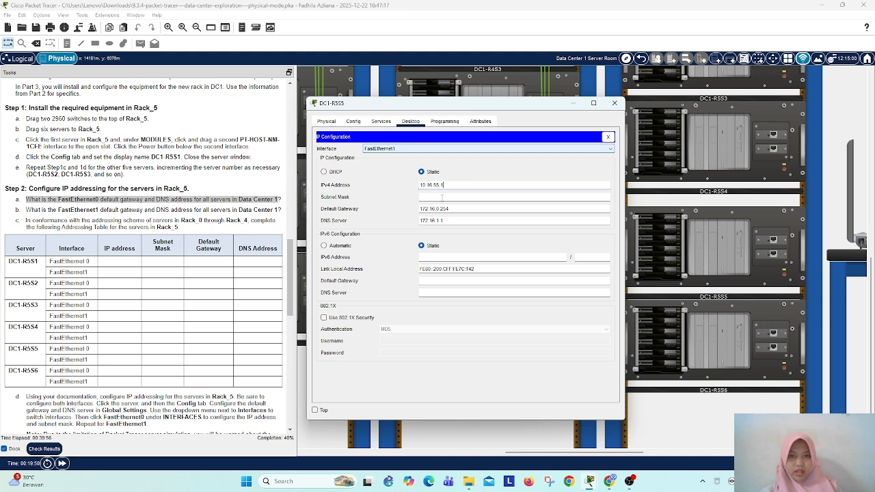
pyautogui.click(471, 197)
pyautogui.press('BackSpace')
pyautogui.press('BackSpace')
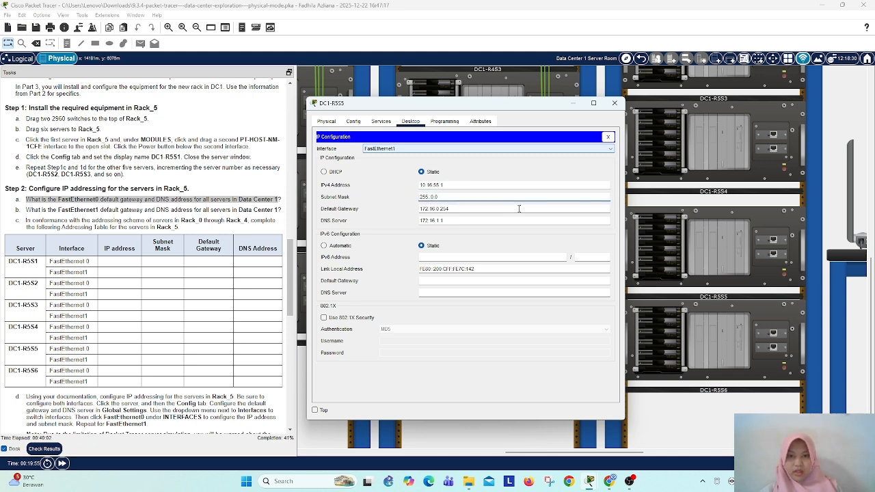
pyautogui.write('255.')
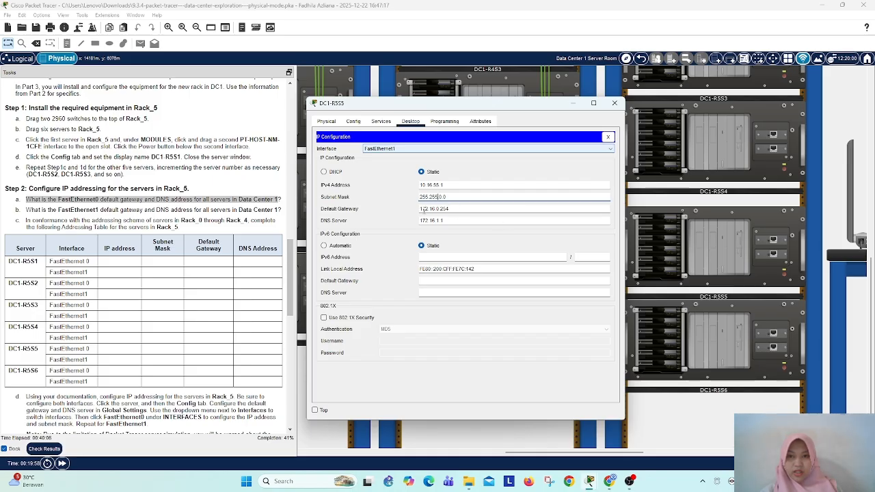
# Step: Set the FastEthernet1 default gateway of DC1-R5S5 to 10.16.0.254 and accept the DNS and gateway warnings
pyautogui.click(427, 209)
pyautogui.press('BackSpace')
pyautogui.press('BackSpace')
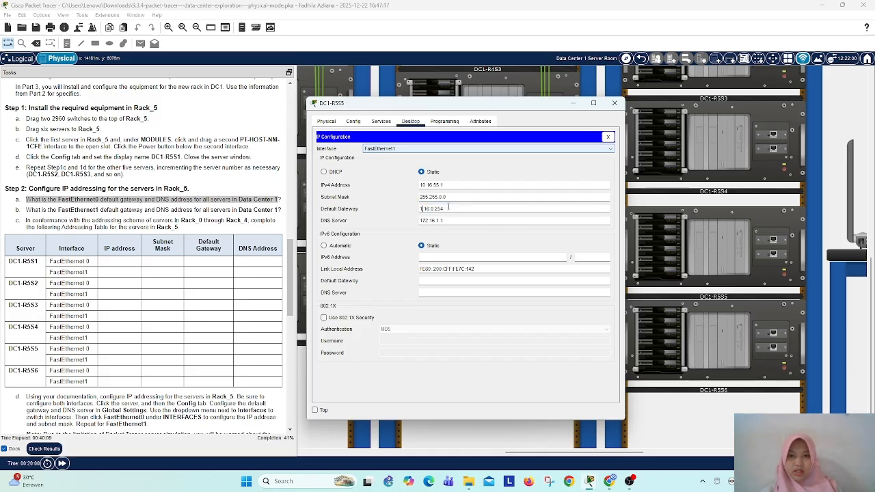
pyautogui.write('0')
pyautogui.click(425, 221)
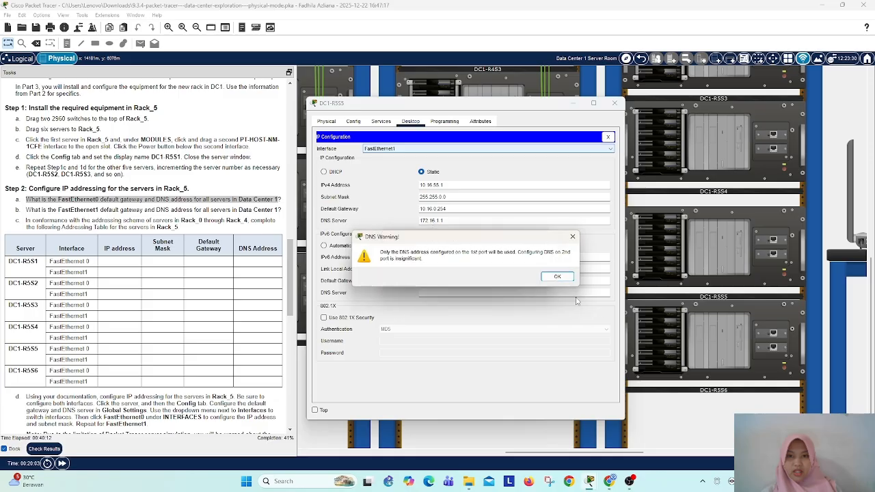
pyautogui.click(555, 276)
pyautogui.click(528, 276)
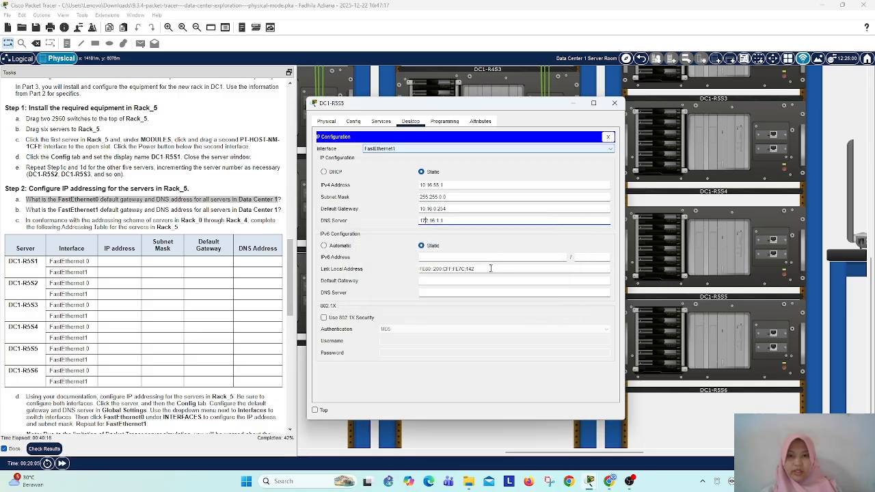
# Step: Set the FastEthernet1 DNS server of DC1-R5S5 to 10.16.1.1 and close the server's window, accepting the DNS warning
pyautogui.press('BackSpace')
pyautogui.press('BackSpace')
pyautogui.press('BackSpace')
pyautogui.write('10')
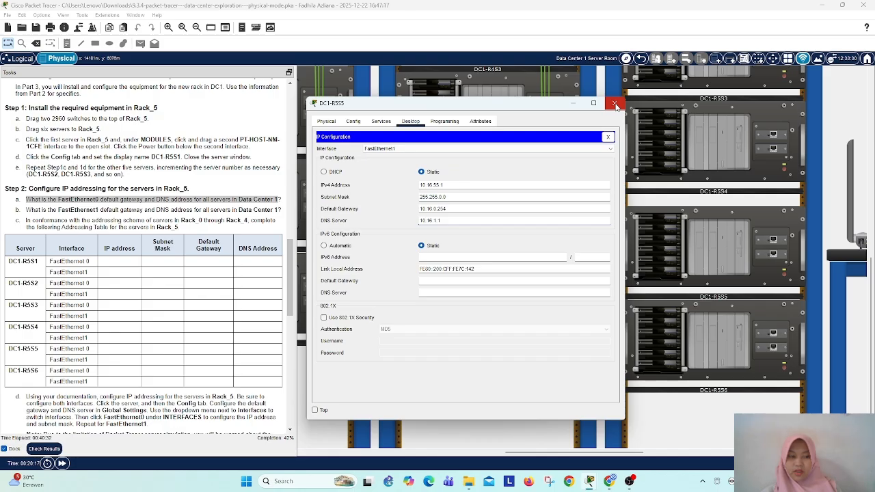
pyautogui.click(614, 104)
pyautogui.click(559, 276)
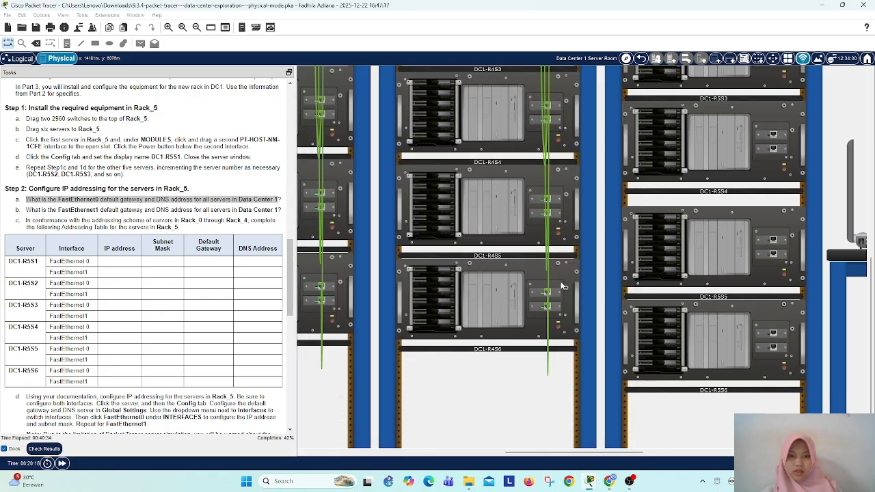
# Step: Give FastEthernet0 of server DC1-R5S6 the static IPv4 address 172.16.56.1 with subnet mask 255.255.0.0
pyautogui.click(708, 342)
pyautogui.click(381, 121)
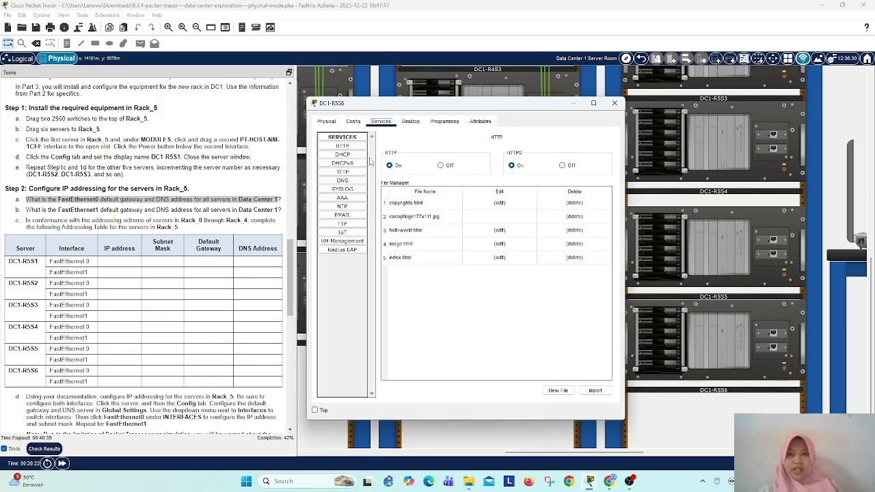
pyautogui.click(410, 121)
pyautogui.click(347, 179)
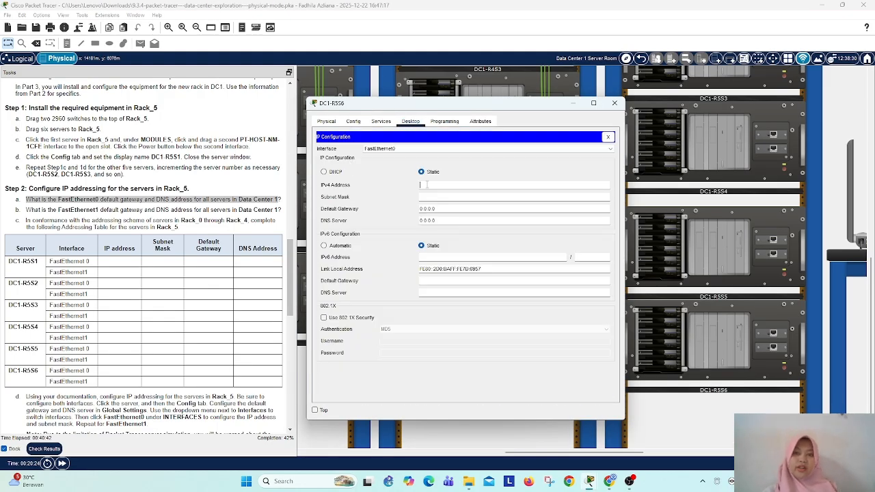
pyautogui.write('172')
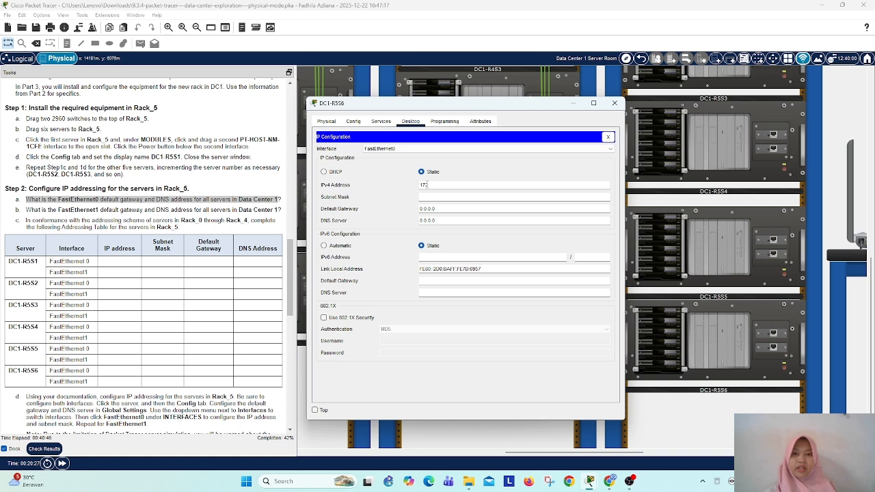
pyautogui.write('.16.')
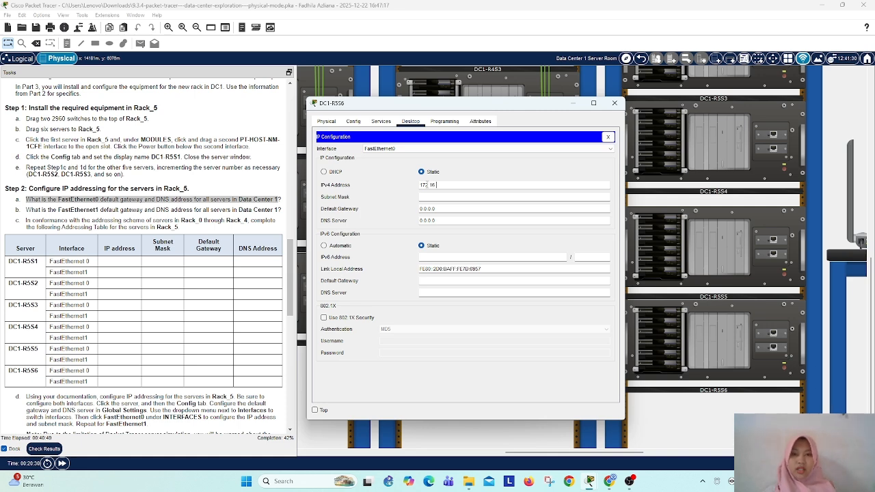
pyautogui.write('5')
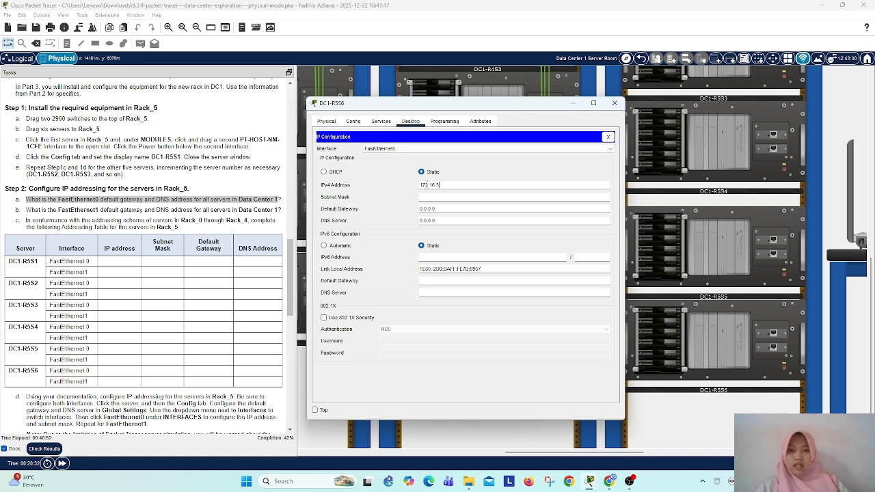
pyautogui.write('6')
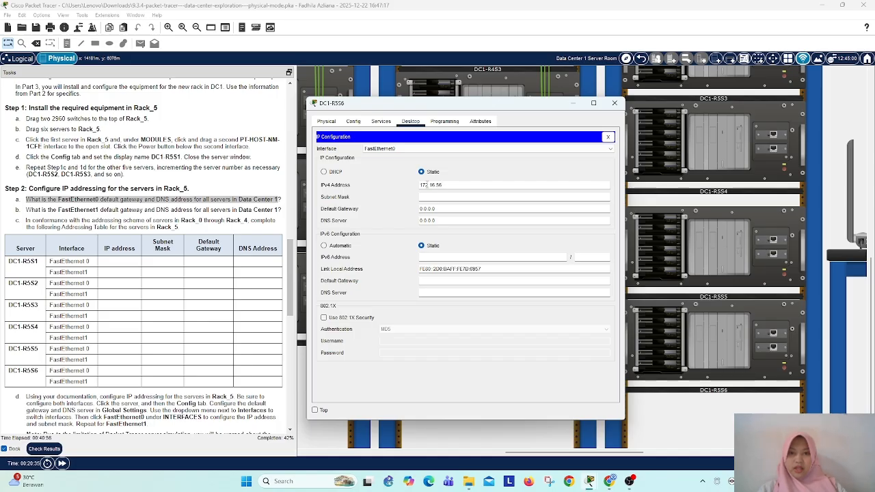
pyautogui.write('.1')
# Step: Set the FastEthernet0 default gateway of DC1-R5S6 to 172.16.0.254 and accept the gateway warning
pyautogui.moveTo(439, 210); pyautogui.dragTo(351, 216)
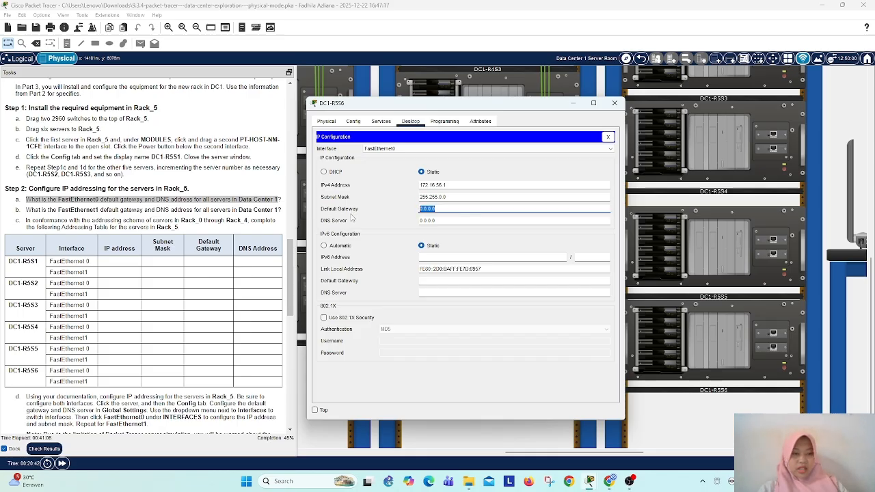
pyautogui.write('172.16')
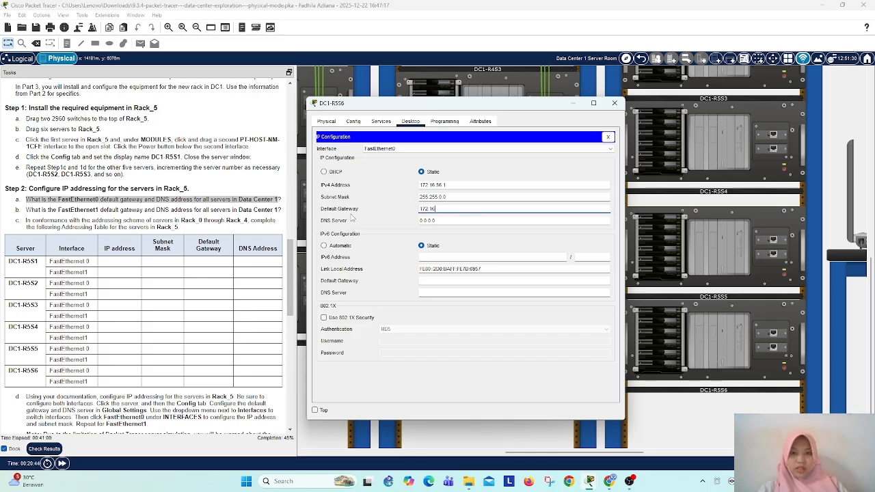
pyautogui.write('.0.25')
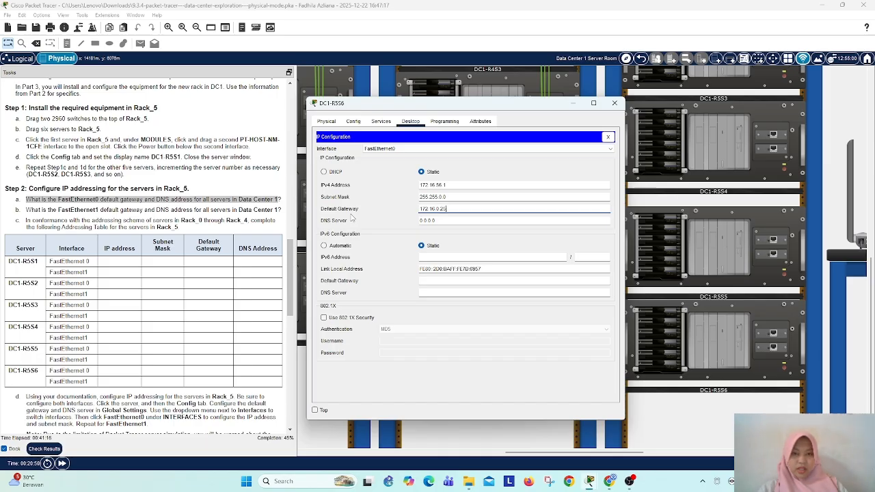
pyautogui.write('4')
pyautogui.click(423, 221)
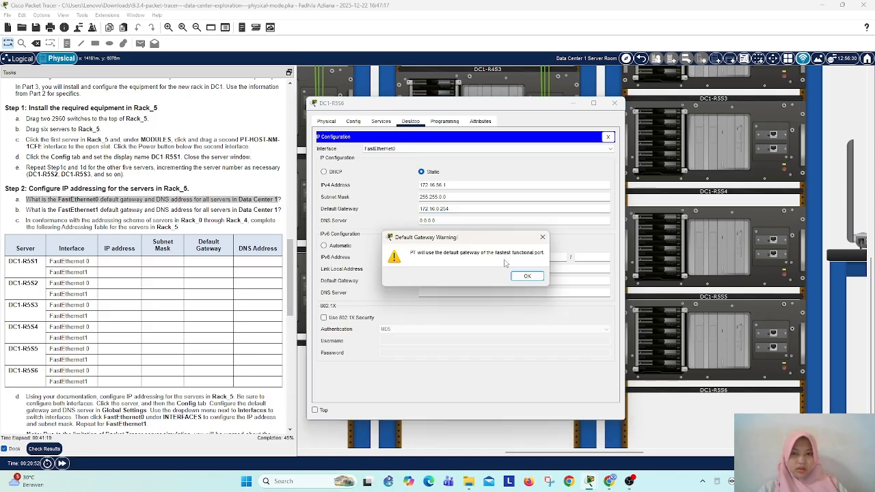
pyautogui.click(528, 276)
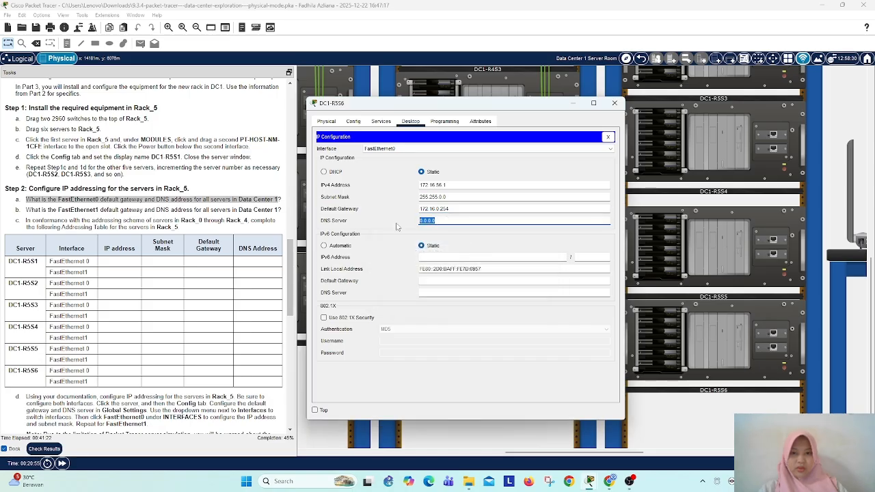
# Step: Set the FastEthernet0 DNS server of DC1-R5S6 to 172.16.1.1
pyautogui.write('172.16.1.1')
# Step: Give FastEthernet1 of server DC1-R5S6 the static IPv4 address 10.16.56.1 with subnet mask 255.255.0.0
pyautogui.click(410, 149)
pyautogui.click(404, 164)
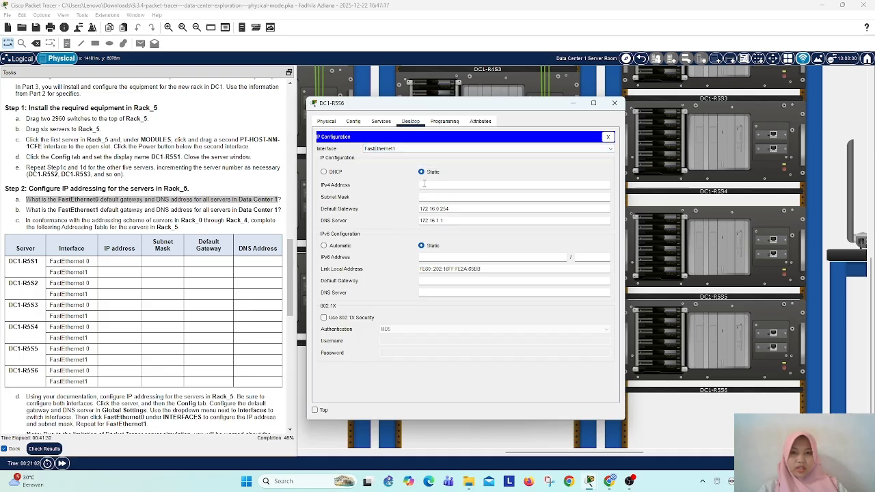
pyautogui.write('10.16.56')
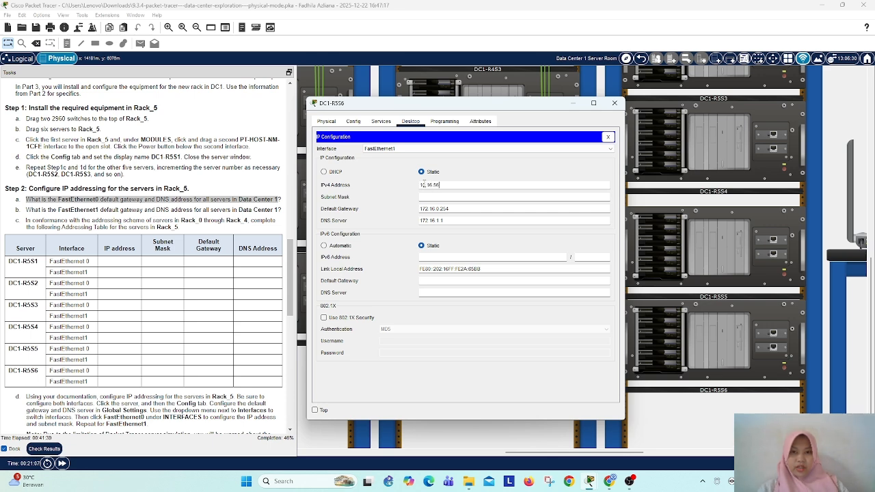
pyautogui.write('.1')
pyautogui.press('Tab')
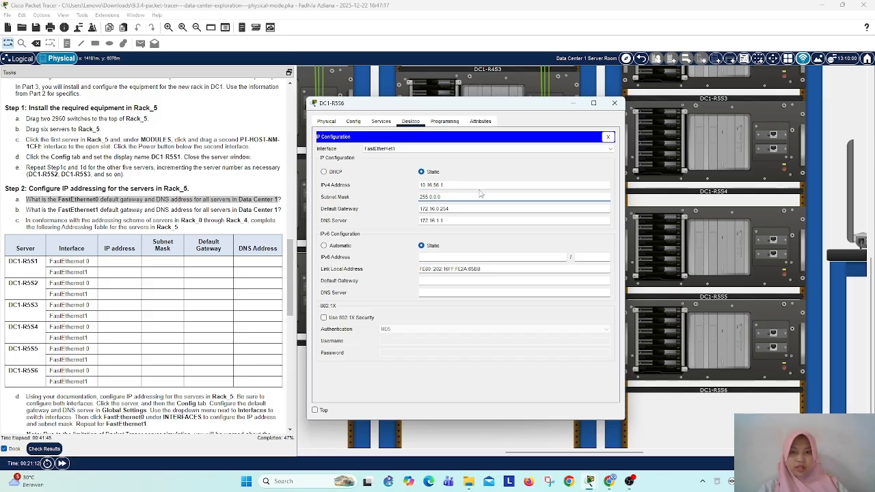
pyautogui.press('BackSpace')
pyautogui.write('255.')
# Step: Set the FastEthernet1 default gateway of DC1-R5S6 to 10.16.0.254 and accept the gateway warning
pyautogui.doubleClick(428, 208)
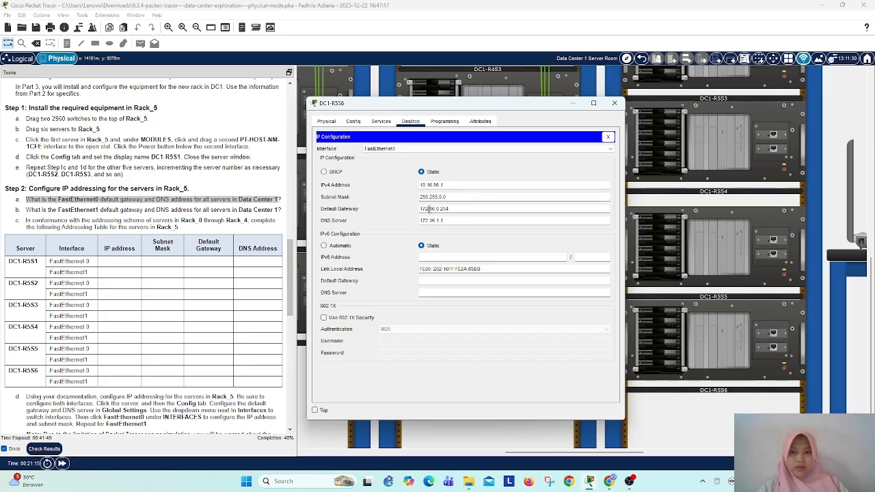
pyautogui.write('10')
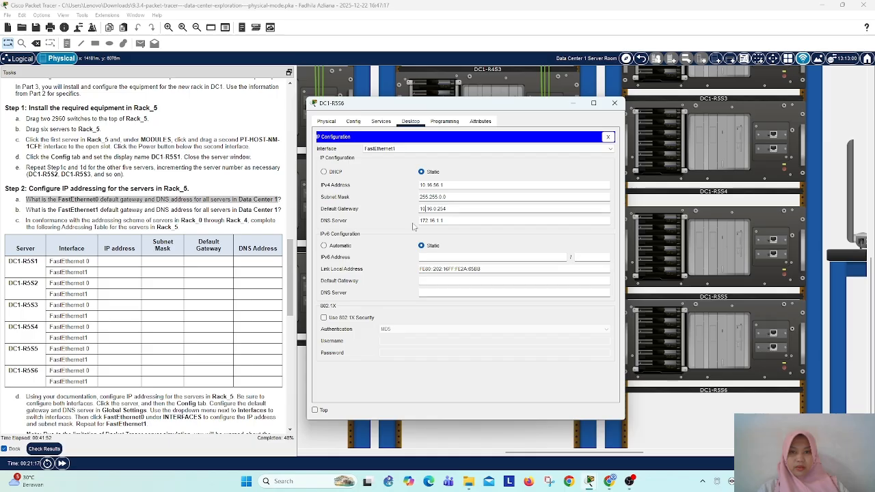
pyautogui.click(427, 222)
pyautogui.click(556, 278)
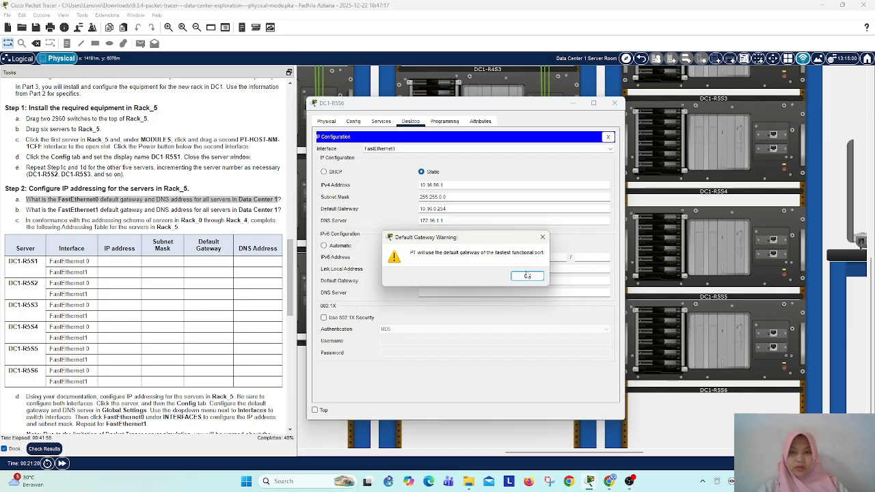
pyautogui.click(525, 276)
# Step: Set the FastEthernet1 DNS server of DC1-R5S6 to 10.16.1.1, accept the DNS warning and close the server's window
pyautogui.doubleClick(425, 220)
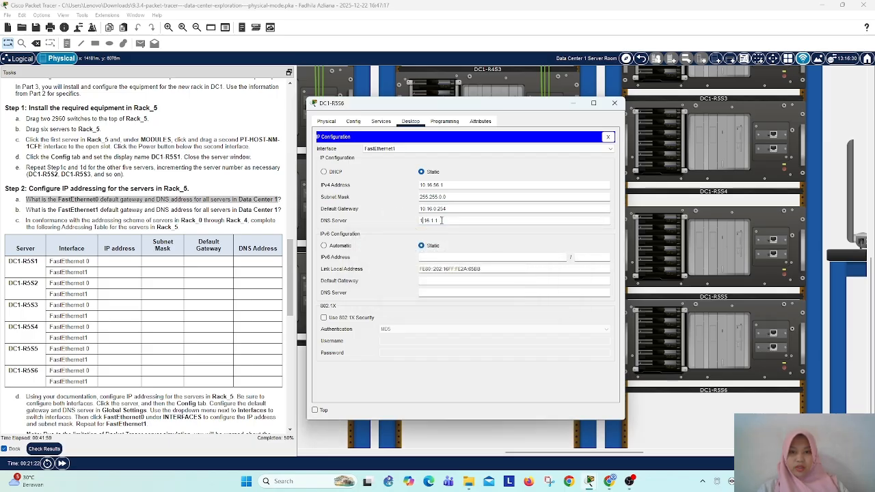
pyautogui.write('10')
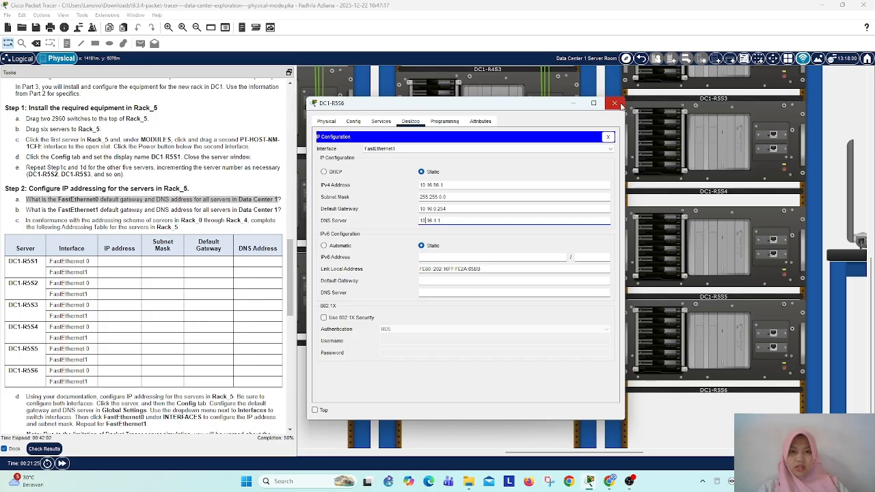
pyautogui.click(564, 149)
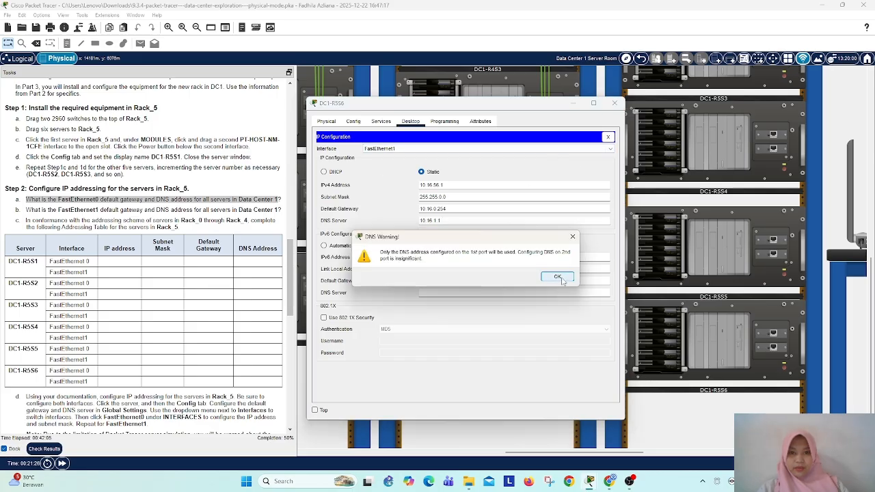
pyautogui.click(559, 277)
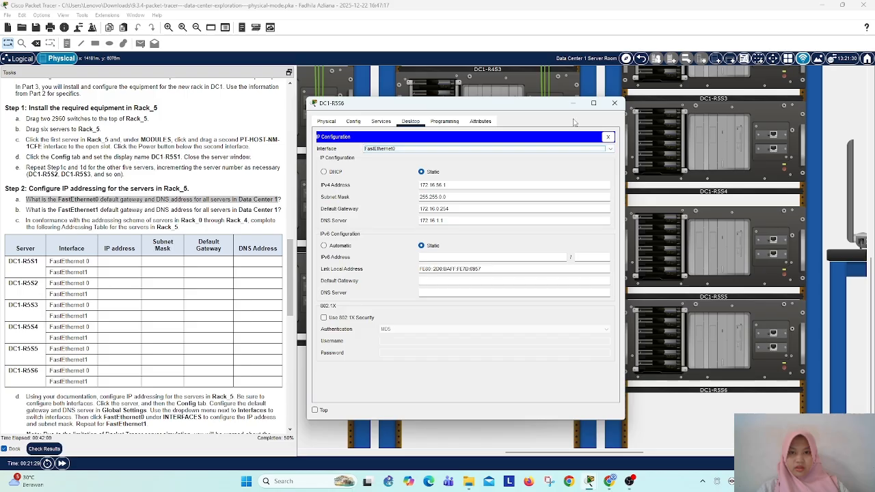
pyautogui.click(615, 103)
# Step: Set the display name of the first Rack_5 switch to DC1 Rack 5 Switch A, copying the name from the Step 3 instructions
pyautogui.scroll(-3, 136, 308)
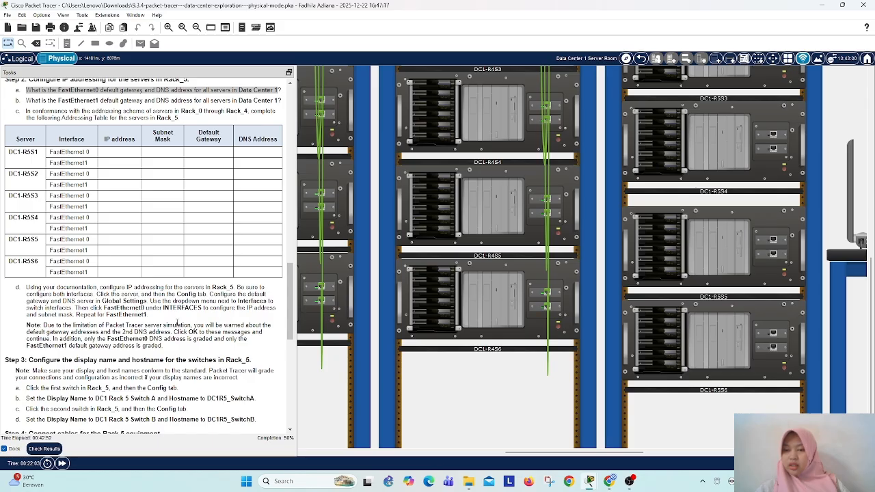
pyautogui.scroll(-4, 178, 323)
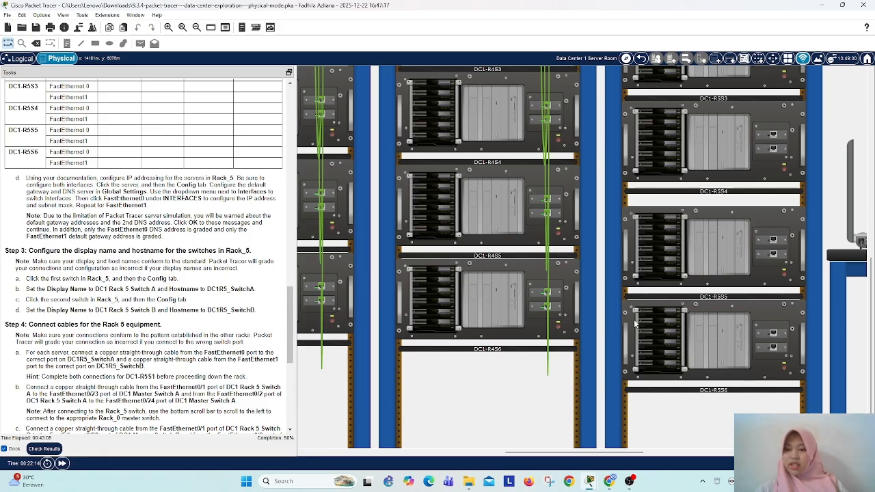
pyautogui.moveTo(616, 452); pyautogui.dragTo(699, 450)
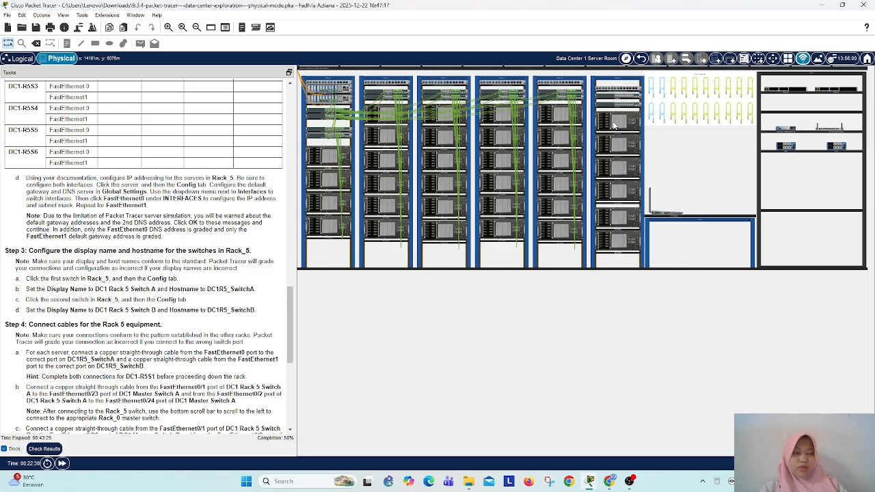
pyautogui.moveTo(614, 126)
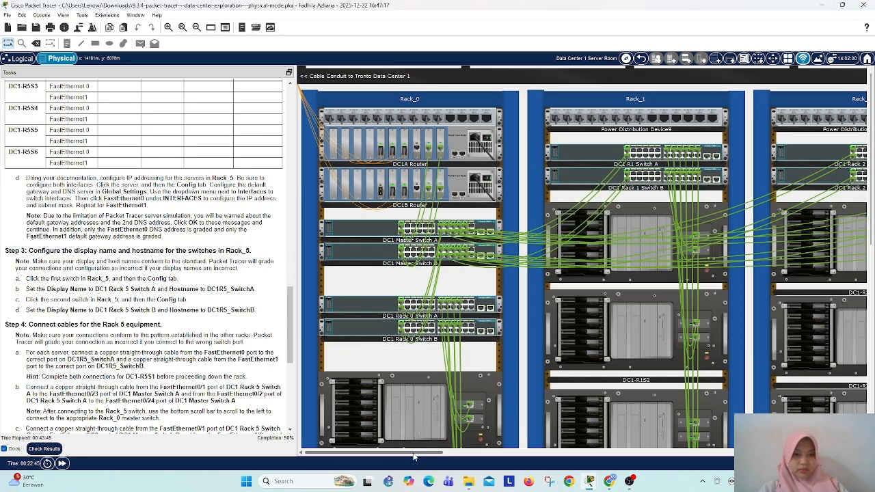
pyautogui.moveTo(413, 457); pyautogui.dragTo(647, 457)
pyautogui.click(528, 175)
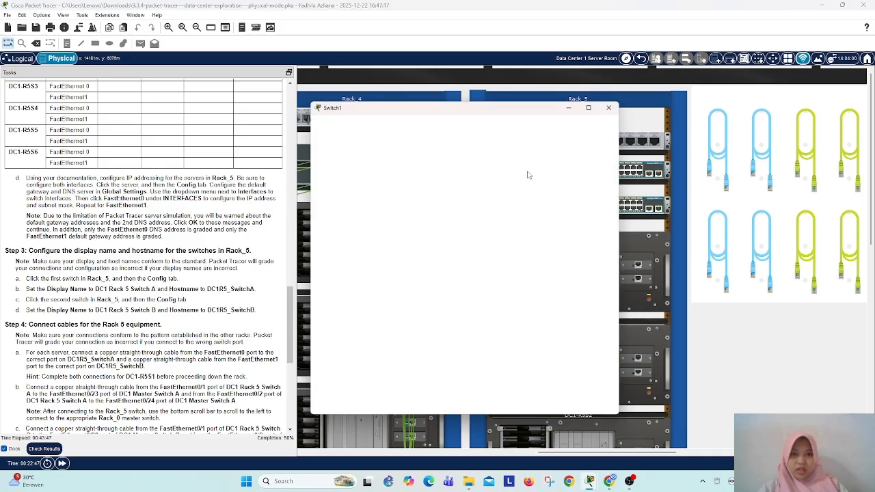
pyautogui.click(353, 121)
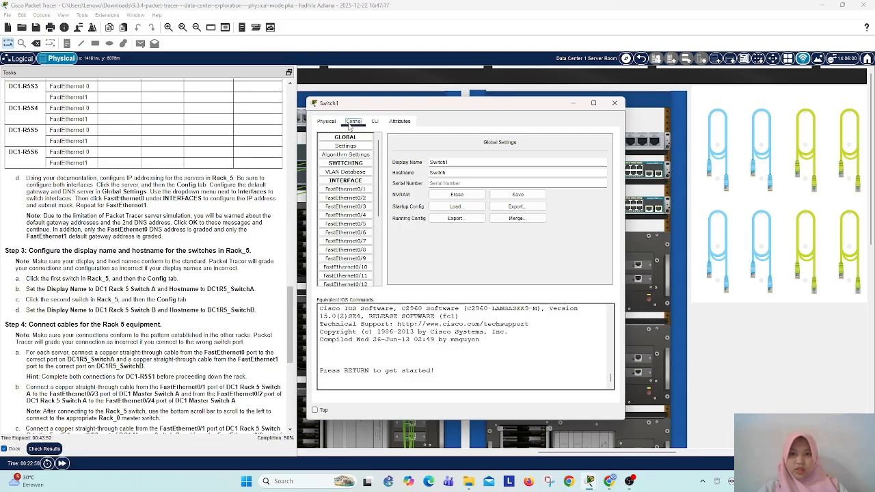
pyautogui.click(465, 163)
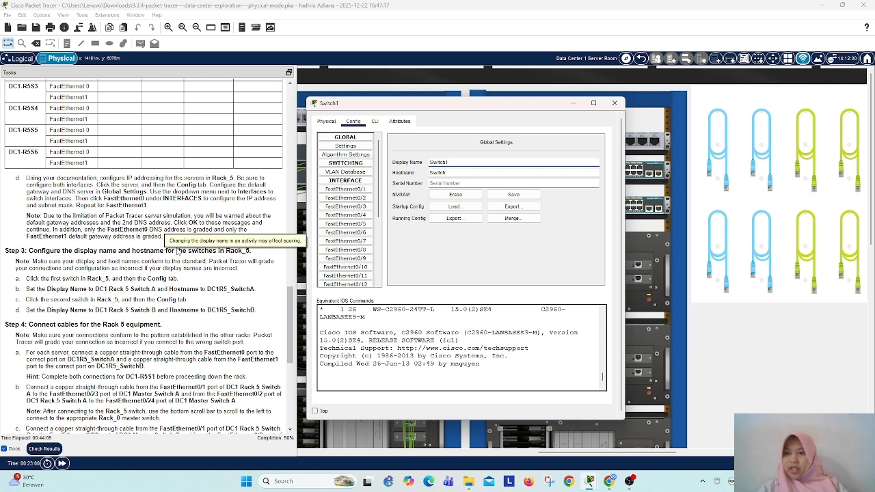
pyautogui.click(96, 290)
pyautogui.moveTo(132, 290); pyautogui.dragTo(158, 290)
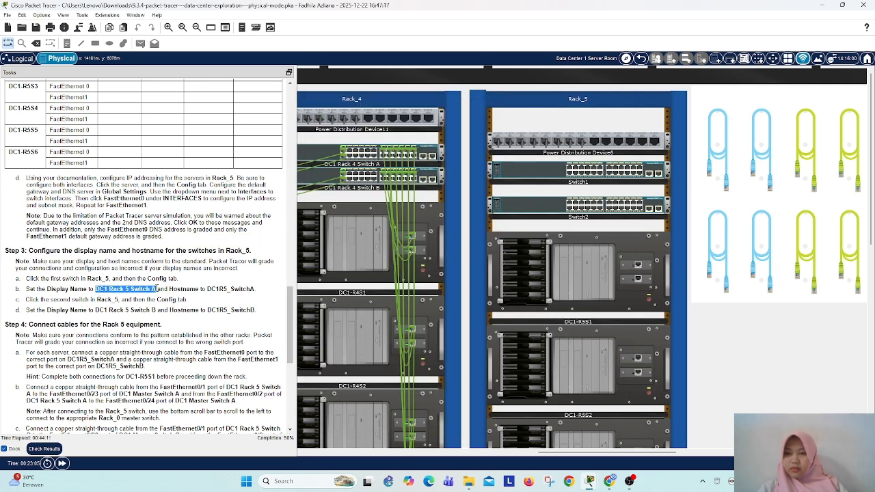
pyautogui.rightClick(141, 289)
pyautogui.click(161, 299)
pyautogui.click(551, 176)
pyautogui.moveTo(432, 160); pyautogui.dragTo(451, 164)
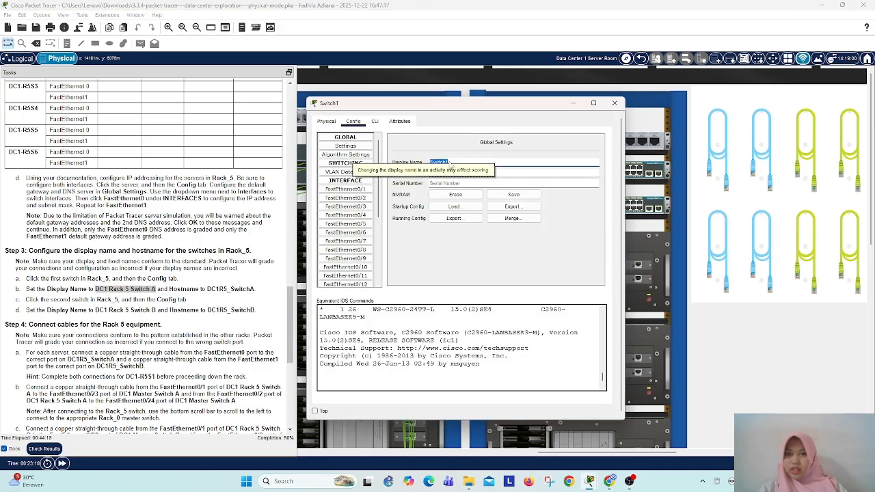
pyautogui.hotkey('ctrl', 'v')
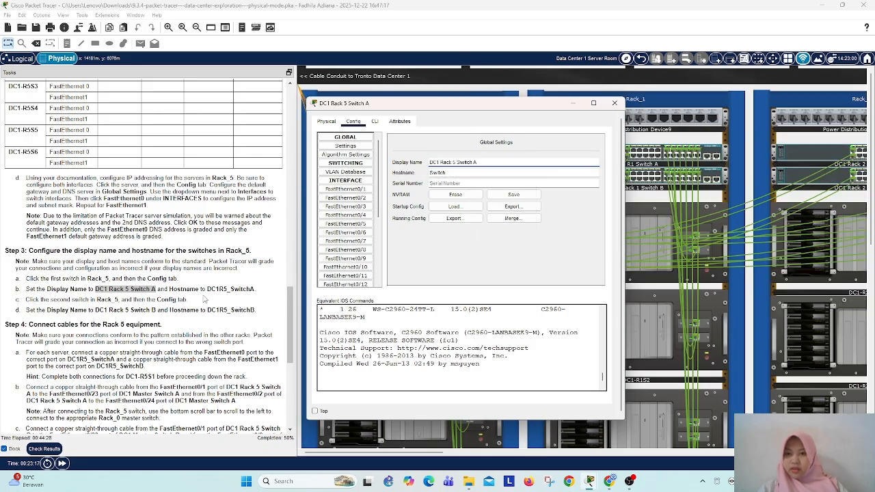
# Step: Try to set the hostname of DC1 Rack 5 Switch A to DC1R5_SwitchA, copied from the instructions, and close its window
pyautogui.moveTo(206, 290); pyautogui.dragTo(258, 290)
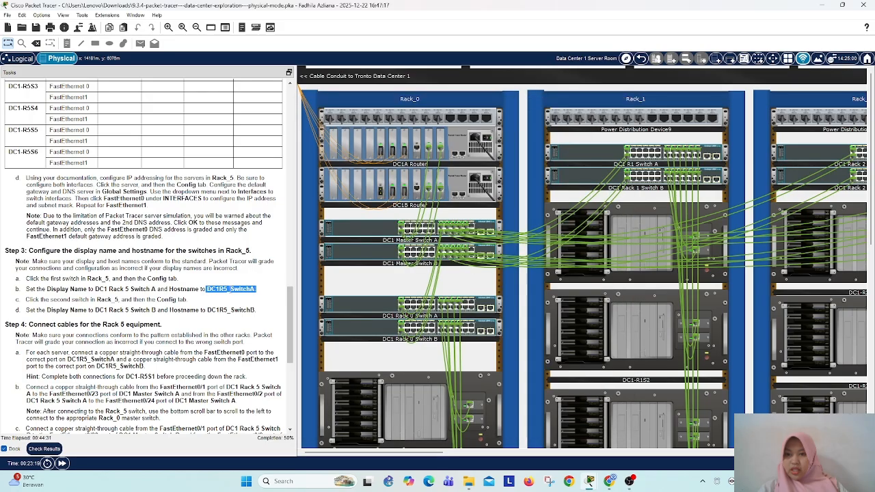
pyautogui.rightClick(229, 289)
pyautogui.click(246, 298)
pyautogui.moveTo(424, 452); pyautogui.dragTo(625, 452)
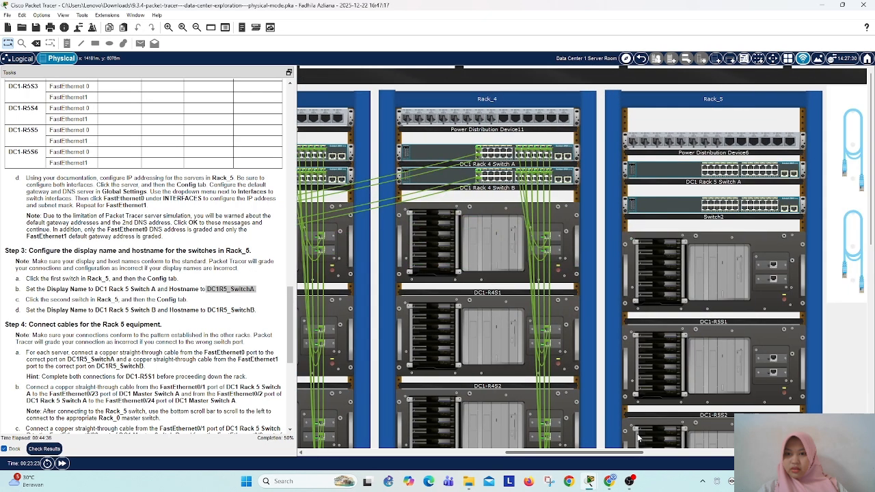
pyautogui.click(662, 180)
pyautogui.moveTo(468, 174); pyautogui.dragTo(421, 177)
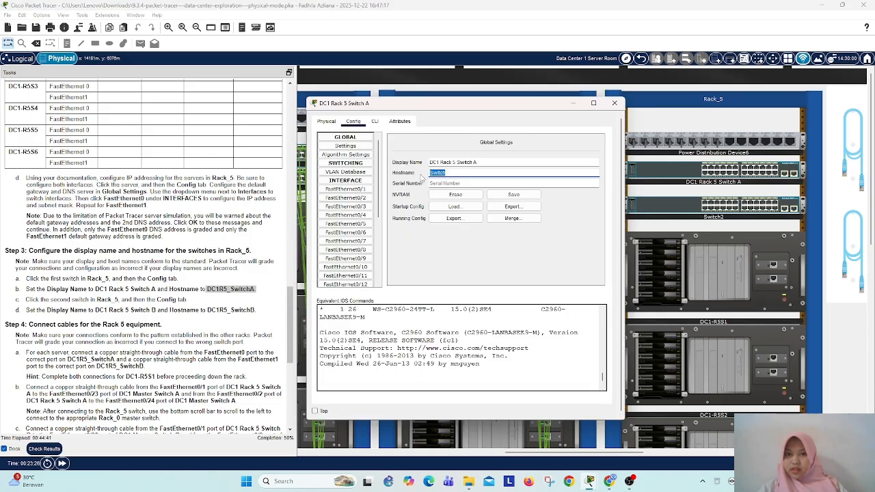
pyautogui.hotkey('ctrl', 'v')
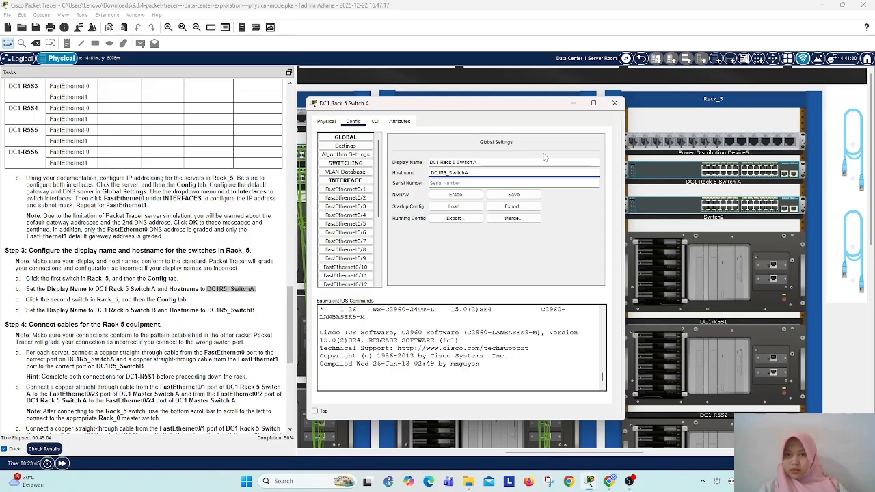
pyautogui.click(615, 102)
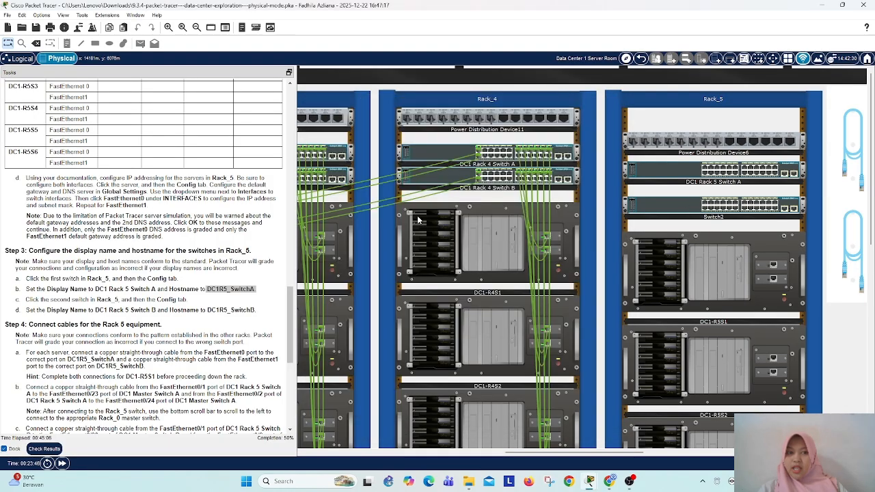
# Step: Try to set the hostname of the second Rack_5 switch to DC1R5_SwitchB, reusing the copied hostname
pyautogui.click(713, 204)
pyautogui.click(352, 121)
pyautogui.click(452, 173)
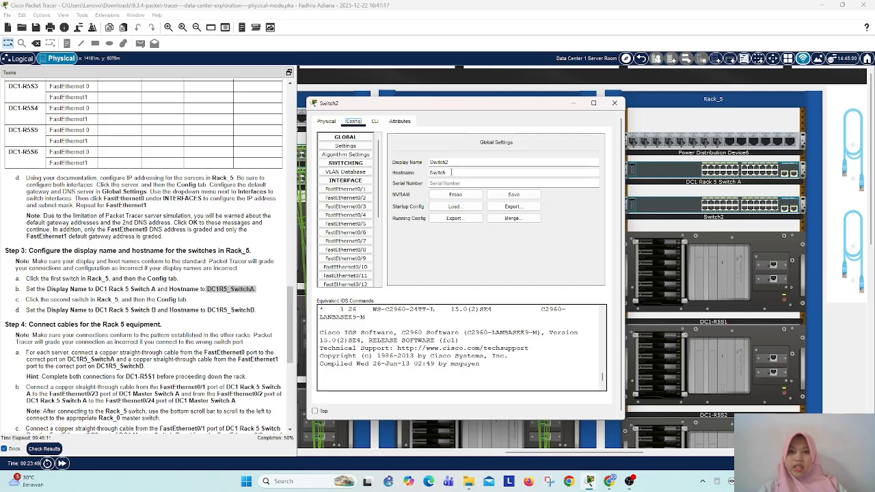
pyautogui.moveTo(451, 172); pyautogui.dragTo(425, 175)
pyautogui.hotkey('ctrl', 'v')
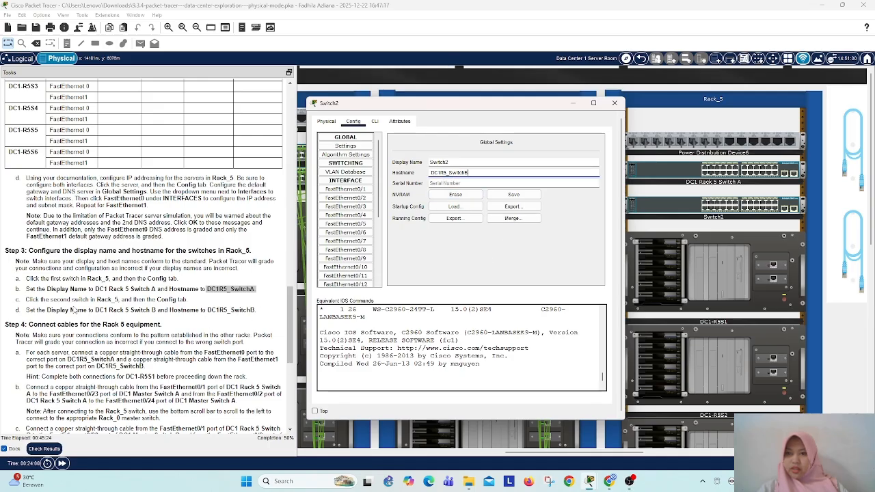
# Step: Set the second Rack_5 switch's display name to DC1 Rack 5 Switch B, copied from the instructions, and close its window
pyautogui.moveTo(95, 310); pyautogui.dragTo(154, 311)
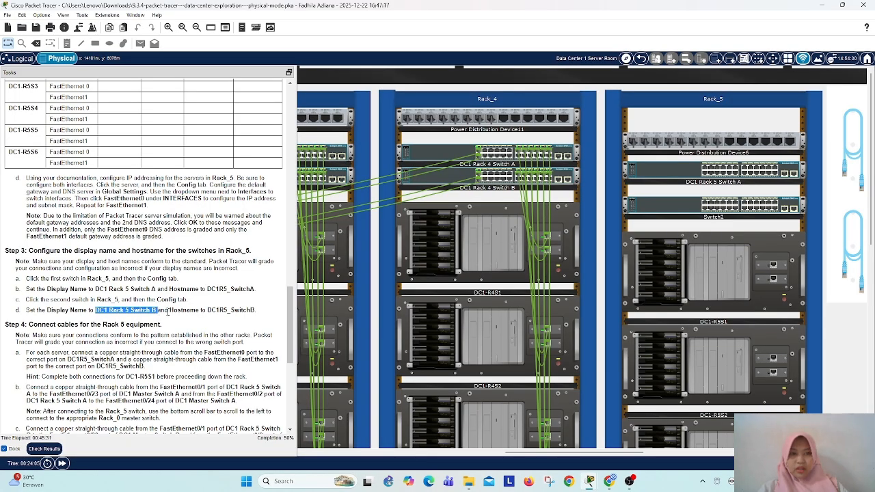
pyautogui.rightClick(150, 311)
pyautogui.click(168, 317)
pyautogui.click(684, 217)
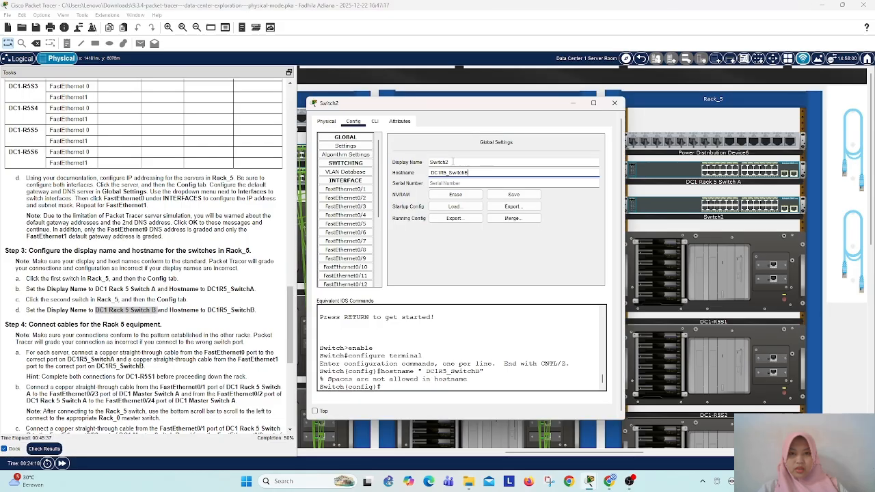
pyautogui.doubleClick(438, 162)
pyautogui.hotkey('ctrl', 'v')
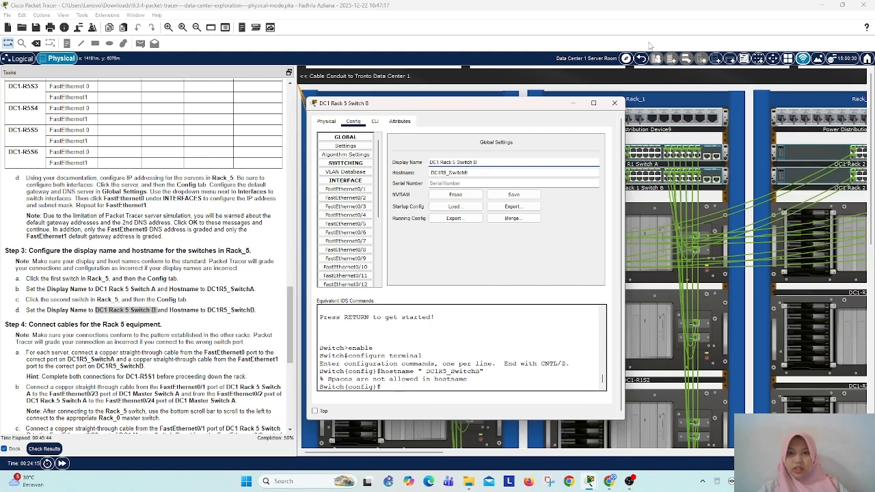
pyautogui.click(614, 104)
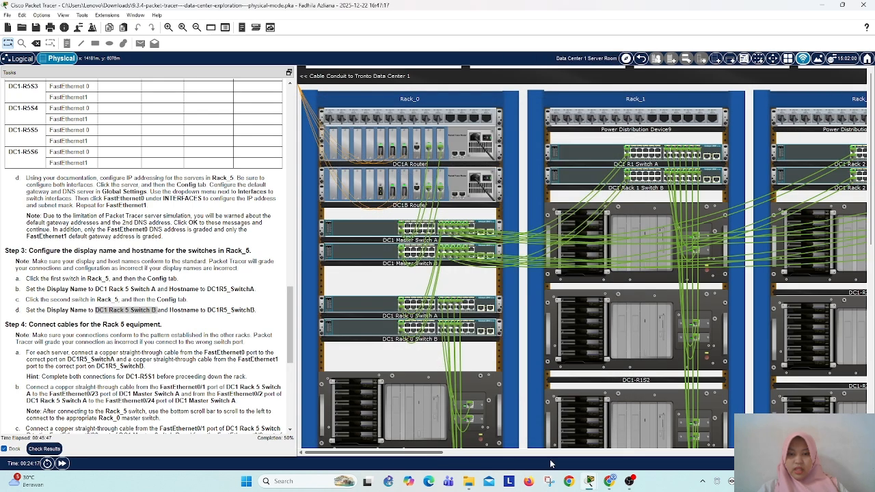
# Step: Connect a copper straight-through cable from FastEthernet0 of DC1-R5S1 to the FastEthernet0/13 port of DC1 Rack 5 Switch A
pyautogui.click(560, 453)
pyautogui.scroll(-3, 101, 314)
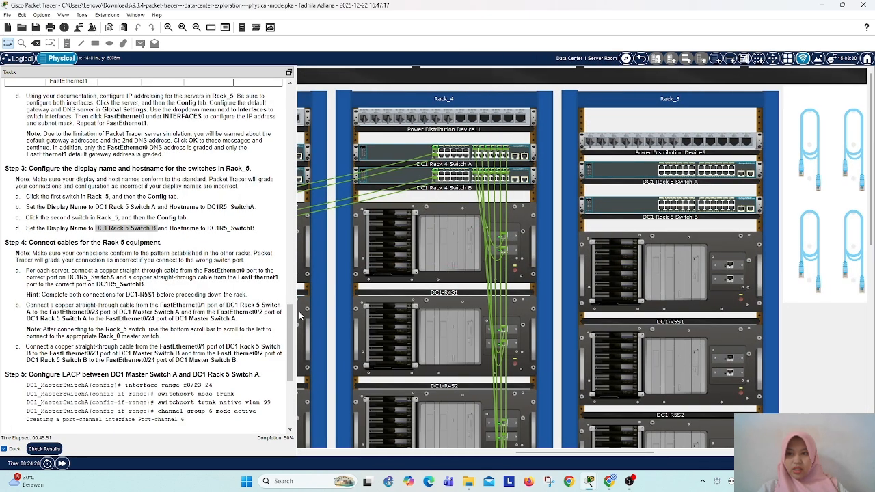
pyautogui.scroll(-2, 48, 216)
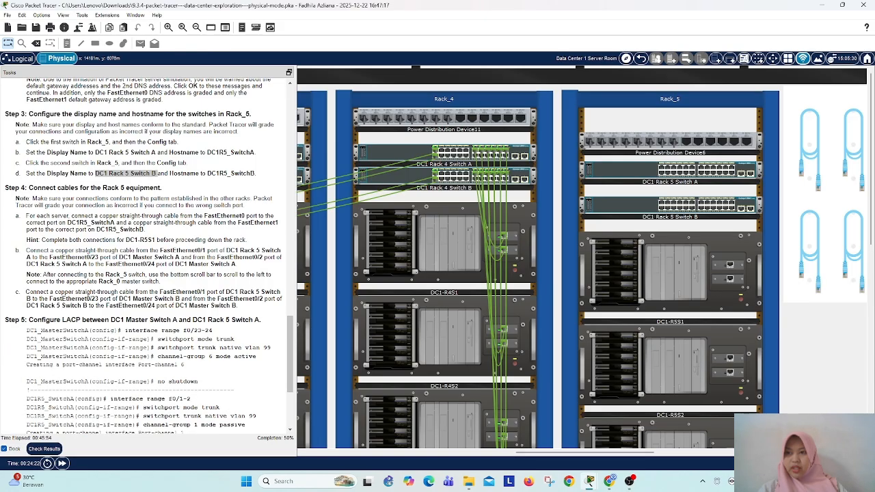
pyautogui.moveTo(626, 452); pyautogui.dragTo(676, 453)
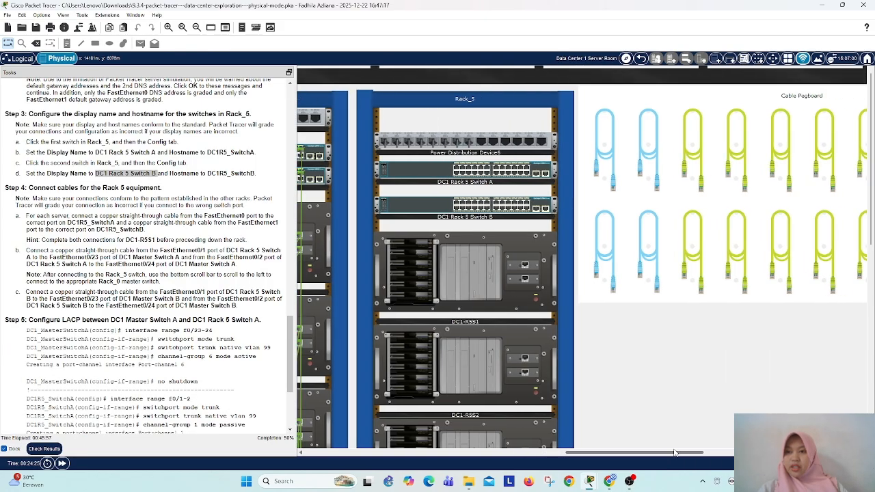
pyautogui.click(695, 182)
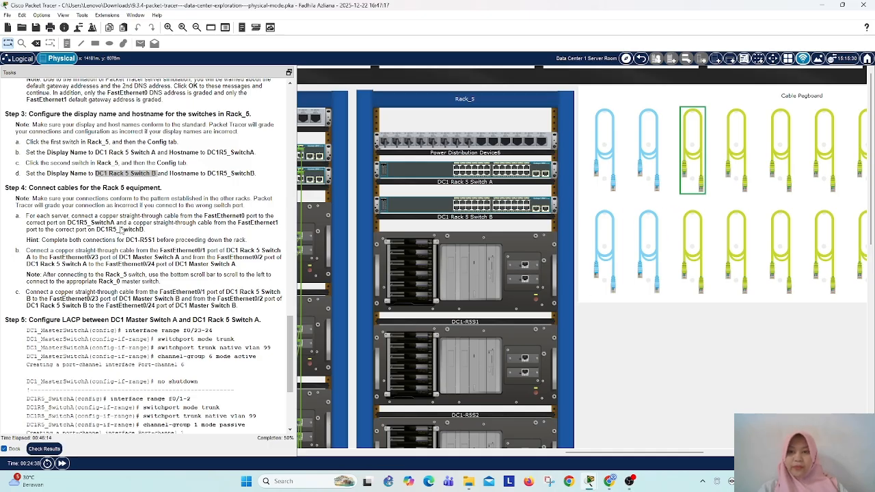
pyautogui.click(524, 264)
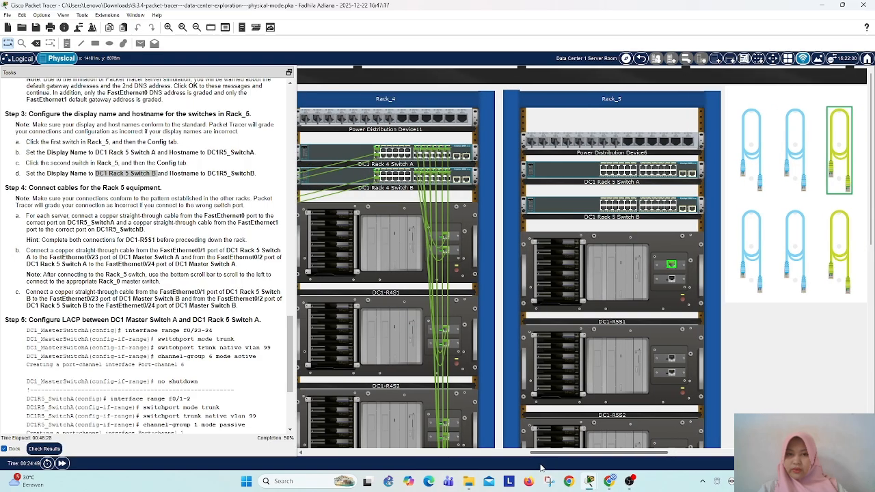
pyautogui.moveTo(601, 452); pyautogui.dragTo(555, 452)
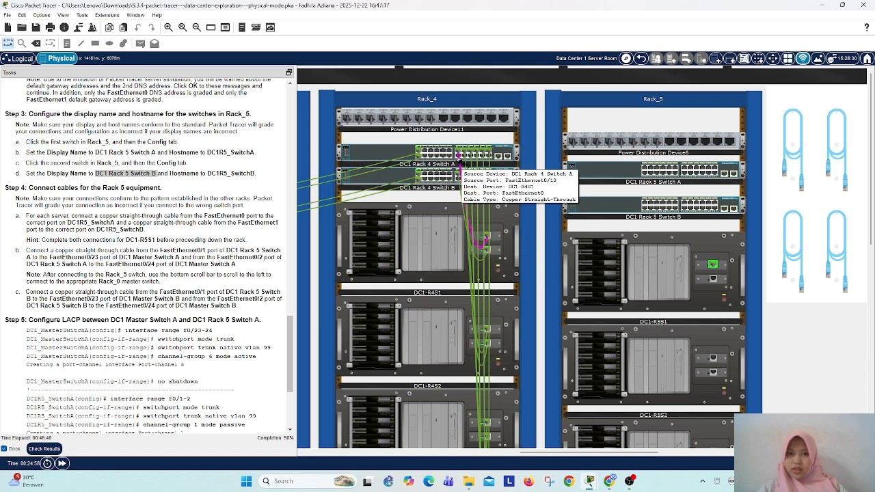
pyautogui.click(687, 174)
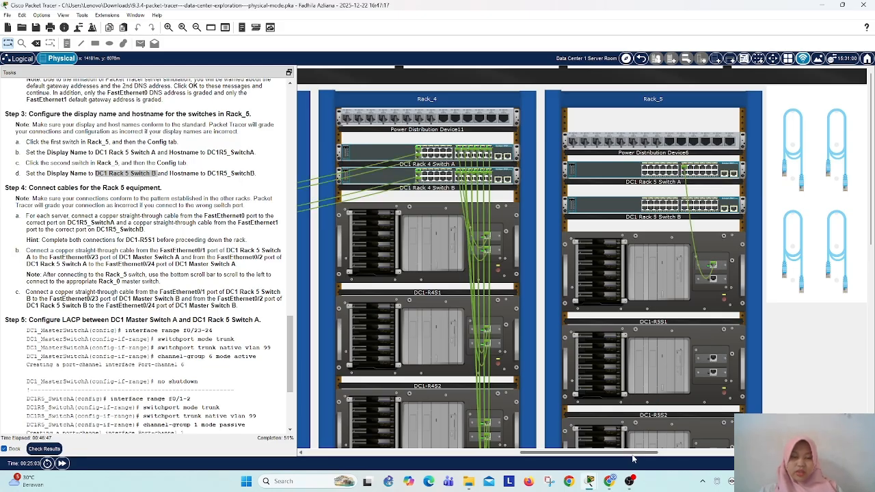
# Step: Connect a copper straight-through cable from FastEthernet1 of DC1-R5S1 to the FastEthernet0/13 port of DC1 Rack 5 Switch B
pyautogui.moveTo(632, 455); pyautogui.dragTo(708, 455)
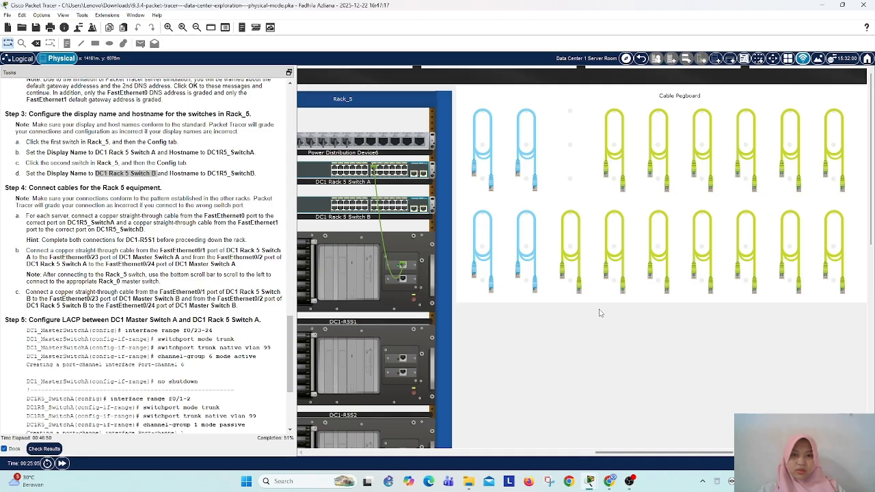
pyautogui.click(571, 271)
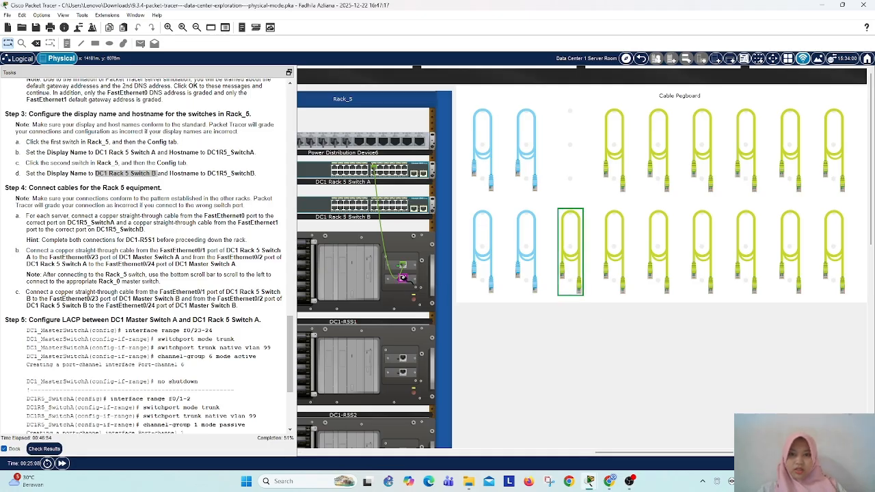
pyautogui.click(403, 277)
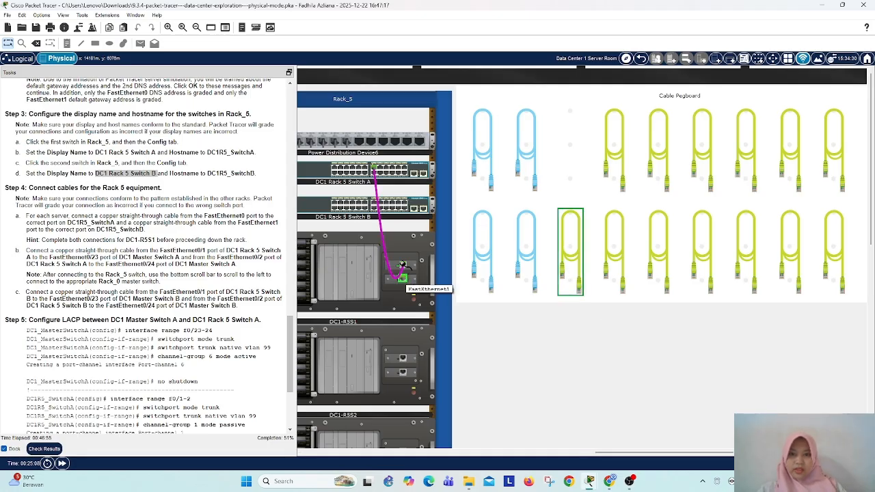
pyautogui.click(373, 203)
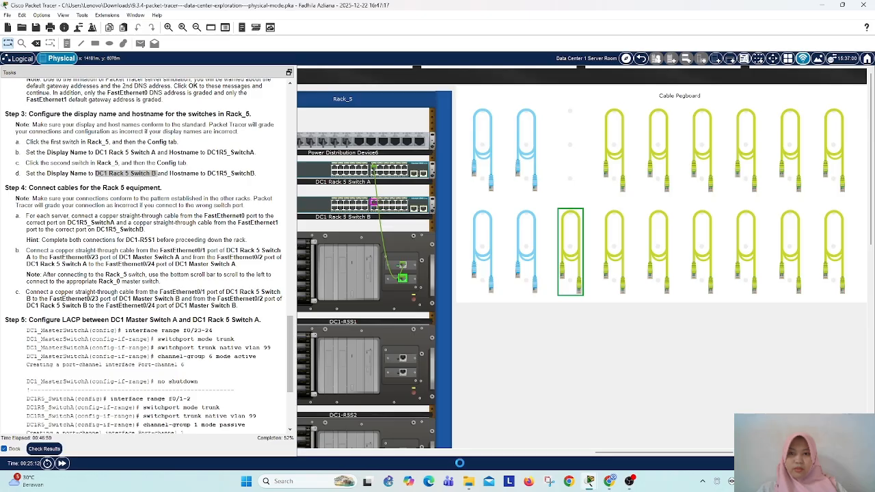
# Step: Check the server port pattern in Rack_4 and cable FastEthernet0 of DC1-R5S2 to the next upper-row port of DC1 Rack 5 Switch A
pyautogui.moveTo(654, 459); pyautogui.dragTo(574, 459)
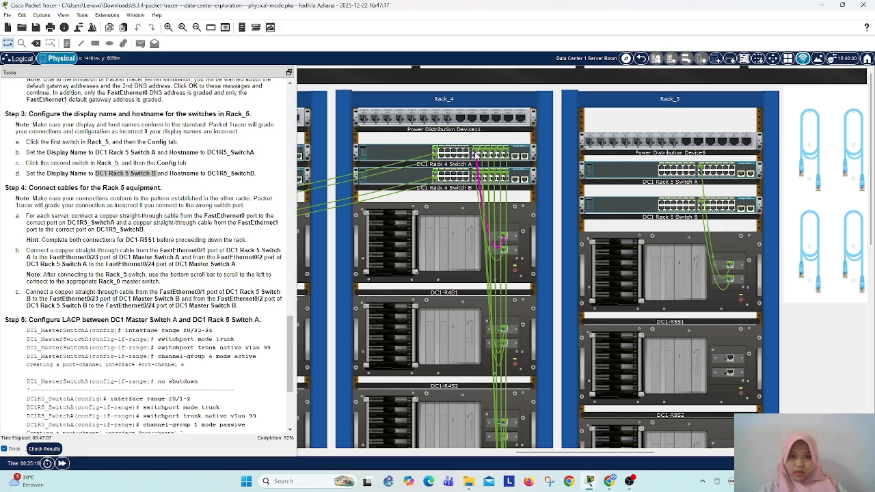
pyautogui.moveTo(477, 159)
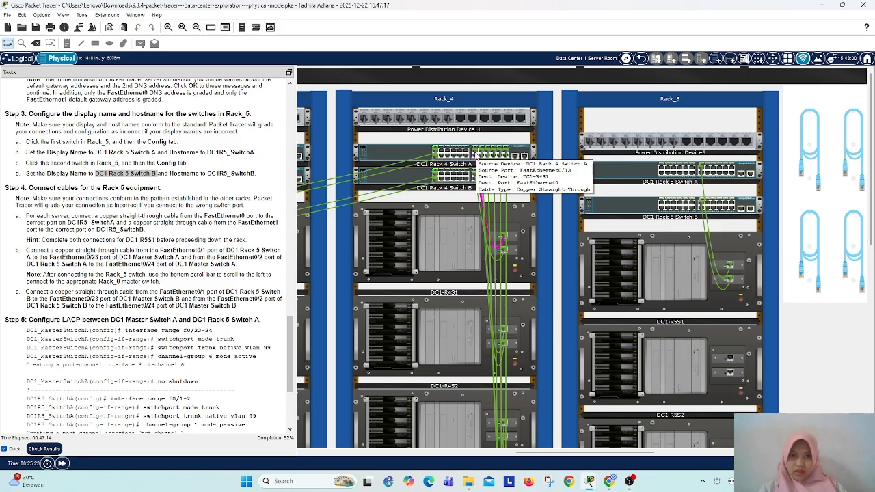
pyautogui.moveTo(476, 181)
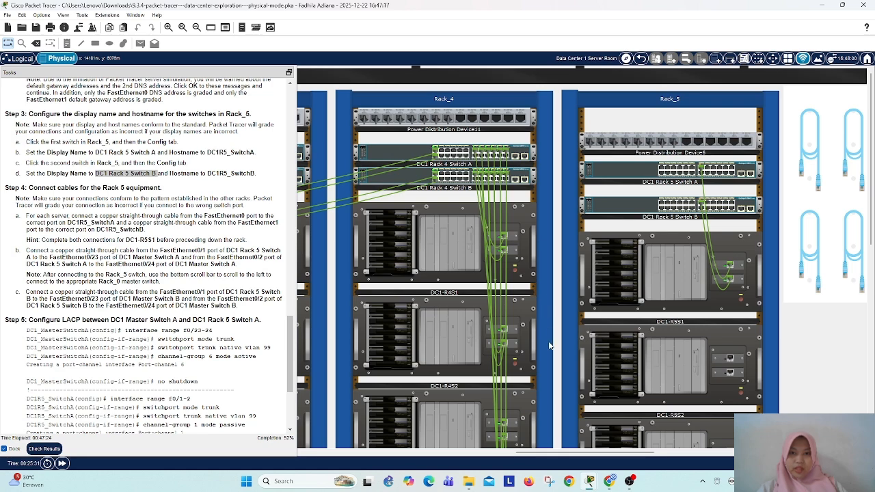
pyautogui.moveTo(650, 453); pyautogui.dragTo(701, 453)
pyautogui.click(716, 250)
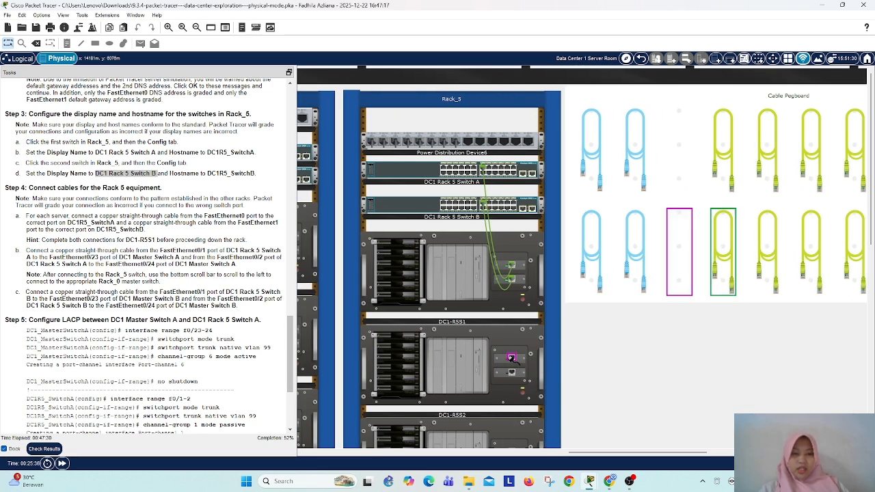
pyautogui.click(489, 169)
# Step: Cable FastEthernet1 of DC1-R5S2 to DC1 Rack 5 Switch B, moving the switch end from FastEthernet0/17 to the upper-row port beside FastEthernet0/13
pyautogui.click(760, 254)
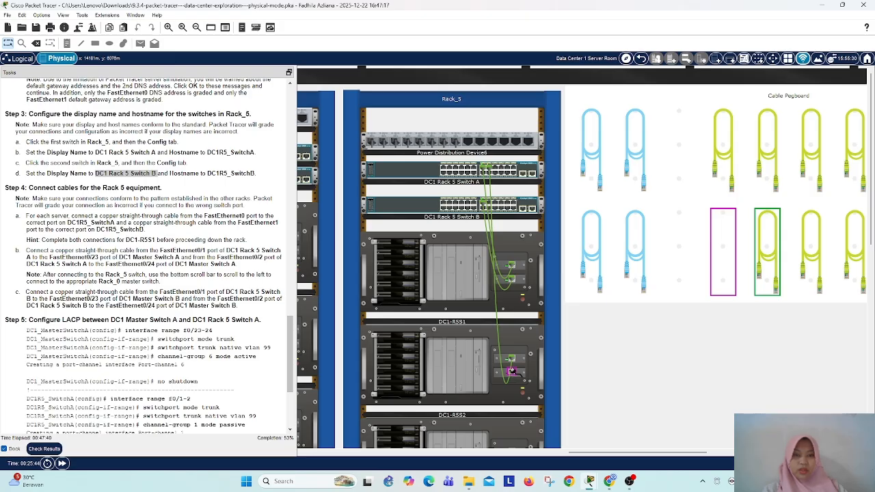
pyautogui.click(489, 169)
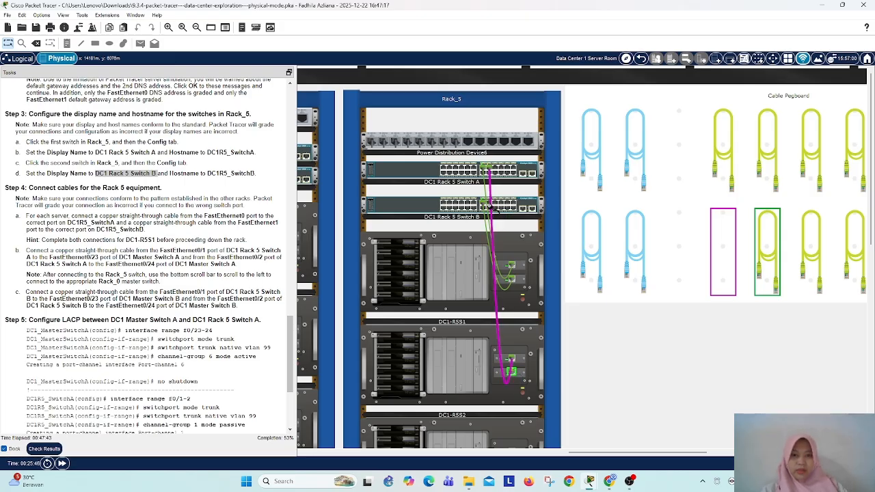
pyautogui.click(488, 203)
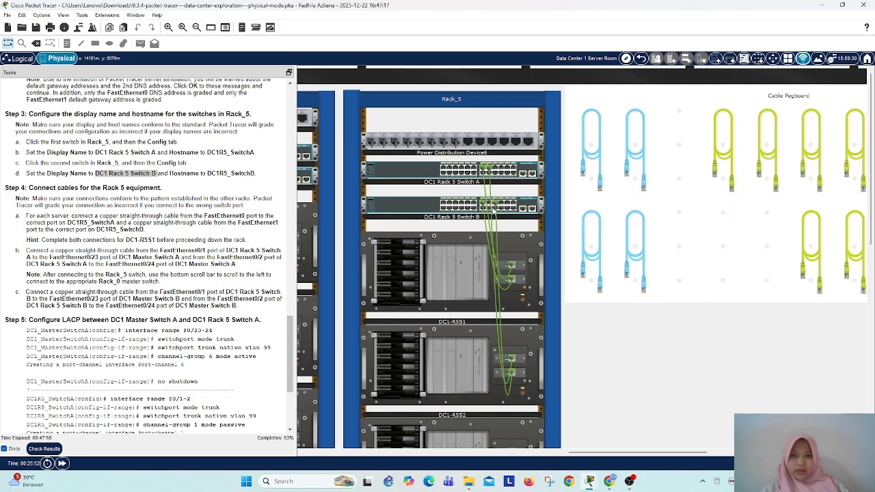
pyautogui.doubleClick(496, 206)
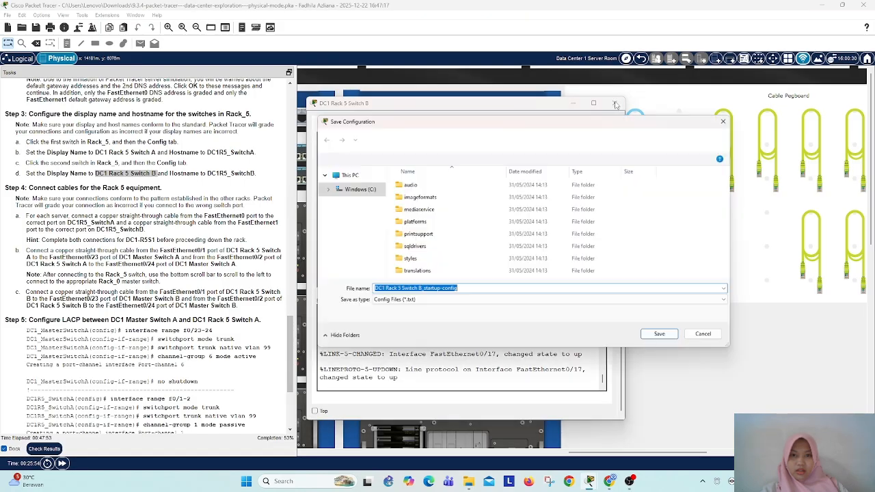
pyautogui.click(733, 117)
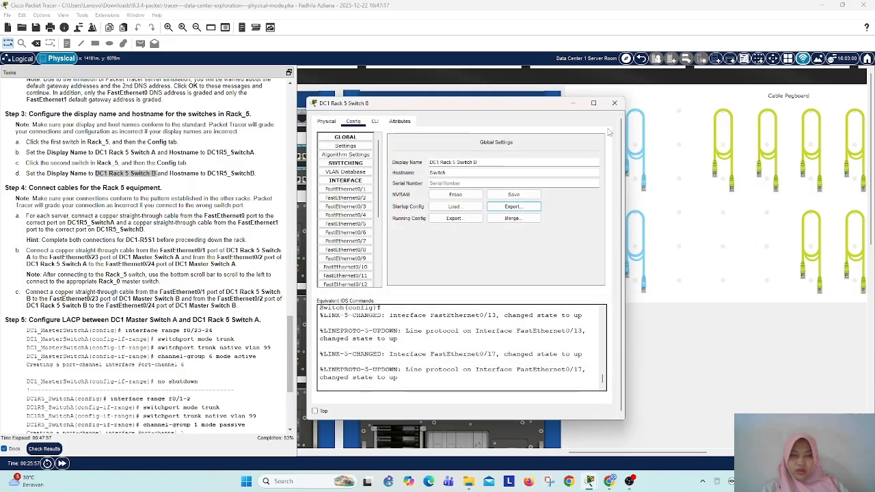
pyautogui.click(615, 102)
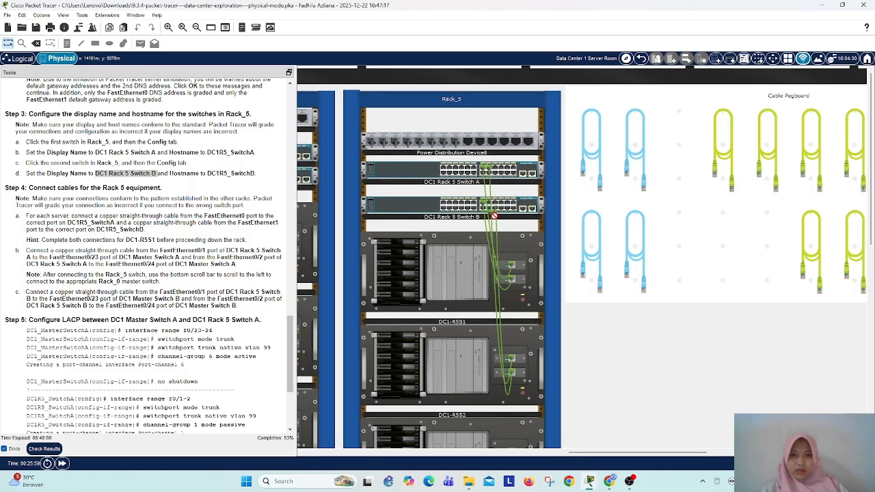
pyautogui.click(490, 203)
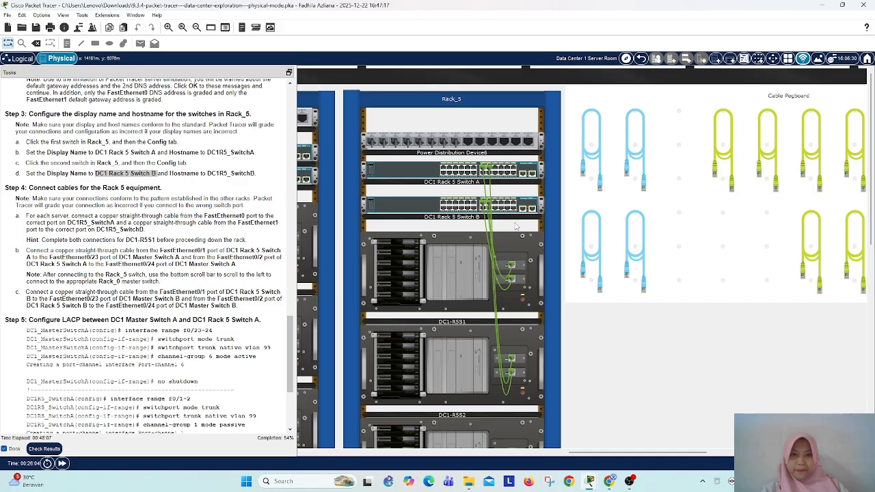
# Step: Cable DC1-R5S3's FastEthernet0 to the third used upper-row port of DC1 Rack 5 Switch A and its FastEthernet1 to FastEthernet0/17 of Switch B
pyautogui.click(735, 174)
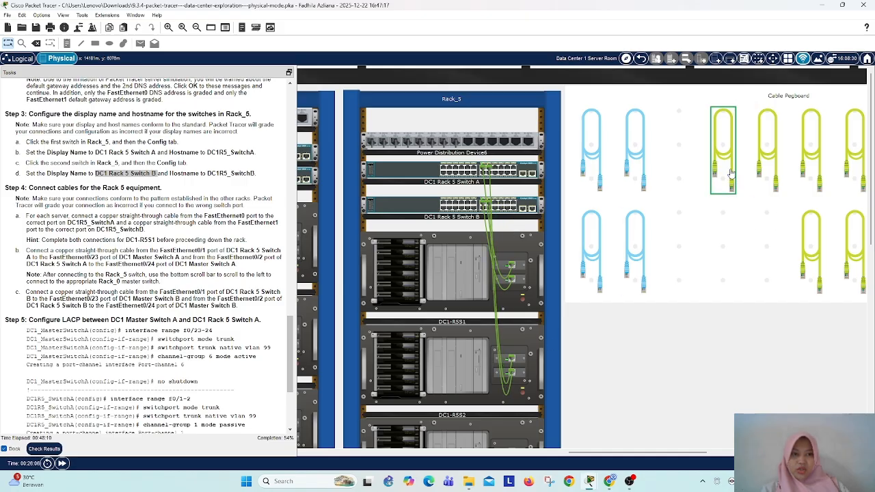
pyautogui.scroll(-2, 601, 355)
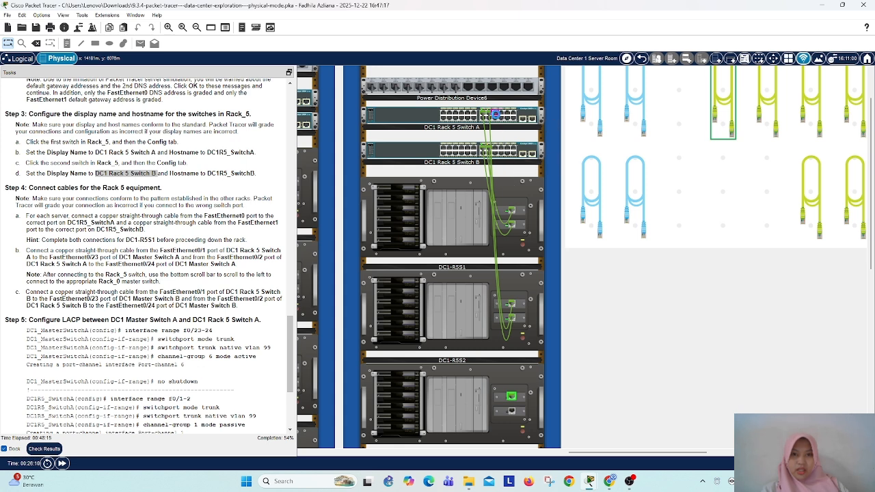
pyautogui.click(499, 117)
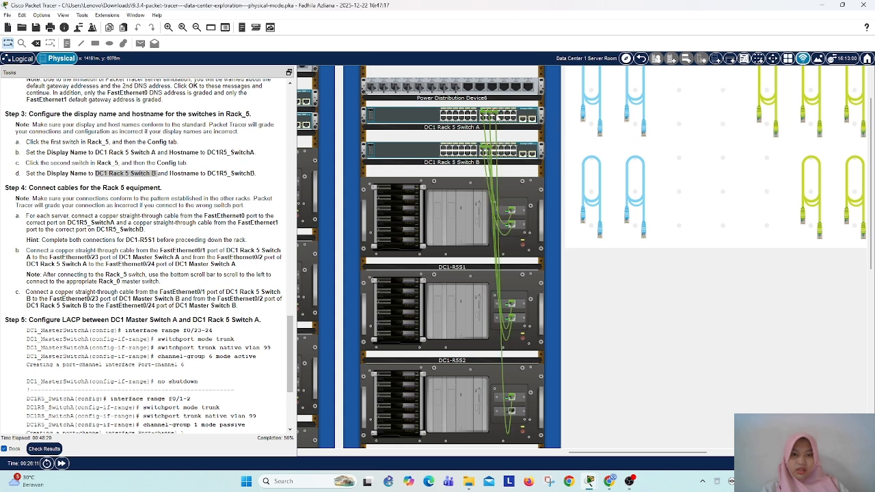
pyautogui.click(767, 103)
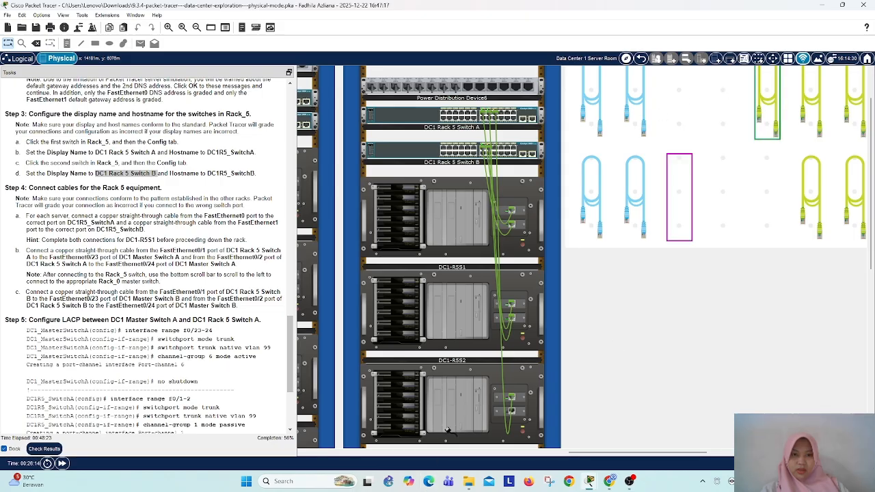
pyautogui.click(512, 411)
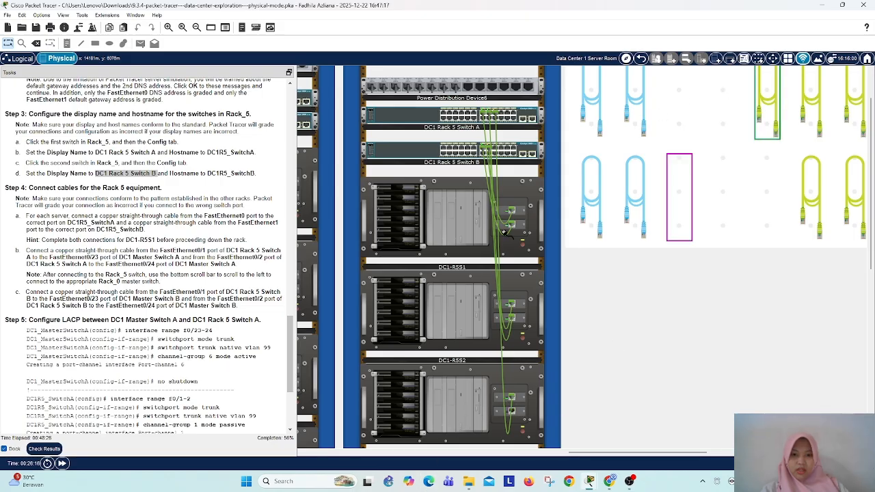
pyautogui.click(500, 151)
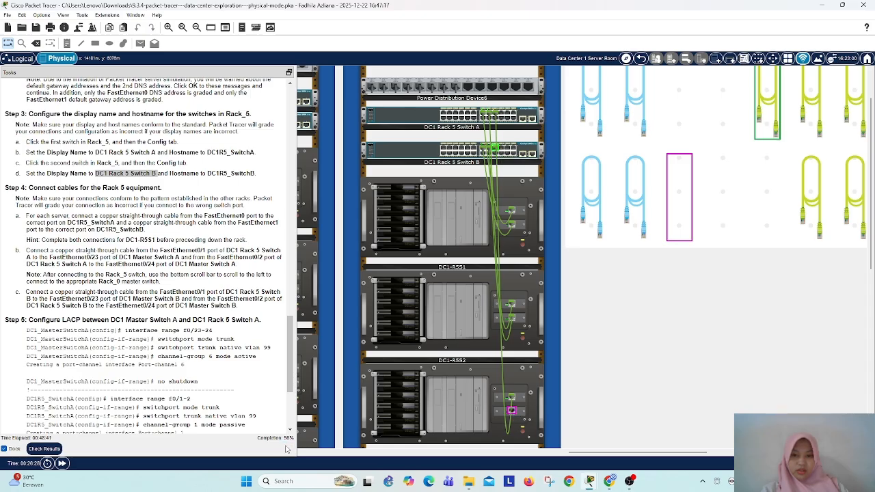
# Step: Connect a copper straight-through cable from FastEthernet0 of DC1-R5S4 to the next free upper-row port of DC1 Rack 5 Switch A
pyautogui.click(816, 199)
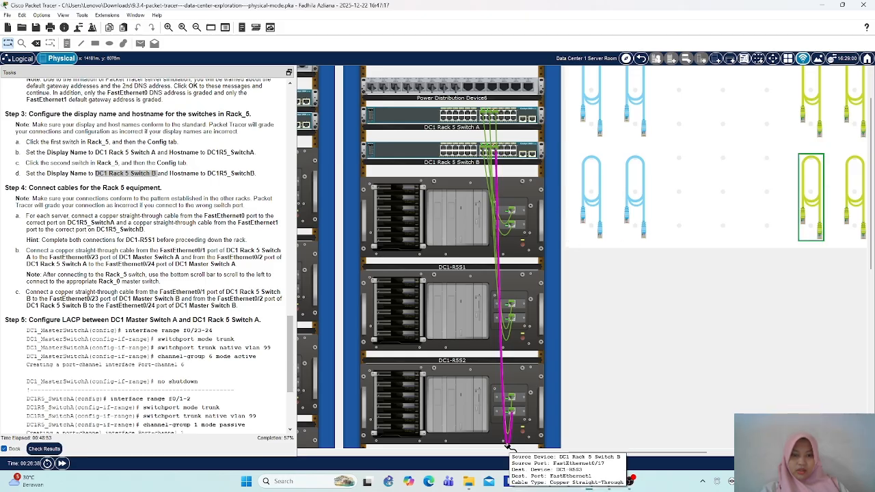
pyautogui.scroll(-2, 523, 430)
pyautogui.click(512, 381)
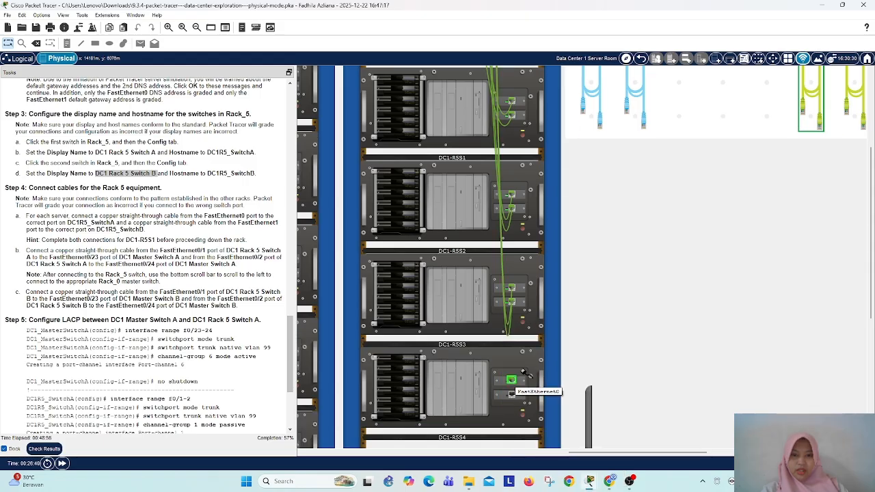
pyautogui.scroll(3, 540, 364)
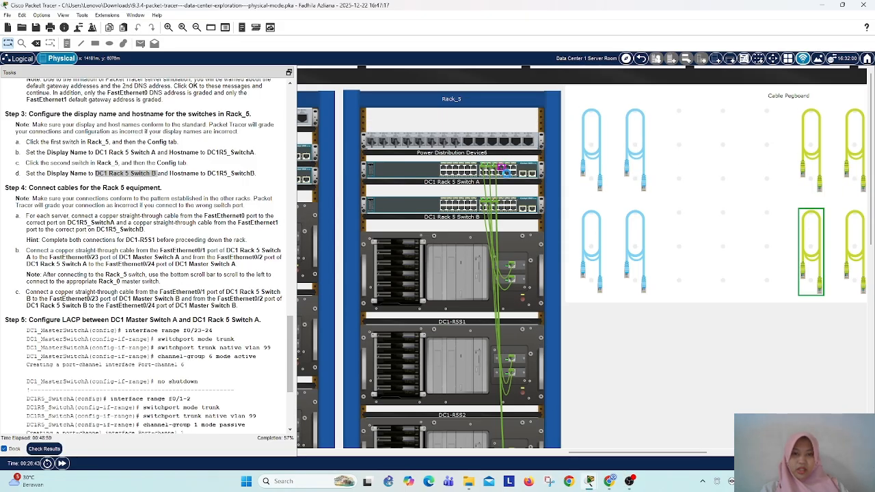
pyautogui.click(538, 231)
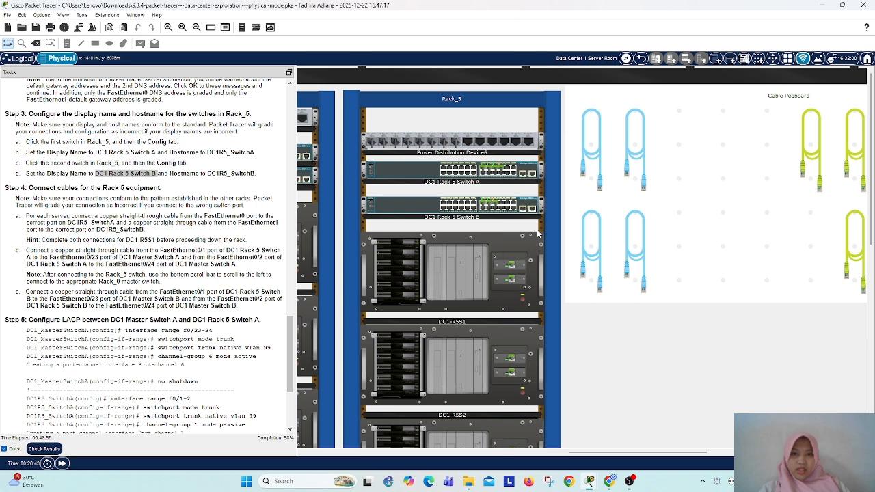
# Step: Connect a copper straight-through cable from FastEthernet1 of DC1-R5S4 to the next upper-row port after FastEthernet0/17 on DC1 Rack 5 Switch B
pyautogui.scroll(-2, 538, 233)
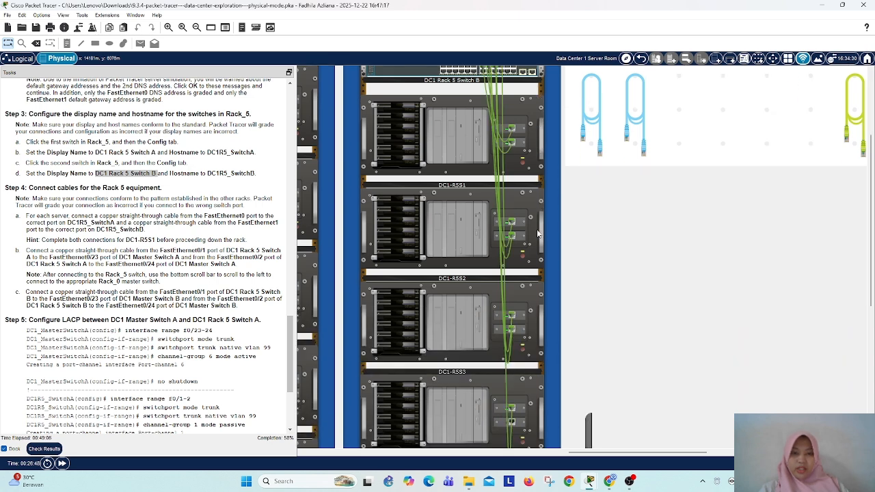
pyautogui.scroll(-3, 538, 233)
pyautogui.scroll(5, 633, 237)
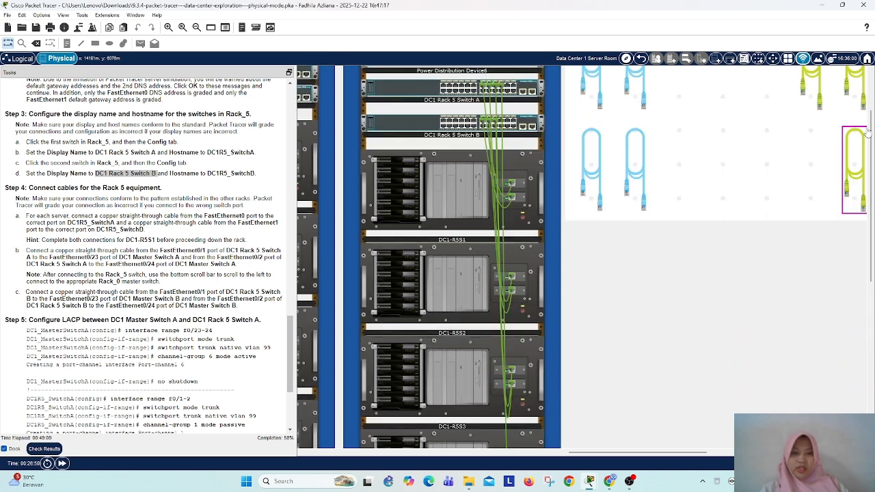
pyautogui.click(811, 104)
pyautogui.scroll(-3, 629, 254)
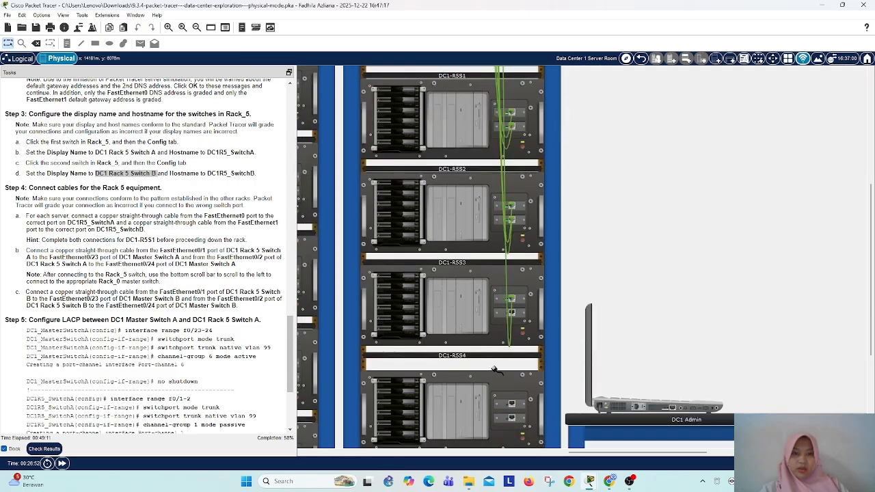
pyautogui.click(513, 313)
pyautogui.scroll(5, 512, 313)
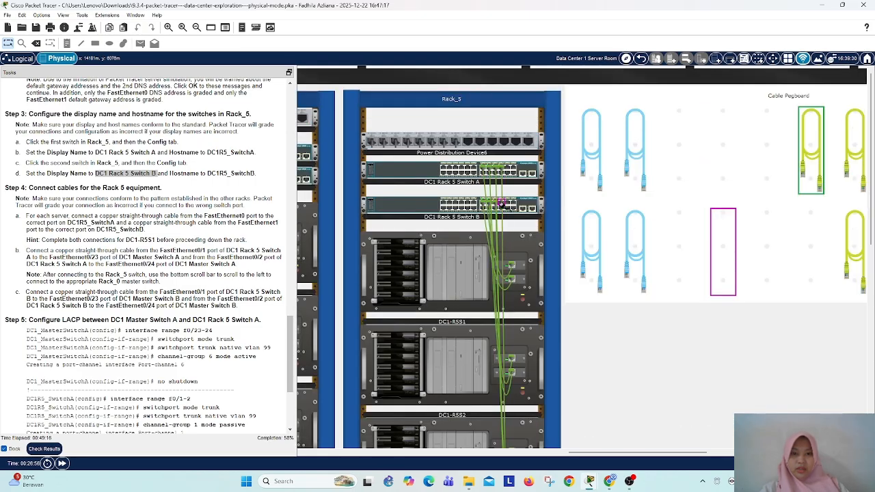
pyautogui.click(502, 203)
pyautogui.click(507, 205)
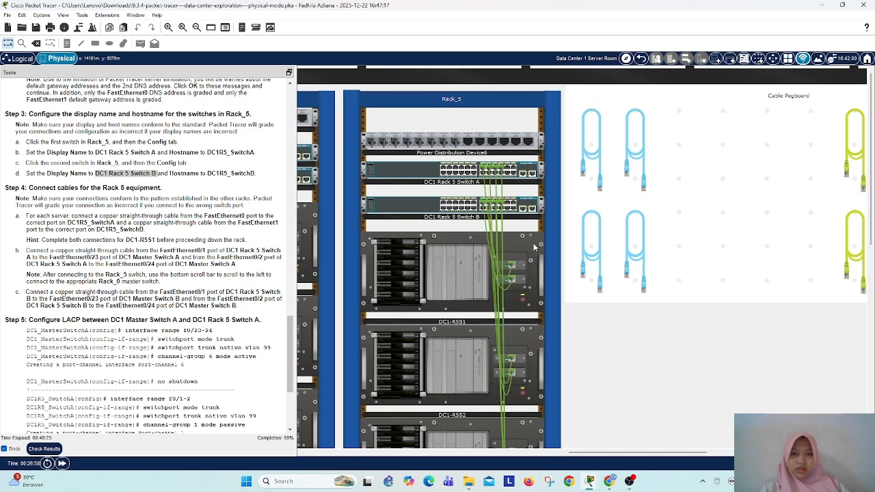
# Step: Connect a copper straight-through cable from FastEthernet0 of DC1-R5S5 to FastEthernet0/21 of DC1 Rack 5 Switch A
pyautogui.scroll(-4, 381, 369)
pyautogui.scroll(4, 381, 369)
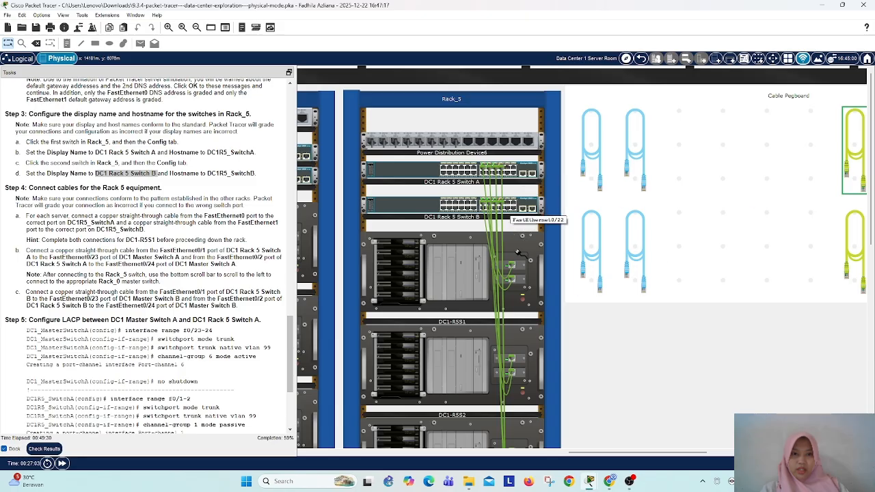
pyautogui.scroll(-7, 518, 221)
pyautogui.click(512, 267)
pyautogui.scroll(7, 512, 218)
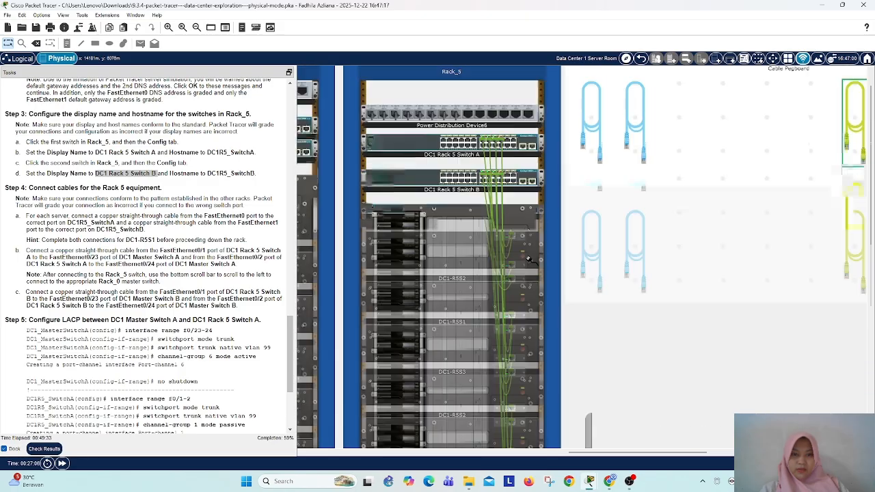
pyautogui.click(510, 166)
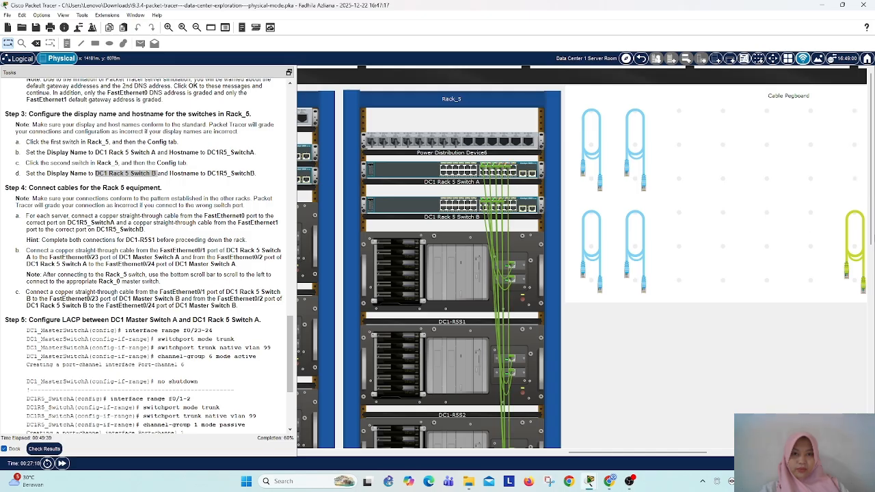
pyautogui.scroll(-7, 513, 308)
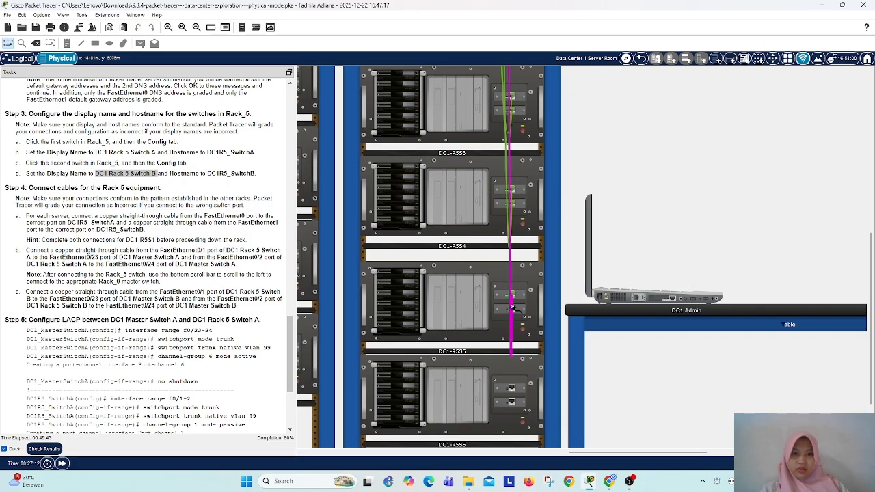
pyautogui.click(513, 308)
pyautogui.scroll(7, 512, 300)
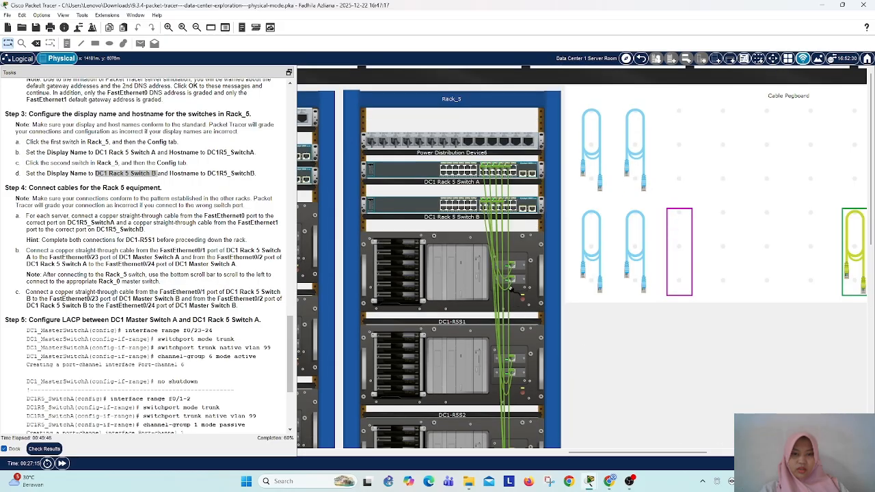
pyautogui.moveTo(508, 205)
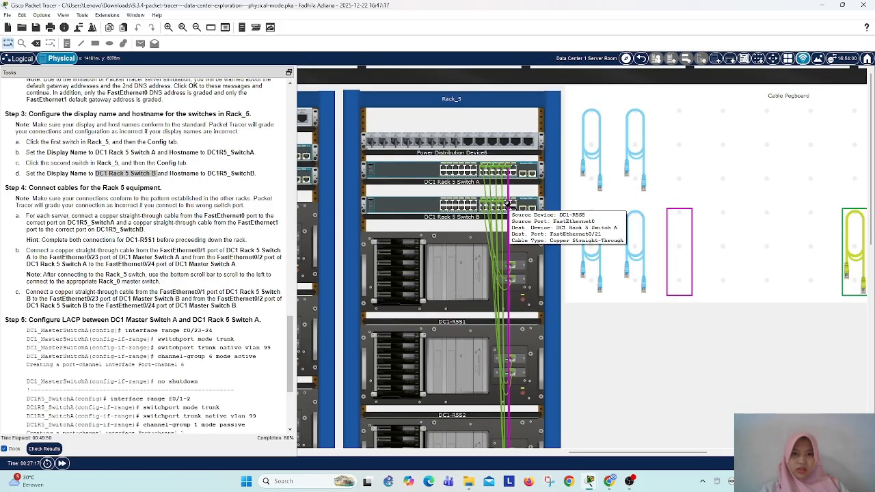
pyautogui.click(508, 202)
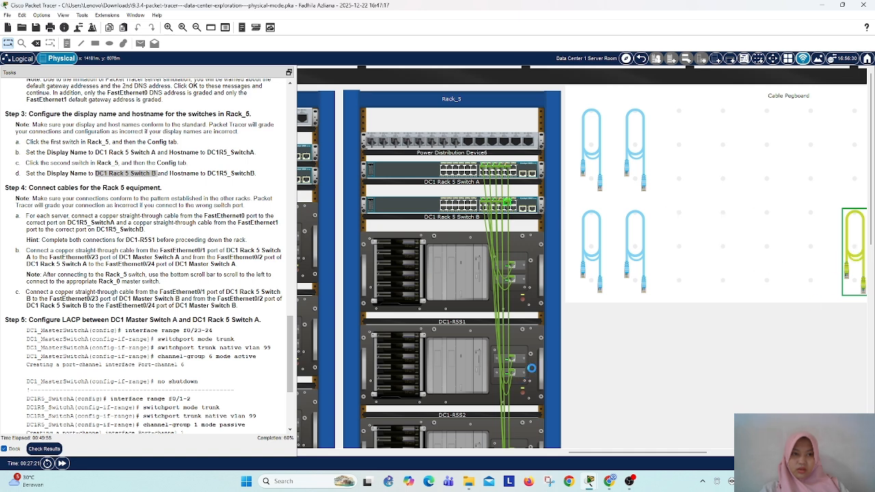
pyautogui.scroll(-5, 538, 361)
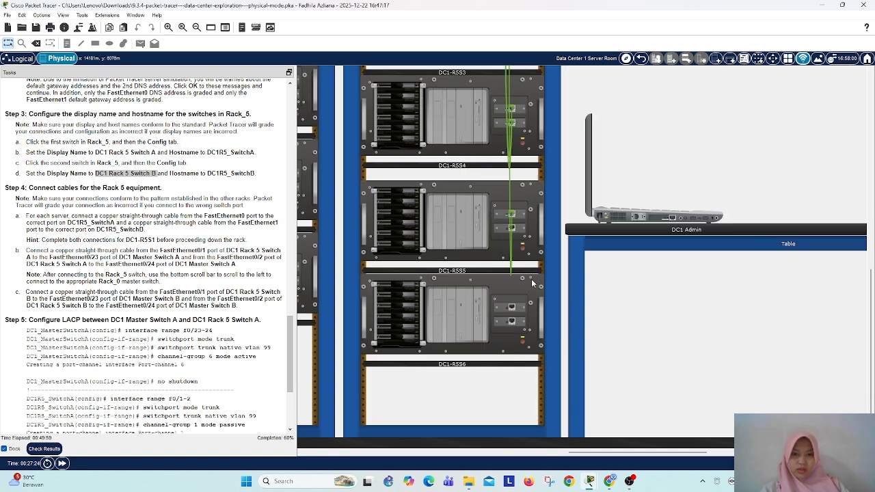
# Step: Connect a copper straight-through cable from FastEthernet1 of DC1-R5S5 to FastEthernet0/21 of DC1 Rack 5 Switch B
pyautogui.scroll(5, 531, 279)
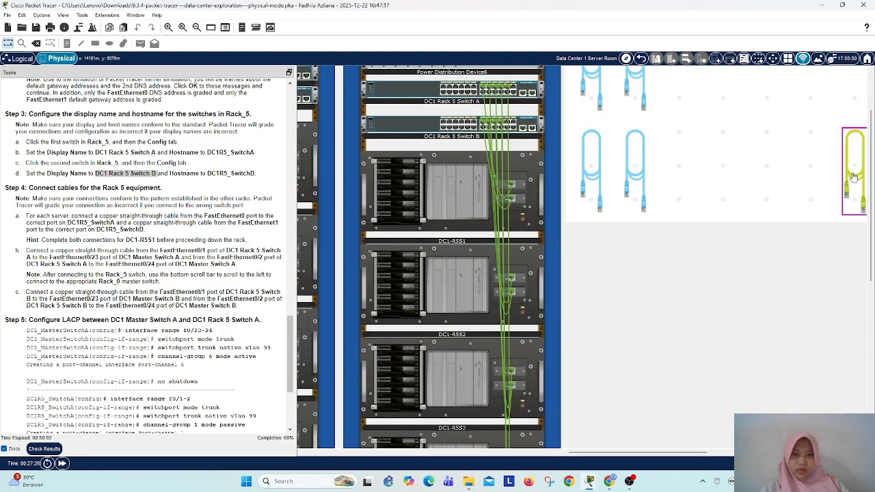
pyautogui.click(853, 178)
pyautogui.scroll(-4, 530, 342)
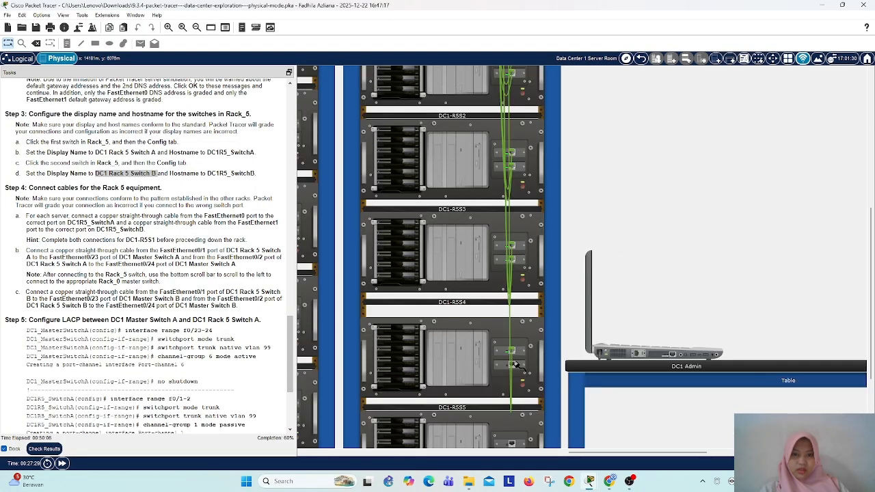
pyautogui.click(513, 364)
pyautogui.scroll(5, 514, 365)
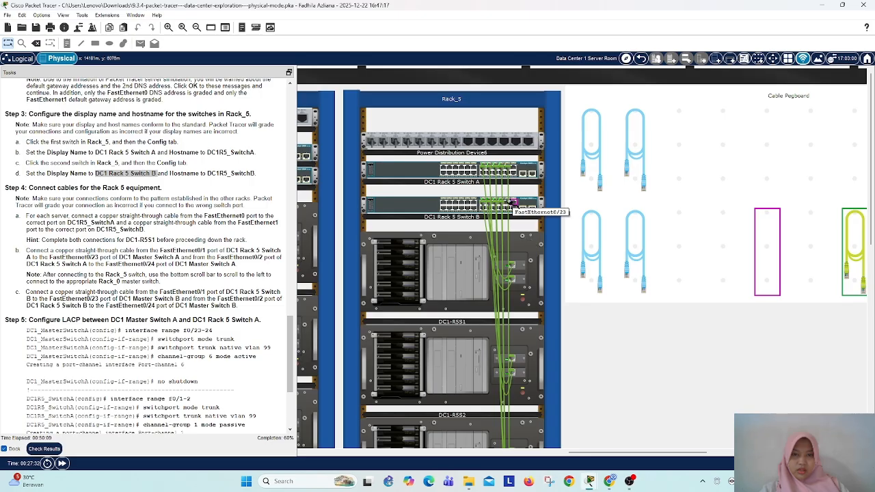
pyautogui.click(513, 203)
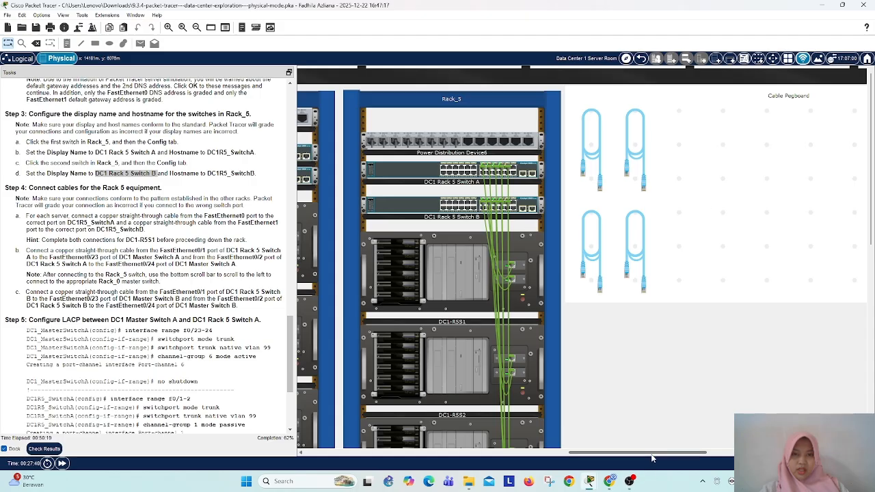
# Step: Connect a copper straight-through cable from FastEthernet0 of DC1-R5S6 to FastEthernet0/23, the last upper-row port of DC1 Rack 5 Switch A
pyautogui.moveTo(651, 453); pyautogui.dragTo(702, 454)
pyautogui.moveTo(688, 276); pyautogui.dragTo(557, 263)
pyautogui.moveTo(633, 453); pyautogui.dragTo(578, 459)
pyautogui.scroll(-5, 568, 356)
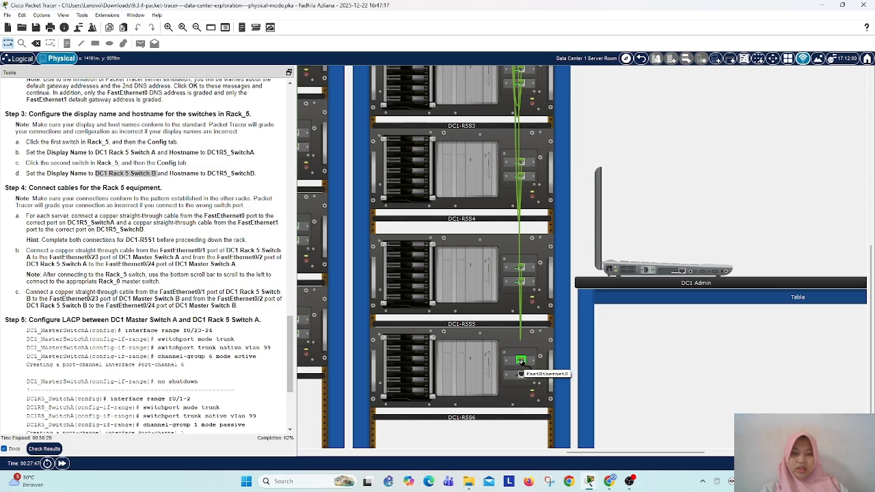
pyautogui.scroll(5, 586, 381)
pyautogui.click(522, 168)
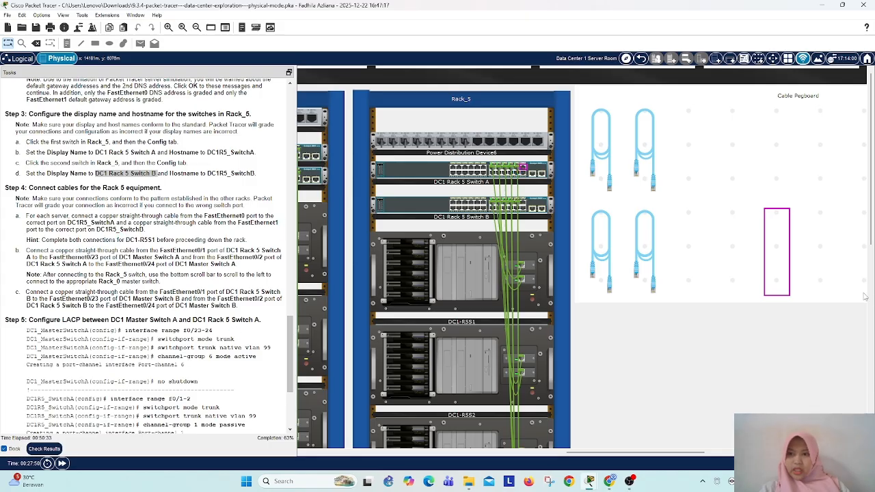
# Step: Connect a copper straight-through cable from FastEthernet1 of DC1-R5S6 to FastEthernet0/23 of DC1 Rack 5 Switch B and check the server cabling
pyautogui.moveTo(636, 453); pyautogui.dragTo(559, 470)
pyautogui.scroll(-5, 584, 412)
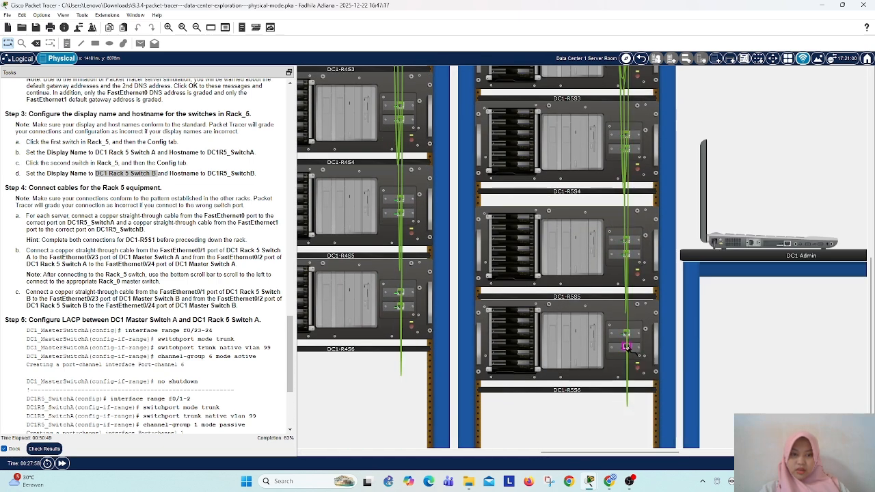
pyautogui.scroll(3, 629, 314)
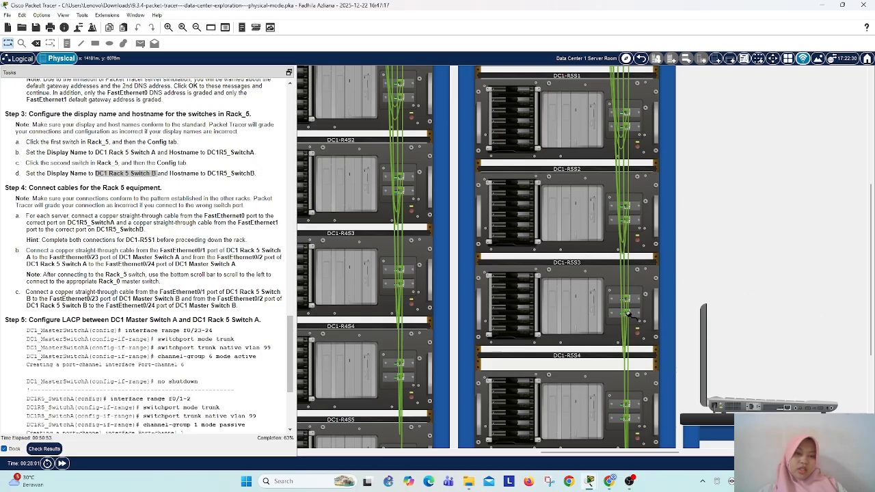
pyautogui.scroll(4, 629, 314)
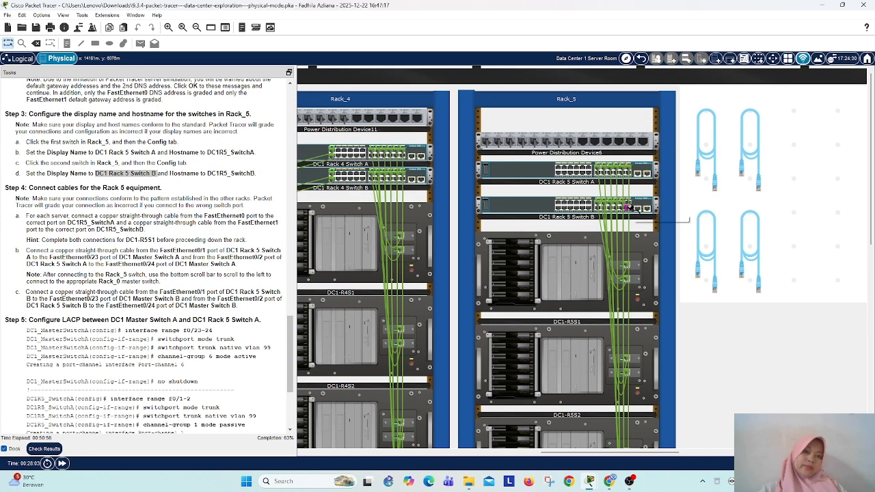
pyautogui.click(628, 207)
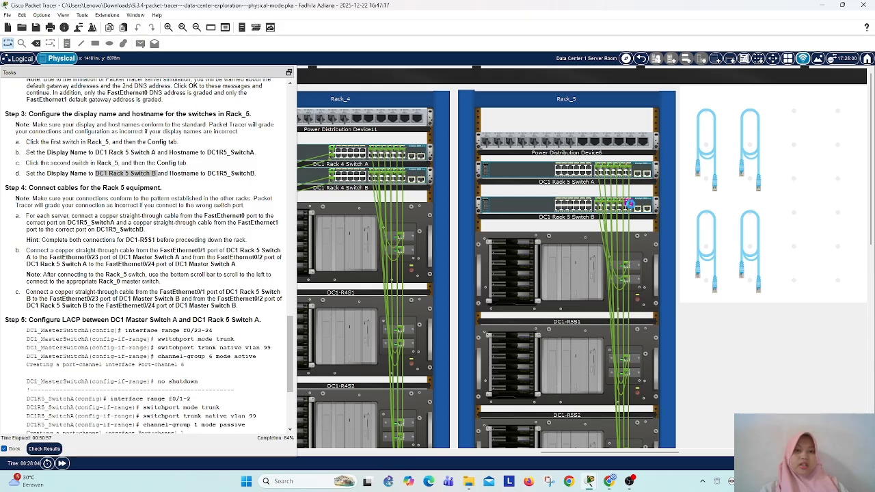
pyautogui.scroll(-3, 644, 352)
pyautogui.scroll(-3, 645, 352)
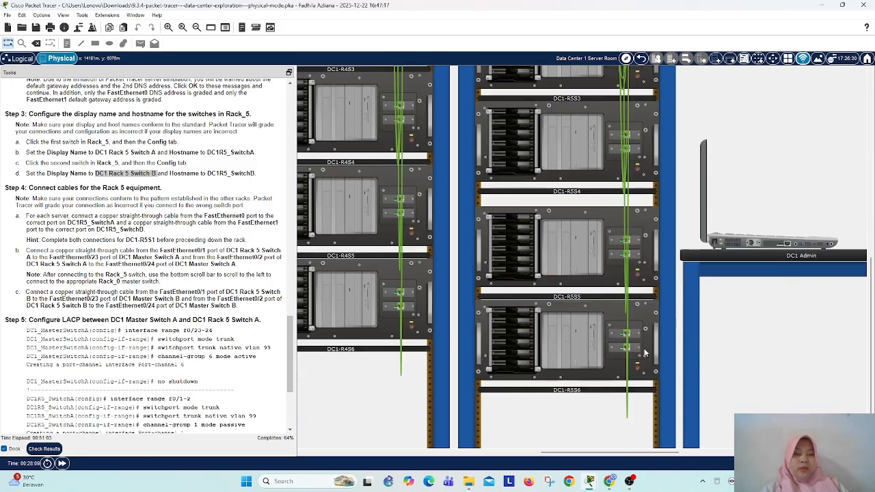
pyautogui.scroll(6, 379, 315)
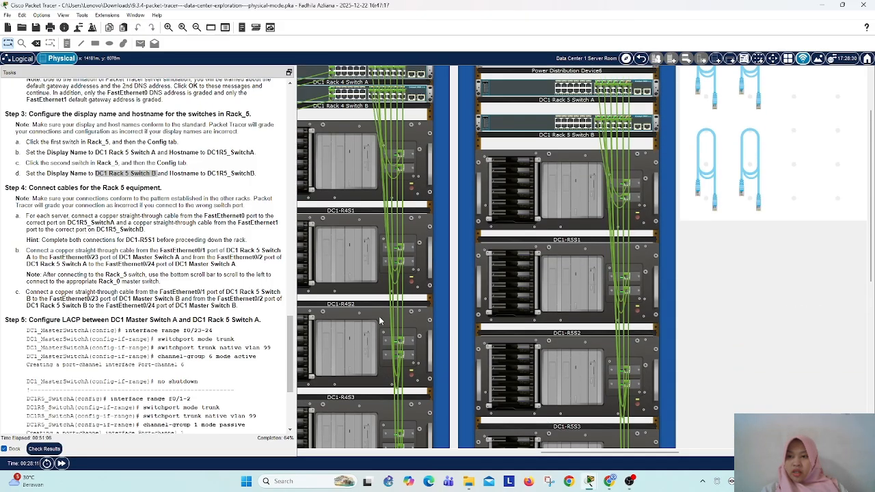
# Step: Connect a copper straight-through cable from FastEthernet0/1 of DC1 Rack 5 Switch A to FastEthernet0/23 of DC1 Master Switch A in Rack_0
pyautogui.scroll(-3, 89, 277)
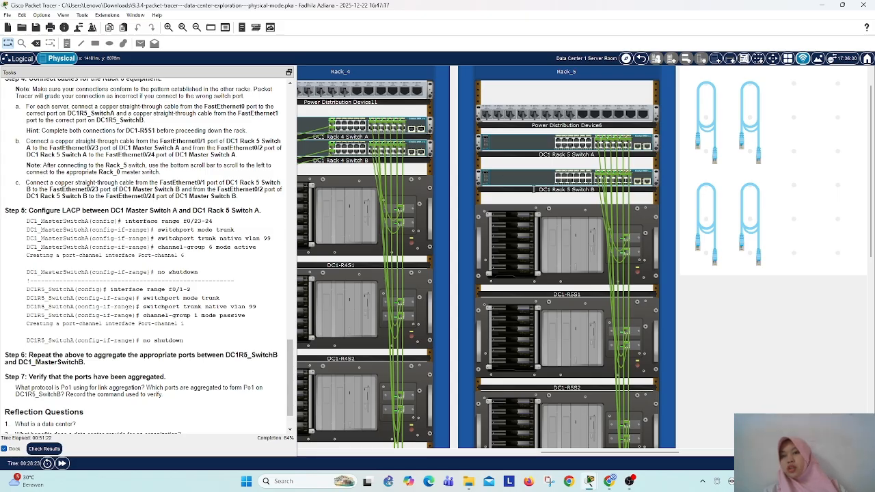
pyautogui.moveTo(659, 451); pyautogui.dragTo(729, 451)
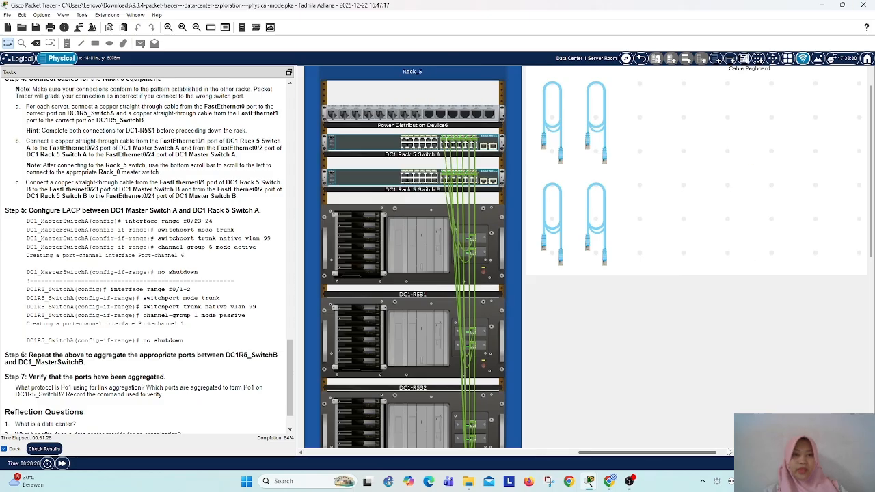
pyautogui.moveTo(667, 452); pyautogui.dragTo(532, 469)
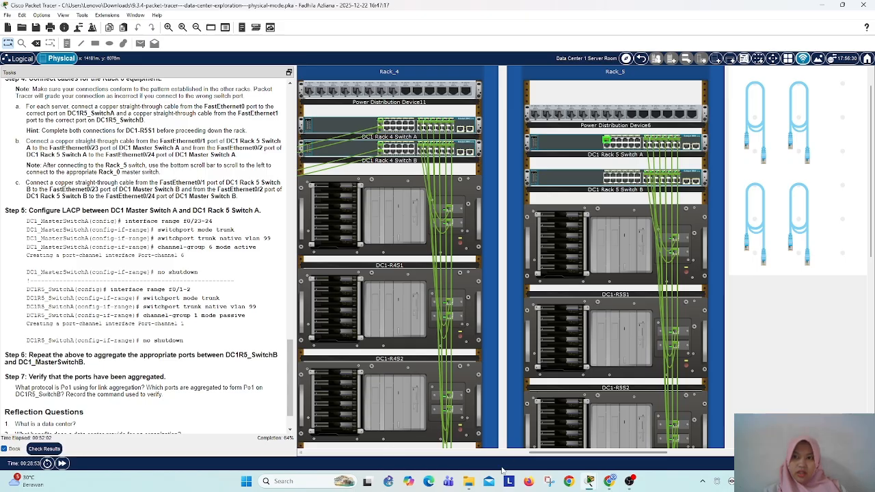
pyautogui.click(521, 453)
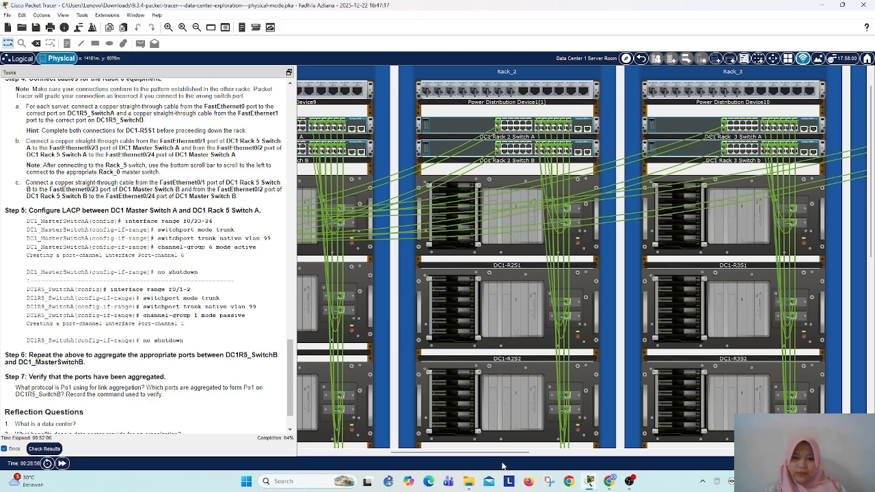
pyautogui.moveTo(457, 453); pyautogui.dragTo(359, 461)
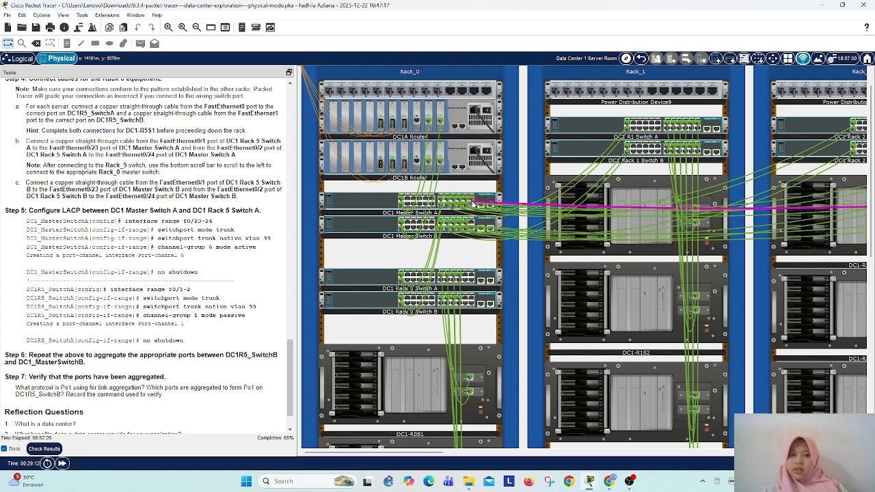
# Step: Connect another copper straight-through cable from FastEthernet0/2 of DC1 Rack 5 Switch A to FastEthernet0/24 of DC1 Master Switch A
pyautogui.moveTo(438, 453); pyautogui.dragTo(770, 452)
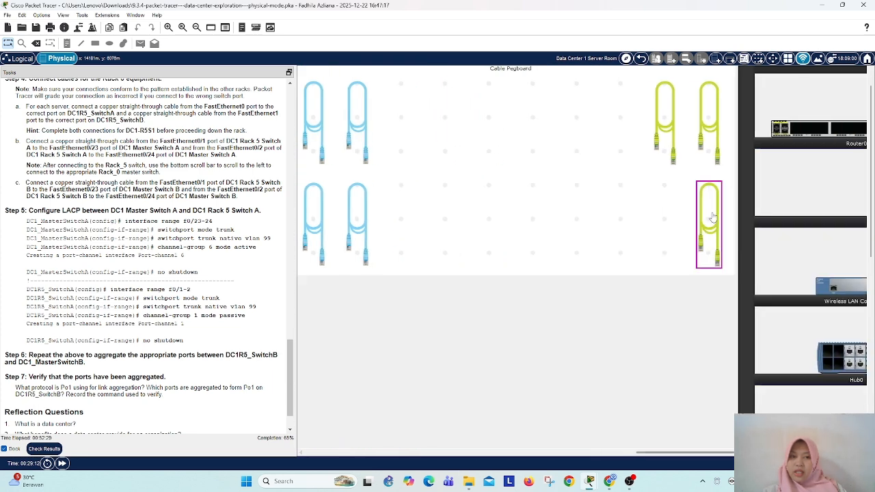
pyautogui.click(711, 204)
pyautogui.moveTo(690, 453); pyautogui.dragTo(583, 452)
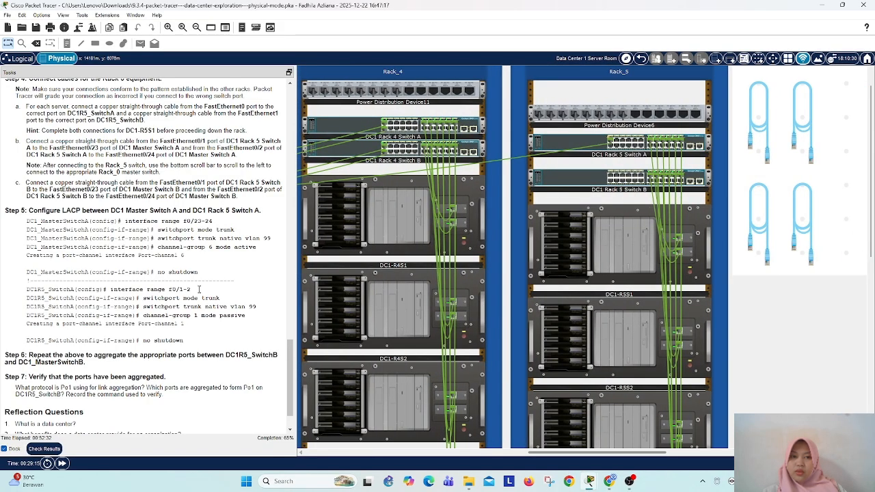
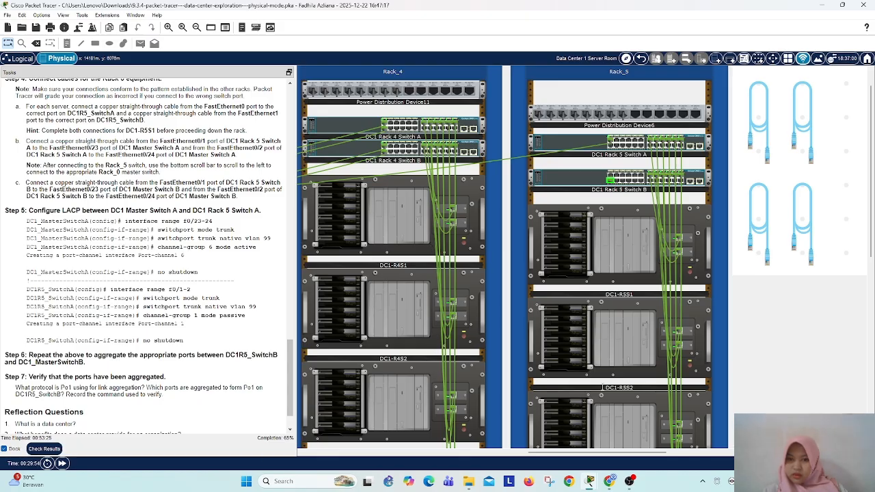
# Step: Rerun the second uplink cable between FastEthernet0/24 of DC1 Master Switch A in Rack_0 and FastEthernet0/2 of DC1 Rack 5 Switch A
pyautogui.moveTo(578, 452); pyautogui.dragTo(293, 471)
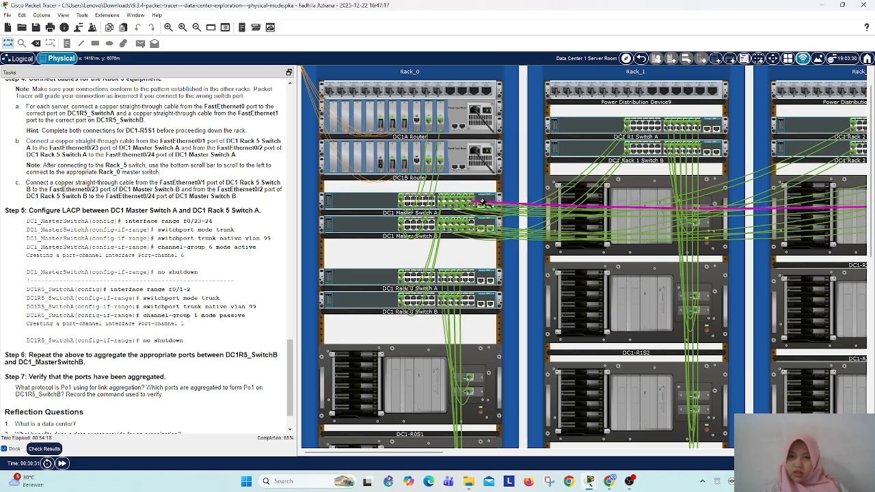
pyautogui.rightClick(350, 200)
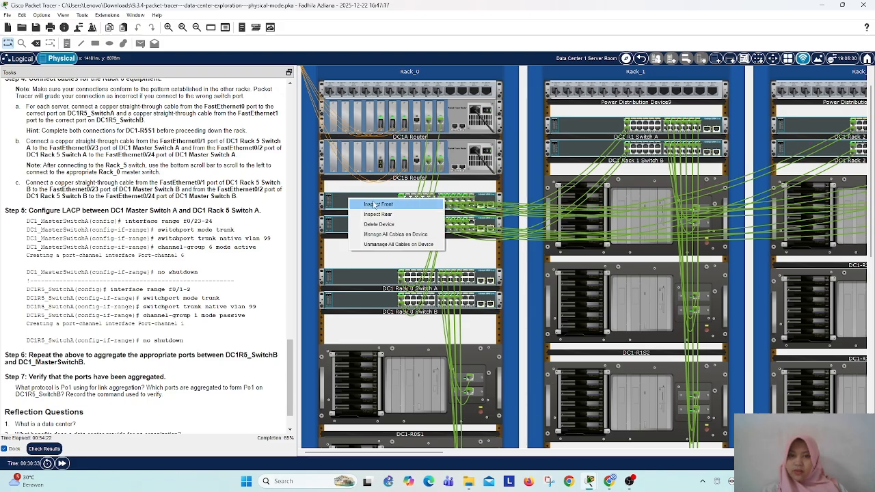
pyautogui.click(375, 205)
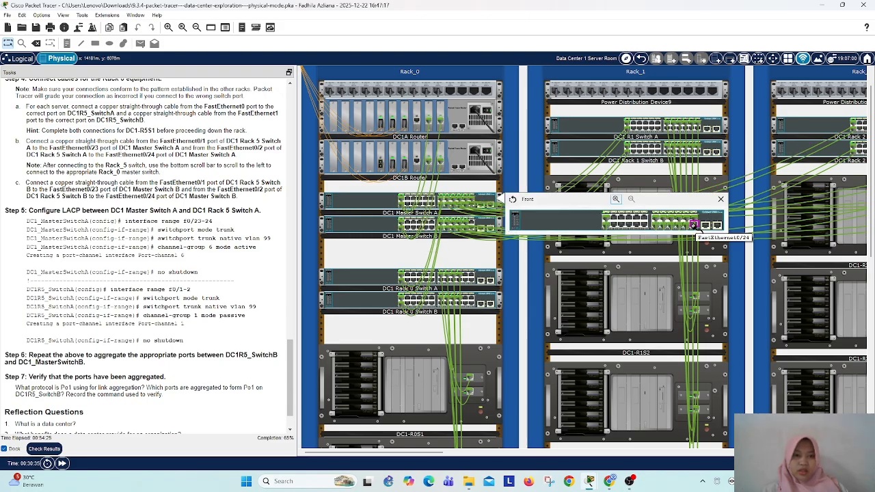
pyautogui.click(686, 225)
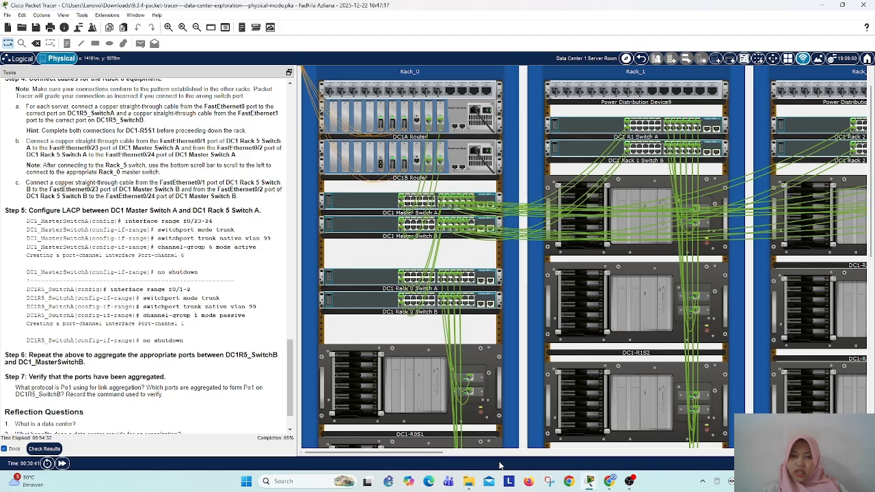
pyautogui.moveTo(443, 455); pyautogui.dragTo(730, 453)
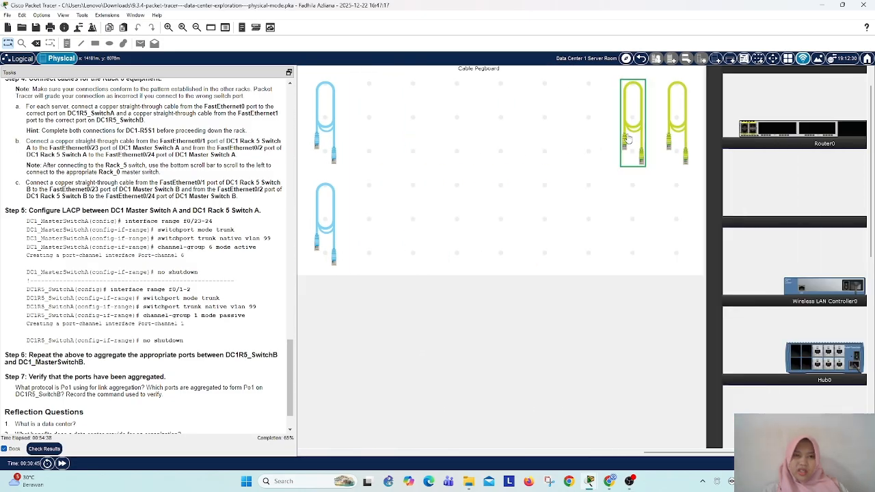
pyautogui.moveTo(654, 456); pyautogui.dragTo(552, 454)
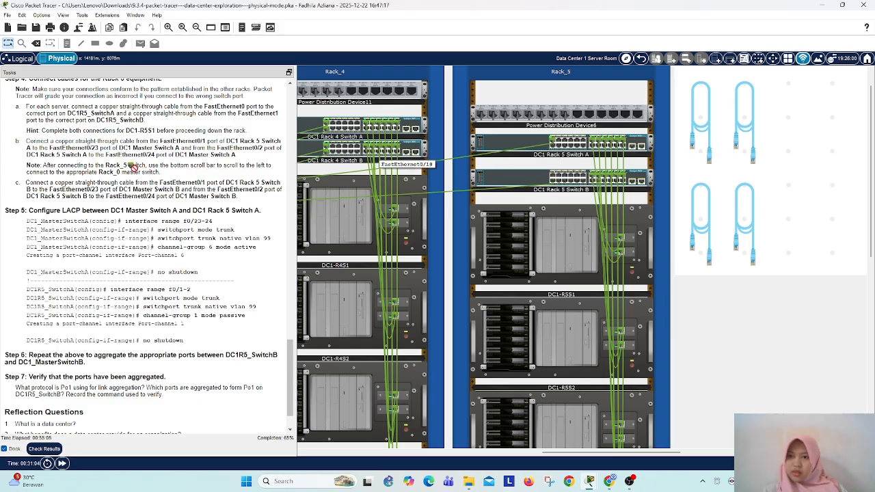
pyautogui.click(552, 145)
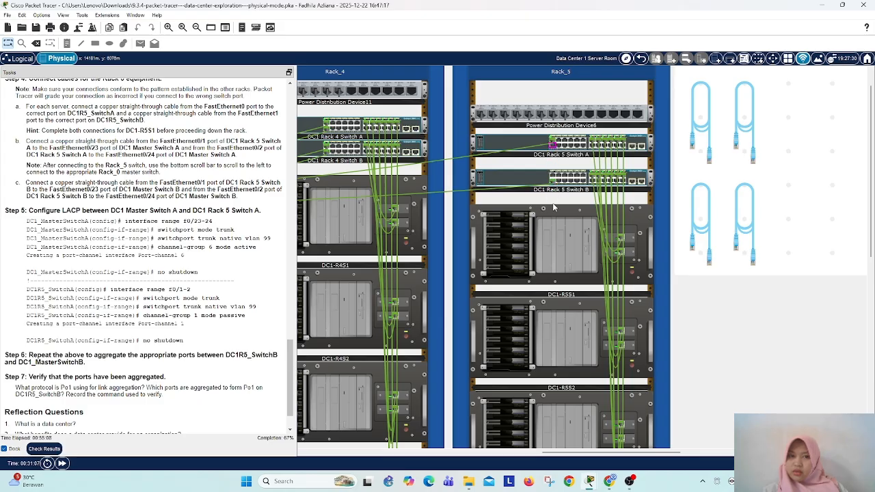
# Step: Connect a copper straight-through cable from FastEthernet0/1 of DC1 Rack 5 Switch B to FastEthernet0/23 of DC1 Master Switch B in Rack_0
pyautogui.moveTo(610, 482)
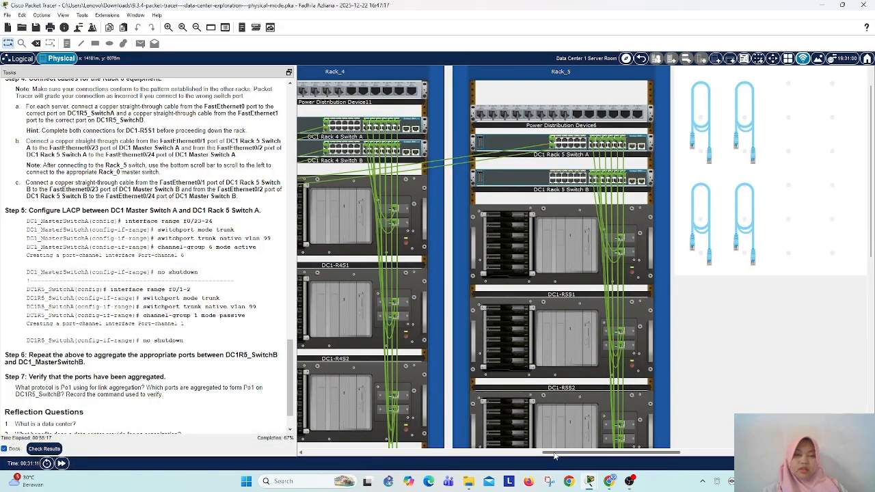
pyautogui.moveTo(555, 453); pyautogui.dragTo(605, 453)
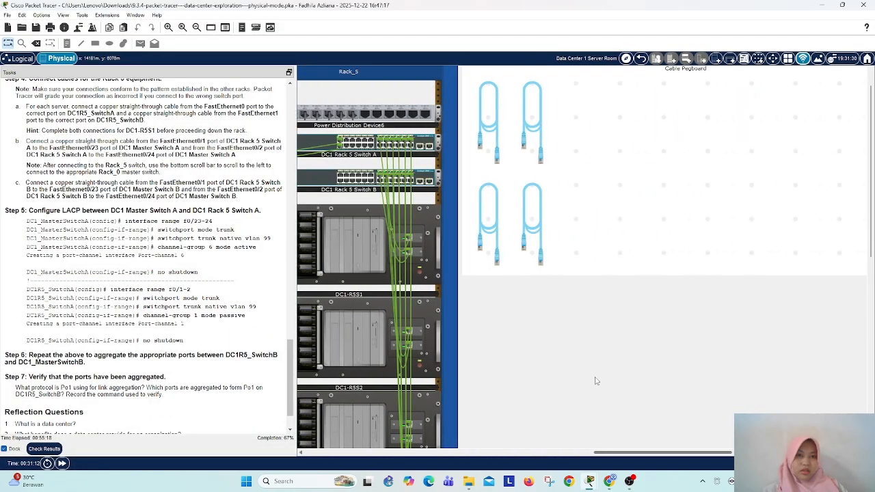
pyautogui.moveTo(673, 453); pyautogui.dragTo(563, 454)
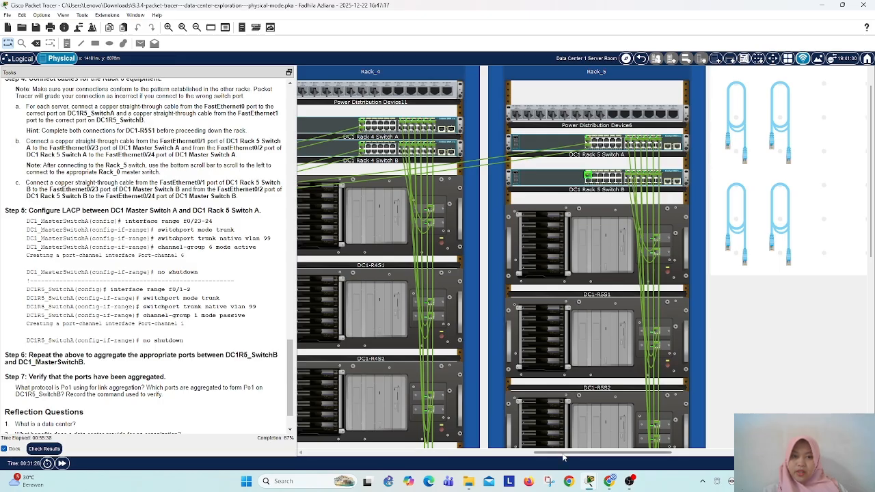
pyautogui.moveTo(564, 458); pyautogui.dragTo(324, 484)
pyautogui.rightClick(362, 225)
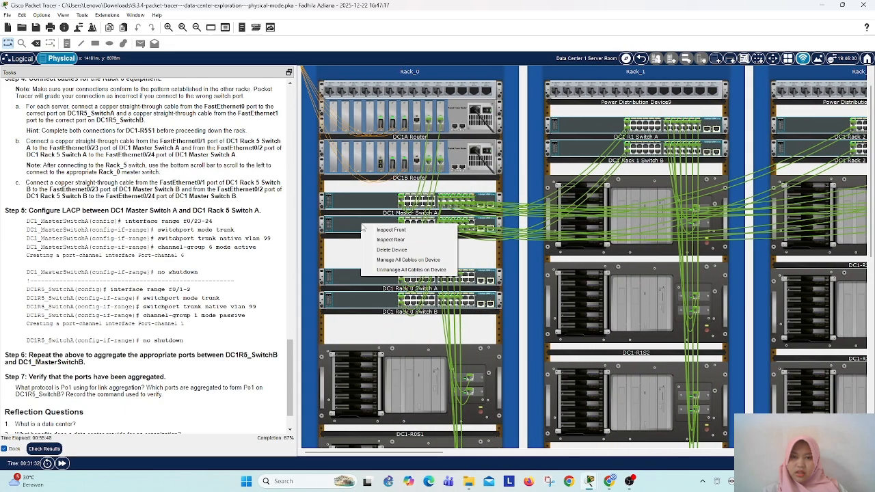
pyautogui.click(388, 230)
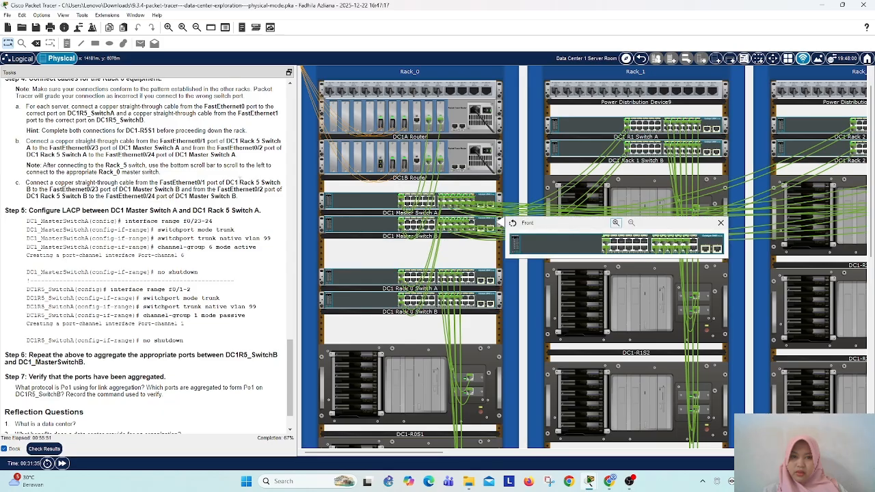
pyautogui.click(695, 242)
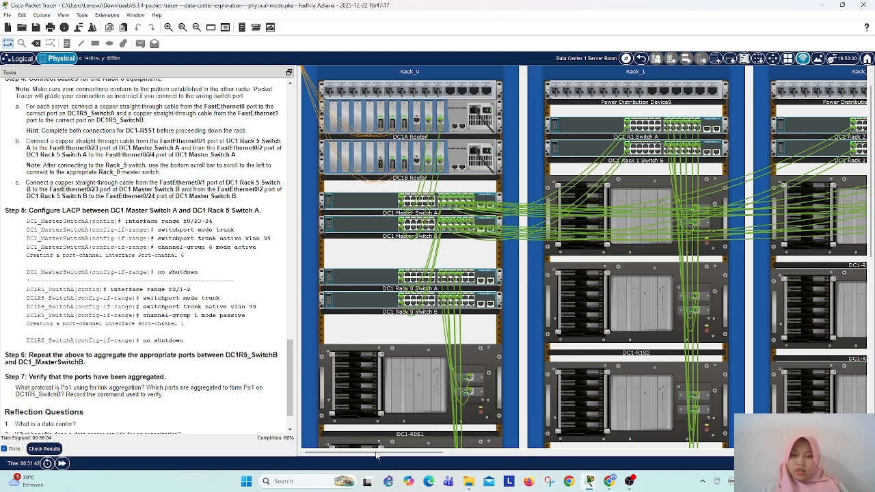
# Step: Examine the cabling of the Rack_4 and Rack_5 servers, the Rack_0 switches and the whole server room
pyautogui.moveTo(374, 453); pyautogui.dragTo(759, 454)
pyautogui.moveTo(673, 460); pyautogui.dragTo(545, 454)
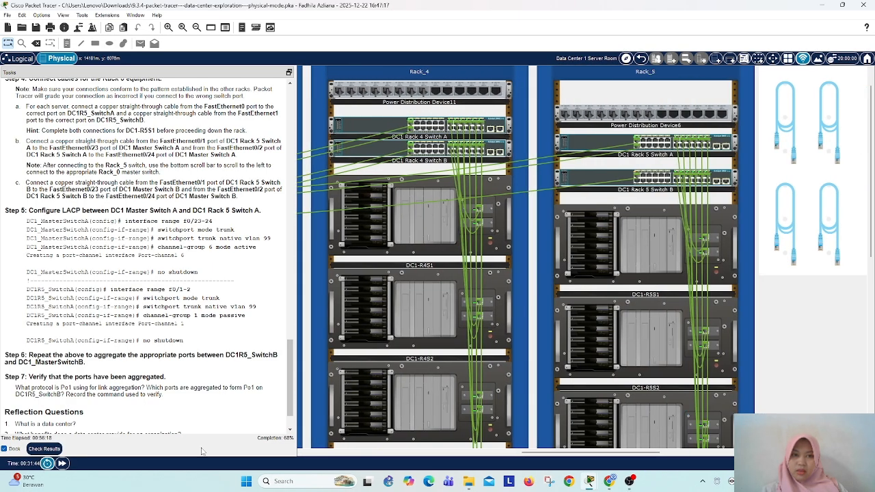
pyautogui.scroll(-2, 306, 376)
pyautogui.scroll(-1, 306, 377)
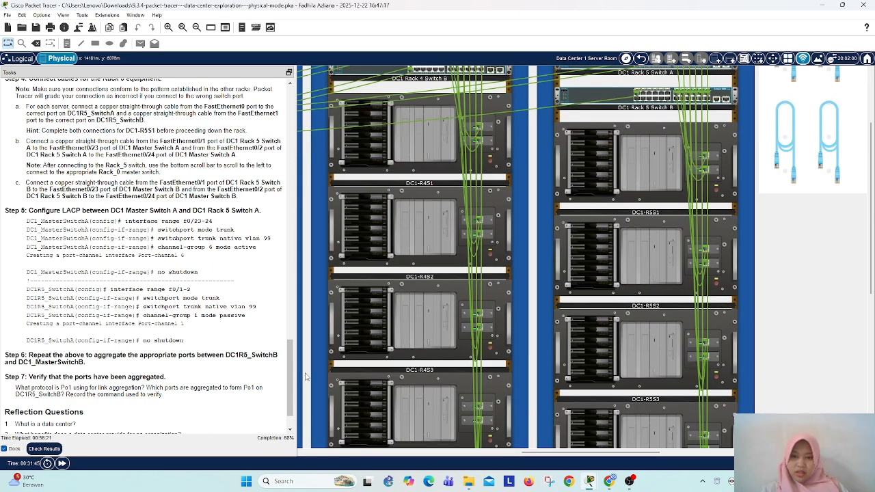
pyautogui.scroll(-12, 503, 409)
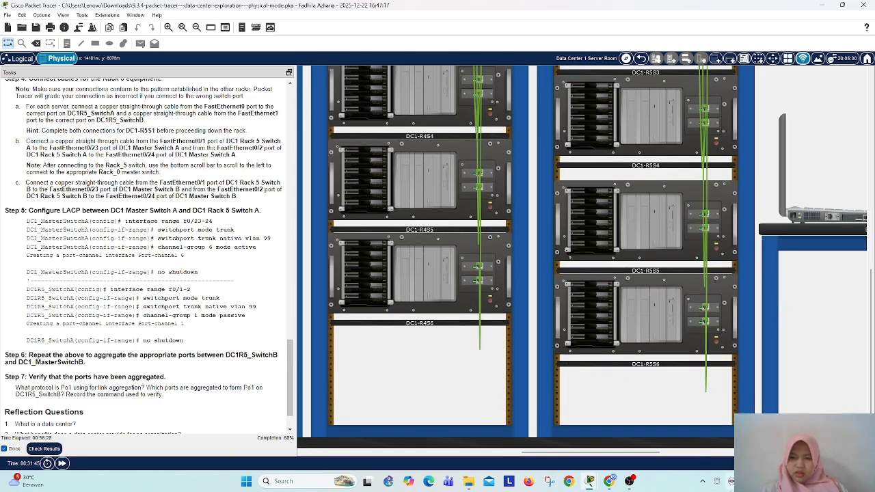
pyautogui.moveTo(601, 455); pyautogui.dragTo(709, 454)
pyautogui.scroll(6, 605, 366)
pyautogui.scroll(2, 605, 368)
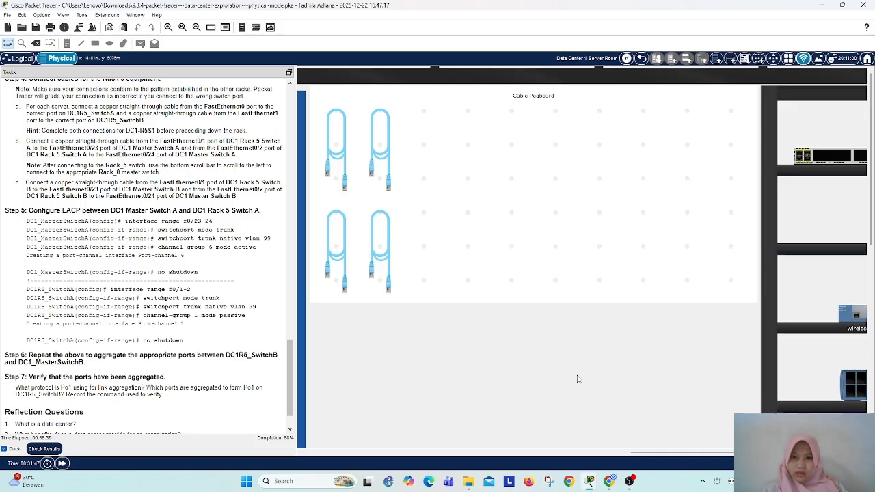
pyautogui.scroll(-3, 577, 377)
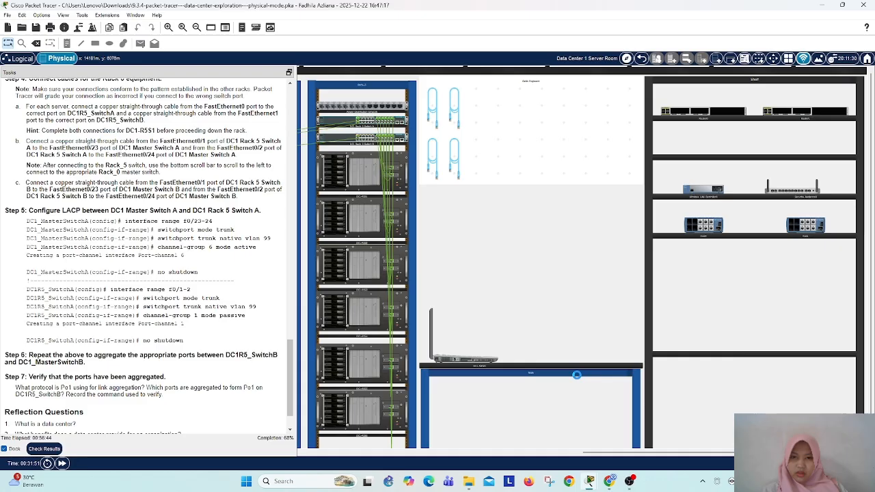
pyautogui.scroll(-3, 578, 380)
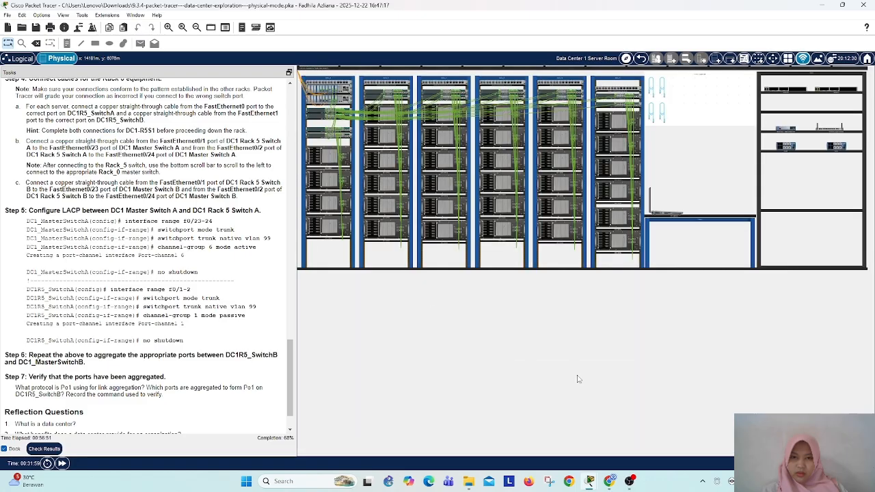
pyautogui.moveTo(14, 487)
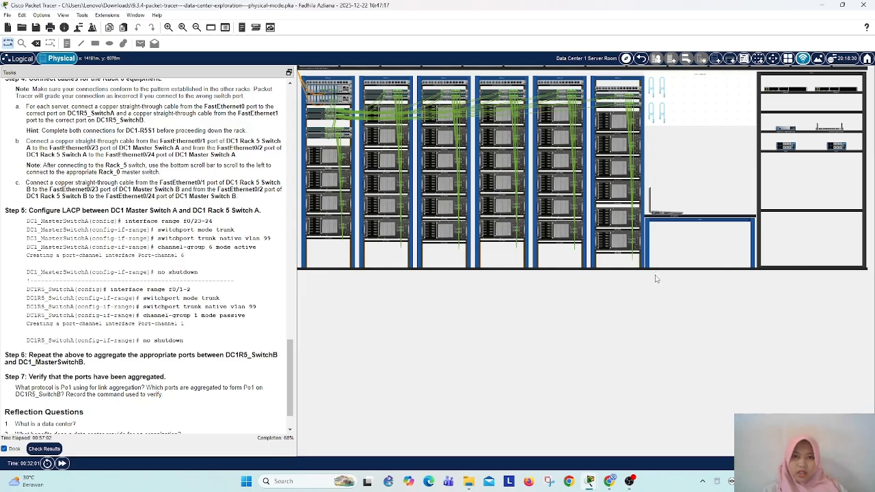
pyautogui.scroll(1, 656, 277)
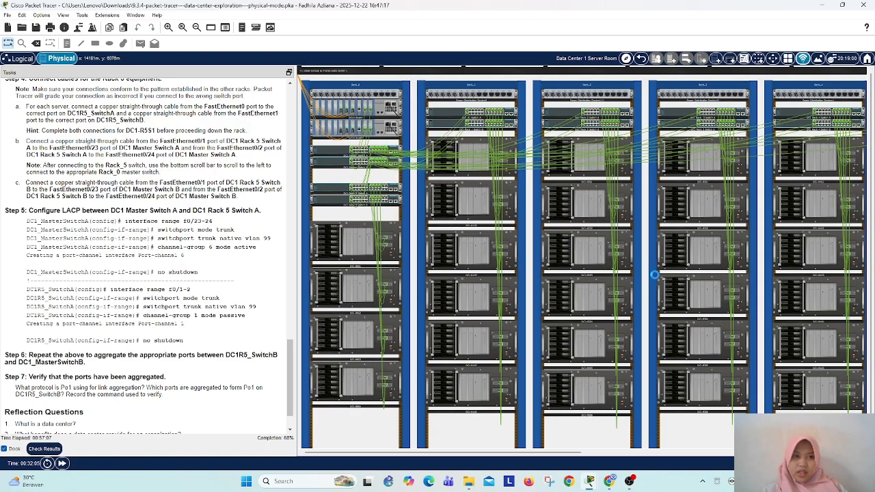
pyautogui.scroll(1, 656, 278)
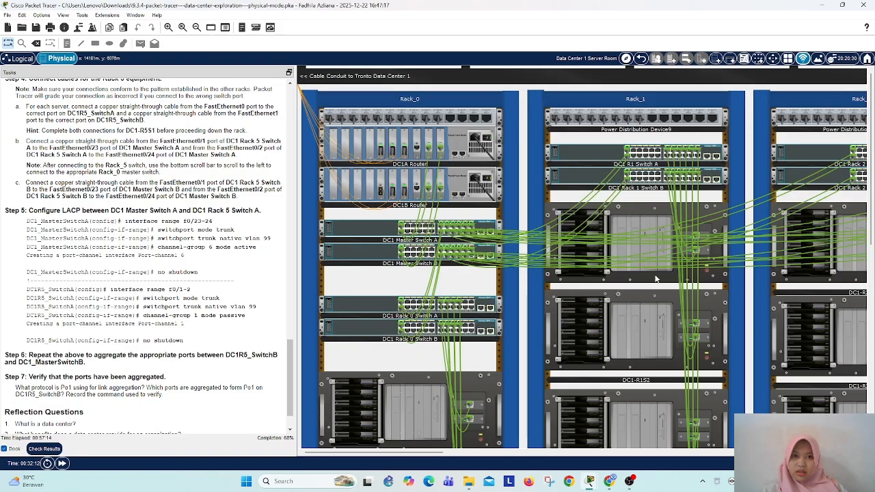
pyautogui.moveTo(410, 453); pyautogui.dragTo(654, 464)
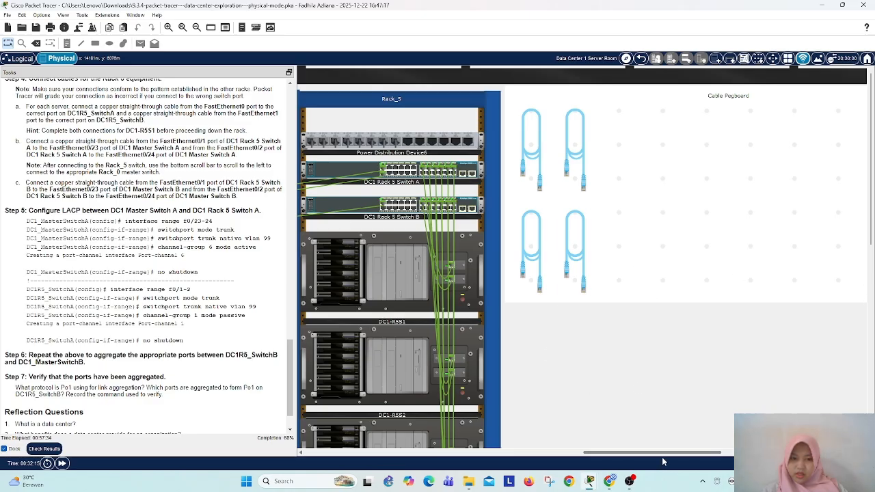
pyautogui.moveTo(709, 454); pyautogui.dragTo(740, 456)
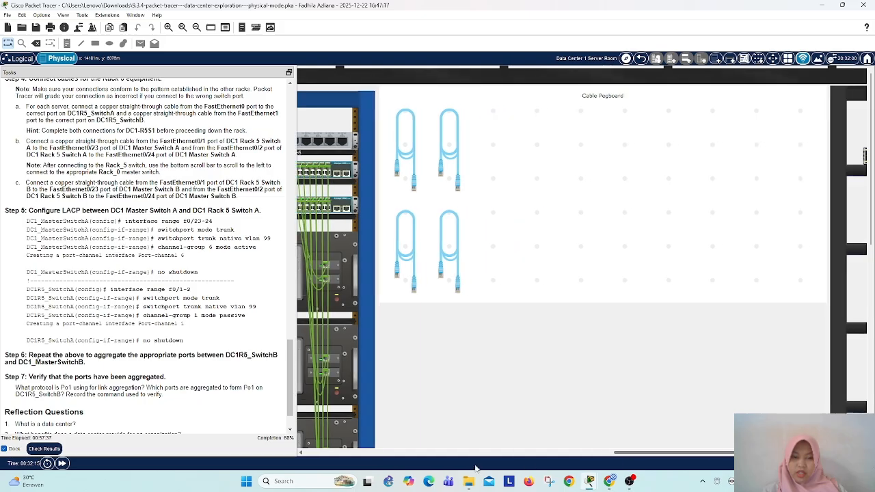
pyautogui.click(48, 463)
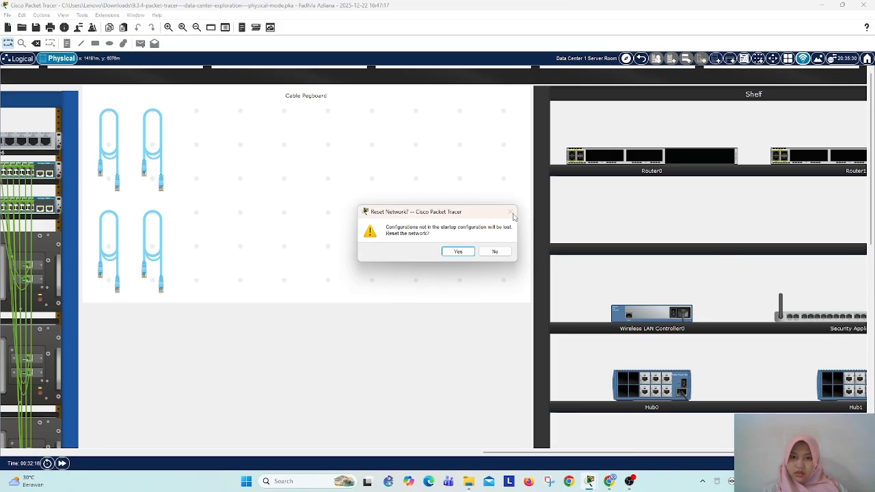
pyautogui.click(495, 251)
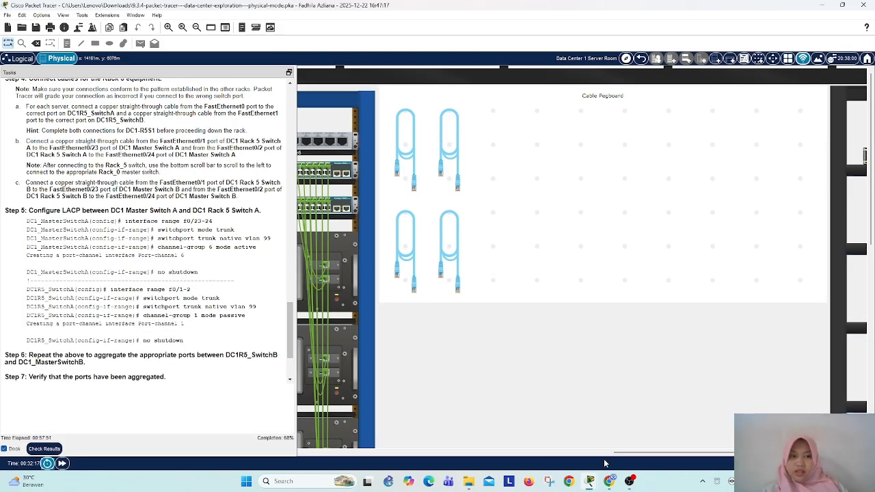
pyautogui.moveTo(637, 454); pyautogui.dragTo(576, 484)
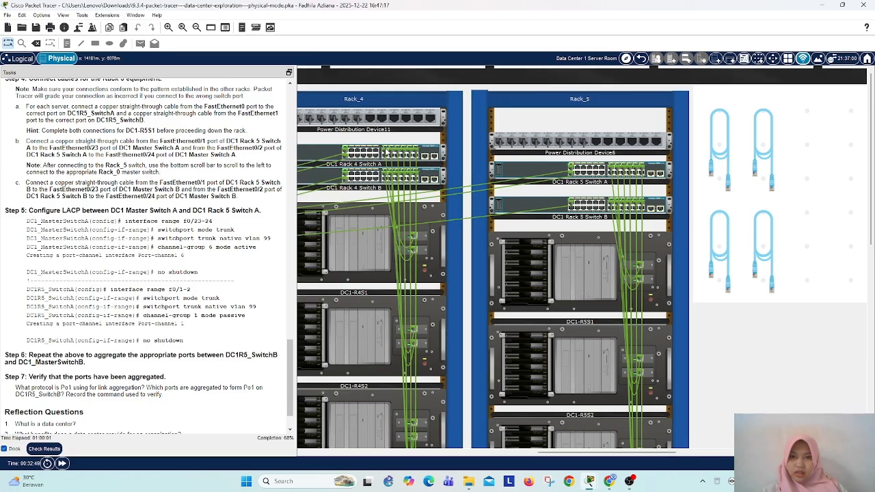
pyautogui.click(387, 152)
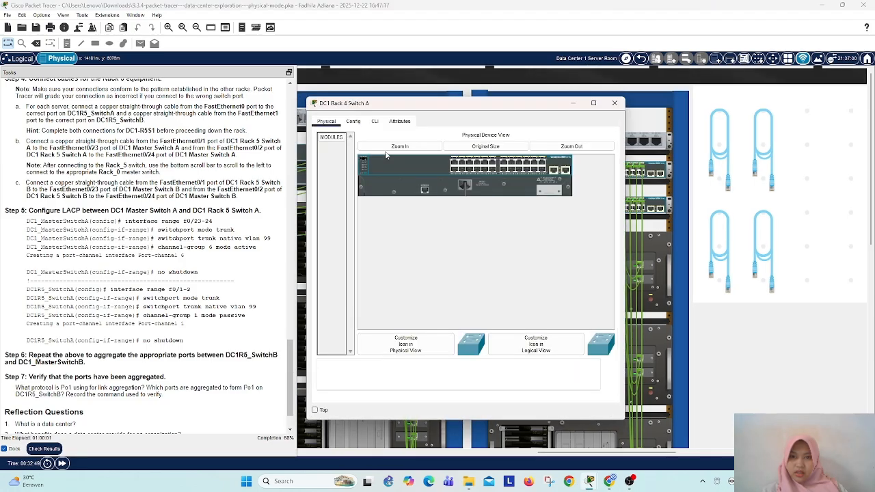
pyautogui.click(629, 100)
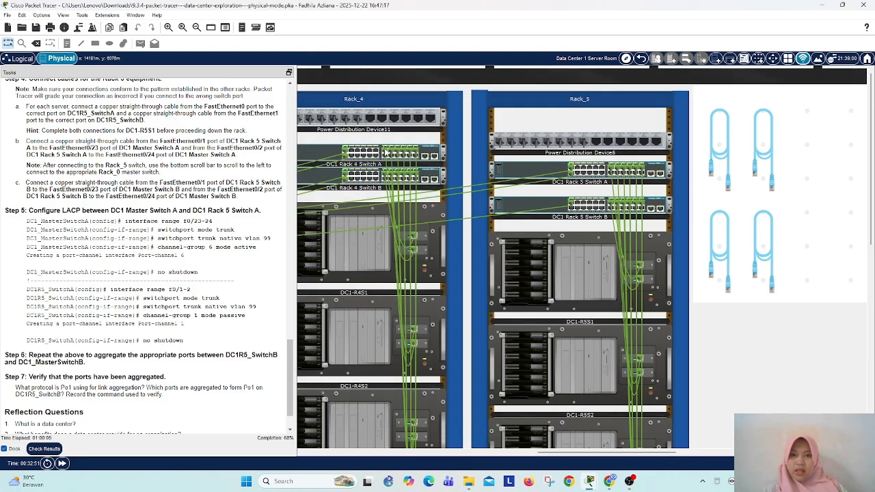
# Step: Attach a copper straight-through cable to FastEthernet0/2 of DC1 Rack 5 Switch B and try plugging it into another port of that switch
pyautogui.click(572, 207)
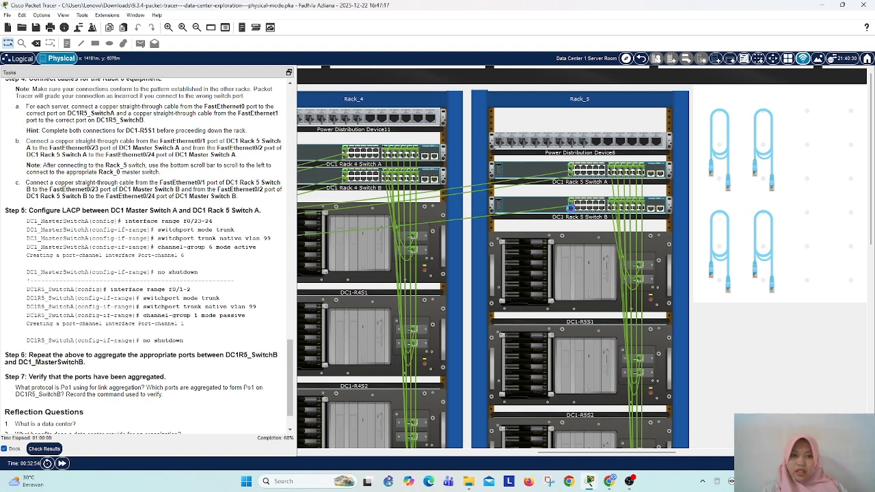
pyautogui.click(571, 210)
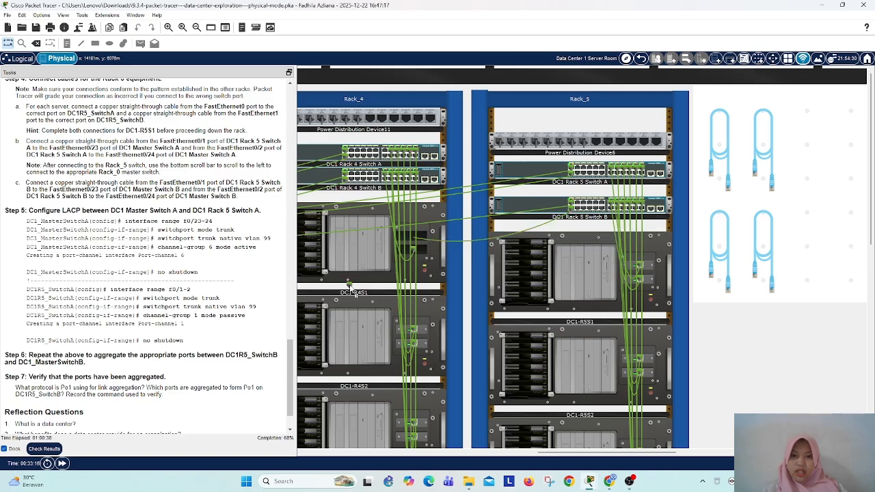
pyautogui.click(582, 207)
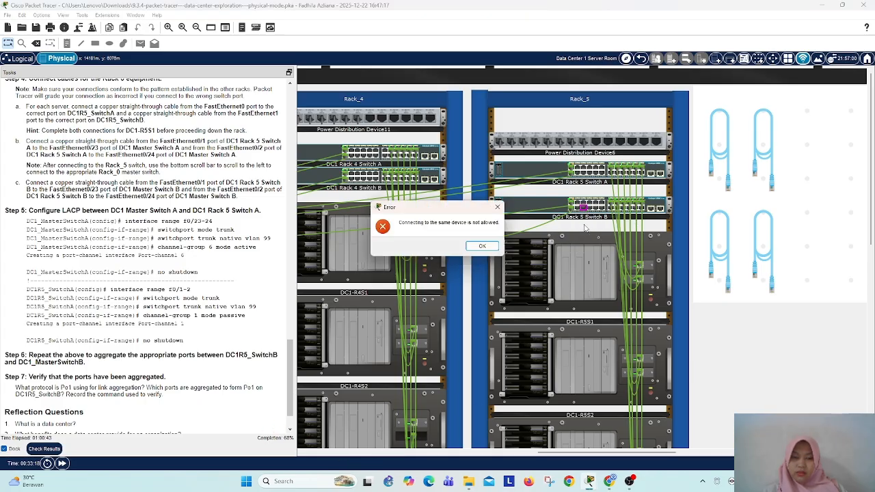
pyautogui.click(482, 247)
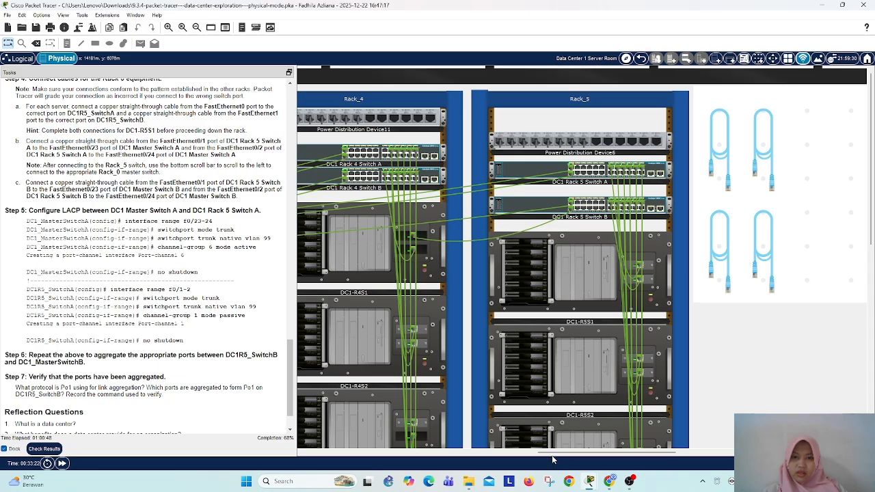
# Step: Try to move the stray cable end from server DC1-R4S1 in Rack_4 to a port on a Rack_5 switch
pyautogui.moveTo(552, 453); pyautogui.dragTo(503, 455)
pyautogui.moveTo(549, 419)
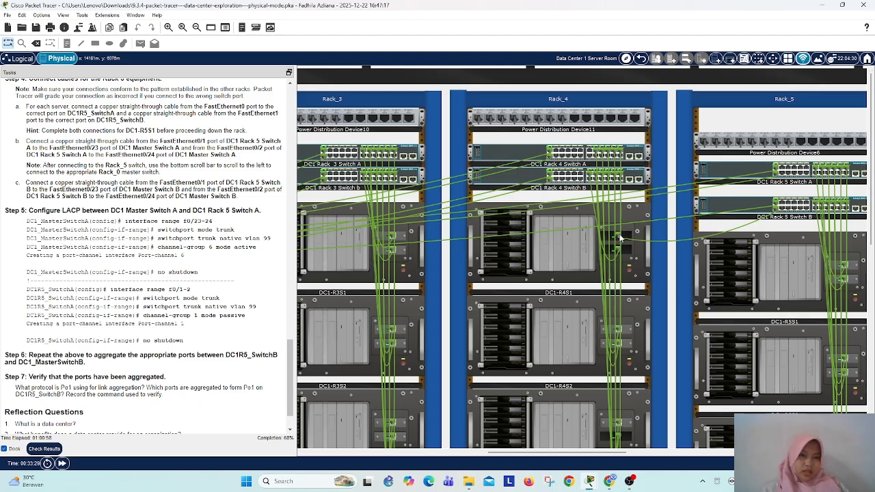
pyautogui.moveTo(617, 249)
pyautogui.mouseDown()
pyautogui.moveTo(793, 256)
pyautogui.moveTo(647, 387)
pyautogui.moveTo(787, 363)
pyautogui.moveTo(783, 169)
pyautogui.mouseUp()
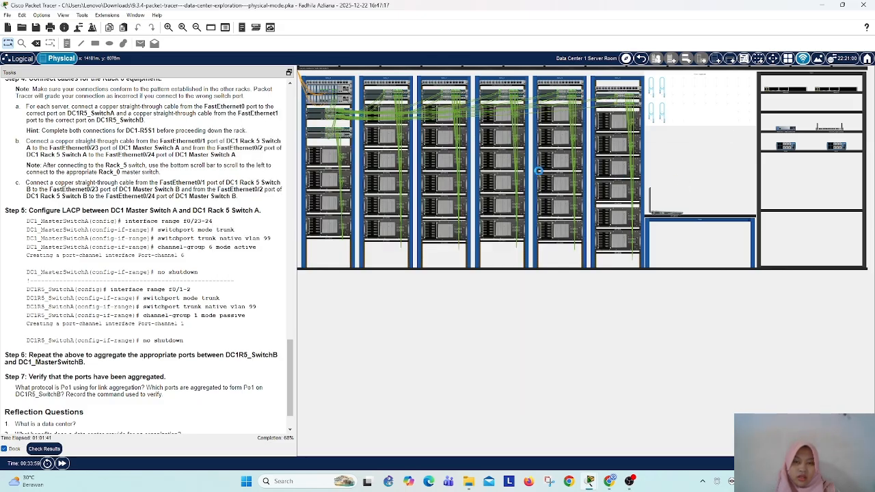
# Step: Plug a new copper straight-through cable into FastEthernet0/2 of DC1 Rack 5 Switch B
pyautogui.scroll(2, 500, 121)
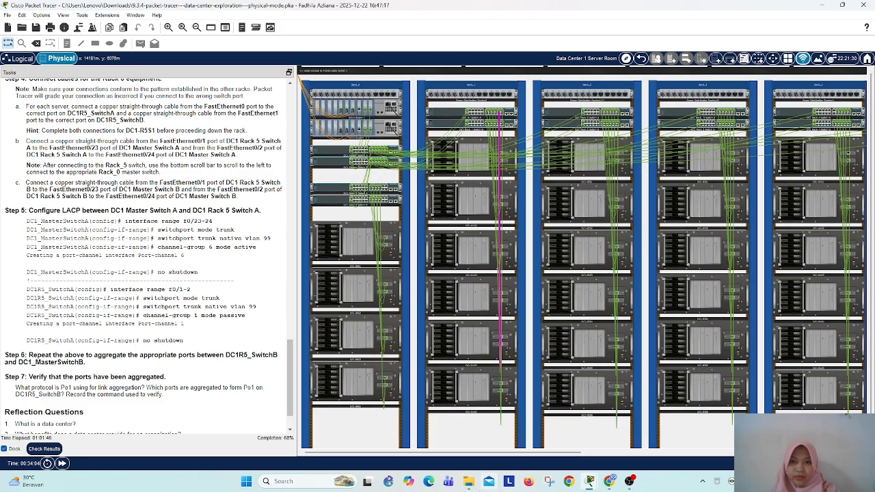
pyautogui.scroll(2, 585, 441)
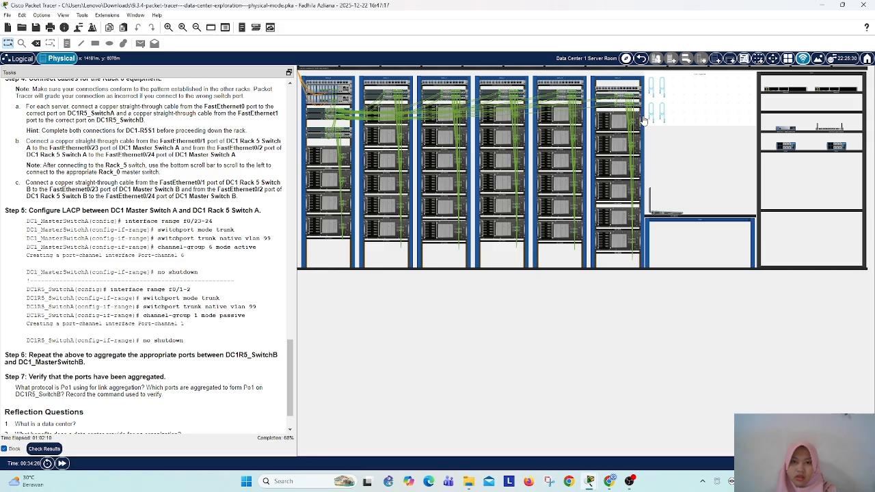
pyautogui.click(650, 114)
pyautogui.click(600, 99)
pyautogui.click(609, 104)
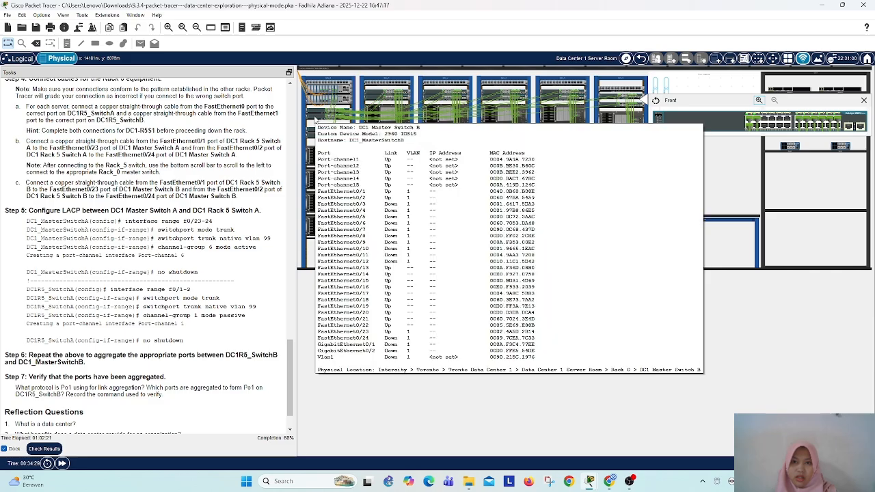
# Step: Connect the other end of the cable to FastEthernet0/24 of DC1 Master Switch B in Rack_0 and close the switch inspection view
pyautogui.click(315, 120)
pyautogui.click(335, 124)
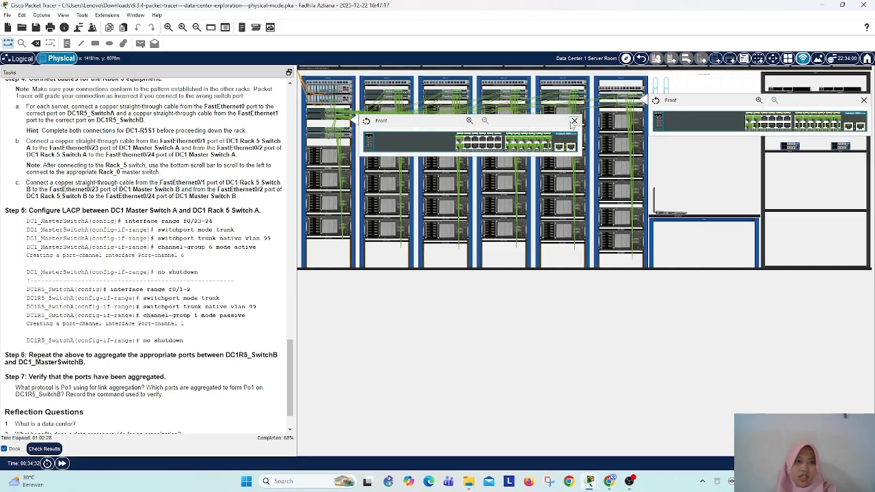
pyautogui.click(574, 120)
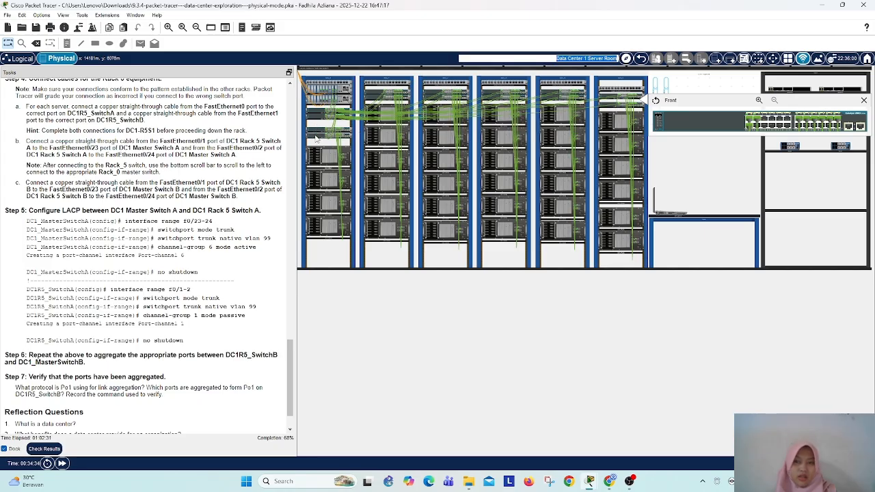
pyautogui.click(316, 139)
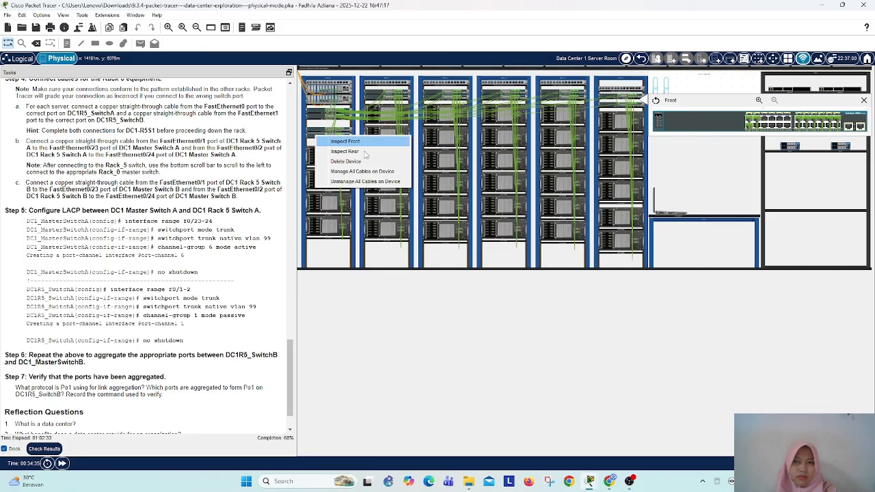
pyautogui.click(316, 135)
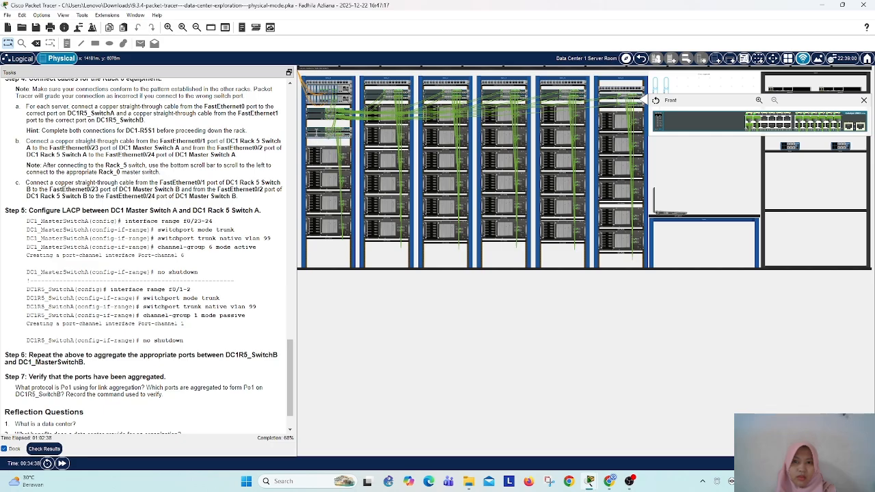
pyautogui.moveTo(314, 139)
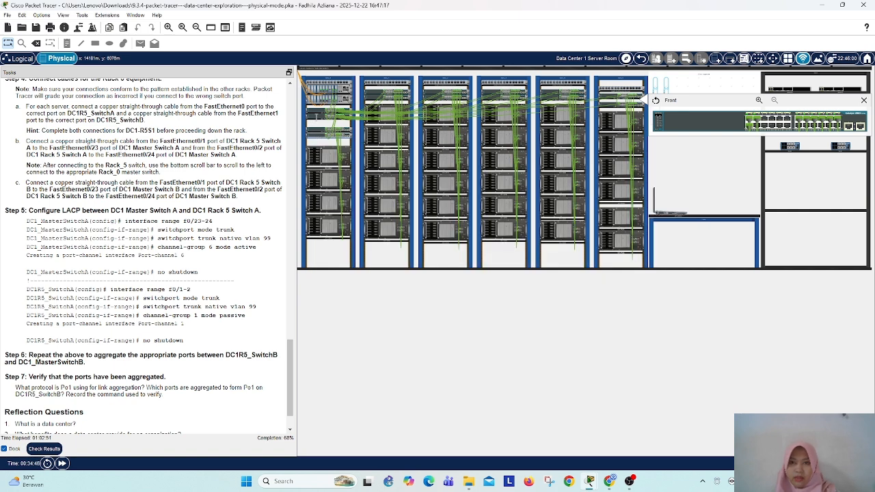
pyautogui.rightClick(316, 116)
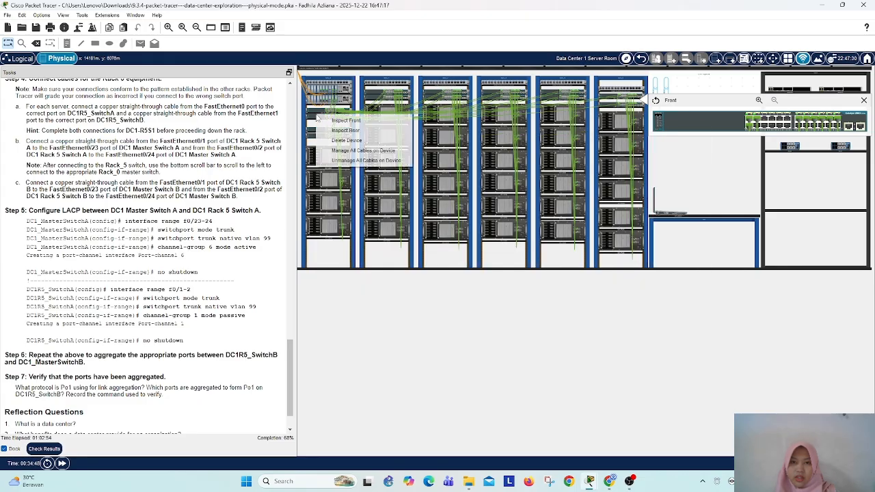
pyautogui.click(353, 121)
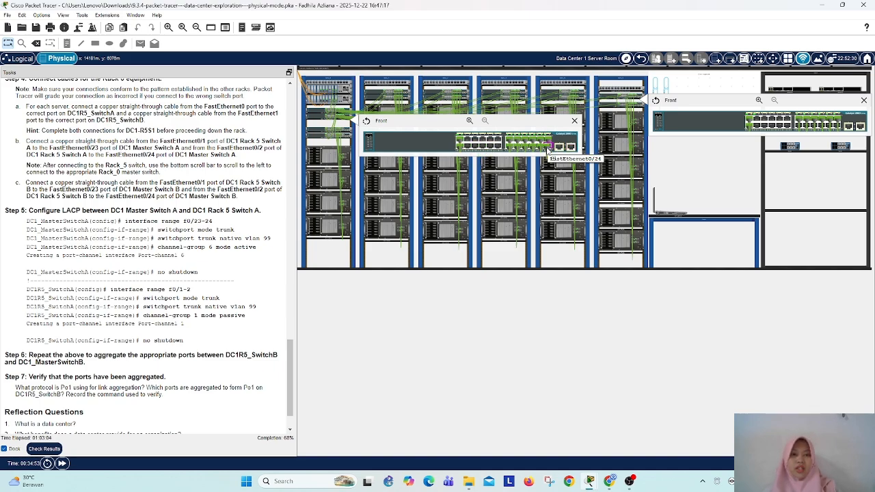
pyautogui.click(556, 152)
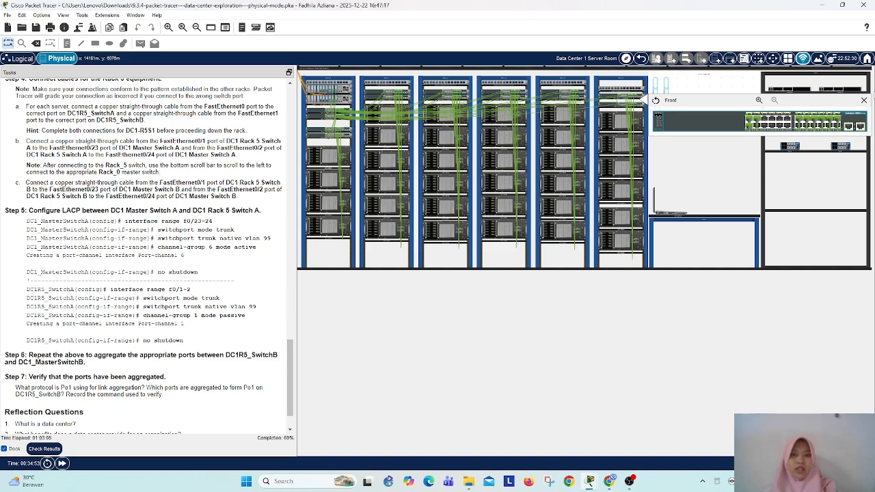
pyautogui.click(863, 99)
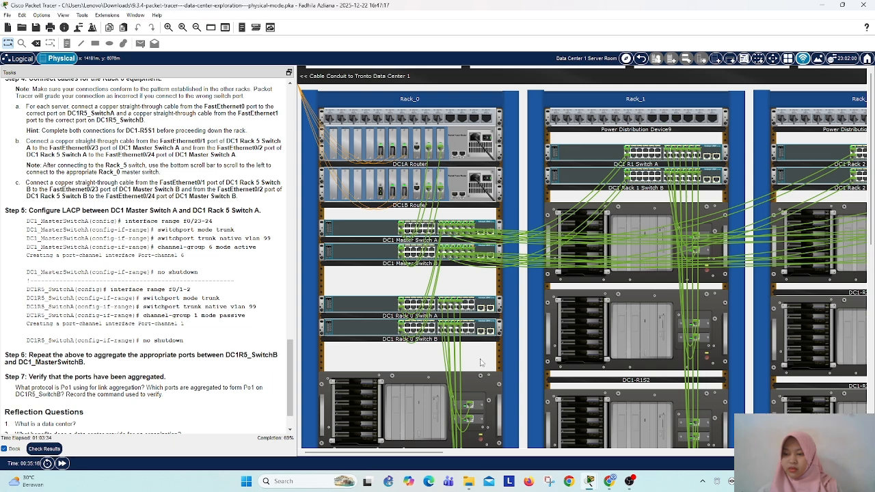
# Step: Set the hostname of DC1 Rack 5 Switch A to DC1R5_SwitchA, copying it from the task instructions
pyautogui.moveTo(380, 453); pyautogui.dragTo(638, 469)
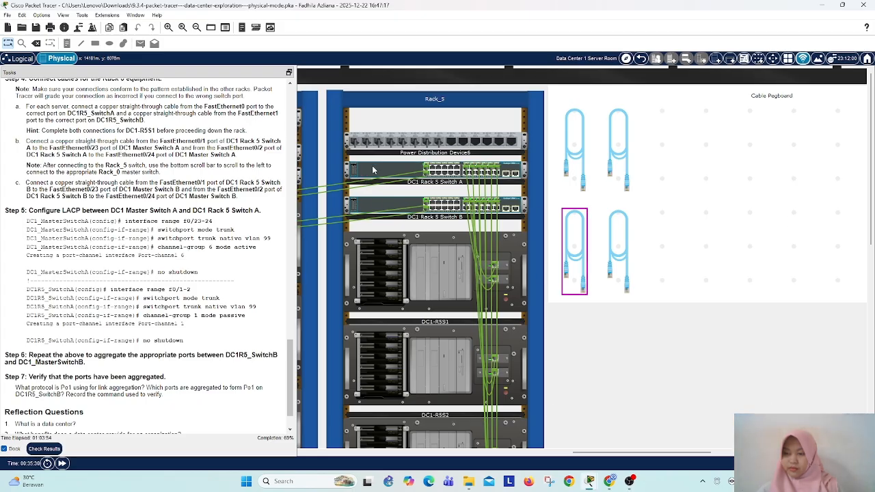
pyautogui.moveTo(373, 170)
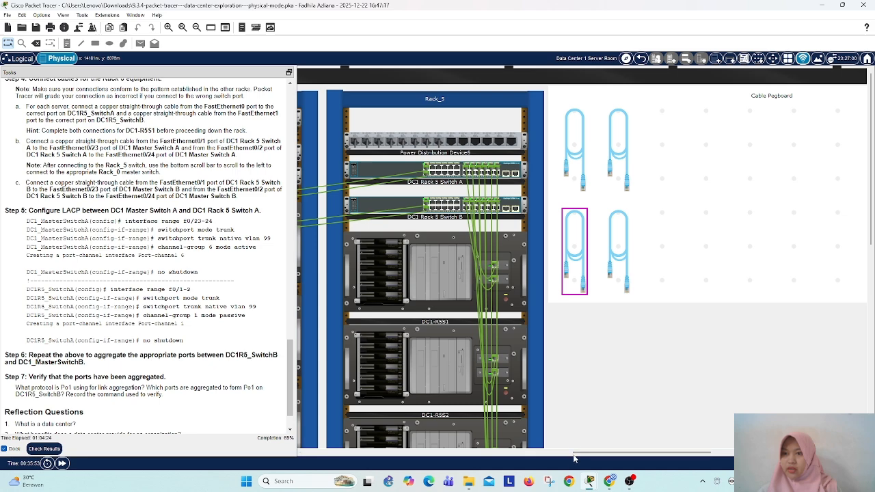
pyautogui.moveTo(574, 459); pyautogui.dragTo(557, 490)
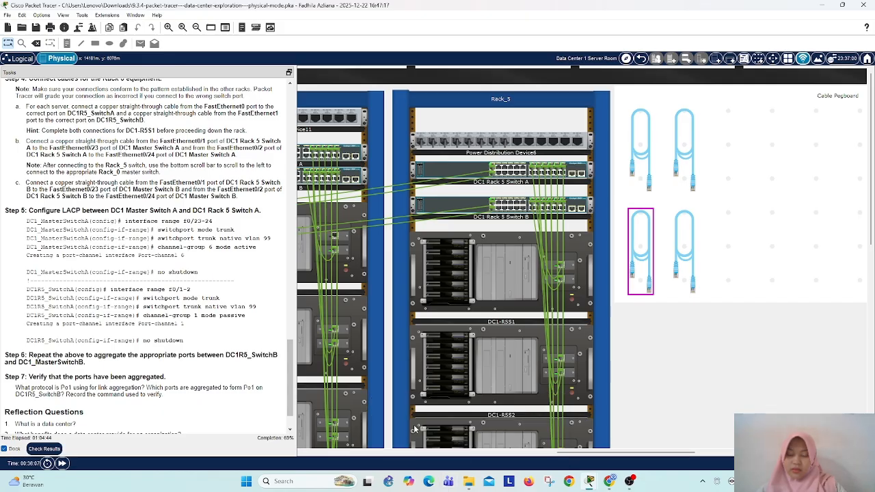
pyautogui.click(444, 168)
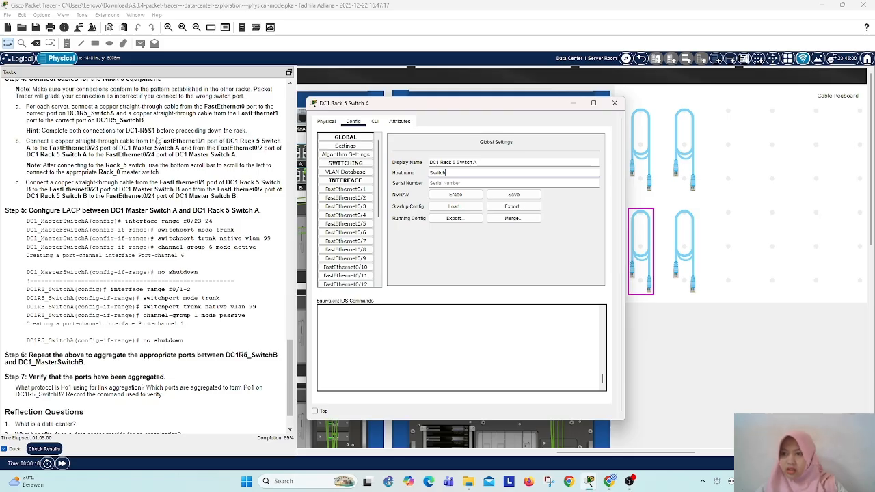
pyautogui.scroll(2, 157, 139)
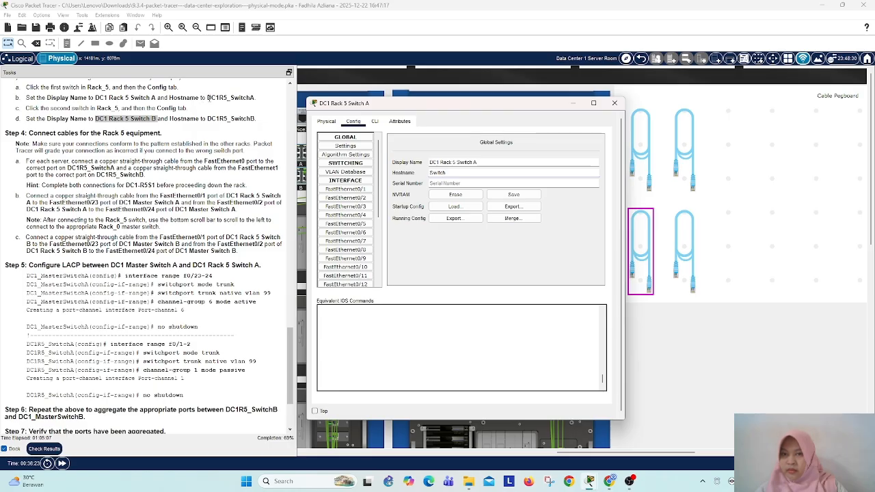
pyautogui.click(207, 98)
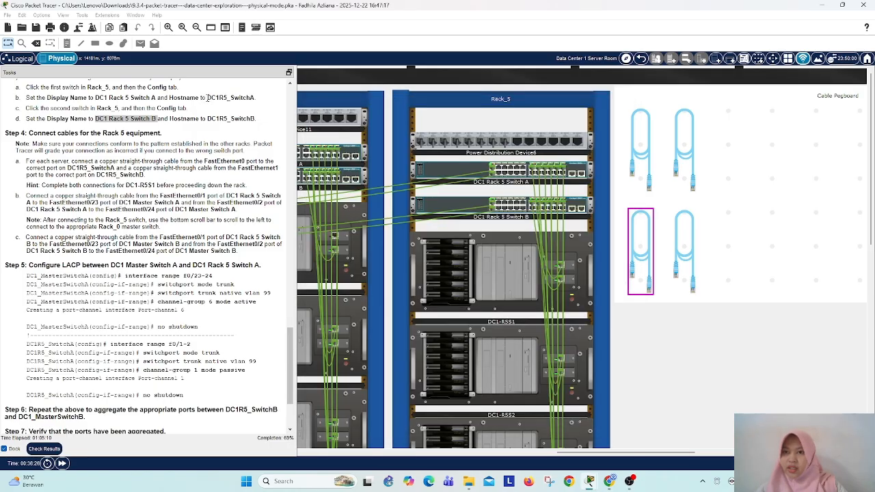
pyautogui.moveTo(207, 97); pyautogui.dragTo(257, 101)
pyautogui.rightClick(247, 100)
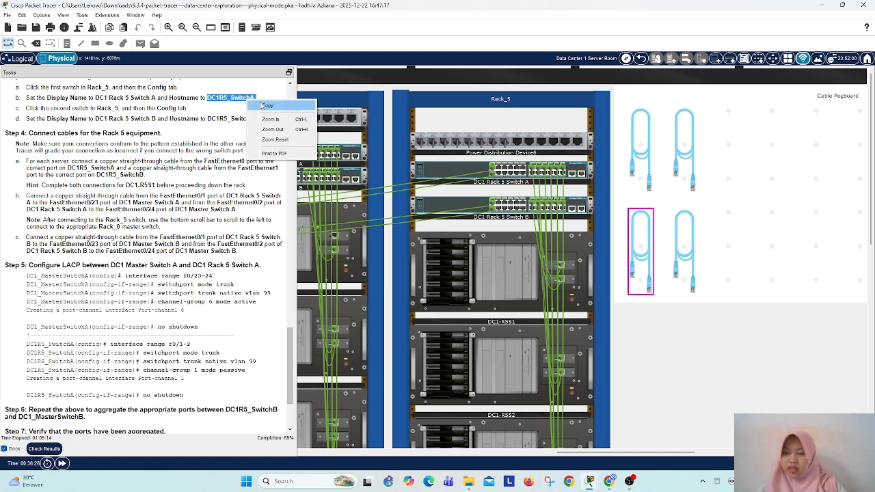
pyautogui.click(272, 106)
pyautogui.click(445, 170)
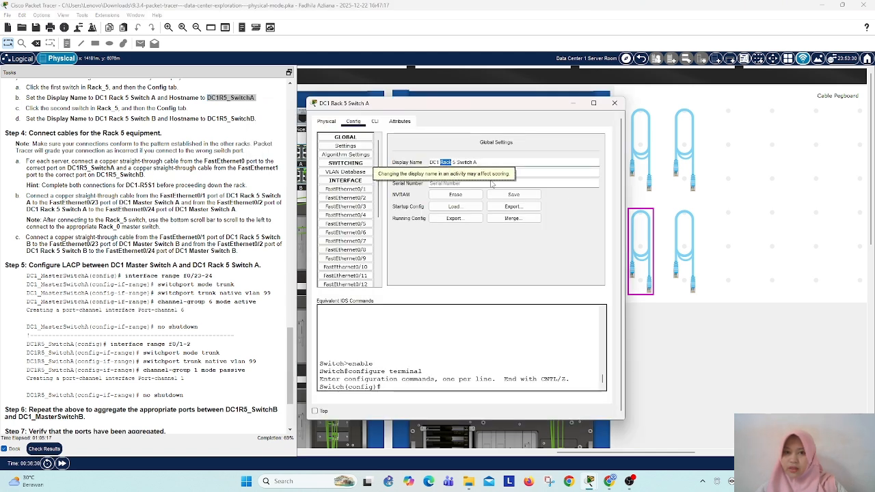
pyautogui.click(555, 173)
pyautogui.hotkey('ctrl', 'a')
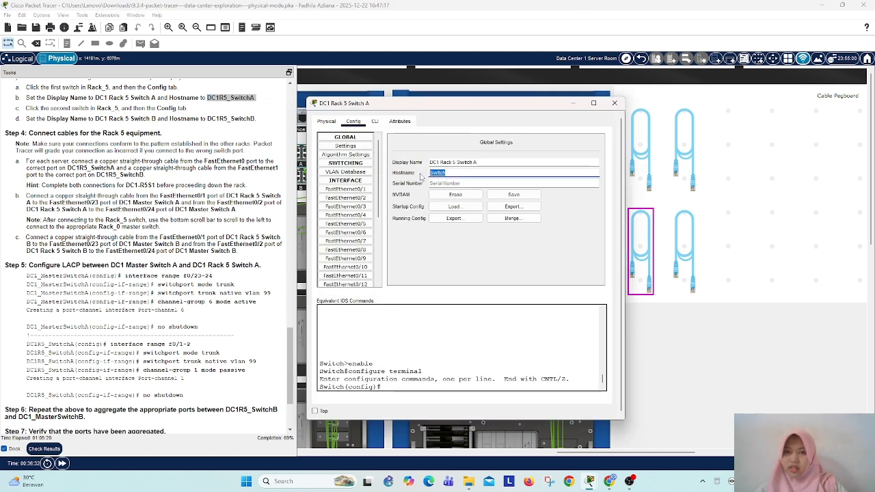
pyautogui.hotkey('ctrl', 'v')
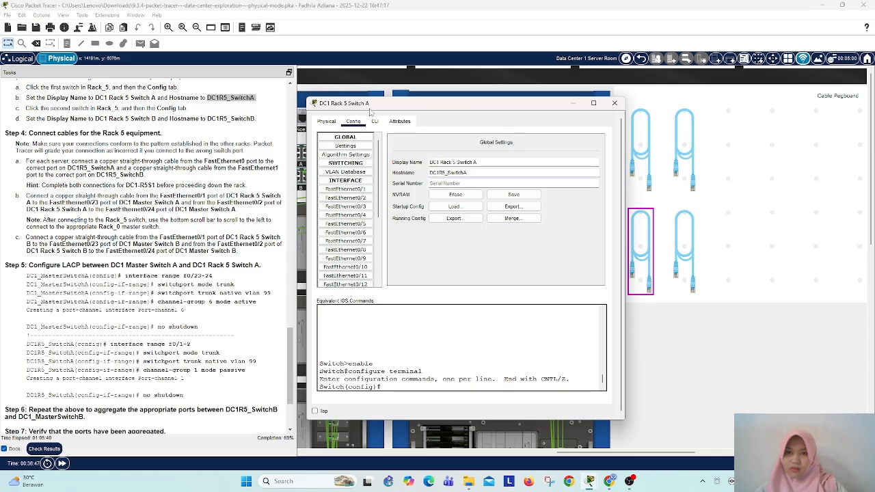
pyautogui.click(615, 104)
# Step: Set the hostname of DC1 Rack 5 Switch B to DC1R5_SwitchB, copied from the instructions, and recheck the hostname of DC1 Rack 5 Switch A
pyautogui.click(451, 207)
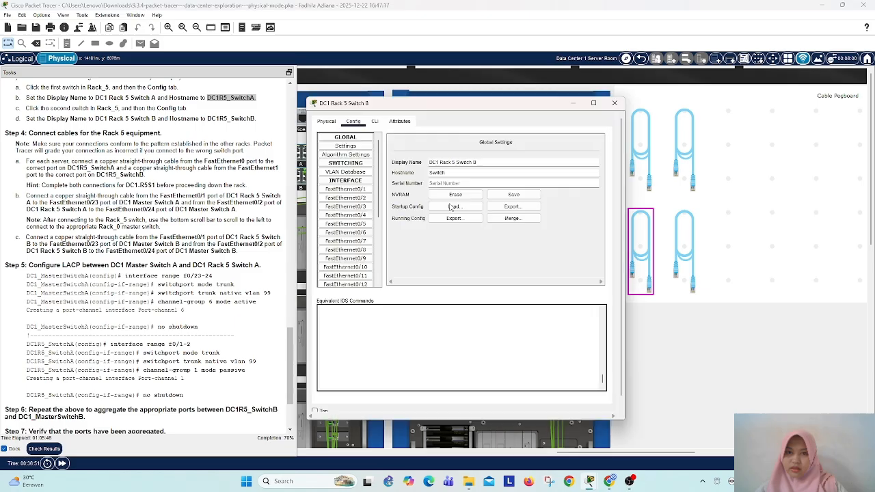
pyautogui.click(451, 207)
pyautogui.press('Escape')
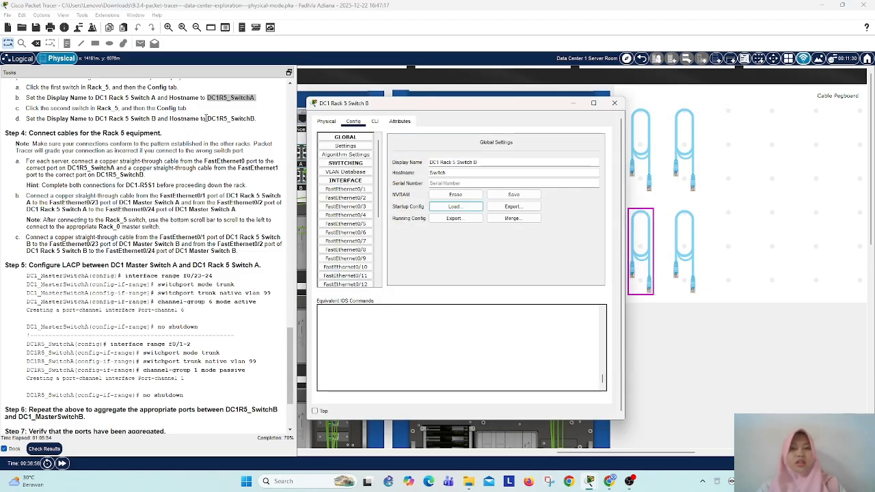
pyautogui.moveTo(207, 119); pyautogui.dragTo(256, 119)
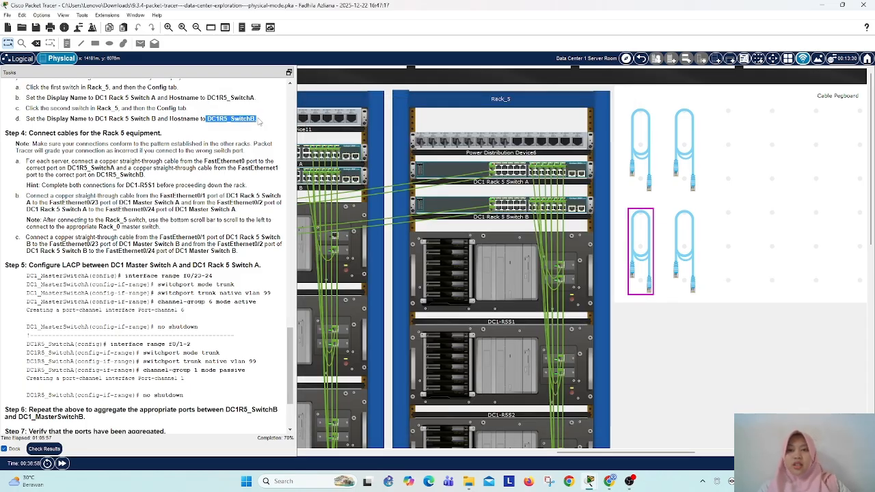
pyautogui.rightClick(249, 120)
pyautogui.click(263, 150)
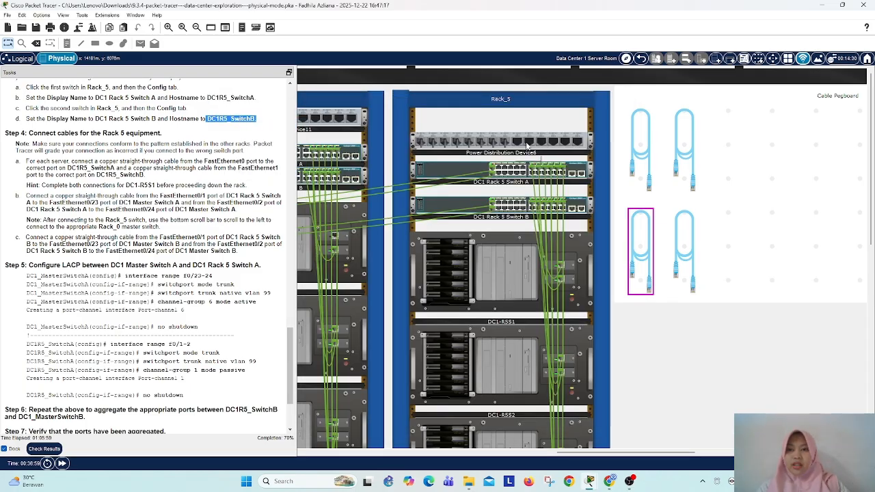
pyautogui.click(458, 205)
pyautogui.click(458, 205)
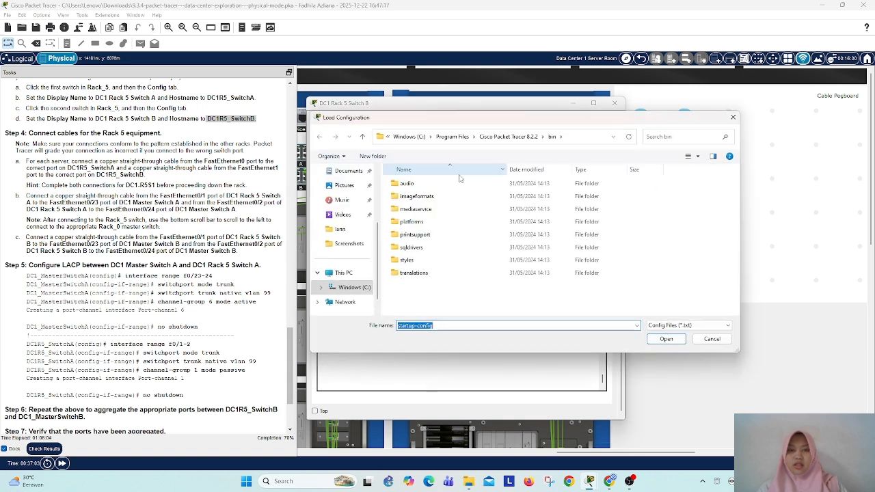
pyautogui.click(735, 117)
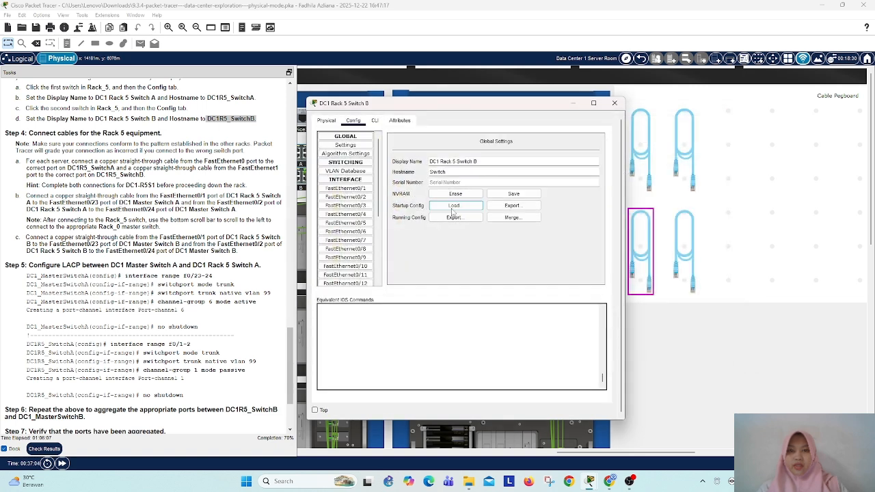
pyautogui.doubleClick(448, 172)
pyautogui.hotkey('ctrl', 'v')
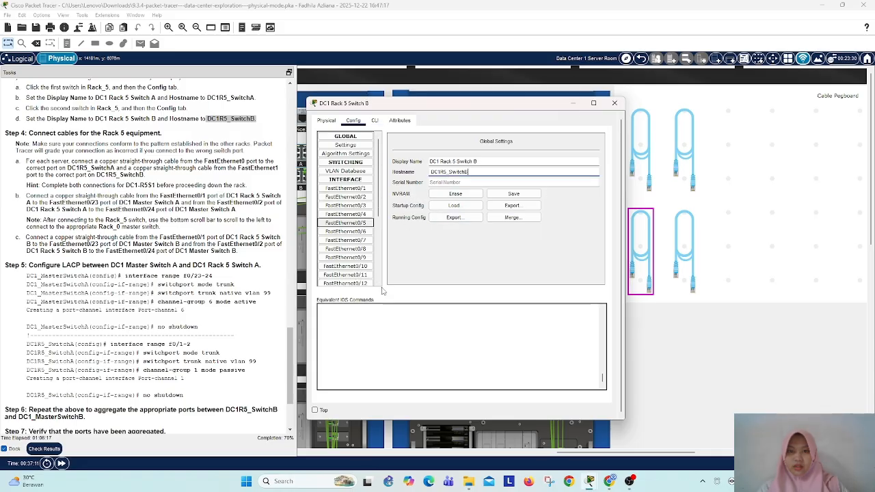
pyautogui.click(615, 104)
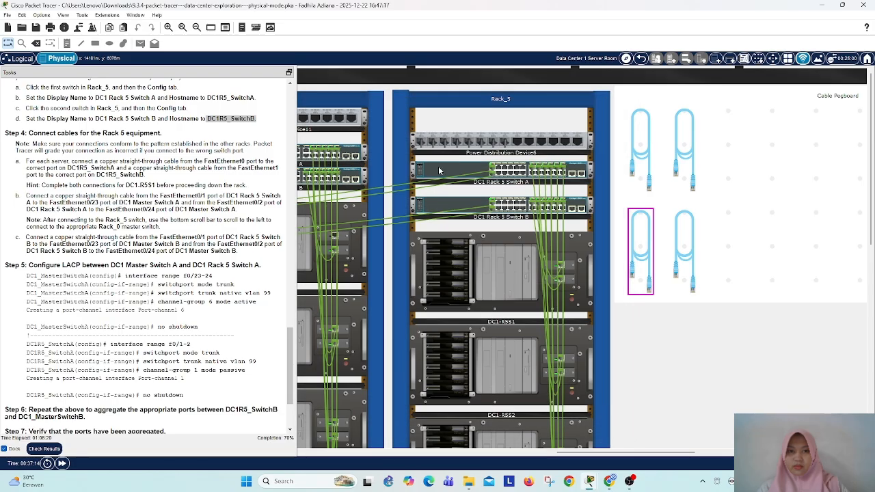
pyautogui.click(637, 129)
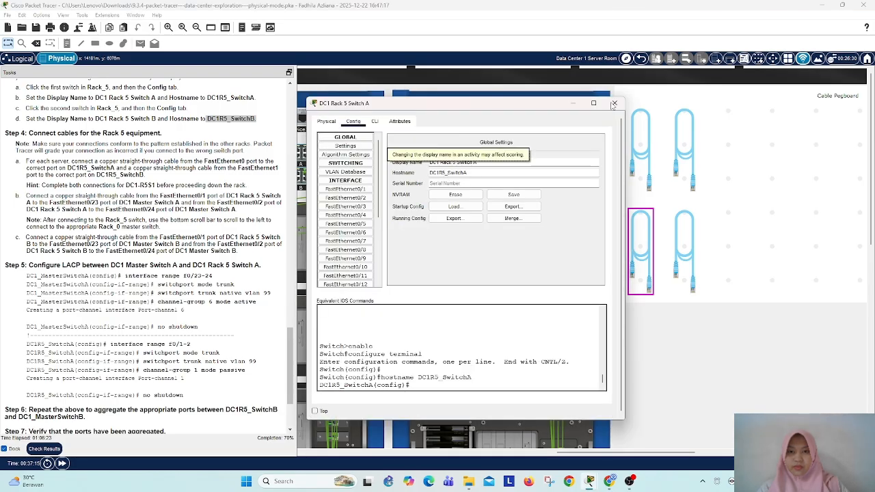
pyautogui.click(611, 106)
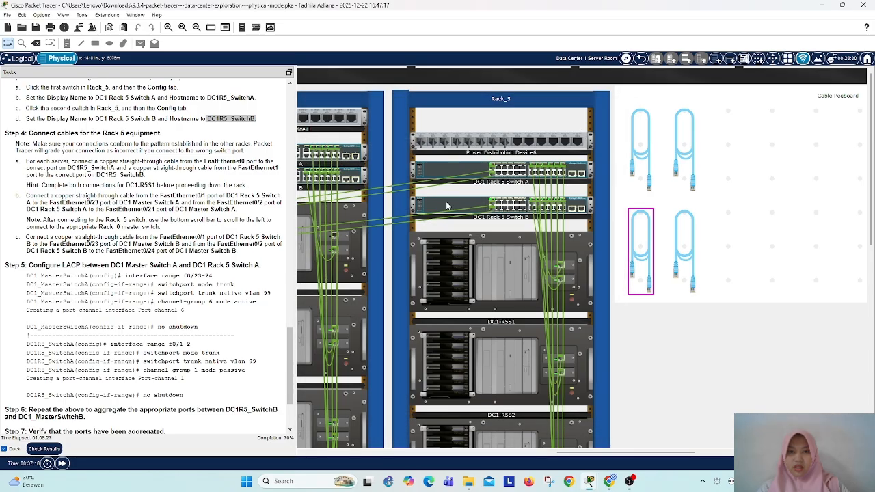
# Step: Try to set the hostname of DC1 Rack 5 Switch B to DC1R5_SwitchB, and check the hostname of DC1 Rack 5 Switch A
pyautogui.click(447, 206)
pyautogui.click(463, 191)
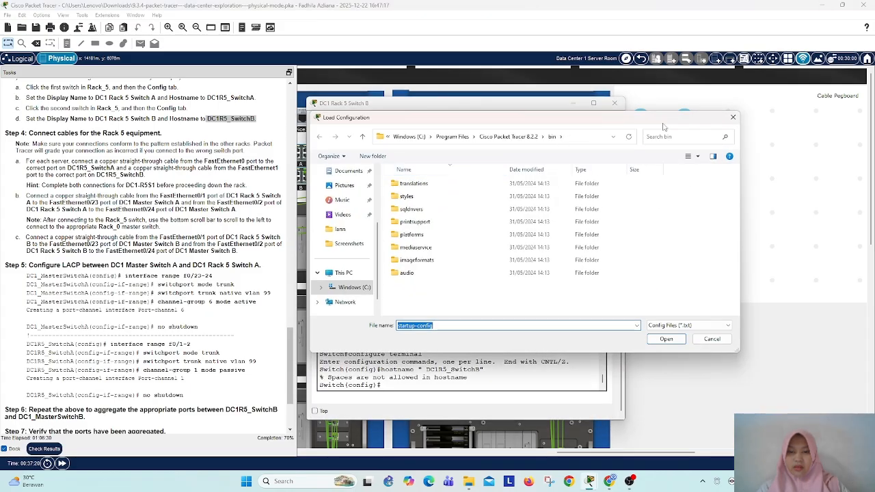
pyautogui.click(733, 118)
pyautogui.doubleClick(441, 172)
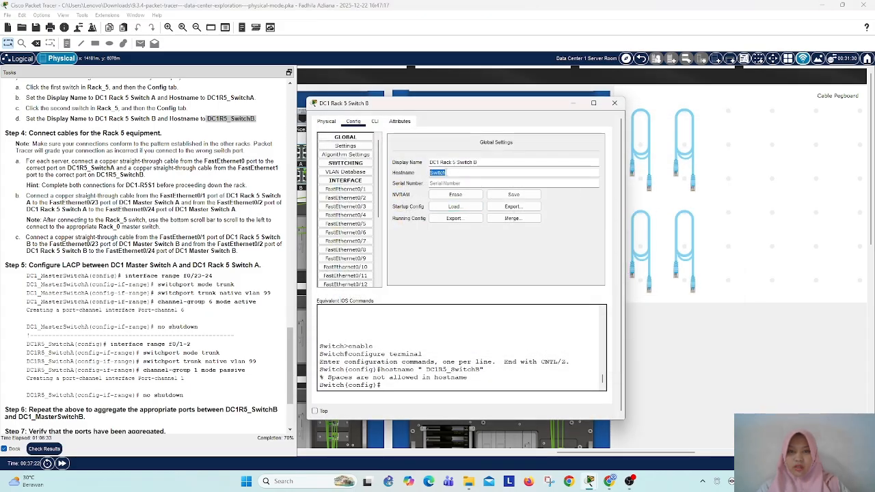
pyautogui.hotkey('ctrl', 'v')
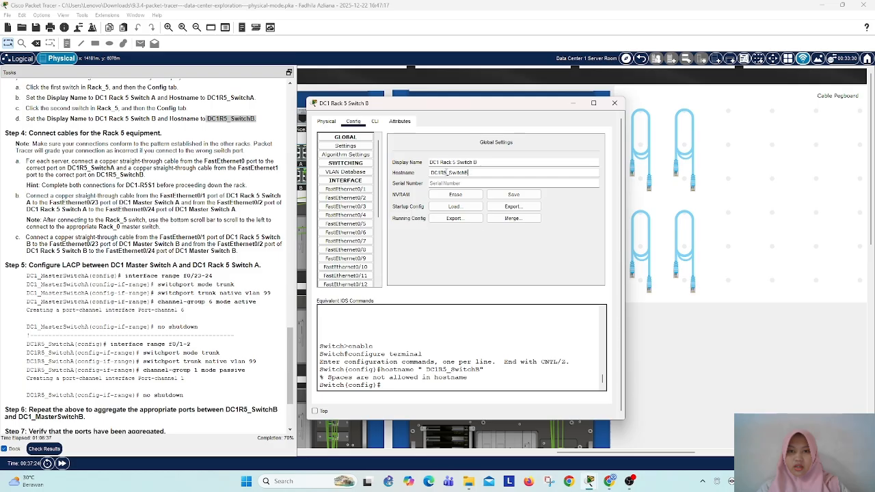
pyautogui.press('Return')
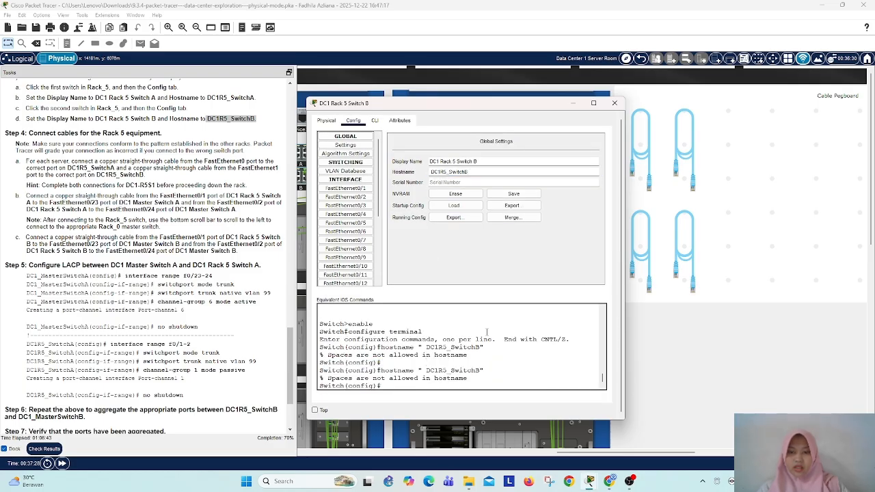
pyautogui.click(616, 103)
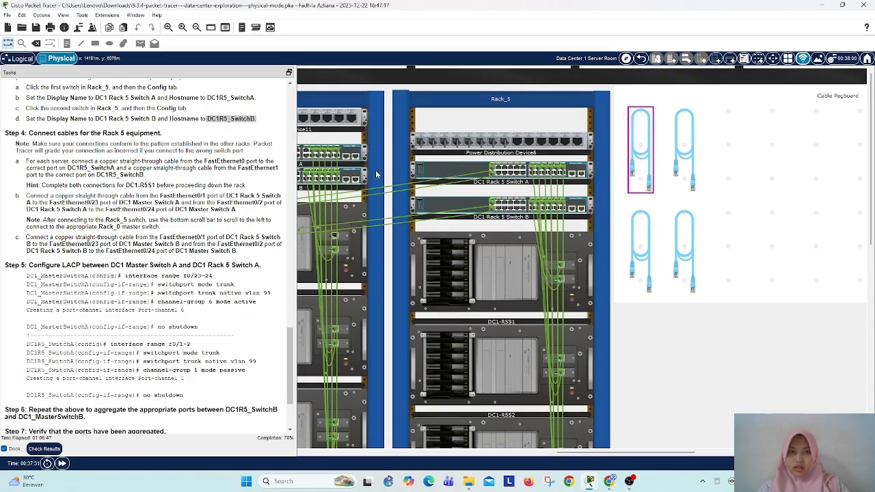
pyautogui.click(445, 171)
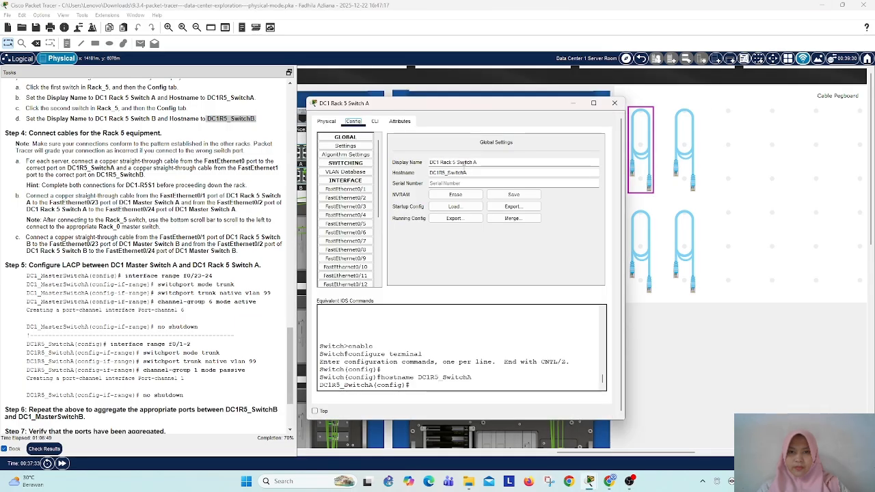
pyautogui.click(616, 103)
# Step: Set the hostname of DC1 Rack 5 Switch B to DC1R5_SwitchB without a leading space, and close the switch window
pyautogui.click(445, 207)
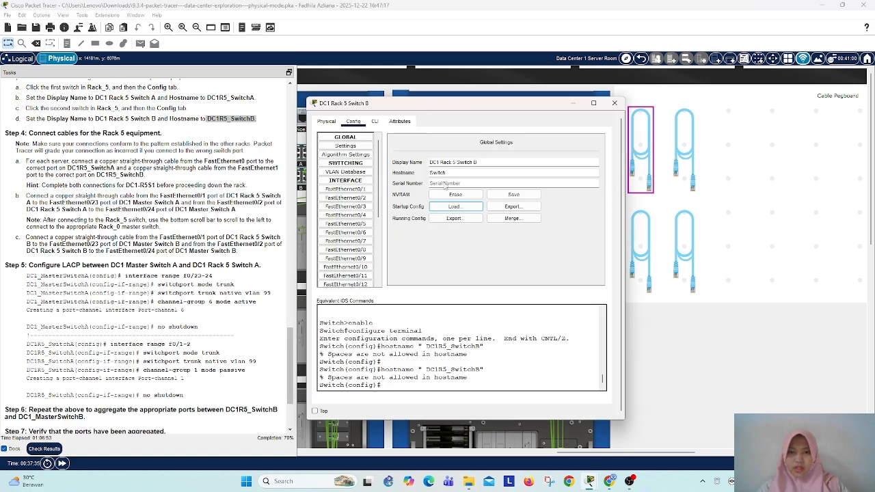
pyautogui.click(445, 207)
pyautogui.click(731, 118)
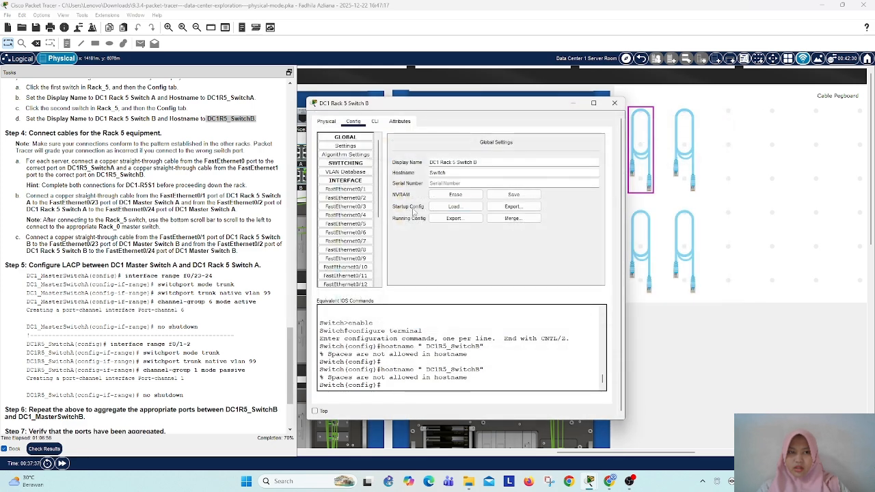
pyautogui.doubleClick(448, 173)
pyautogui.hotkey('ctrl', 'v')
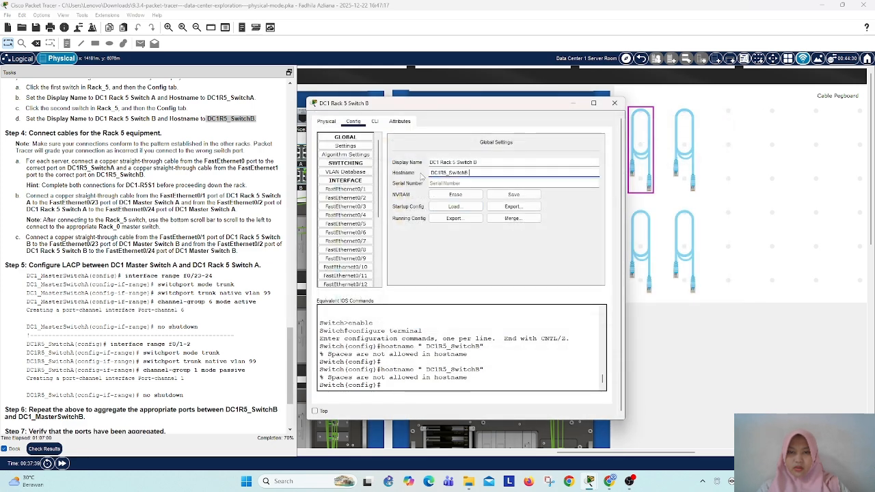
pyautogui.click(425, 375)
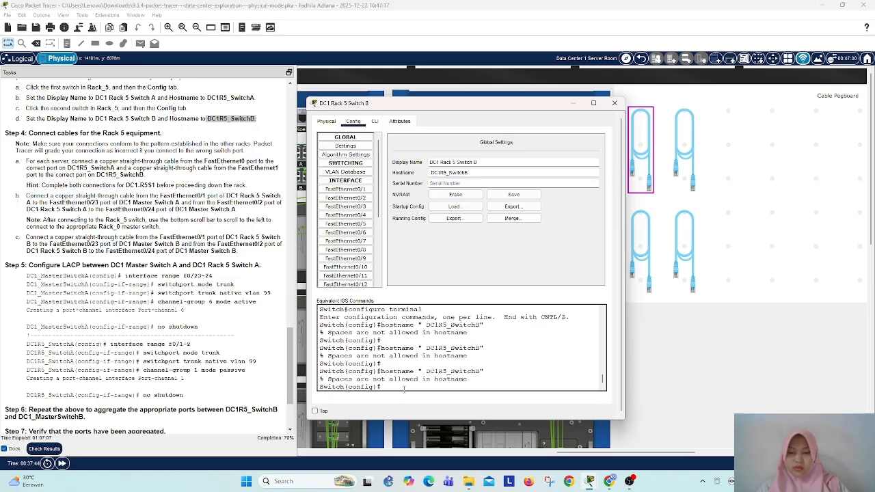
pyautogui.click(432, 172)
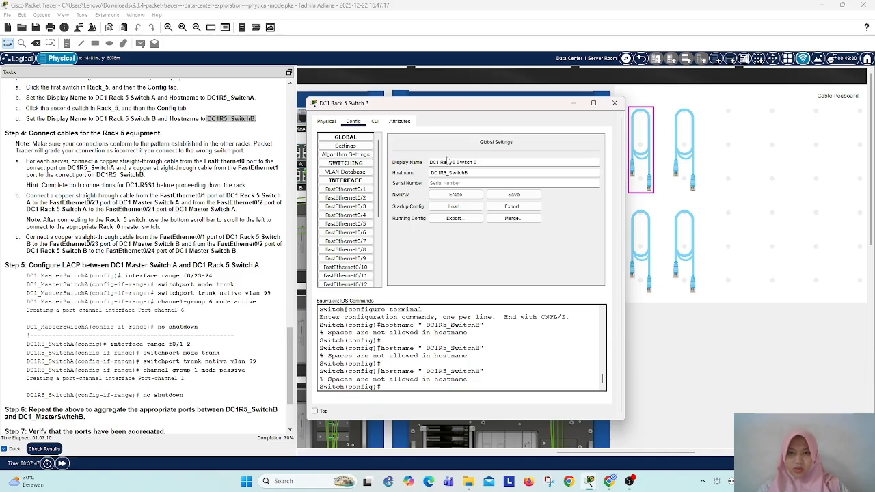
pyautogui.press('BackSpace')
pyautogui.press('Return')
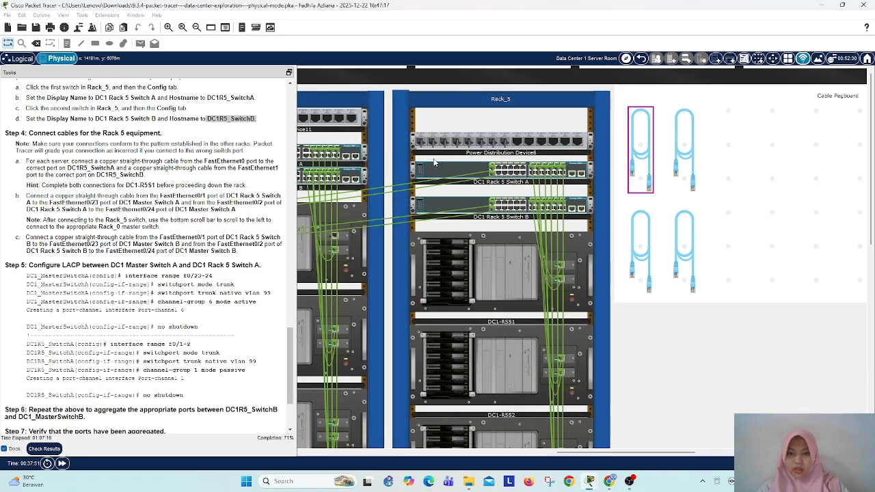
pyautogui.click(614, 104)
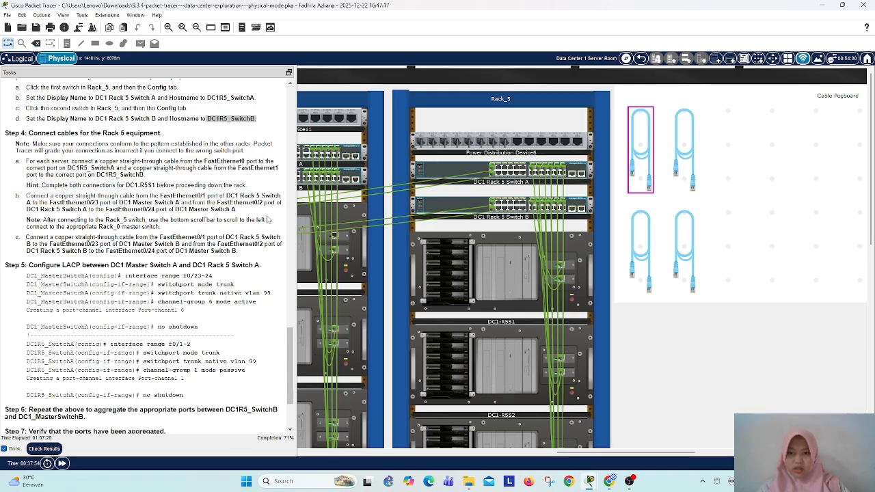
# Step: Open the command line of DC1 Master Switch A in Rack_0 and enter global configuration mode
pyautogui.moveTo(578, 456); pyautogui.dragTo(326, 455)
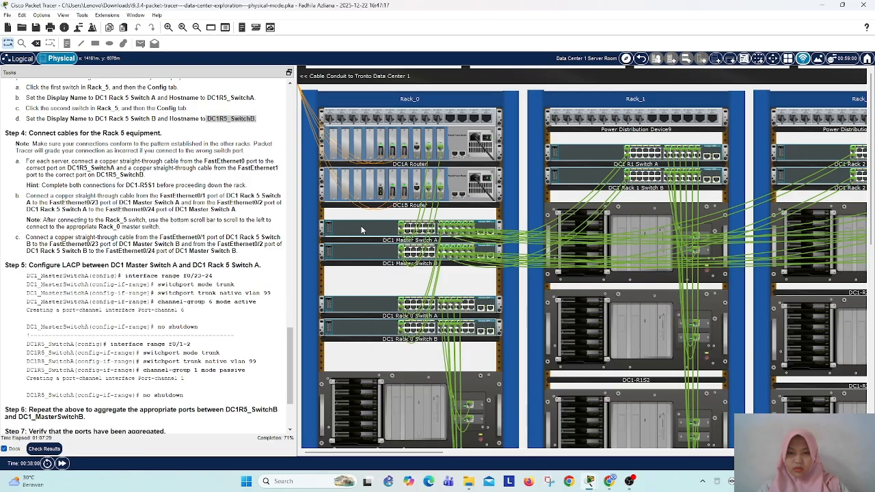
pyautogui.click(362, 231)
pyautogui.click(354, 122)
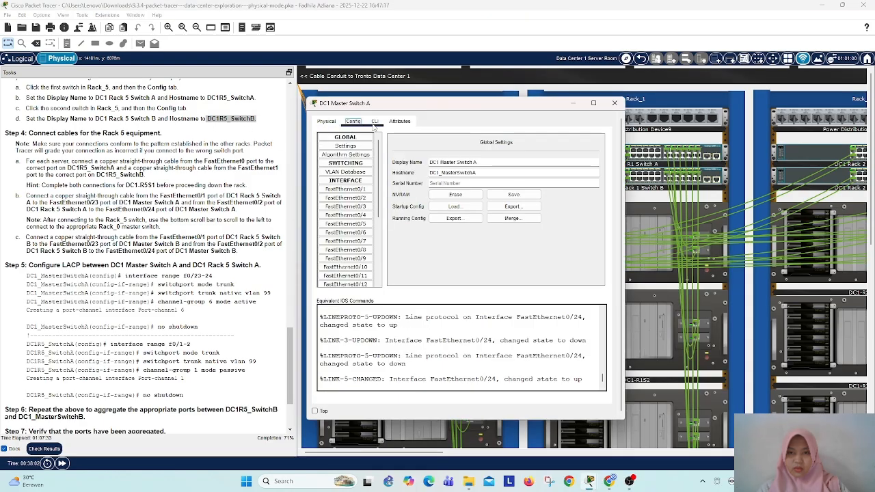
pyautogui.click(375, 122)
pyautogui.press('Return')
pyautogui.press('Return')
pyautogui.press('Return')
pyautogui.press('Return')
pyautogui.press('Return')
pyautogui.press('Return')
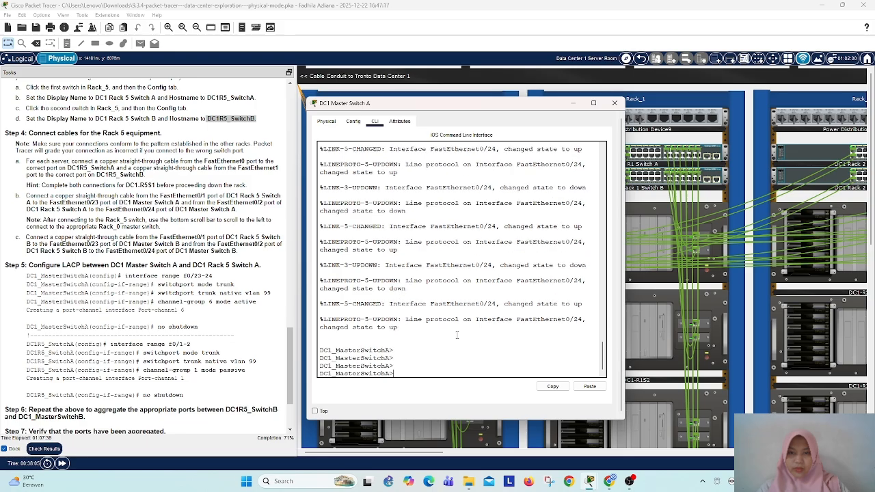
pyautogui.write('ena')
pyautogui.press('Return')
pyautogui.write('con')
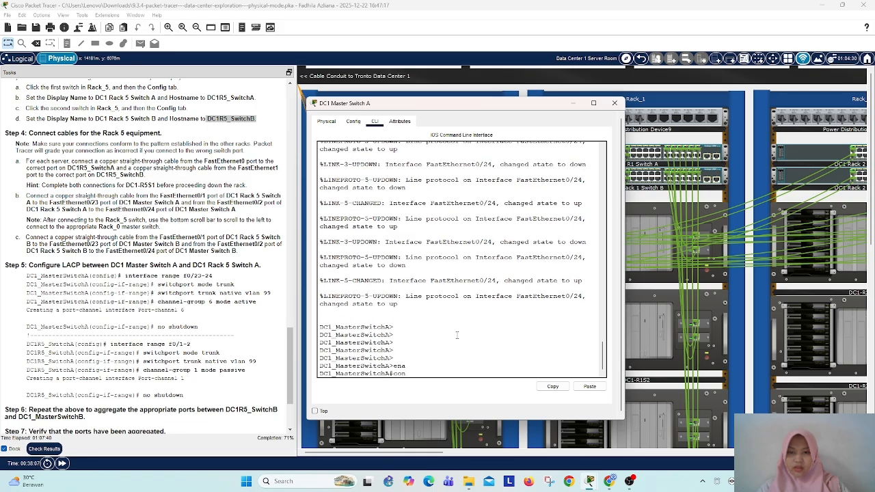
pyautogui.write('f t')
pyautogui.press('Return')
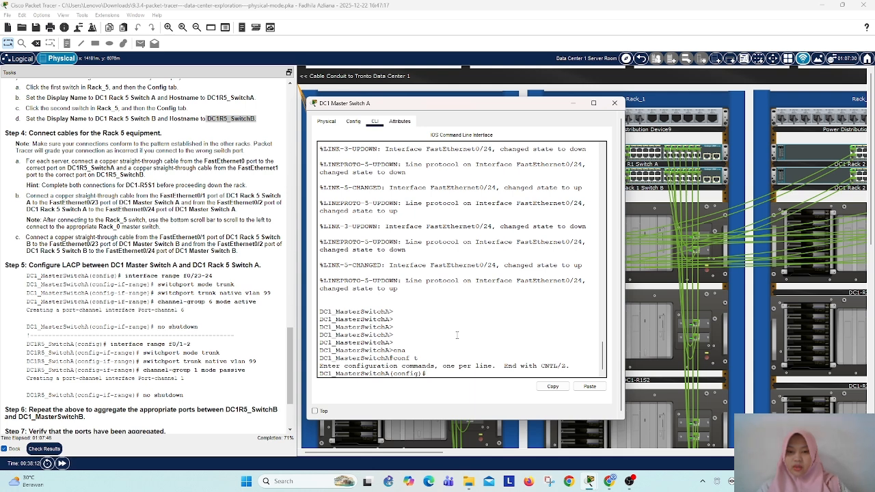
# Step: Select interface range f0/23-24 on DC1 Master Switch A and set those ports to trunk mode
pyautogui.write('int range')
pyautogui.write(' f')
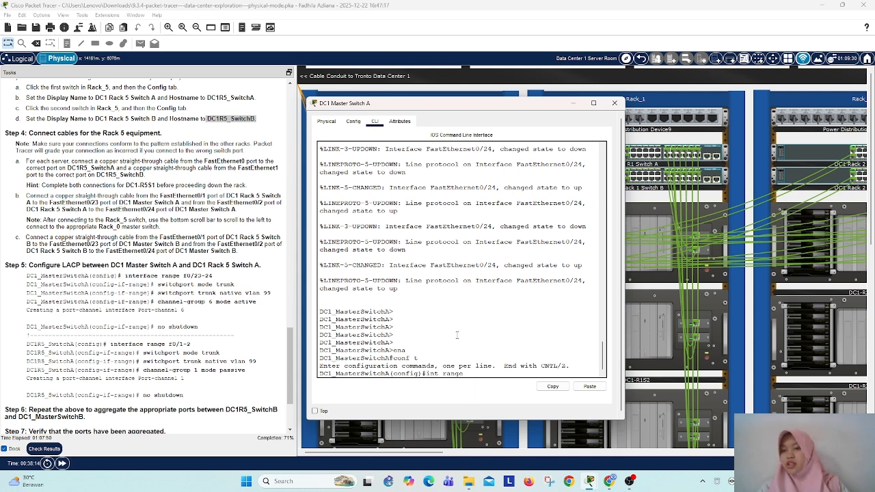
pyautogui.write('0')
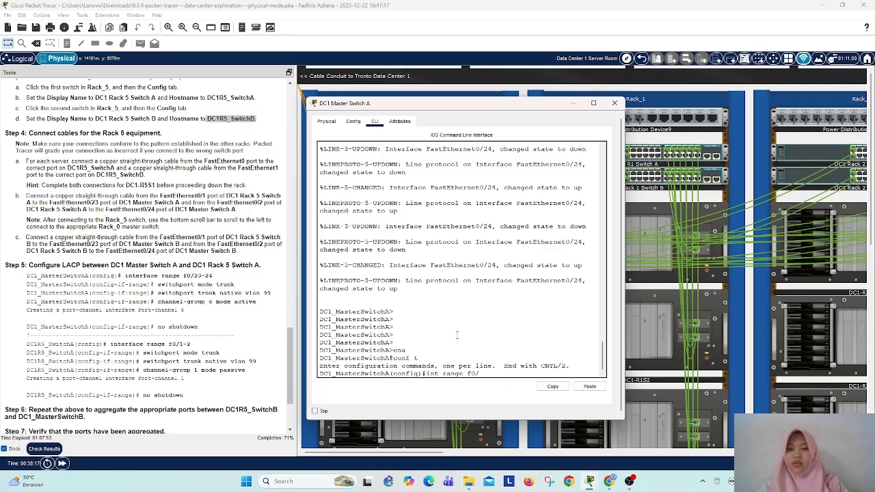
pyautogui.write('/23-24')
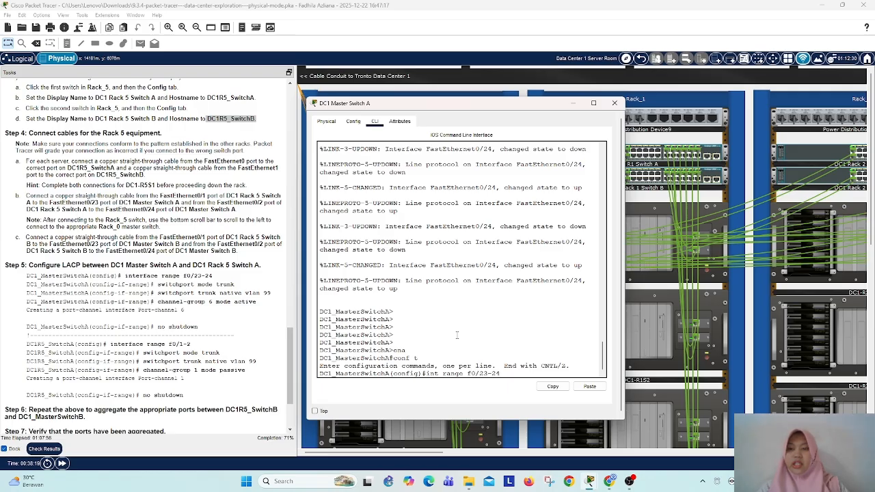
pyautogui.press('Return')
pyautogui.write('sw')
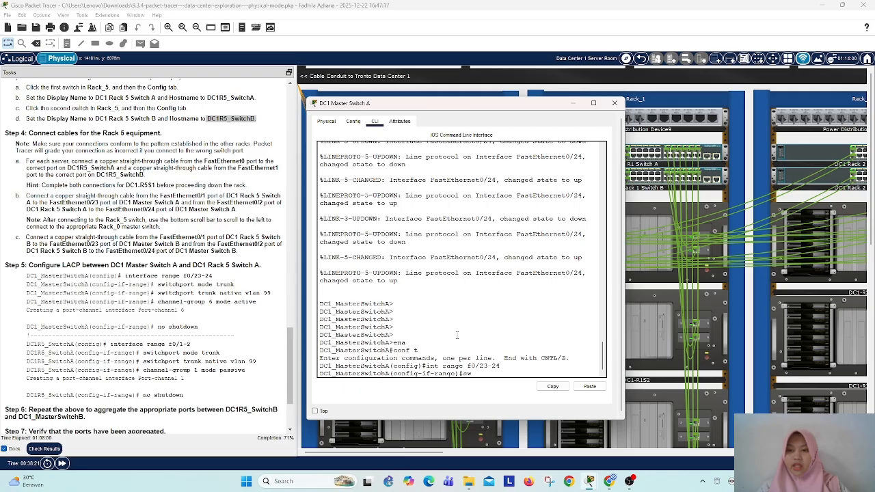
pyautogui.press('Tab')
pyautogui.write('mo')
pyautogui.press('Tab')
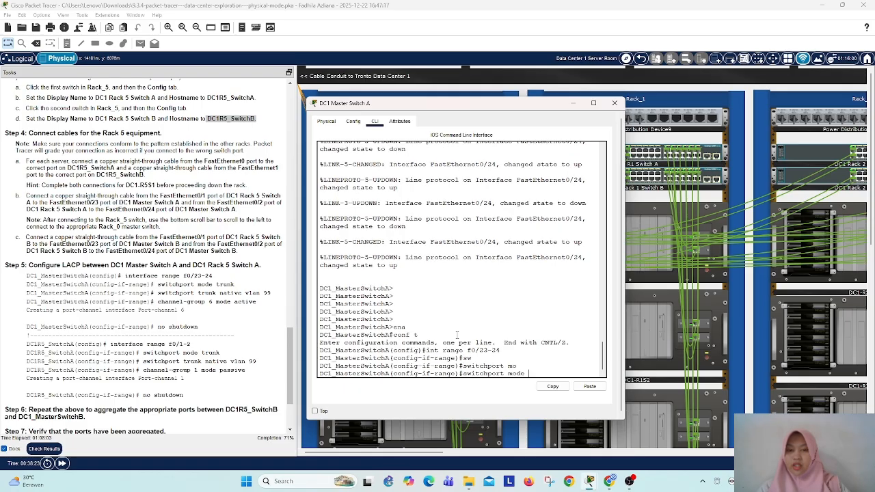
pyautogui.write('tr')
pyautogui.press('Tab')
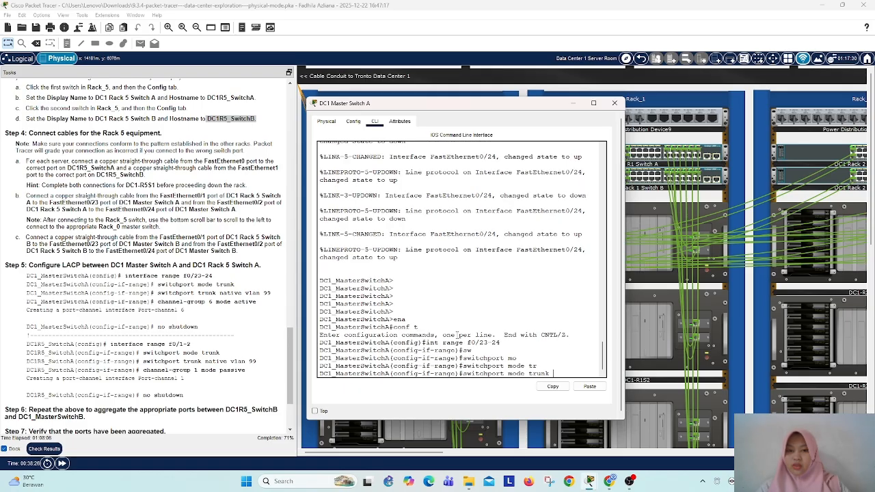
pyautogui.press('Return')
# Step: Set the trunk native VLAN of ports f0/23-24 on DC1 Master Switch A to 99
pyautogui.write('s')
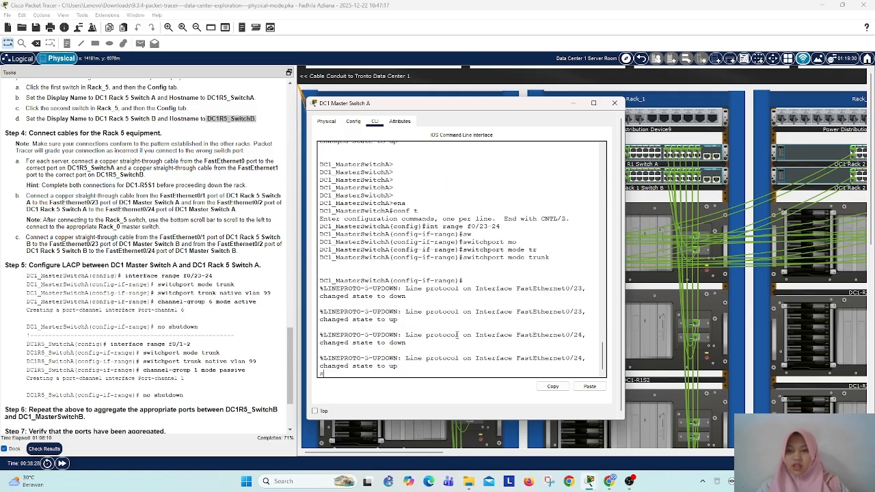
pyautogui.write('w')
pyautogui.press('Tab')
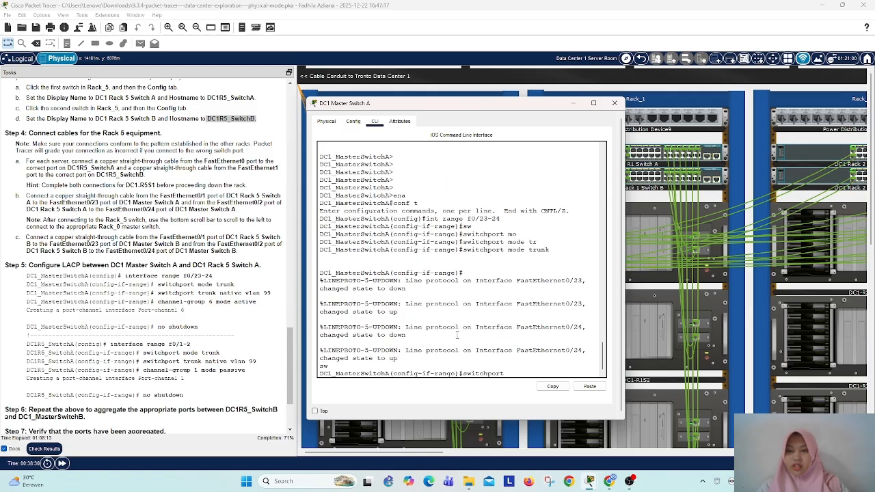
pyautogui.write('tr')
pyautogui.press('Tab')
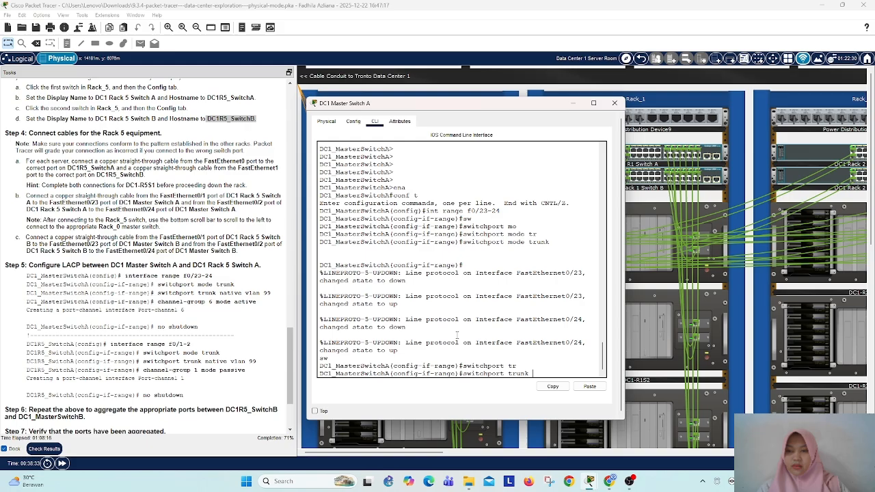
pyautogui.write('na')
pyautogui.press('Tab')
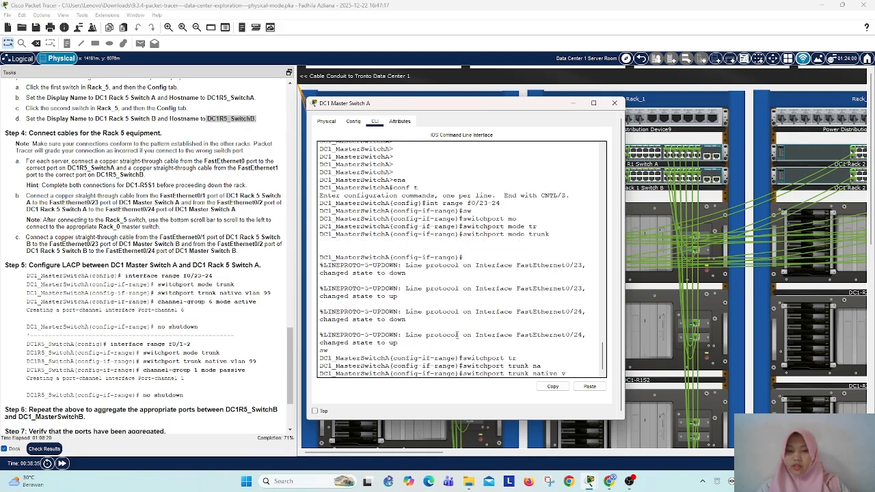
pyautogui.press('Tab')
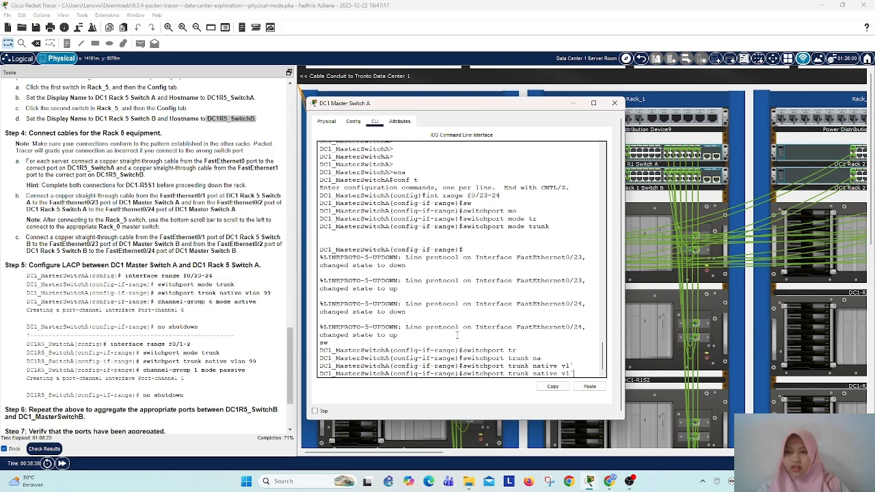
pyautogui.press('Tab')
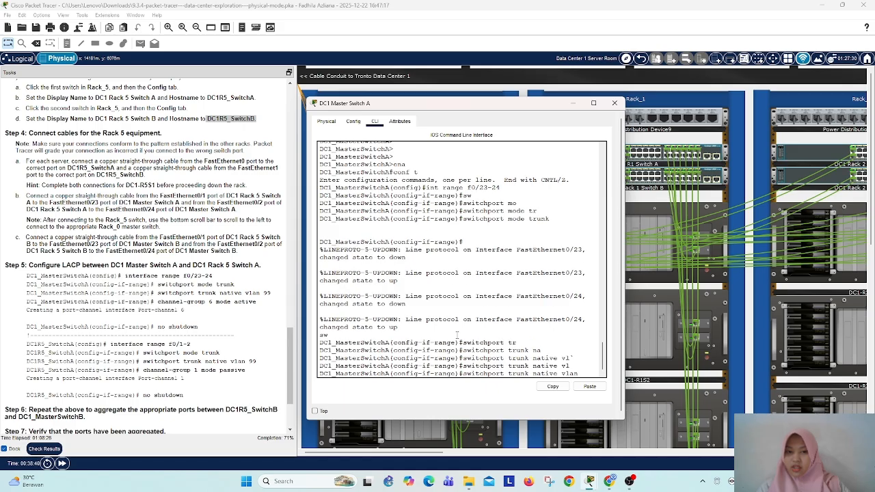
pyautogui.press('Return')
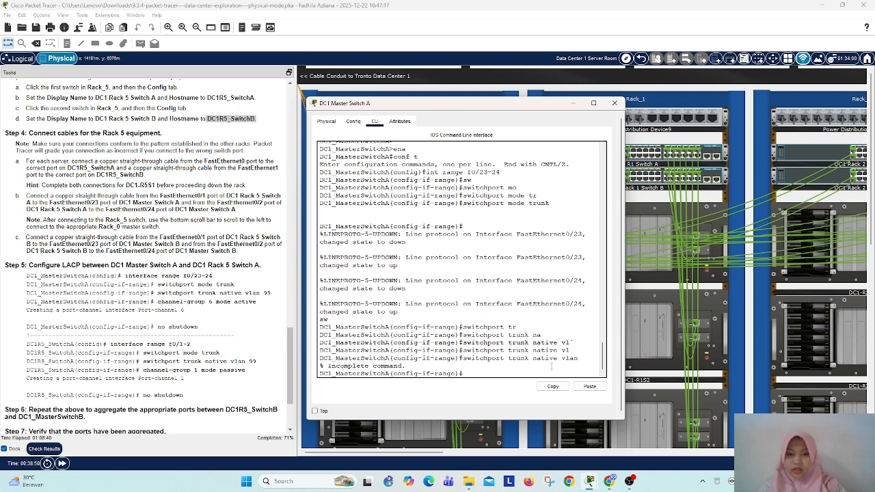
pyautogui.press('Up')
pyautogui.write('99')
pyautogui.press('Return')
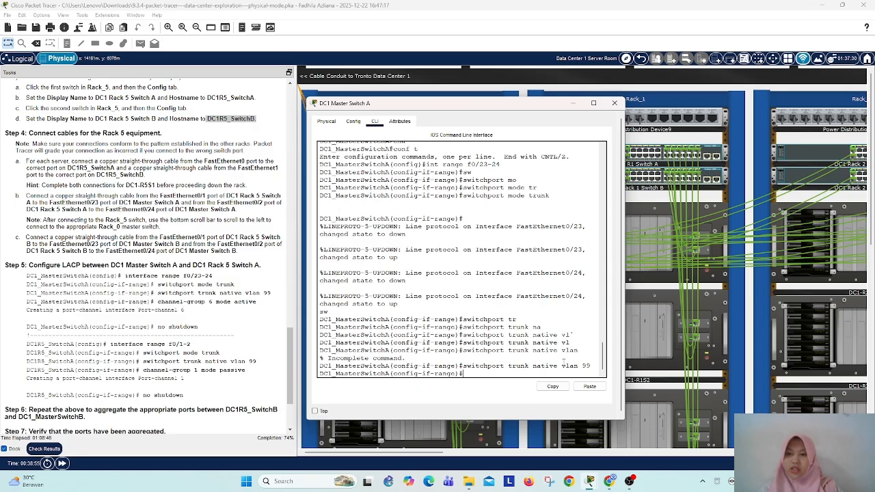
pyautogui.write('ch')
pyautogui.press('Tab')
pyautogui.write('an')
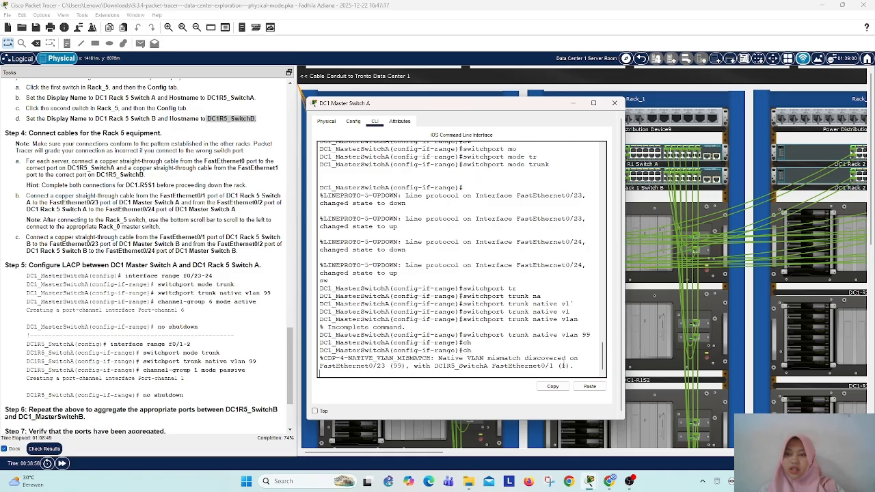
pyautogui.press('Return')
pyautogui.press('Return')
pyautogui.press('Return')
pyautogui.press('Return')
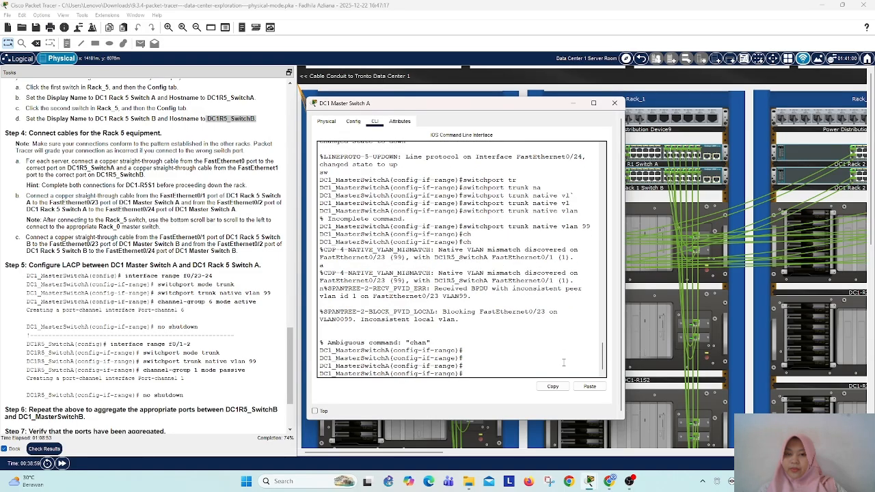
# Step: Assign ports f0/23-24 of DC1 Master Switch A to channel group 6 in active mode, and minimize the switch window
pyautogui.write('channe')
pyautogui.press('Tab')
pyautogui.press('Tab')
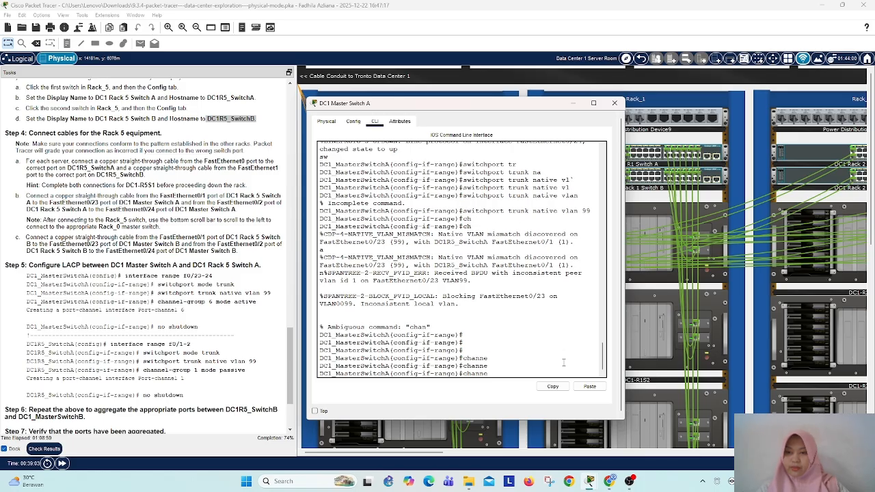
pyautogui.write('l-gr')
pyautogui.press('Tab')
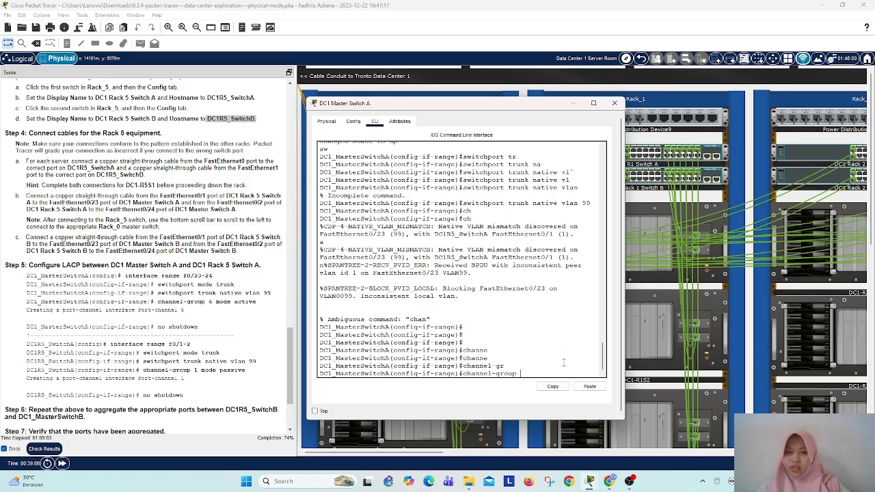
pyautogui.write('6 mode')
pyautogui.press('Tab')
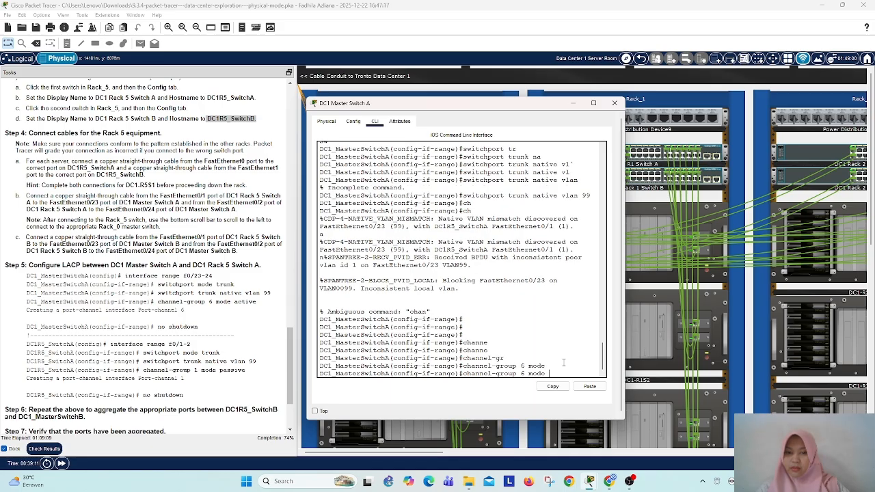
pyautogui.write('ac')
pyautogui.press('Tab')
pyautogui.press('Return')
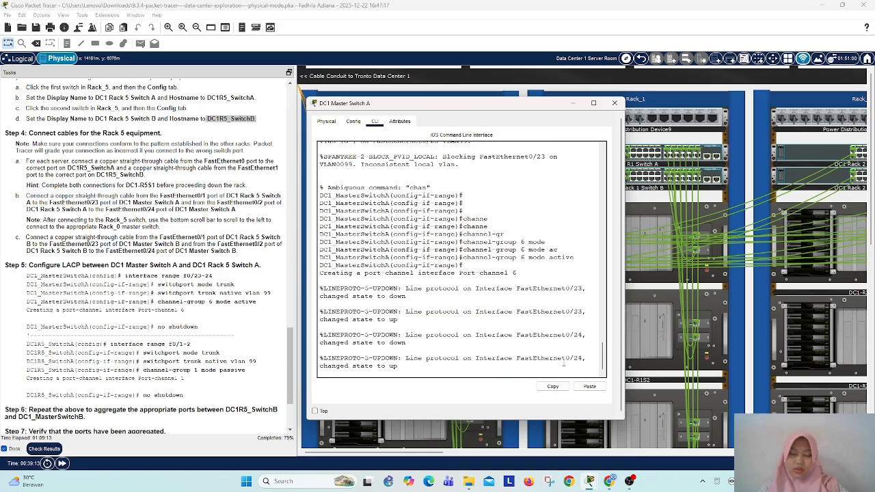
pyautogui.press('Return')
pyautogui.press('Return')
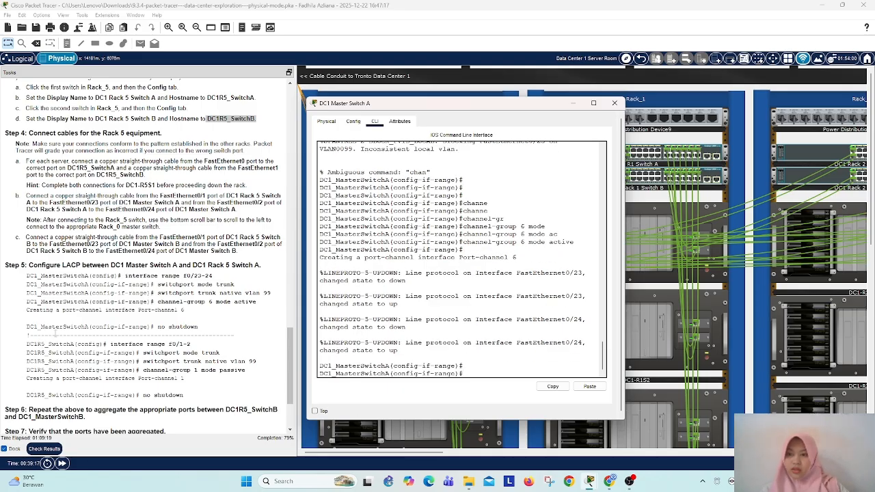
pyautogui.click(573, 103)
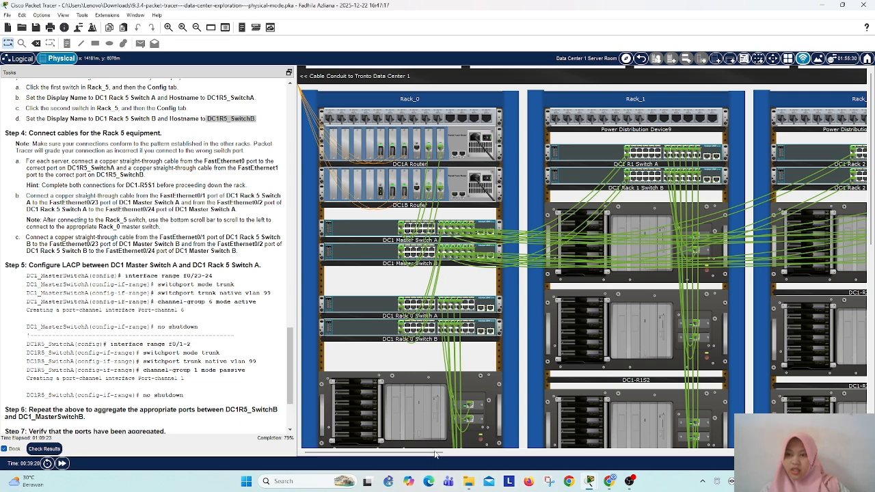
# Step: Open the command line of DC1 Rack 5 Switch A in Rack_5
pyautogui.moveTo(436, 453); pyautogui.dragTo(652, 457)
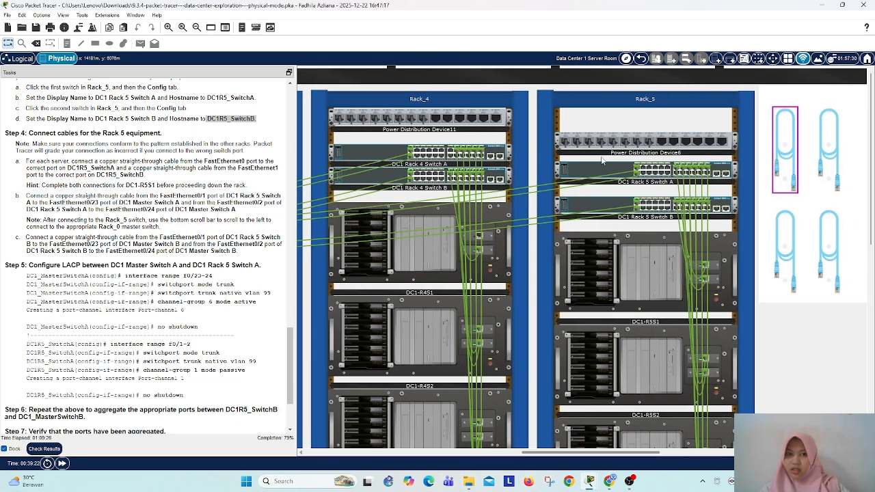
pyautogui.moveTo(584, 180)
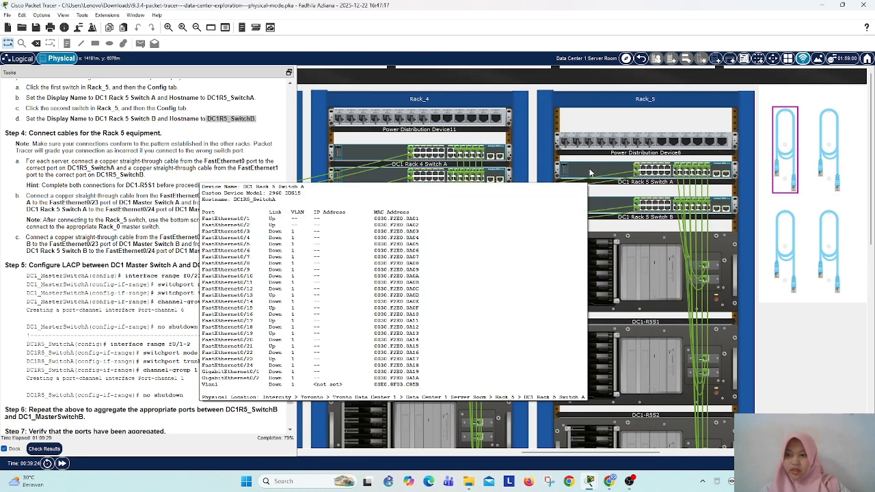
pyautogui.click(584, 180)
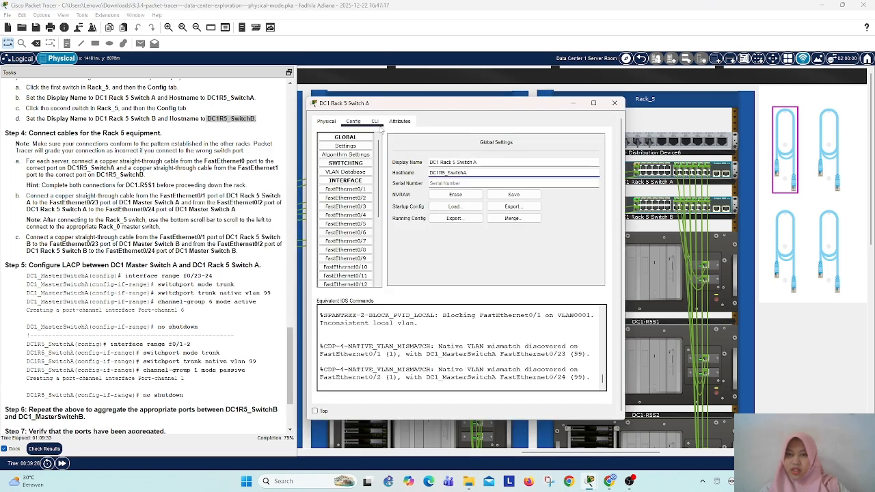
pyautogui.click(375, 121)
pyautogui.press('Return')
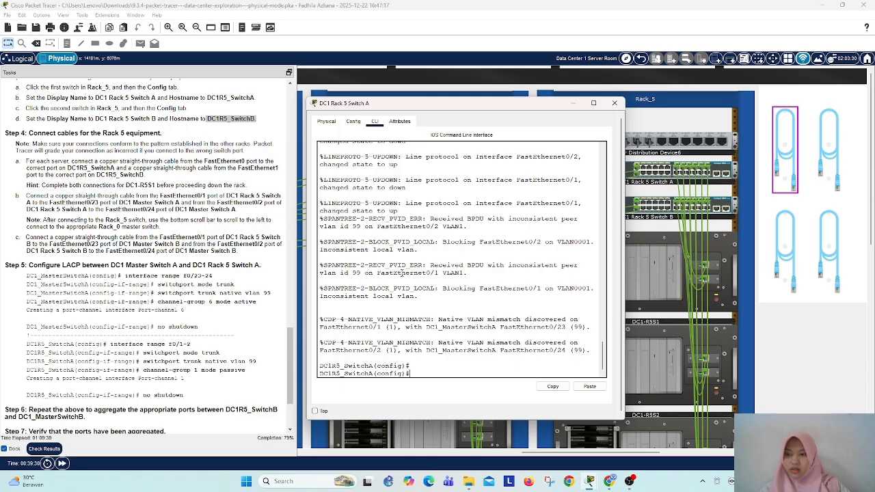
# Step: Select interface range f0/1-2 on DC1 Rack 5 Switch A and set those ports to trunk mode
pyautogui.write('int range f0')
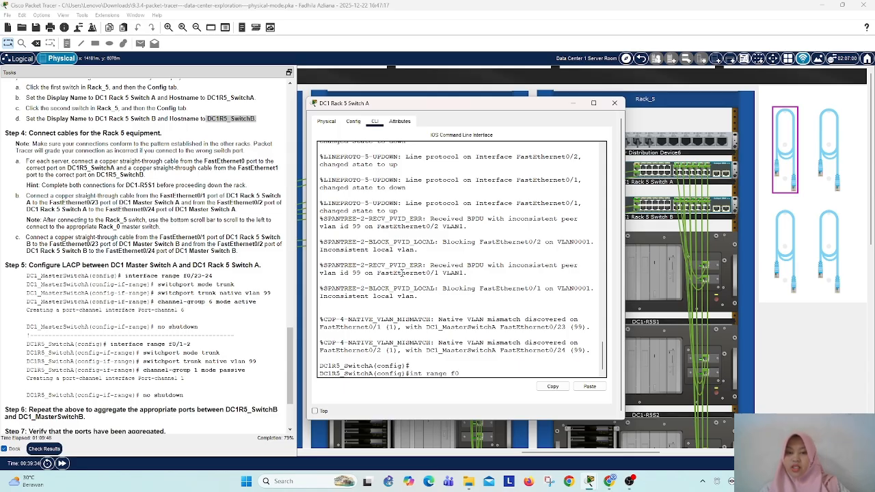
pyautogui.write('/1-2')
pyautogui.press('Return')
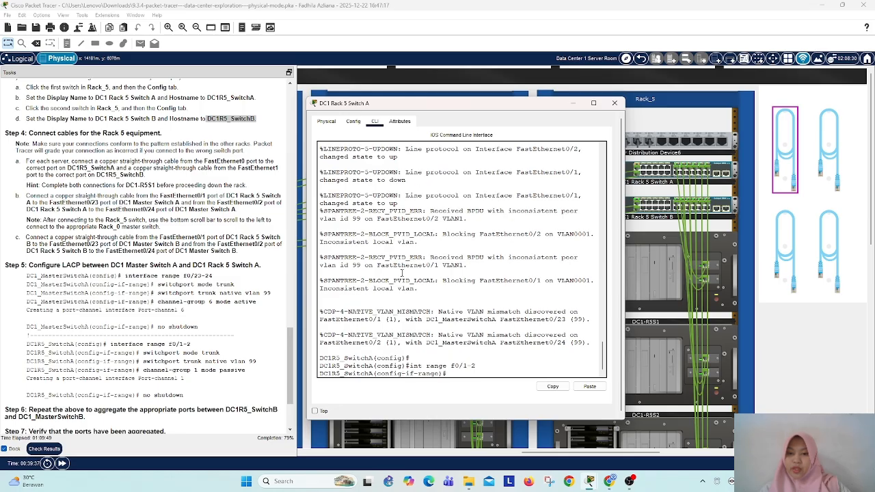
pyautogui.write('sw')
pyautogui.press('Tab')
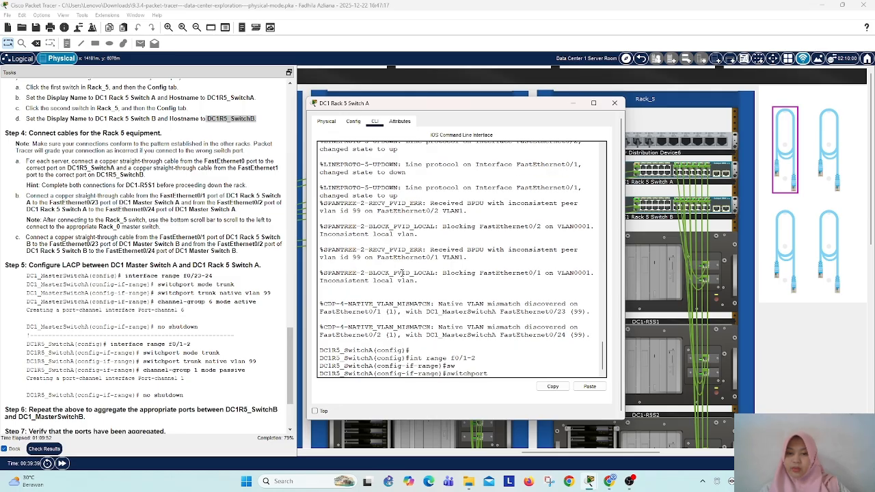
pyautogui.write('m')
pyautogui.press('Tab')
pyautogui.write('tr')
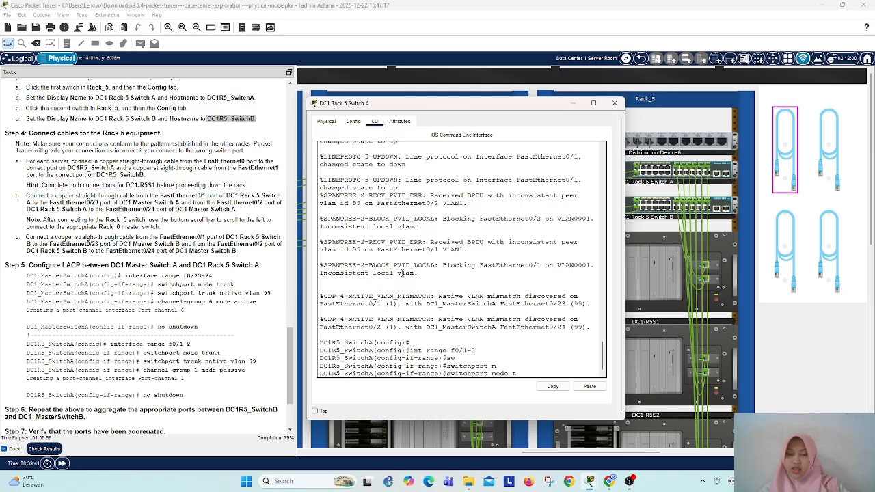
pyautogui.press('Tab')
pyautogui.press('Return')
# Step: Set the trunk native VLAN of ports f0/1-2 on DC1 Rack 5 Switch A to 99
pyautogui.write('sw')
pyautogui.press('Tab')
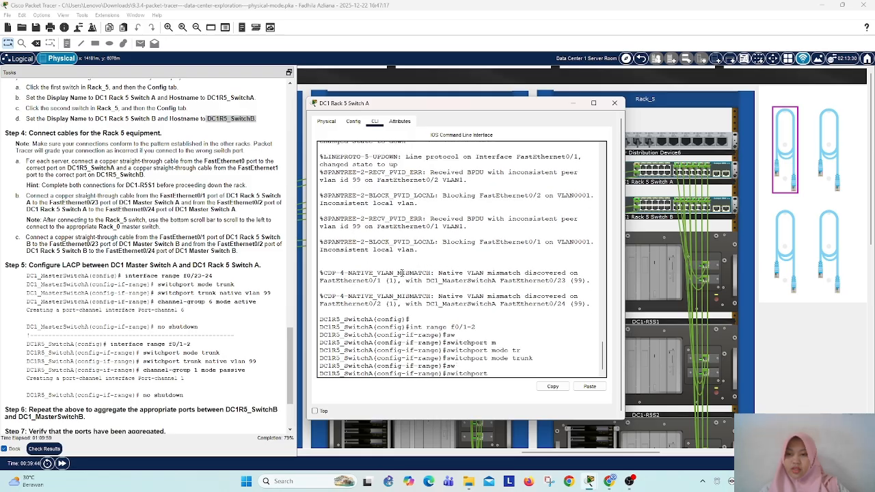
pyautogui.write('n')
pyautogui.press('Tab')
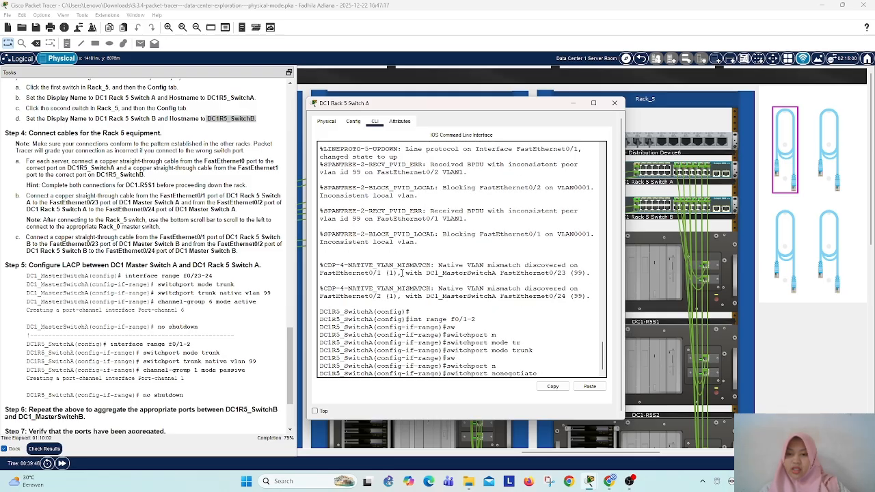
pyautogui.write('at')
pyautogui.press('Tab')
pyautogui.write('iv')
pyautogui.press('Tab')
pyautogui.press('Tab')
pyautogui.press('Tab')
pyautogui.press('Tab')
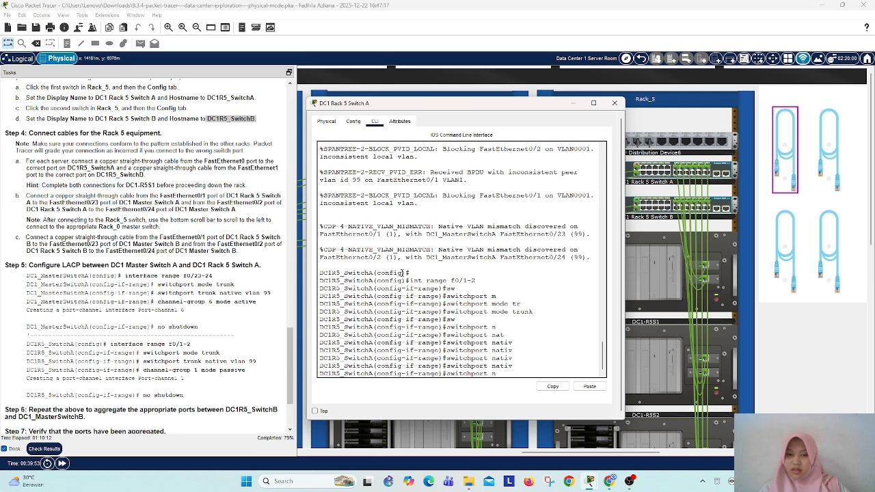
pyautogui.write('tr')
pyautogui.press('Tab')
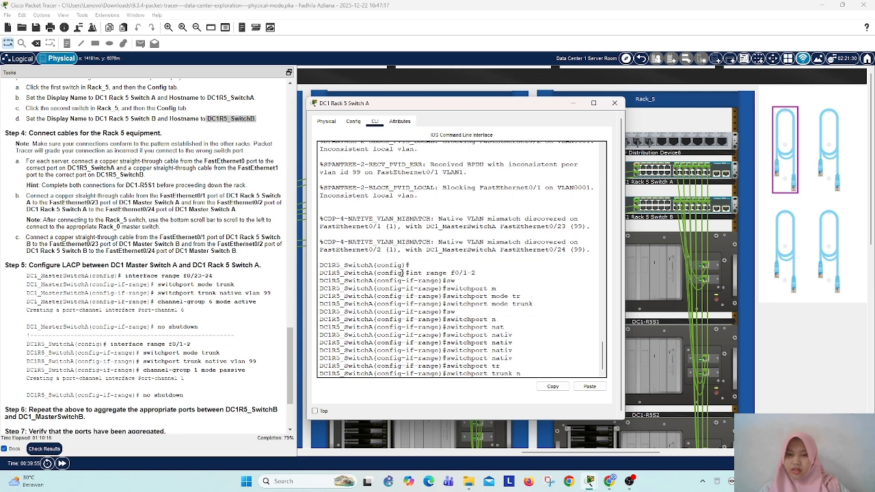
pyautogui.write('n')
pyautogui.press('Tab')
pyautogui.write('v')
pyautogui.press('Tab')
pyautogui.write('99')
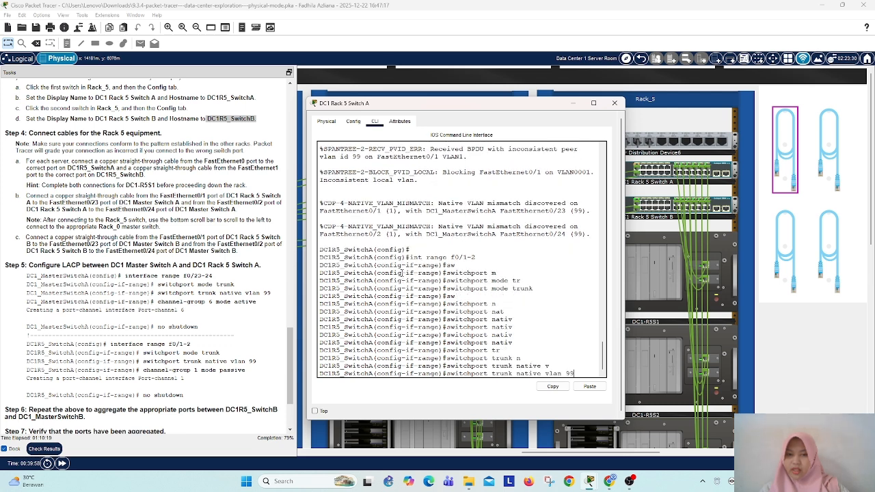
pyautogui.press('Return')
# Step: Assign ports f0/1-2 of DC1 Rack 5 Switch A to channel group 1 in passive mode, and close the switch window
pyautogui.write('chann')
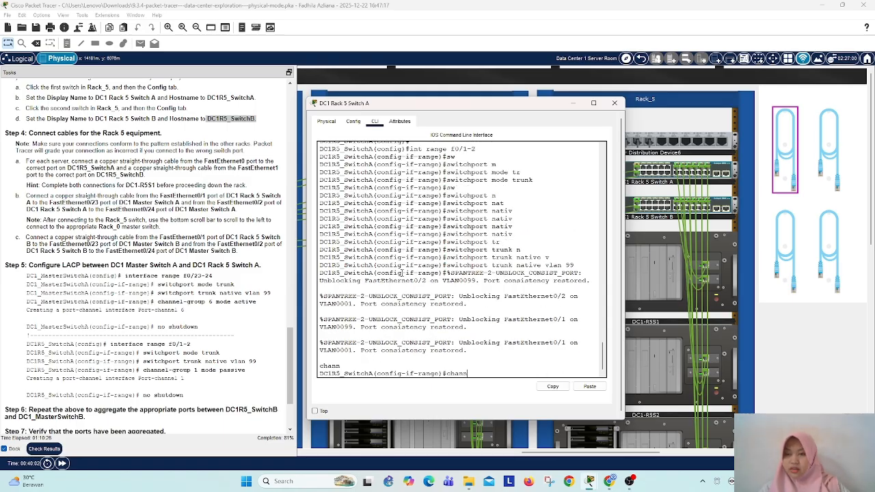
pyautogui.write('el')
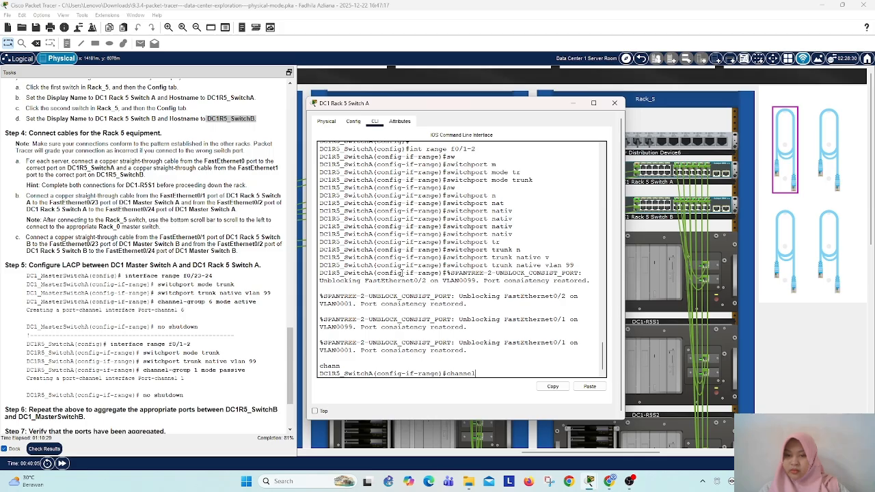
pyautogui.write('-g')
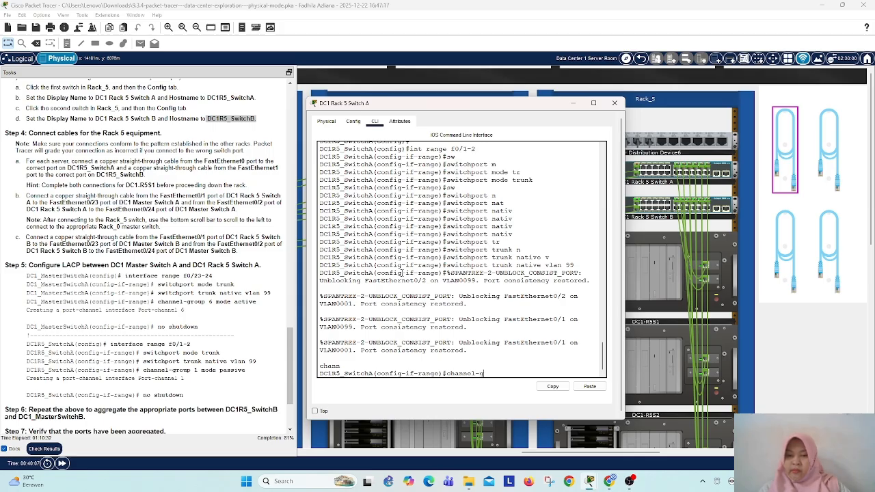
pyautogui.press('Tab')
pyautogui.write('1 ')
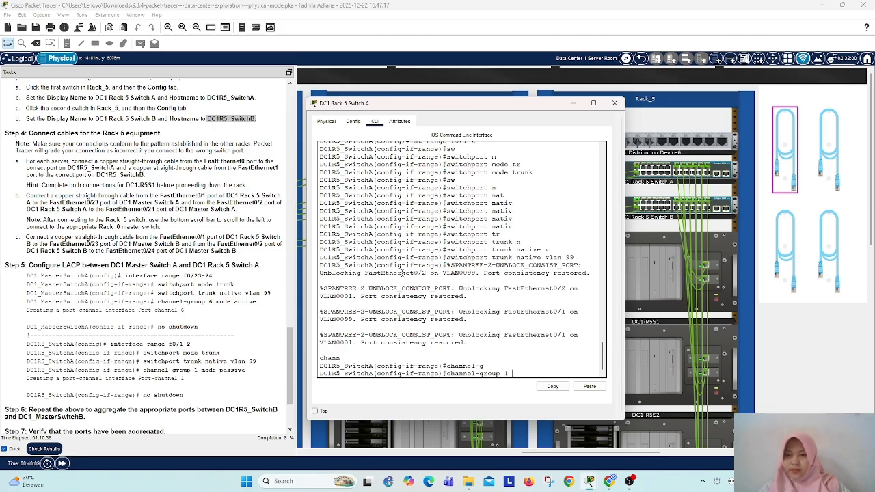
pyautogui.write('mode p')
pyautogui.press('Tab')
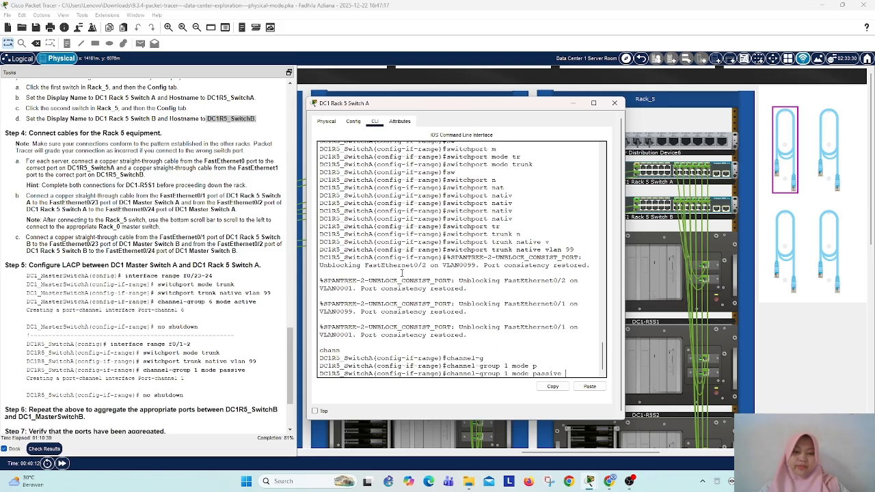
pyautogui.press('Return')
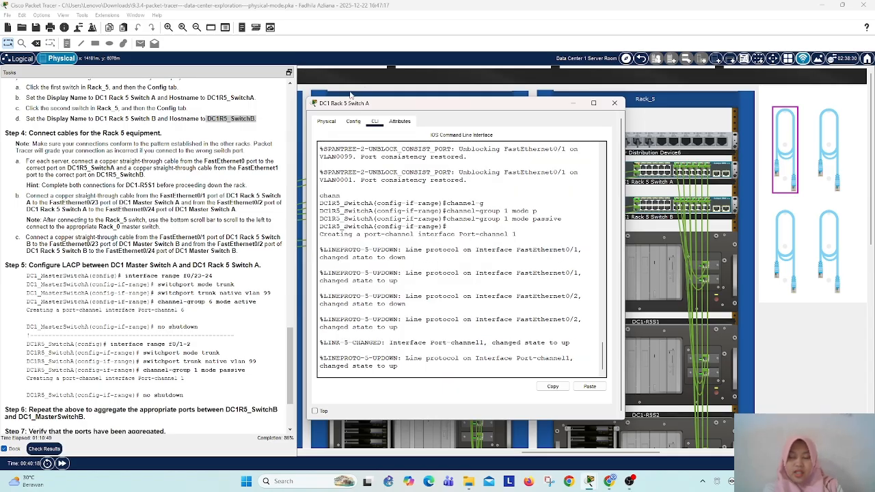
pyautogui.click(614, 103)
# Step: Open the command line of DC1 Master Switch B in Rack_0 and enter global configuration mode
pyautogui.moveTo(533, 452); pyautogui.dragTo(315, 453)
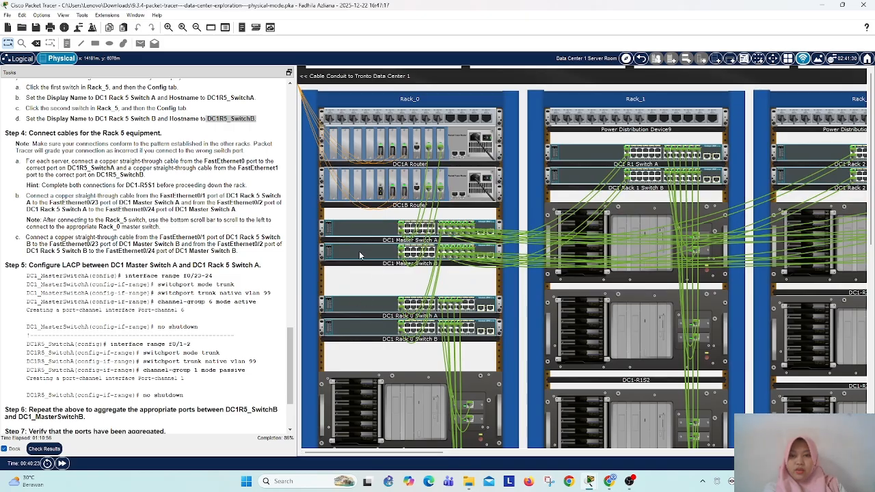
pyautogui.click(359, 251)
pyautogui.click(378, 121)
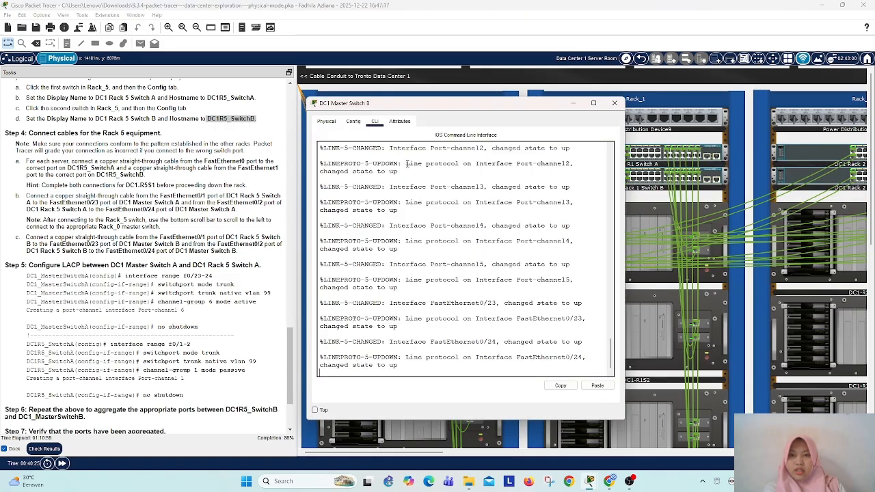
pyautogui.press('Return')
pyautogui.press('Return')
pyautogui.write('ena')
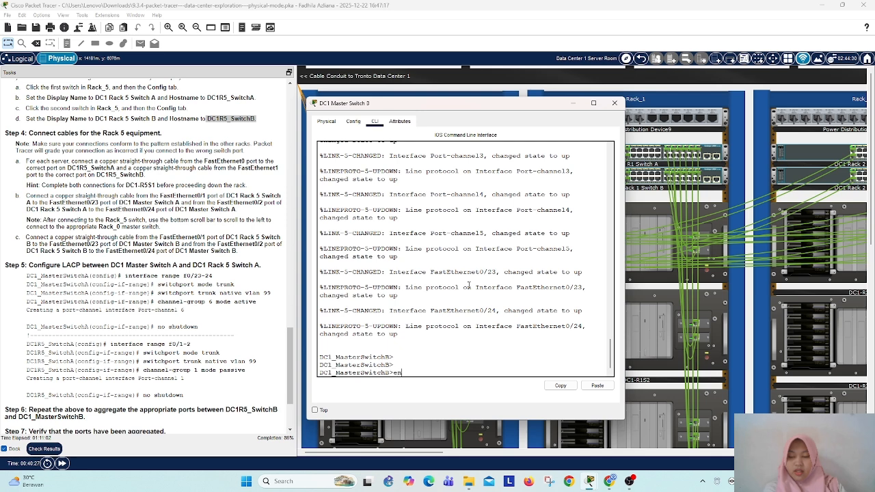
pyautogui.press('Return')
pyautogui.write('conf t')
pyautogui.press('Return')
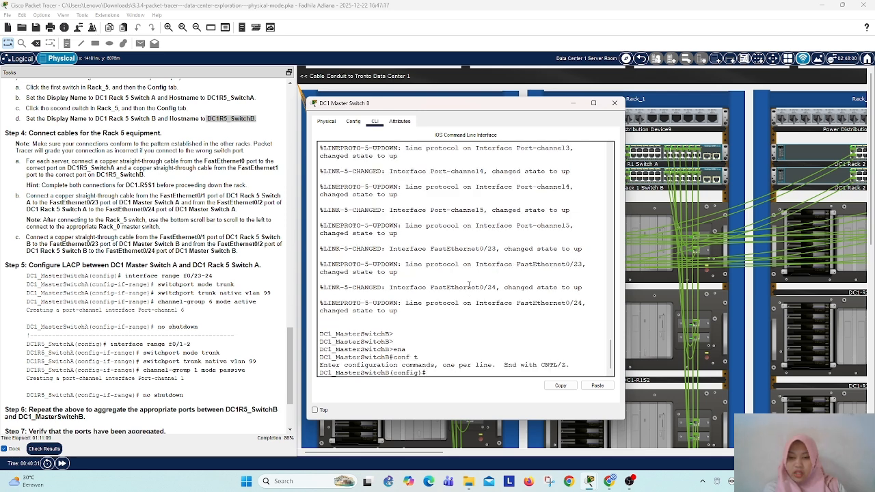
# Step: Select interface range f0/23-24 on DC1 Master Switch B and set those ports to trunk mode
pyautogui.write('int range f0/23-24')
pyautogui.press('Return')
pyautogui.write('sw')
pyautogui.press('Tab')
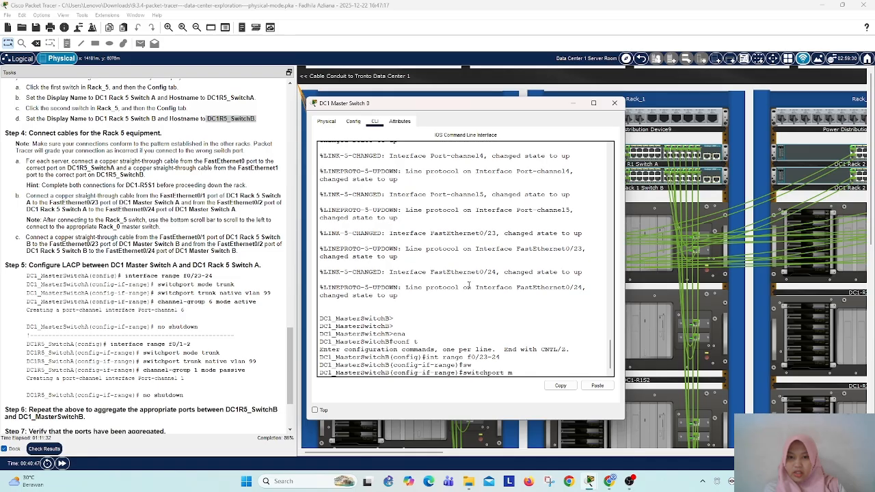
pyautogui.write('m')
pyautogui.press('Tab')
pyautogui.write('od')
pyautogui.press('Tab')
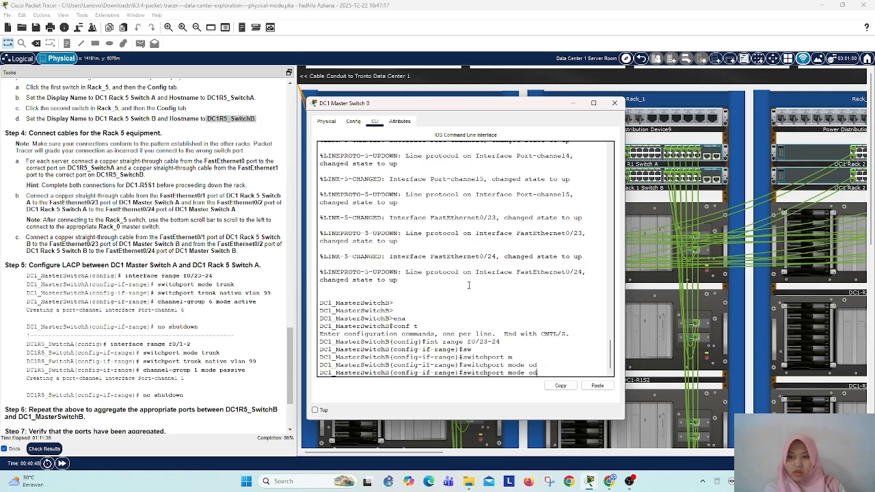
pyautogui.write('tr')
pyautogui.press('Tab')
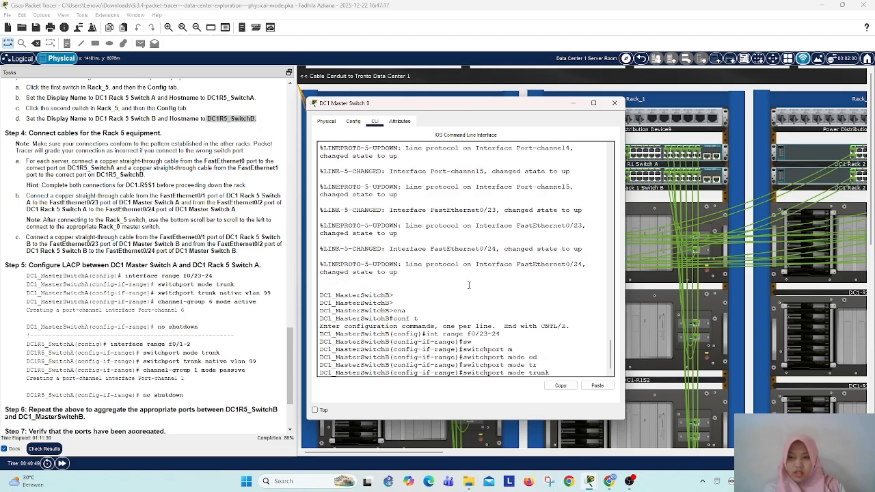
pyautogui.press('Return')
pyautogui.press('Return')
pyautogui.press('Return')
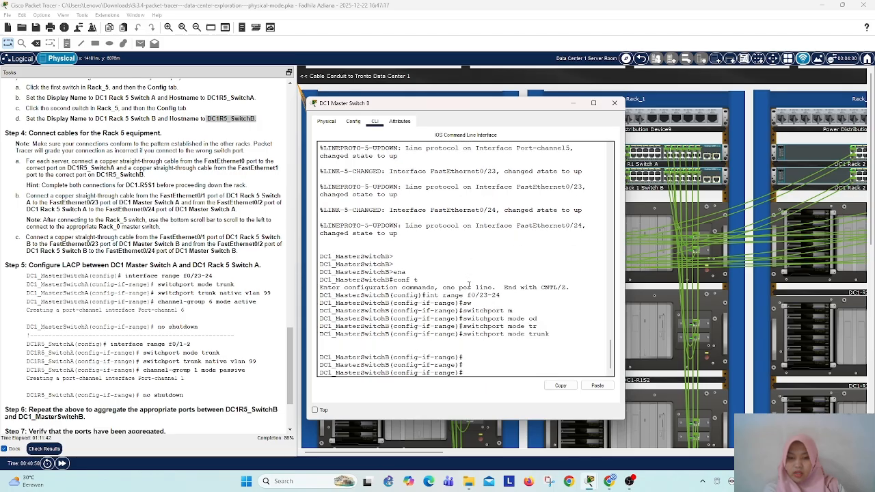
# Step: Set the trunk native VLAN of ports f0/23-24 on DC1 Master Switch B to 99
pyautogui.write('sw')
pyautogui.press('Tab')
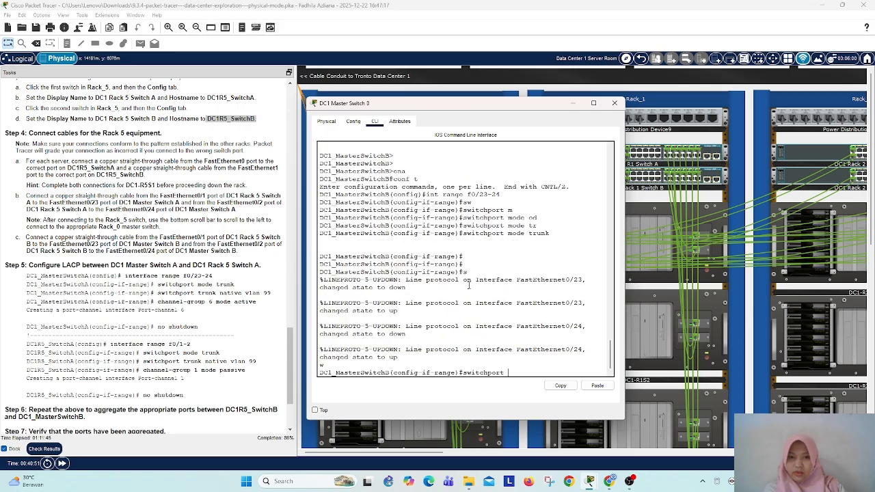
pyautogui.write('t')
pyautogui.press('Tab')
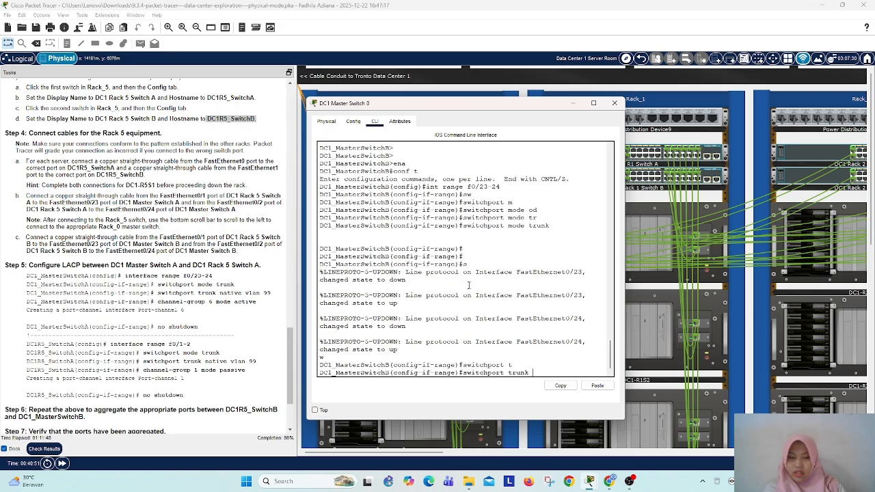
pyautogui.write('n')
pyautogui.press('Tab')
pyautogui.press('Tab')
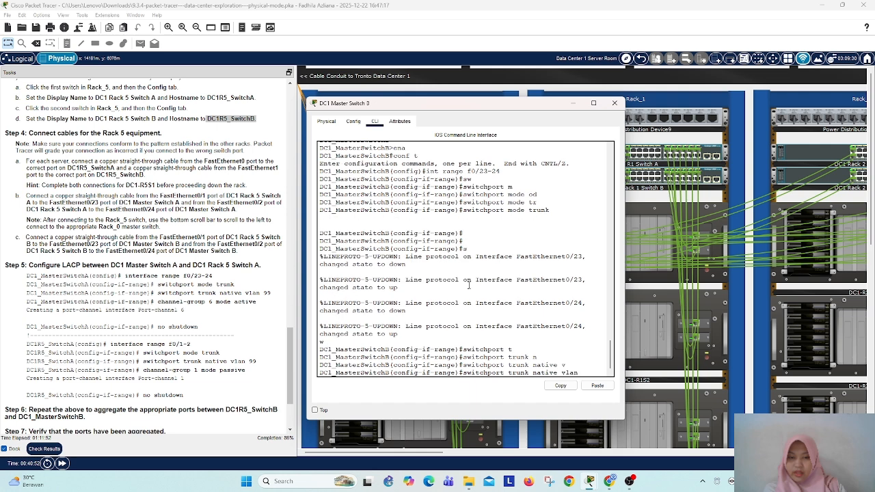
pyautogui.write('99')
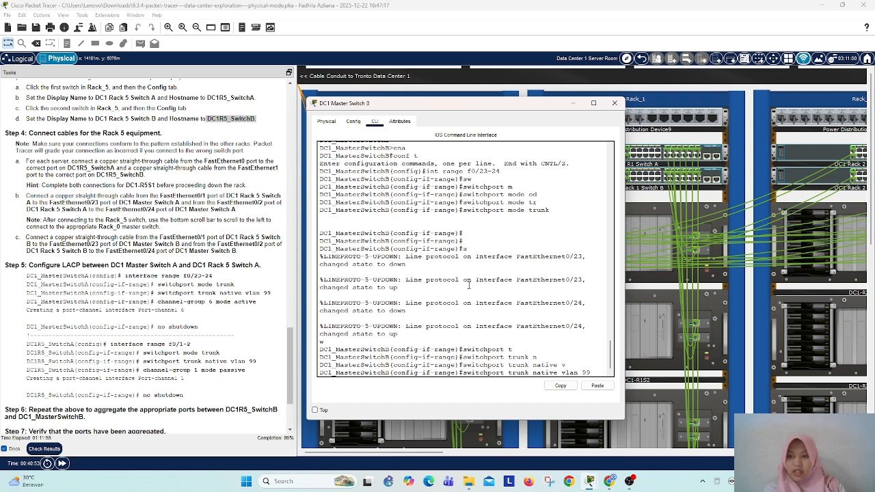
pyautogui.press('Return')
# Step: Assign ports f0/23-24 of DC1 Master Switch B to channel group 6 in active mode
pyautogui.write('cha')
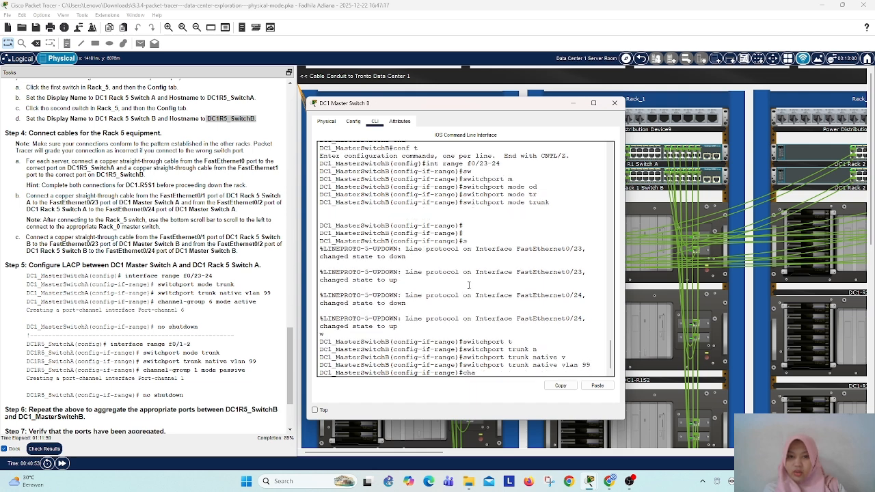
pyautogui.press('Tab')
pyautogui.write('n')
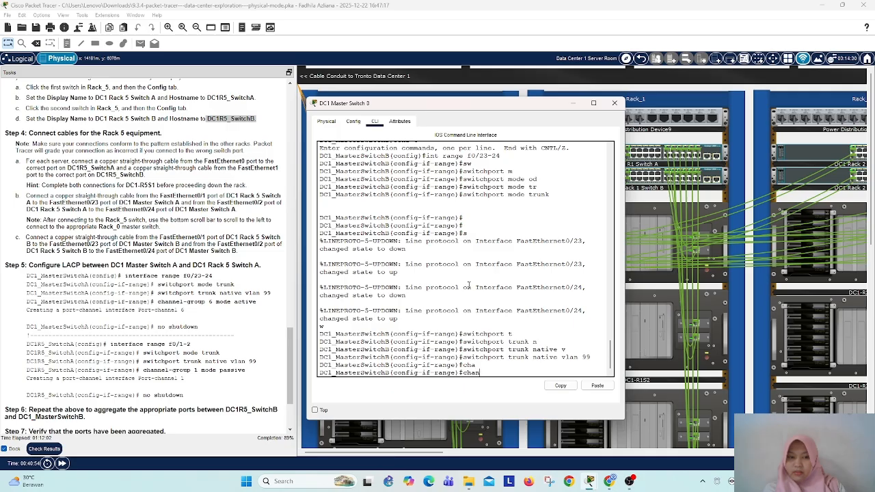
pyautogui.write('nel-gr')
pyautogui.press('Tab')
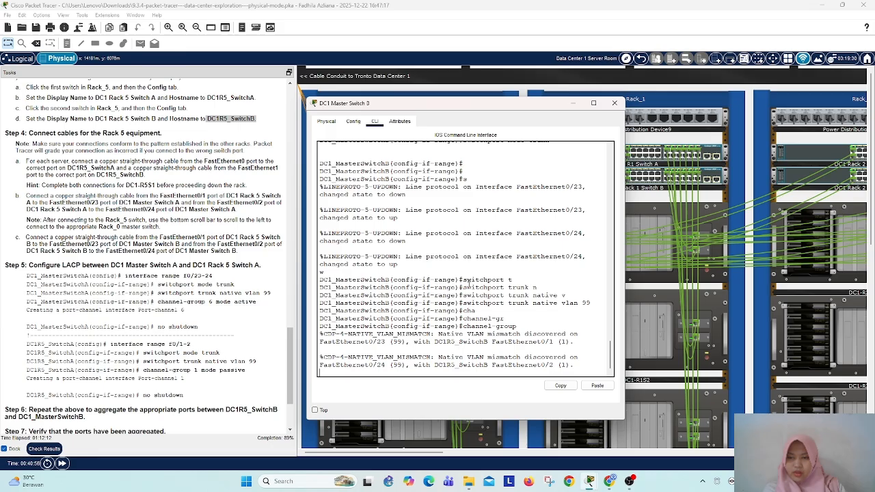
pyautogui.press('Return')
pyautogui.press('Return')
pyautogui.press('Return')
pyautogui.press('Up')
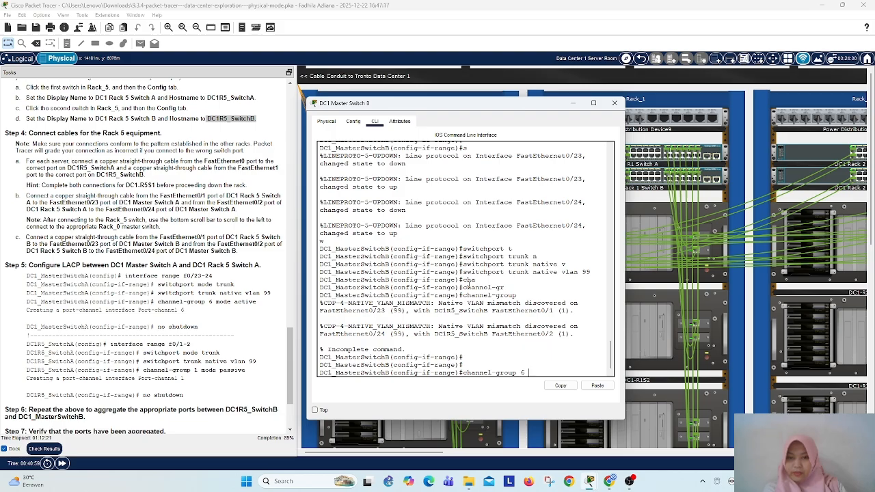
pyautogui.write('6 mo')
pyautogui.press('Tab')
pyautogui.write('a')
pyautogui.write('c')
pyautogui.press('Tab')
pyautogui.press('Return')
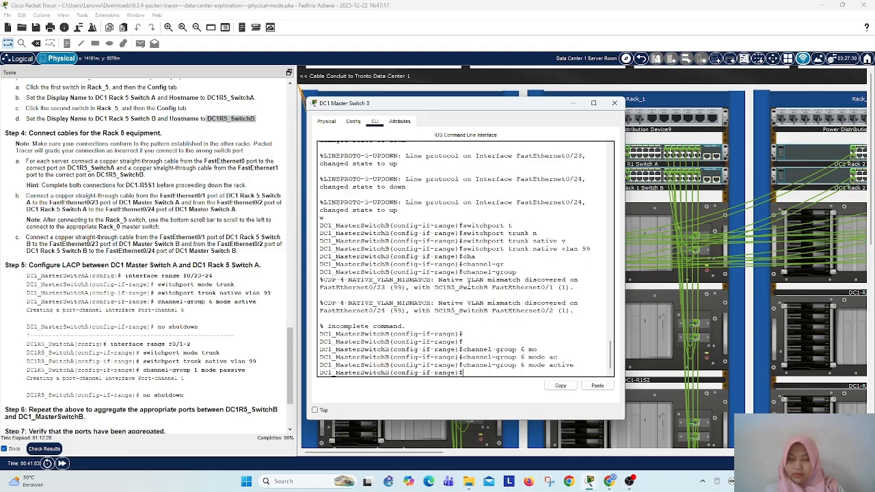
# Step: Enable ports f0/23-24 of DC1 Master Switch B with no shutdown, and minimize the switch window
pyautogui.press('Return')
pyautogui.press('Return')
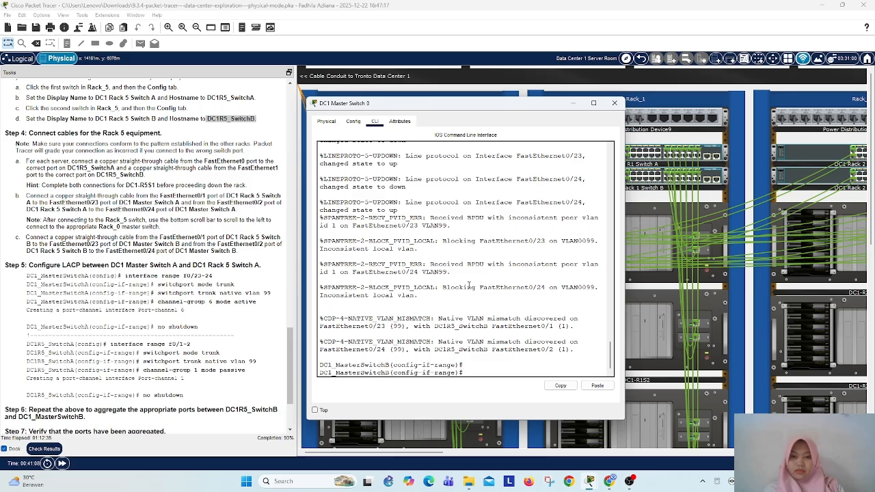
pyautogui.write('no sh')
pyautogui.press('Tab')
pyautogui.press('Return')
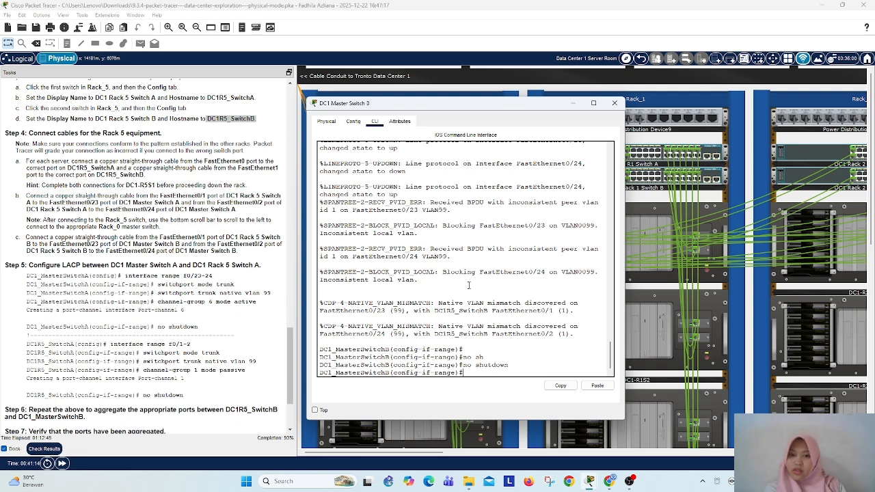
pyautogui.click(573, 103)
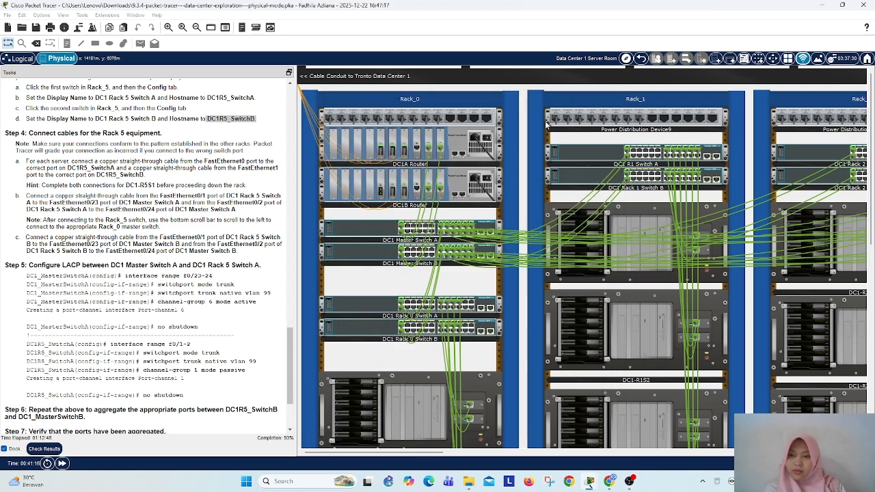
# Step: Enable the selected ports f0/23-24 of DC1 Master Switch A in Rack_0 with no shutdown, and put the switch window away
pyautogui.click(366, 233)
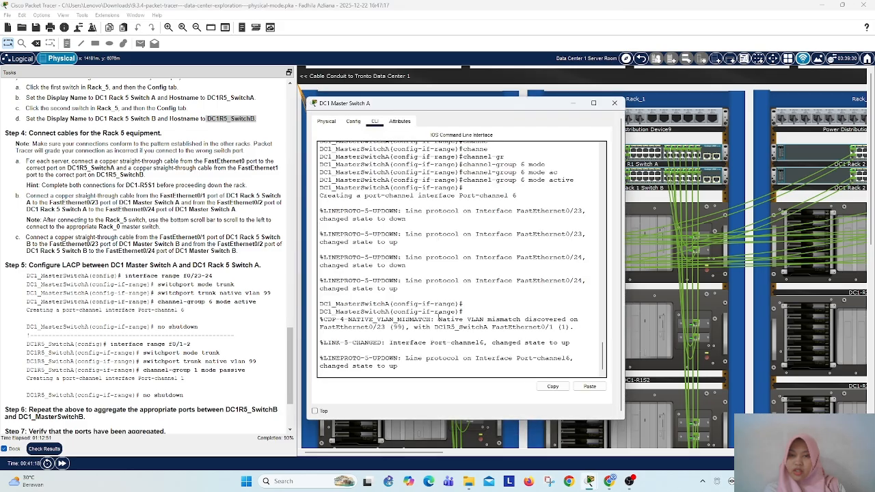
pyautogui.press('Return')
pyautogui.press('Return')
pyautogui.press('Return')
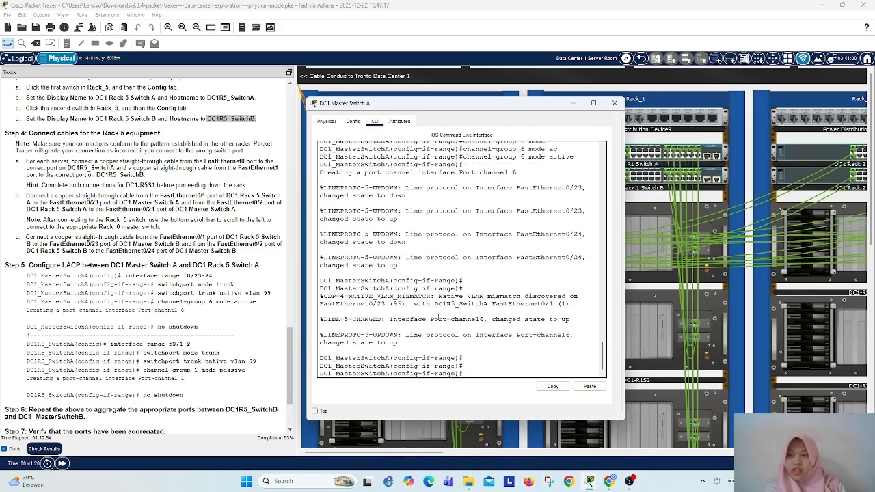
pyautogui.write('no sh')
pyautogui.press('Tab')
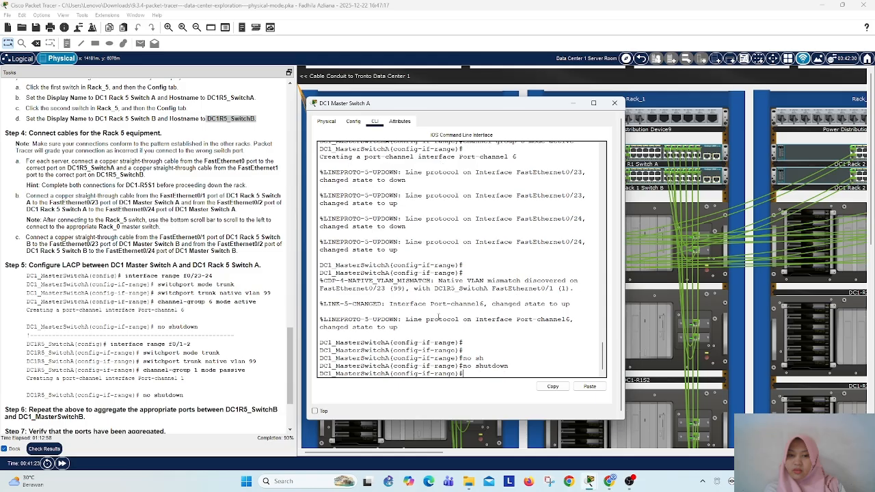
pyautogui.click(527, 435)
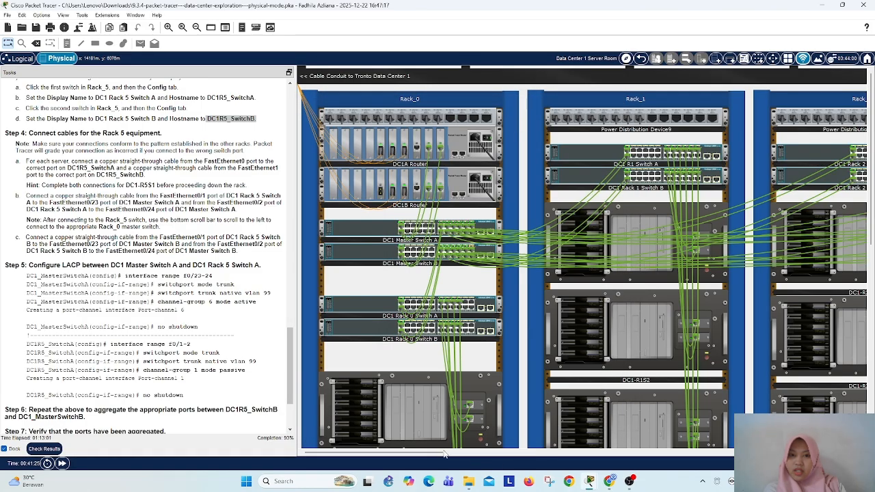
# Step: Enable the selected ports f0/1-2 of DC1 Rack 5 Switch A with no shutdown, and minimize the switch window
pyautogui.moveTo(439, 453); pyautogui.dragTo(683, 436)
pyautogui.click(465, 164)
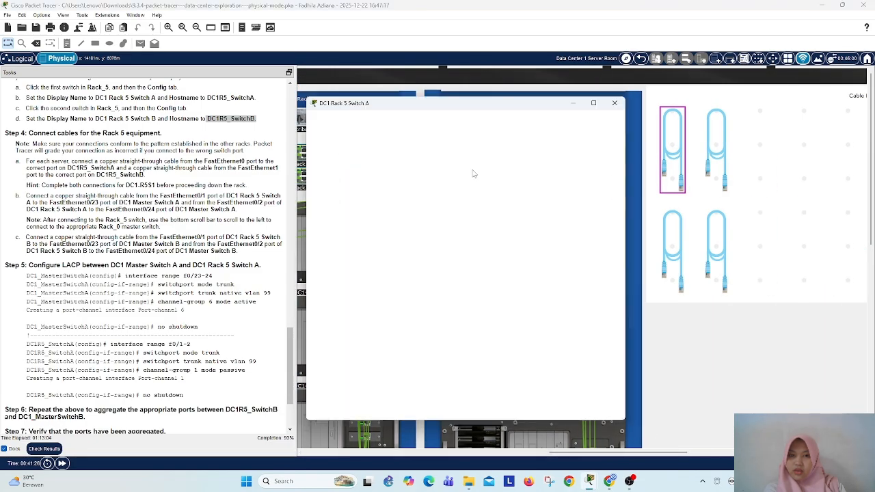
pyautogui.press('Return')
pyautogui.press('Return')
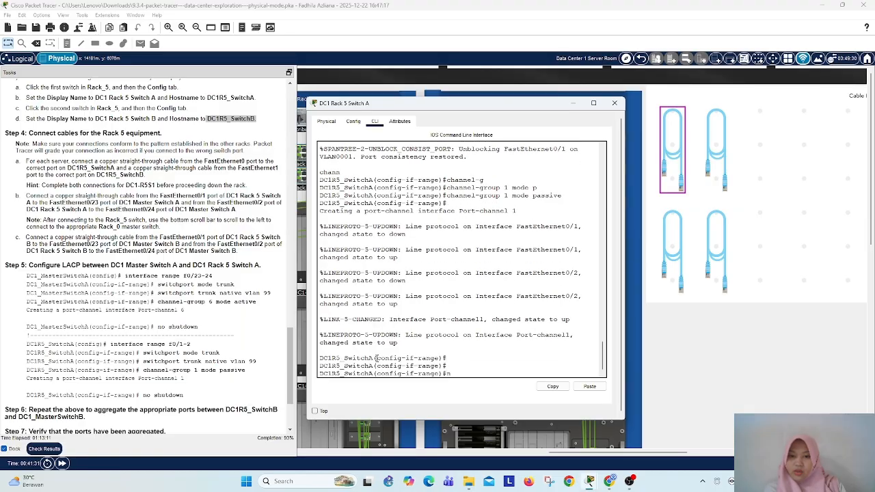
pyautogui.write('no sh')
pyautogui.press('Tab')
pyautogui.press('Return')
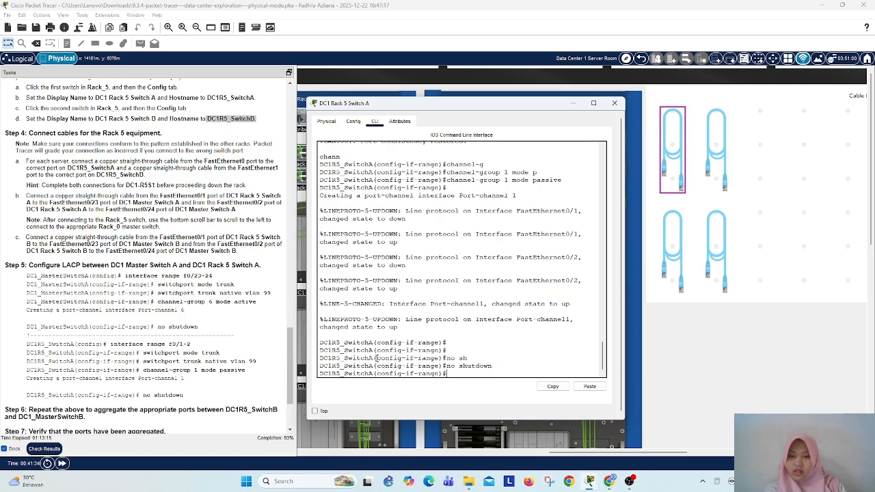
pyautogui.click(574, 103)
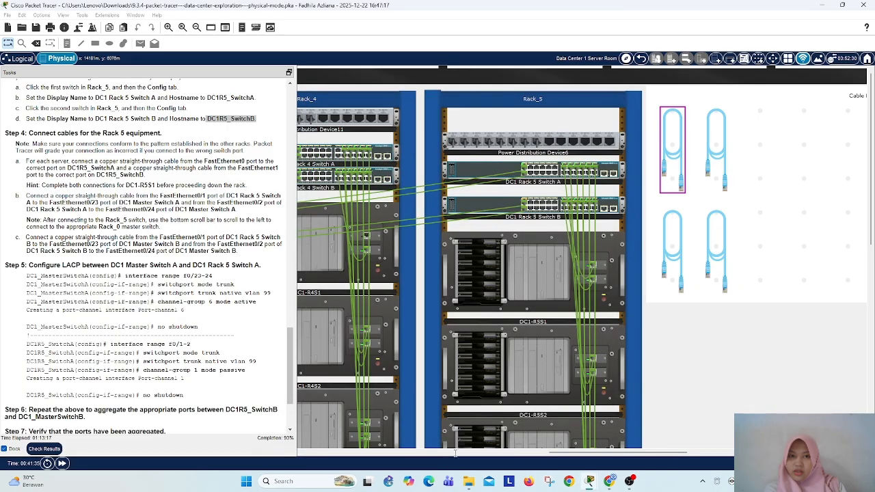
# Step: Review the latest commands on the command line of DC1 Master Switch B in Rack_0, and minimize its window
pyautogui.moveTo(586, 452); pyautogui.dragTo(390, 487)
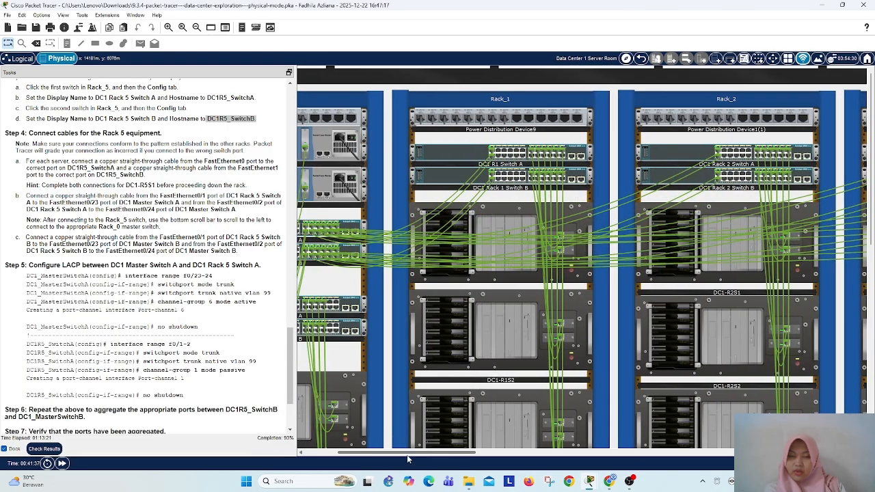
pyautogui.moveTo(408, 456); pyautogui.dragTo(369, 452)
pyautogui.click(377, 263)
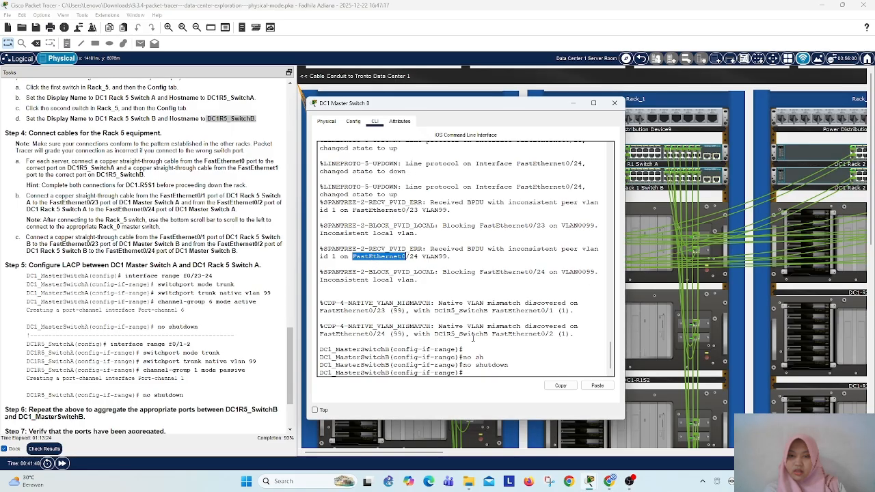
pyautogui.click(574, 105)
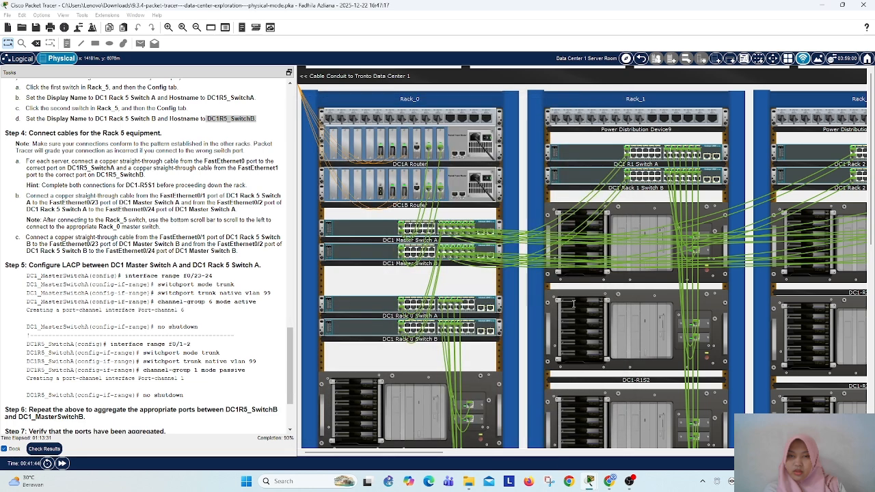
# Step: Open the command line of DC1 Rack 5 Switch B in Rack_5 at its global configuration prompt
pyautogui.moveTo(415, 455); pyautogui.dragTo(652, 456)
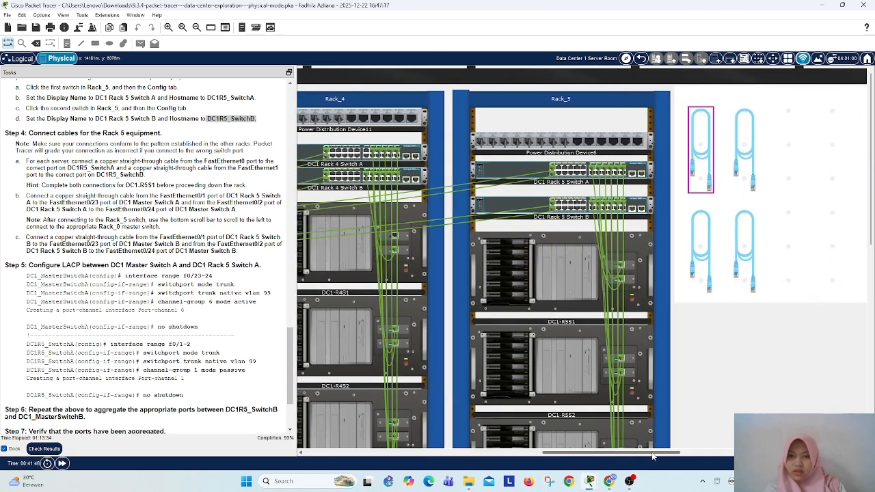
pyautogui.click(506, 207)
pyautogui.click(506, 206)
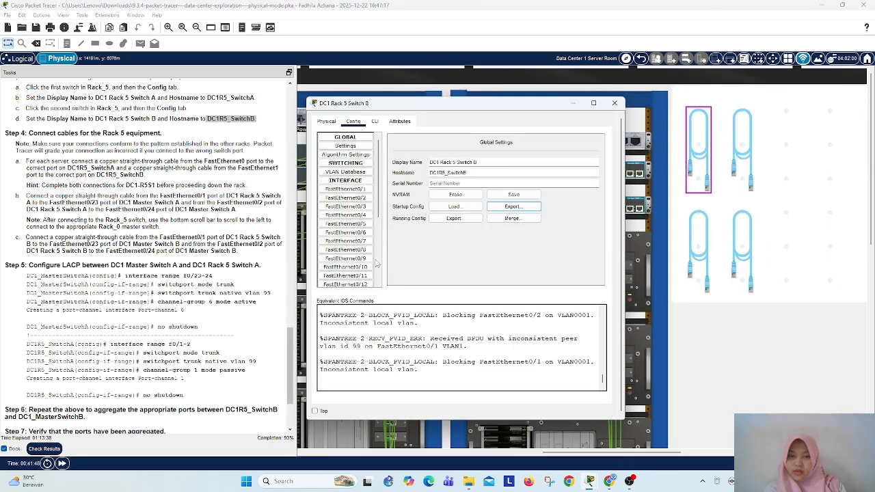
pyautogui.click(732, 117)
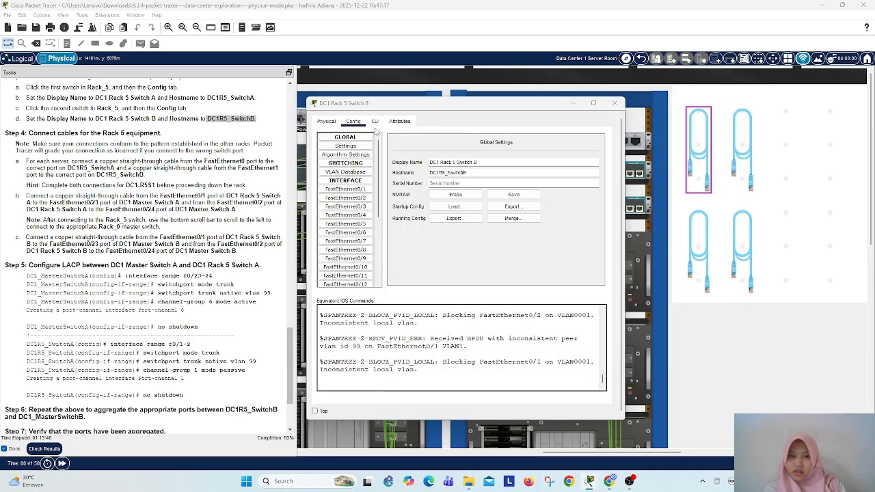
pyautogui.click(375, 121)
pyautogui.press('Return')
pyautogui.press('Return')
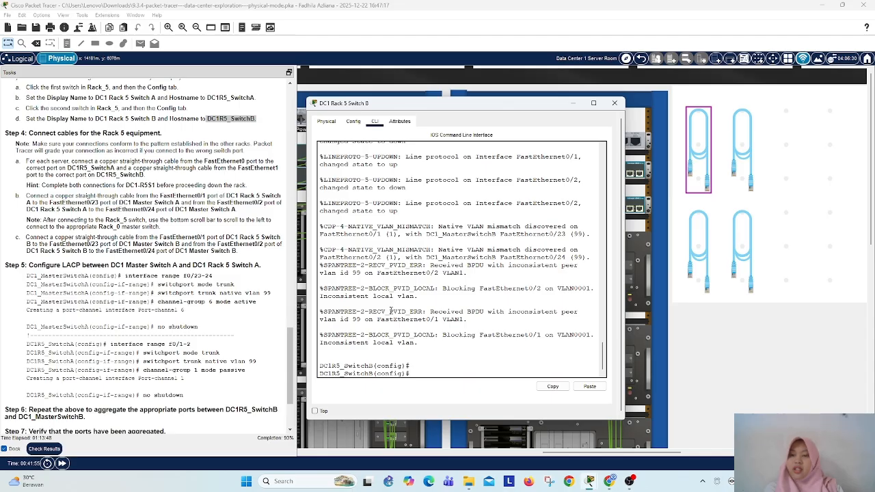
# Step: Select interface range f0/23-24 on DC1 Rack 5 Switch B
pyautogui.write('int')
pyautogui.press('Tab')
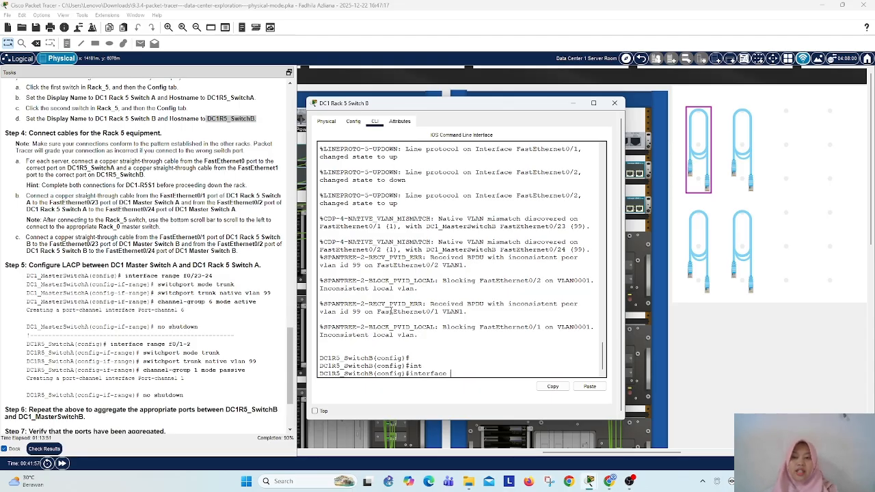
pyautogui.write('range')
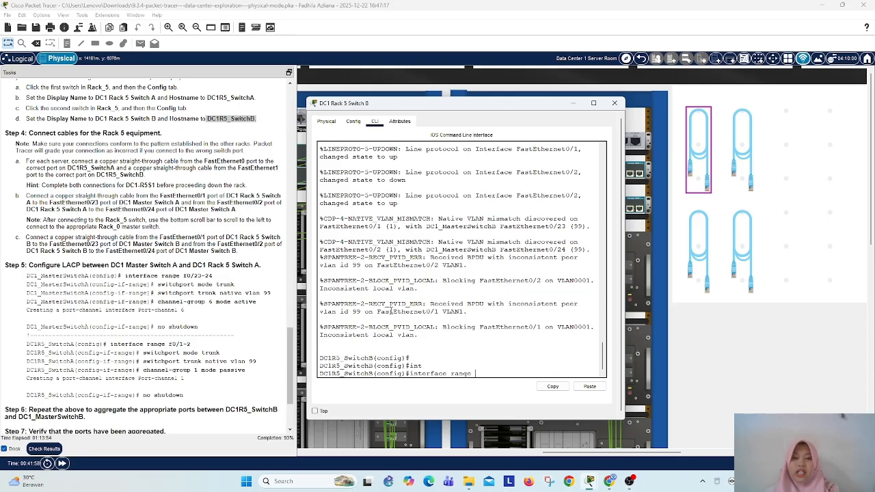
pyautogui.write(' f0/')
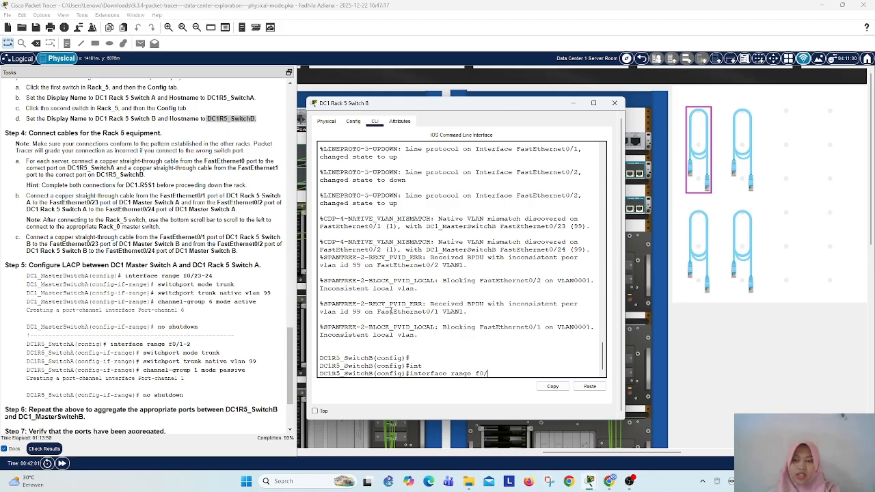
pyautogui.write('23-24')
pyautogui.press('Return')
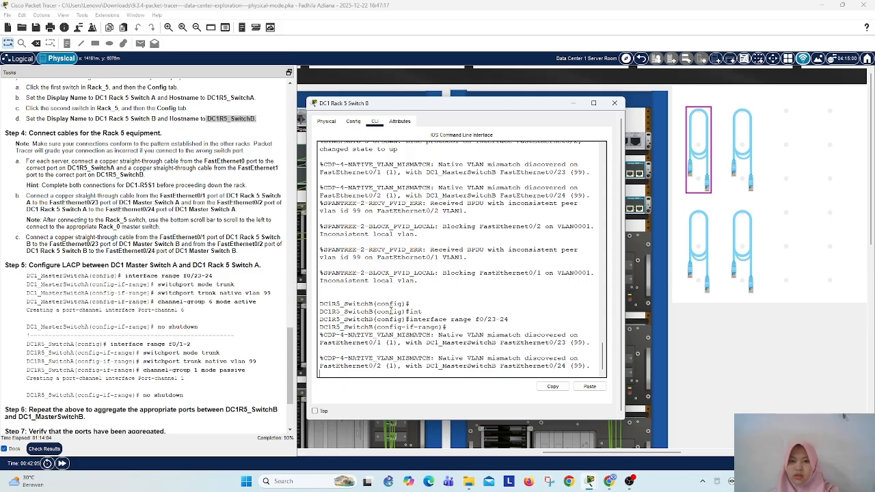
pyautogui.press('Return')
pyautogui.press('Return')
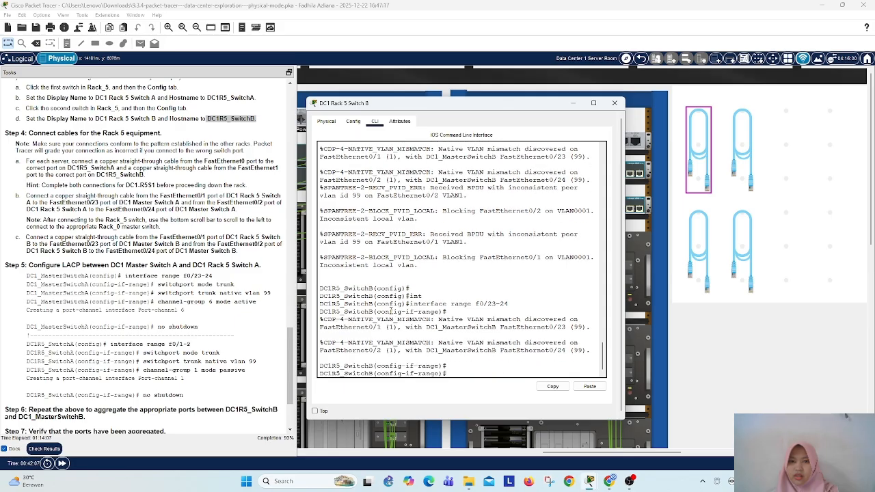
# Step: Select interface range f0/1-2 on DC1 Rack 5 Switch B instead of the f0/23-24 range
pyautogui.press('Up')
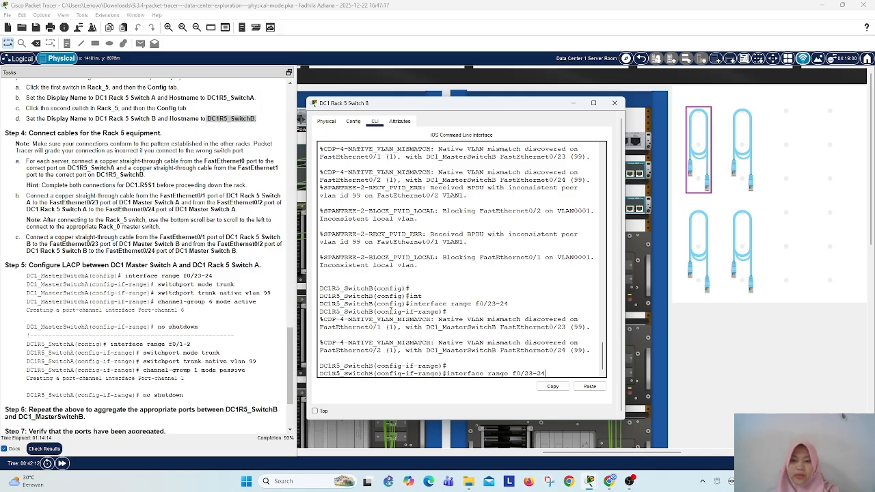
pyautogui.press('BackSpace')
pyautogui.press('BackSpace')
pyautogui.press('BackSpace')
pyautogui.press('BackSpace')
pyautogui.press('BackSpace')
pyautogui.write('1-2')
pyautogui.press('Return')
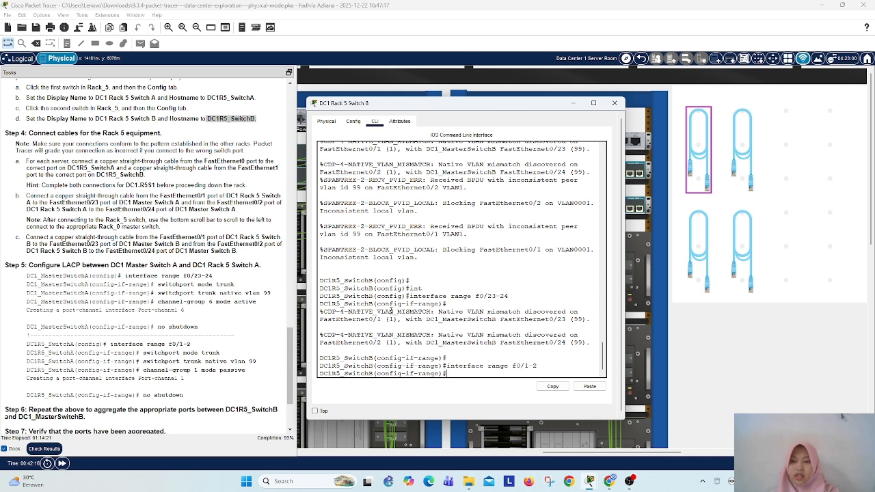
# Step: Set the selected f0/1-2 interfaces on DC1 Rack 5 Switch B to switchport mode trunk
pyautogui.write('sw')
pyautogui.press('Tab')
pyautogui.write('m')
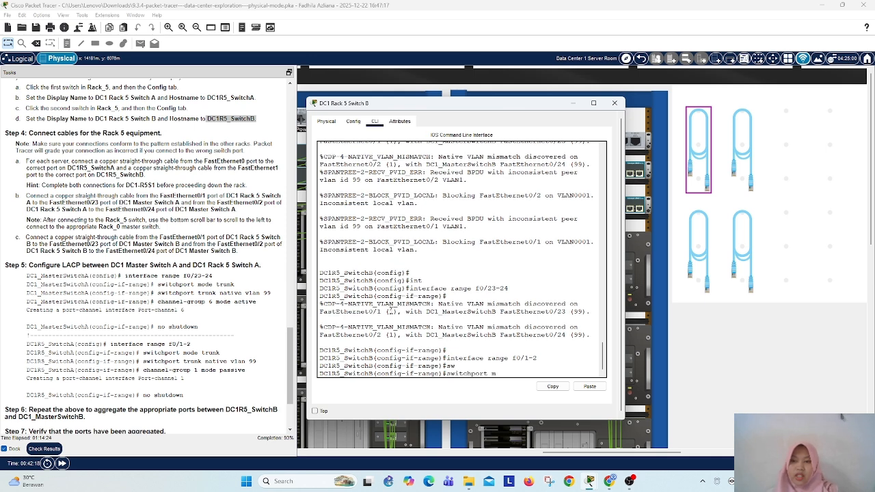
pyautogui.press('Tab')
pyautogui.write('tr')
pyautogui.press('Tab')
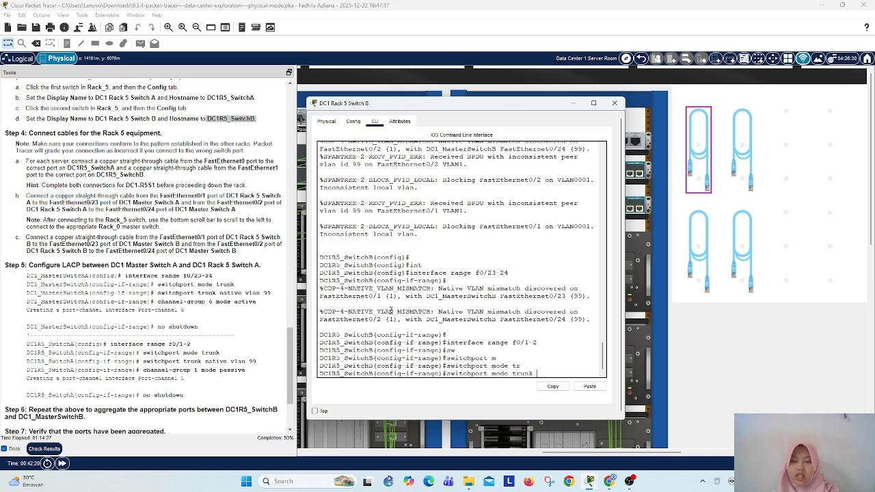
pyautogui.press('Return')
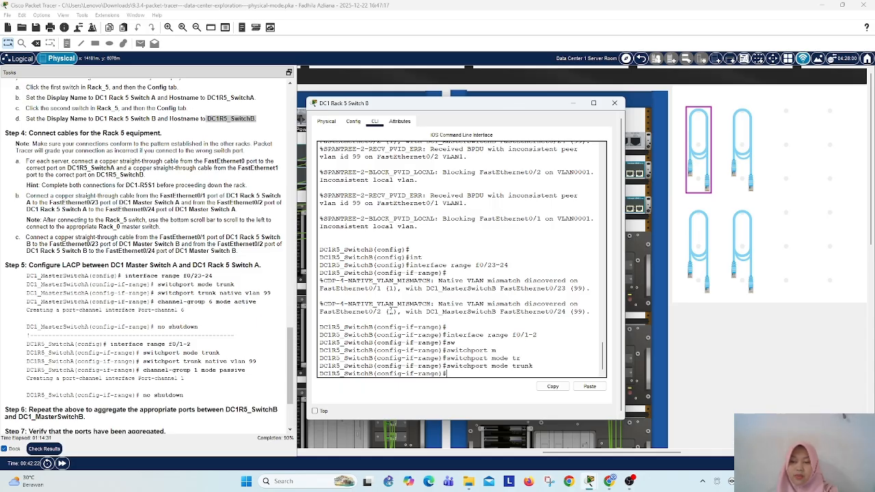
# Step: Set the trunk native VLAN to 99 on the f0/1-2 interface range of DC1 Rack 5 Switch B
pyautogui.write('sw')
pyautogui.press('Tab')
pyautogui.write('tr')
pyautogui.press('Tab')
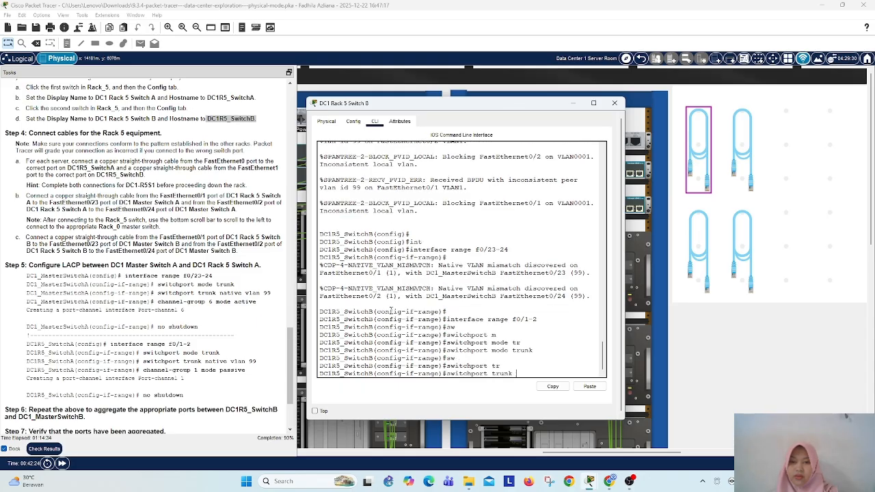
pyautogui.write('n')
pyautogui.press('Tab')
pyautogui.write('v')
pyautogui.press('Tab')
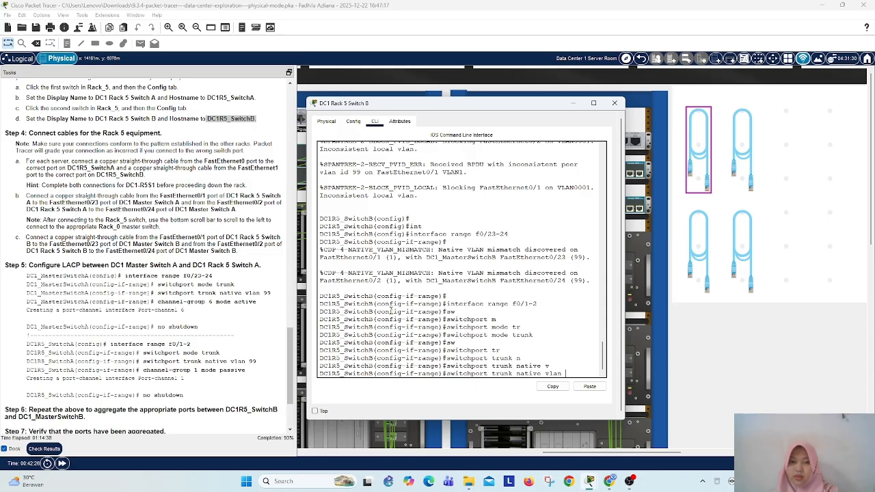
pyautogui.write('99')
pyautogui.press('Return')
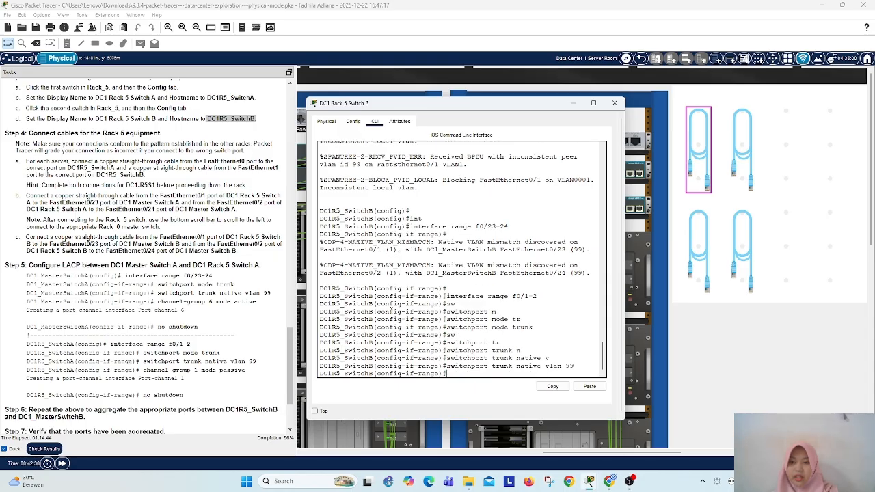
# Step: Assign the f0/1-2 interface range of DC1 Rack 5 Switch B to channel-group 1 in passive mode
pyautogui.write('cha')
pyautogui.press('Return')
pyautogui.press('Return')
pyautogui.press('Return')
pyautogui.press('Return')
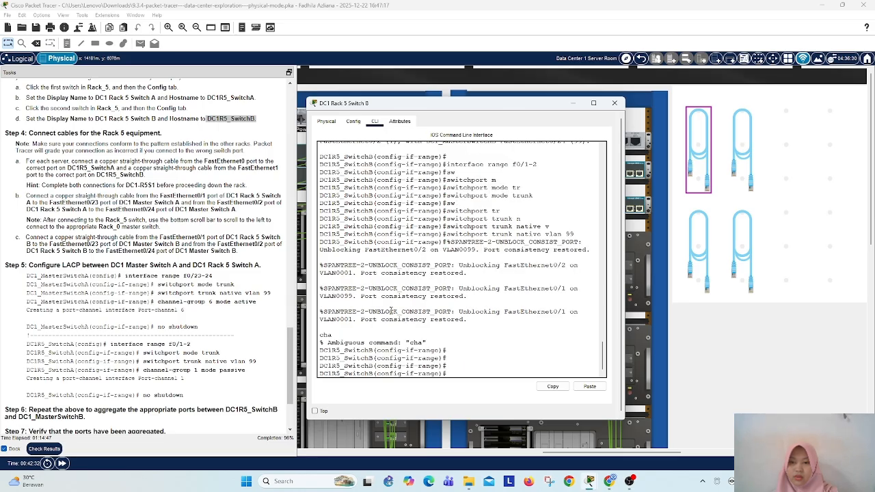
pyautogui.write('ch')
pyautogui.press('Tab')
pyautogui.write('anne')
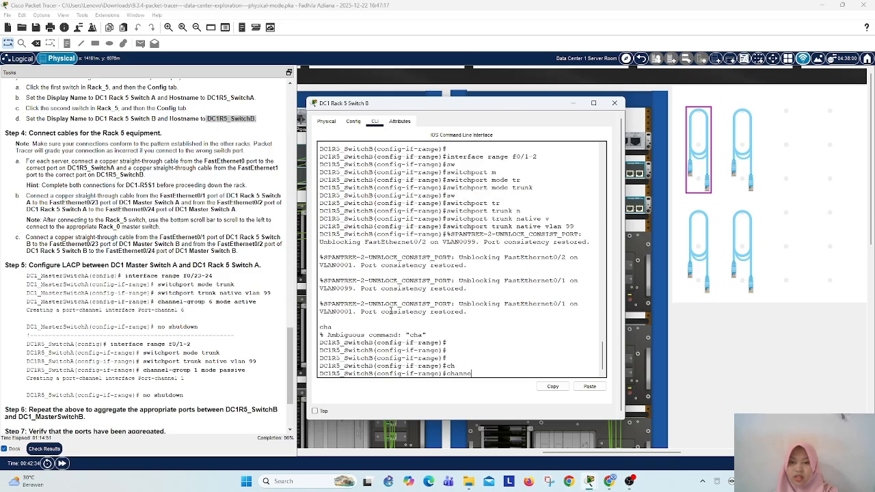
pyautogui.write('l-gr')
pyautogui.press('Tab')
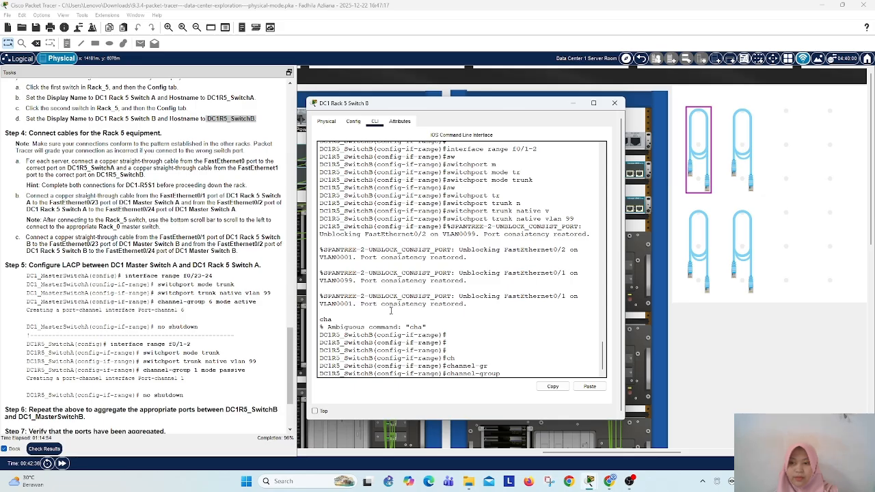
pyautogui.write('1 mode pa')
pyautogui.press('Tab')
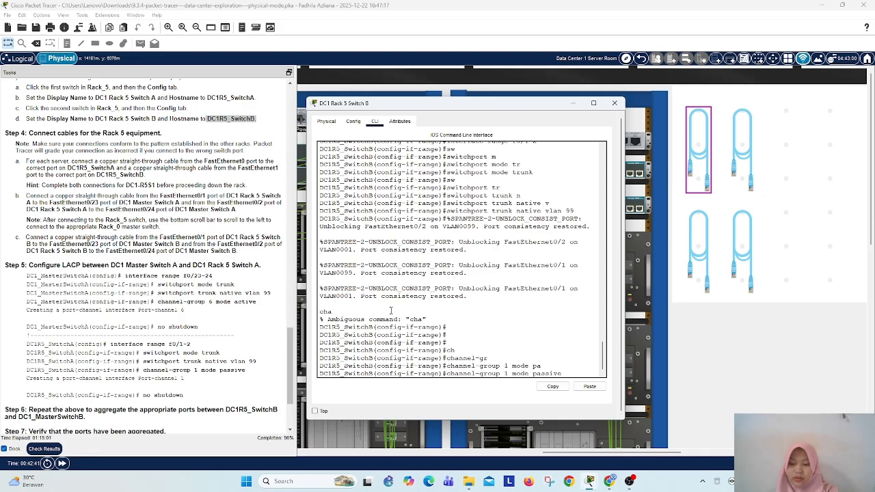
pyautogui.press('Return')
# Step: Enable the f0/1-2 interface range with no shutdown, and close the DC1 Rack 5 Switch B window
pyautogui.press('Return')
pyautogui.write('no sh')
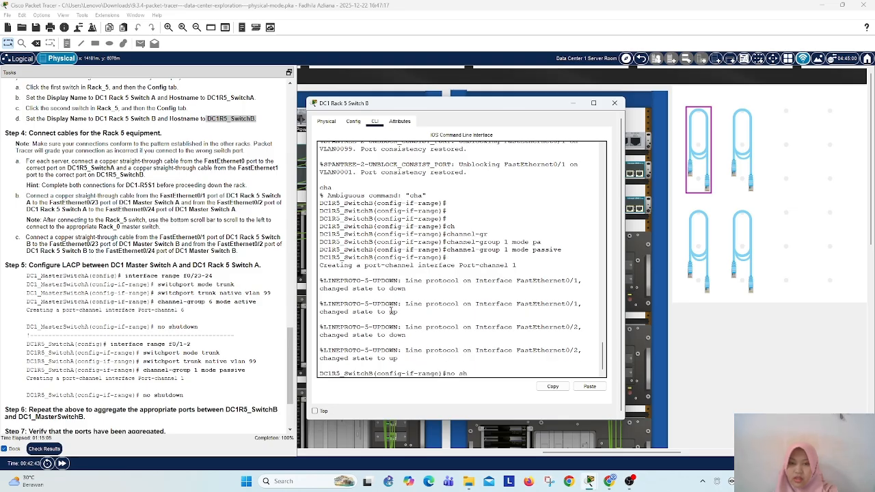
pyautogui.press('Tab')
pyautogui.press('Return')
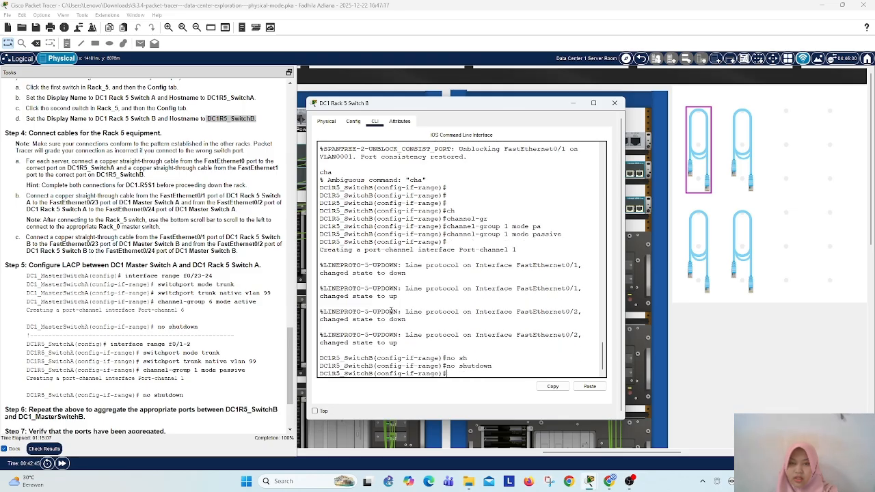
pyautogui.click(615, 103)
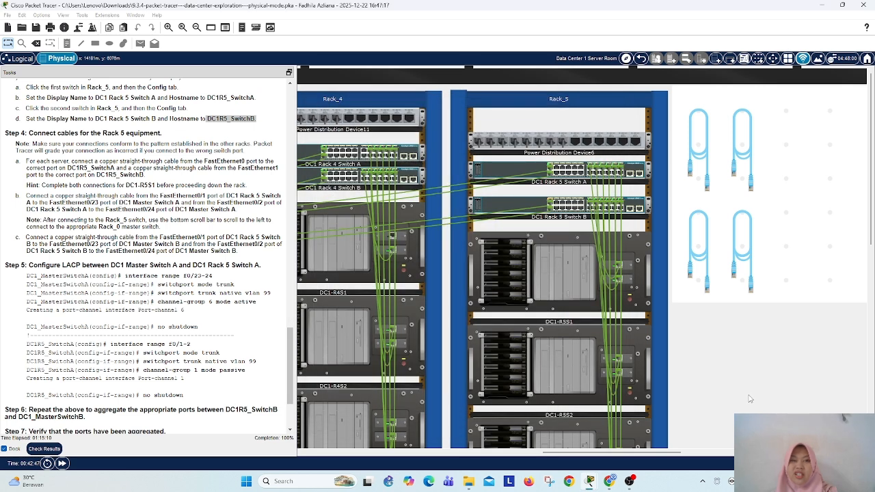
# Step: Save the activity file, and read the remaining task instructions down to the reflection questions
pyautogui.hotkey('ctrl', 's')
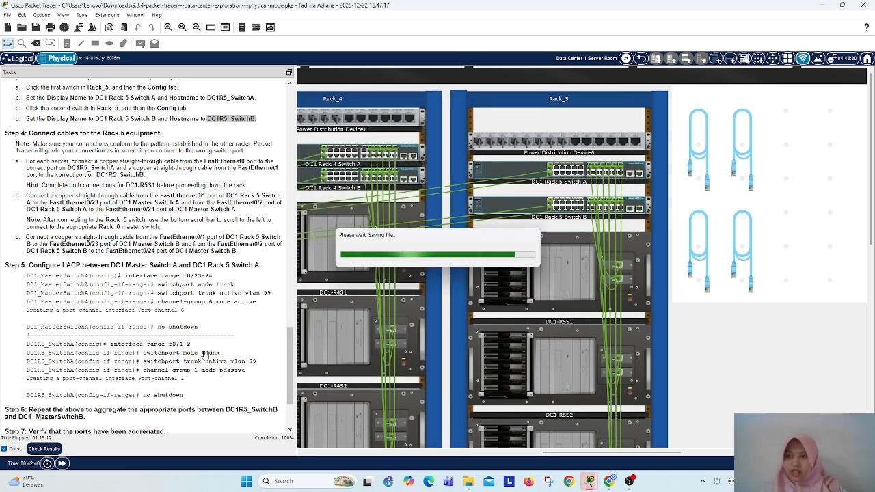
pyautogui.scroll(-3, 164, 348)
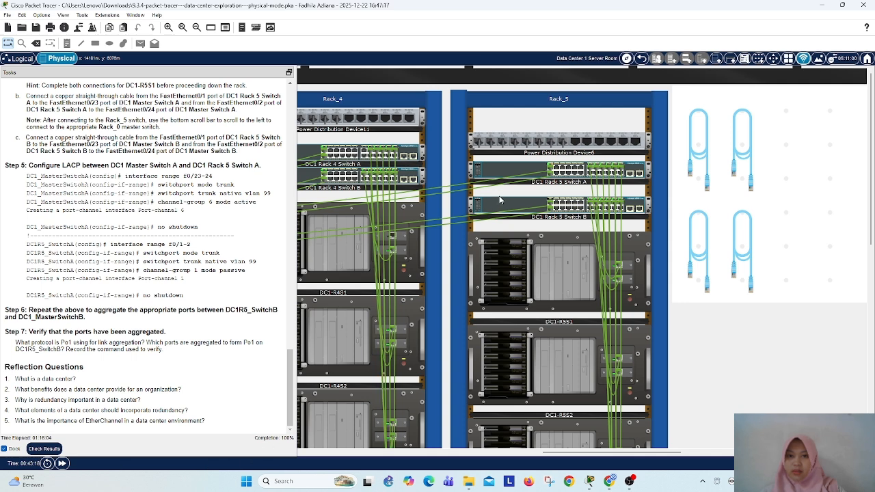
pyautogui.scroll(-3, 575, 376)
pyautogui.scroll(3, 563, 358)
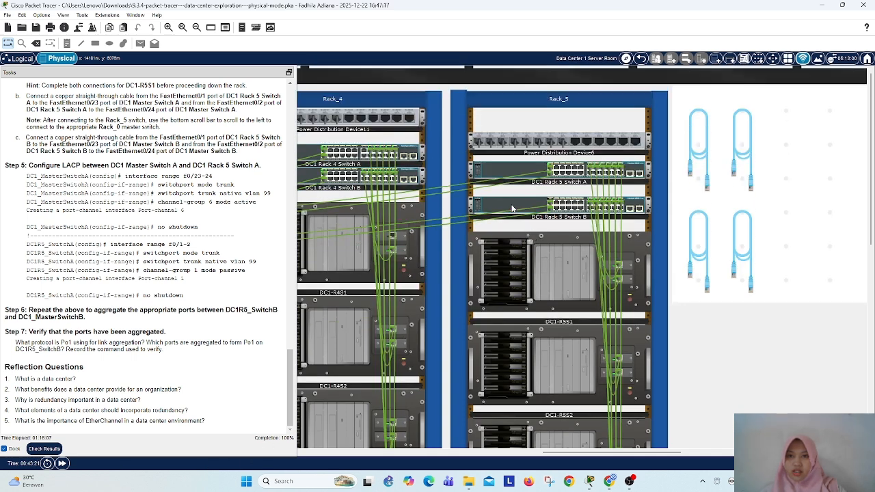
# Step: Reopen the command line of DC1 Rack 5 Switch B in Rack_5 and leave configuration mode with end
pyautogui.click(496, 209)
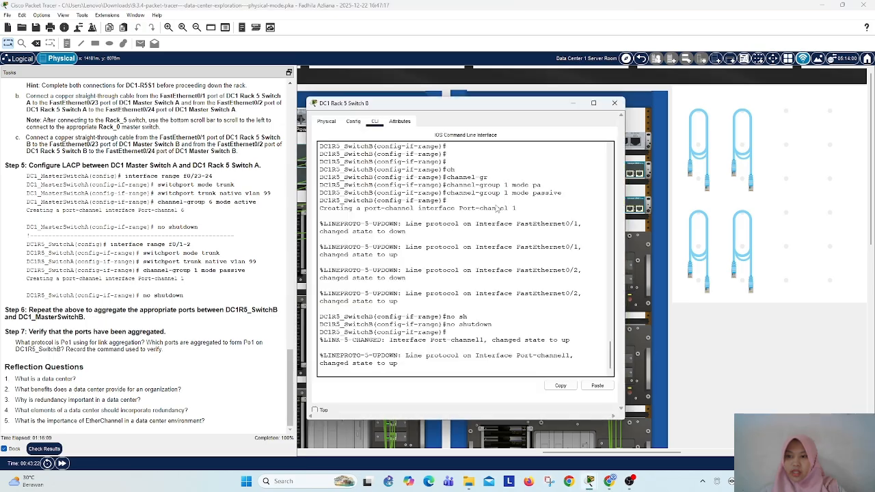
pyautogui.press('Return')
pyautogui.press('Return')
pyautogui.press('Return')
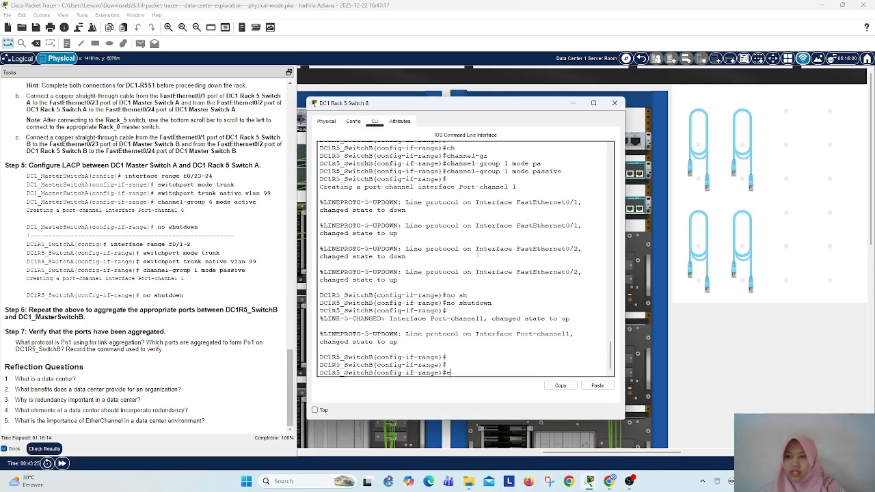
pyautogui.write('end')
pyautogui.press('Return')
pyautogui.press('Return')
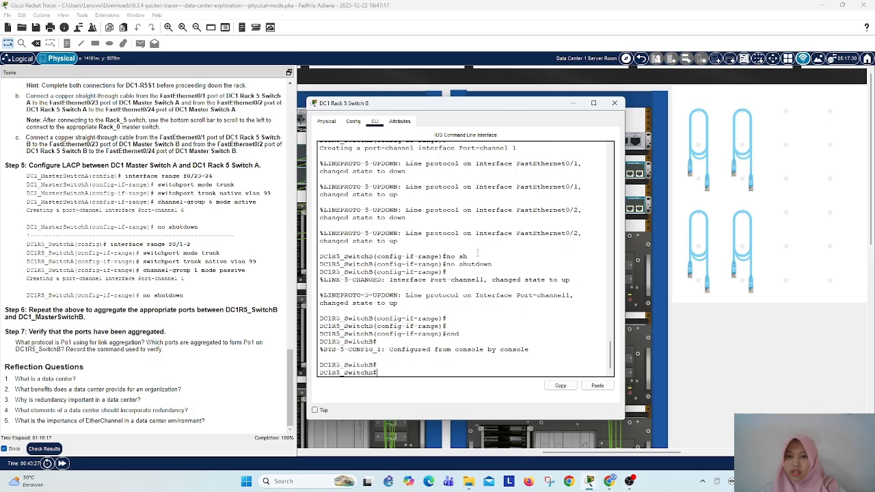
# Step: Show the EtherChannel summary on DC1 Rack 5 Switch B to verify the port aggregation
pyautogui.write('sh et')
pyautogui.press('Tab')
pyautogui.write('s')
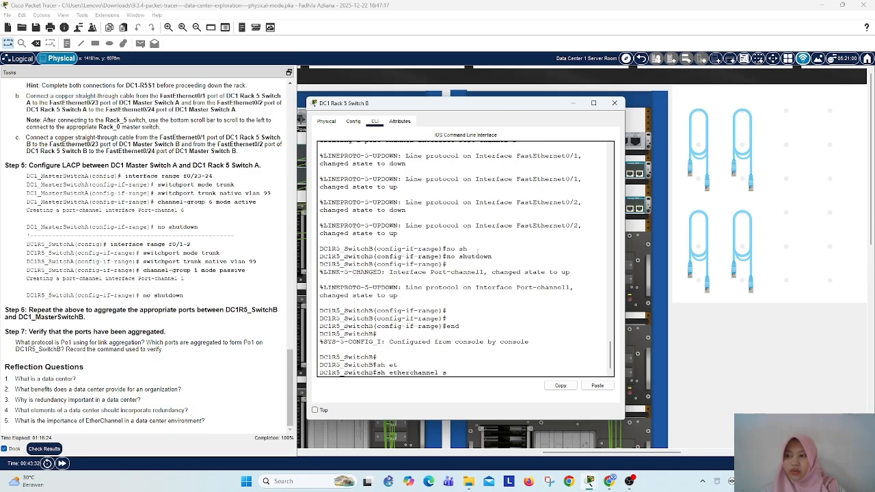
pyautogui.write('u')
pyautogui.press('Tab')
pyautogui.press('Return')
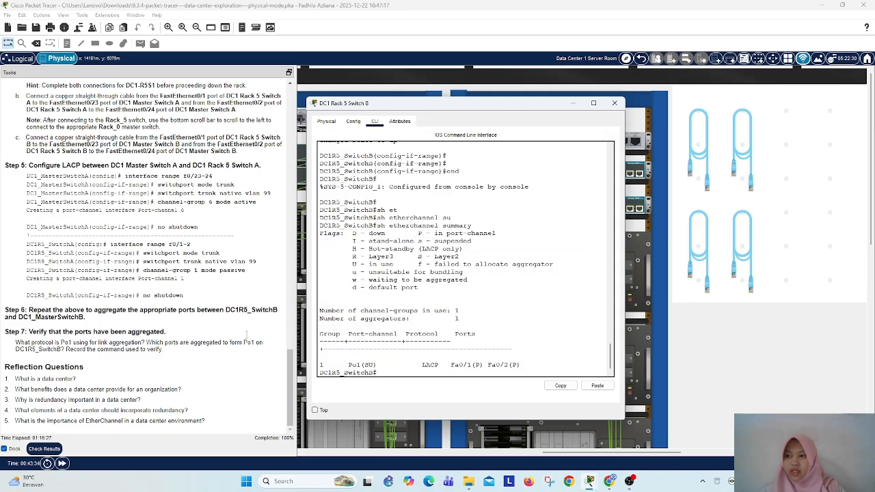
# Step: Examine the protocol, the number of channel-groups in use and the port-channel entry in the EtherChannel summary
pyautogui.moveTo(413, 364); pyautogui.dragTo(446, 364)
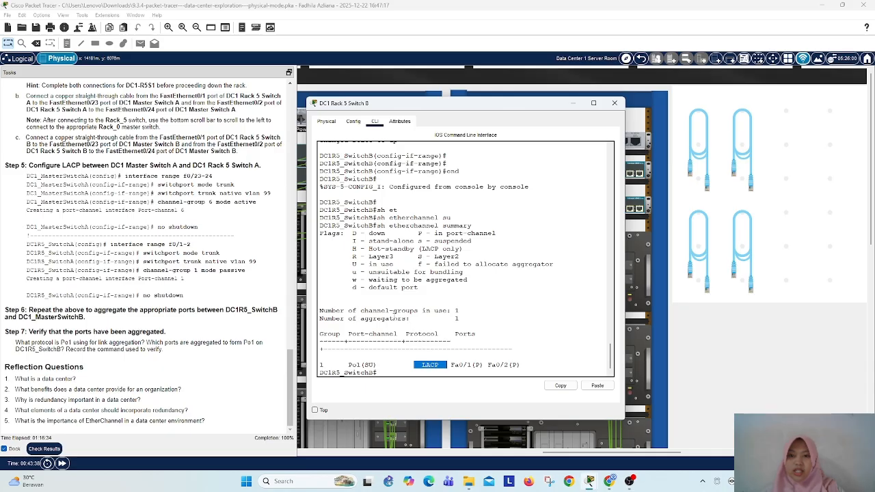
pyautogui.moveTo(322, 311); pyautogui.dragTo(450, 311)
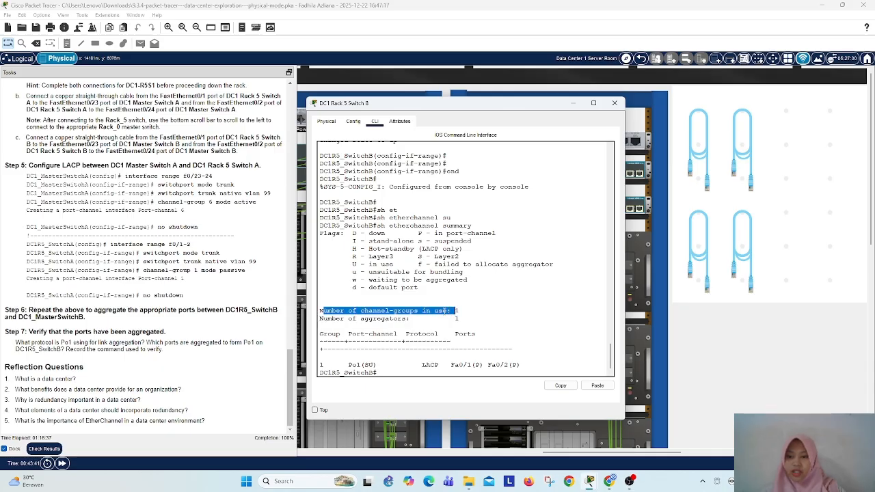
pyautogui.scroll(-1, 398, 324)
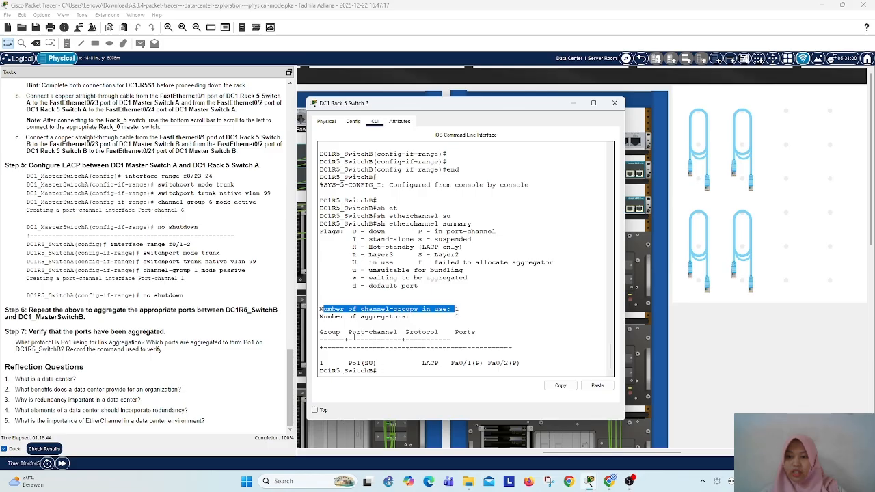
pyautogui.moveTo(348, 363); pyautogui.dragTo(391, 363)
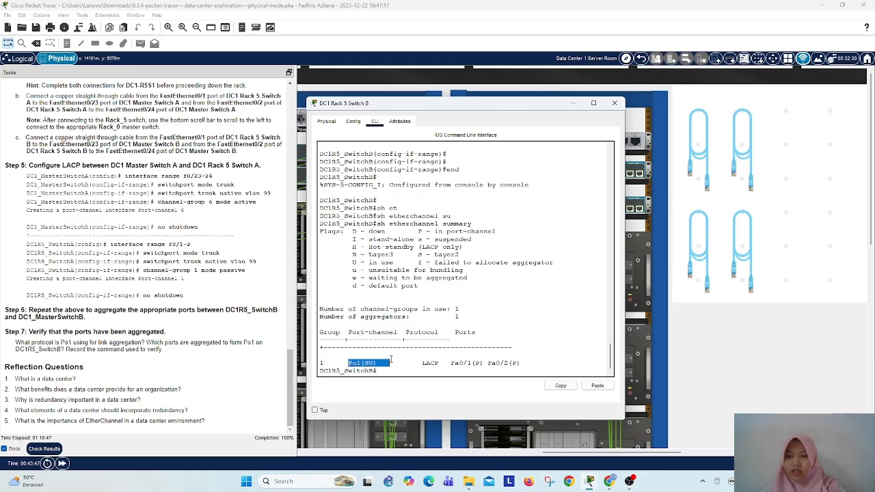
pyautogui.click(97, 372)
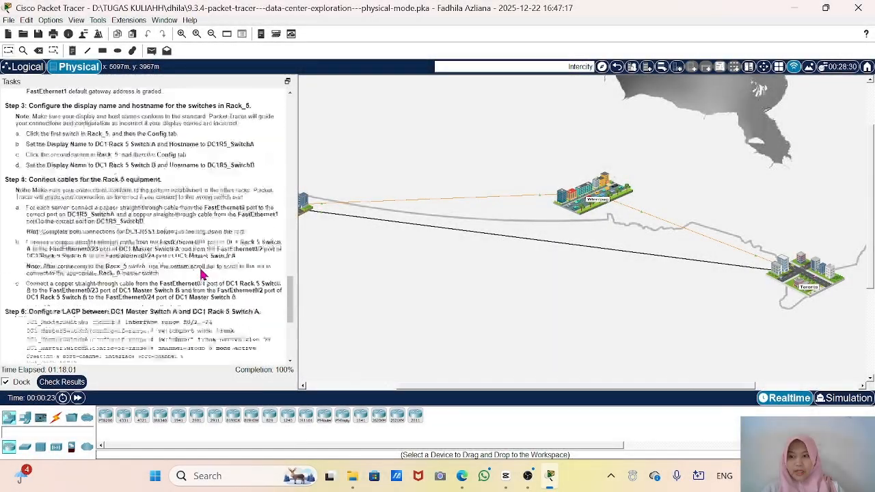
# Step: Highlight the Reflection Questions heading in the task instructions, and open the Toronto city view
pyautogui.scroll(-5, 255, 282)
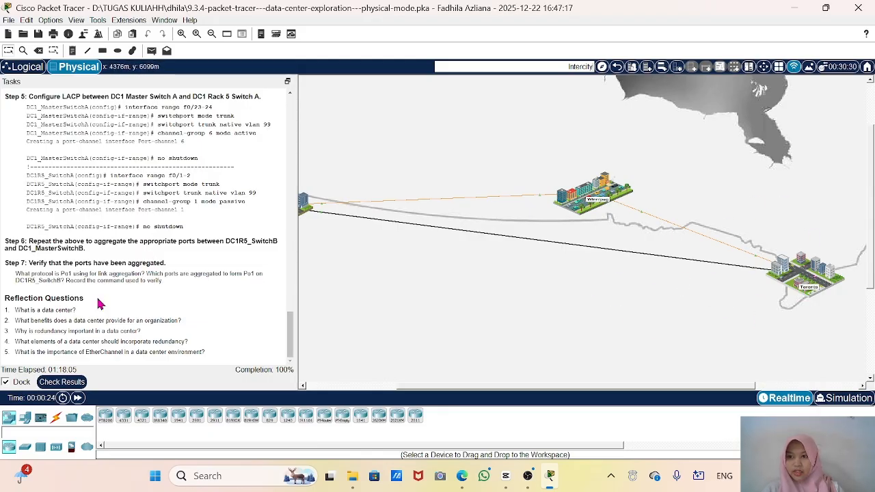
pyautogui.tripleClick(39, 296)
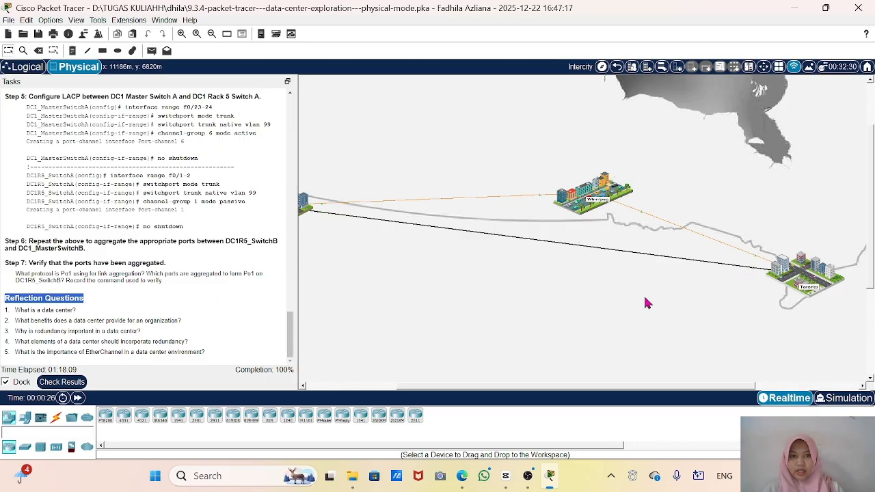
pyautogui.click(806, 275)
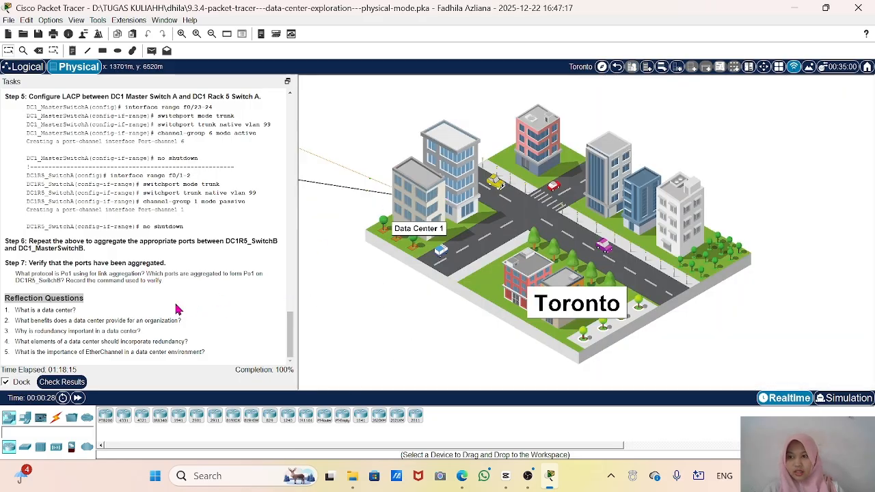
# Step: Go through the five reflection questions on data centers, redundancy and EtherChannel, highlighting them as they are discussed
pyautogui.click(84, 310)
pyautogui.moveTo(84, 312); pyautogui.dragTo(7, 309)
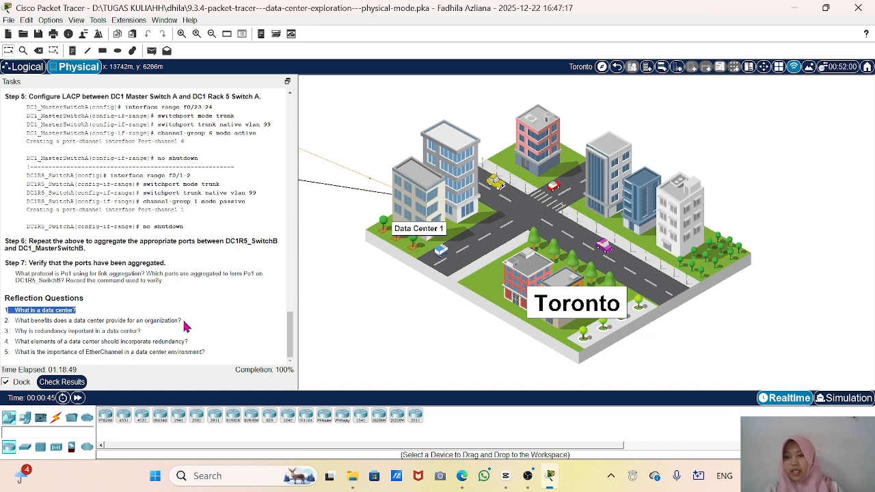
pyautogui.moveTo(184, 321); pyautogui.dragTo(3, 322)
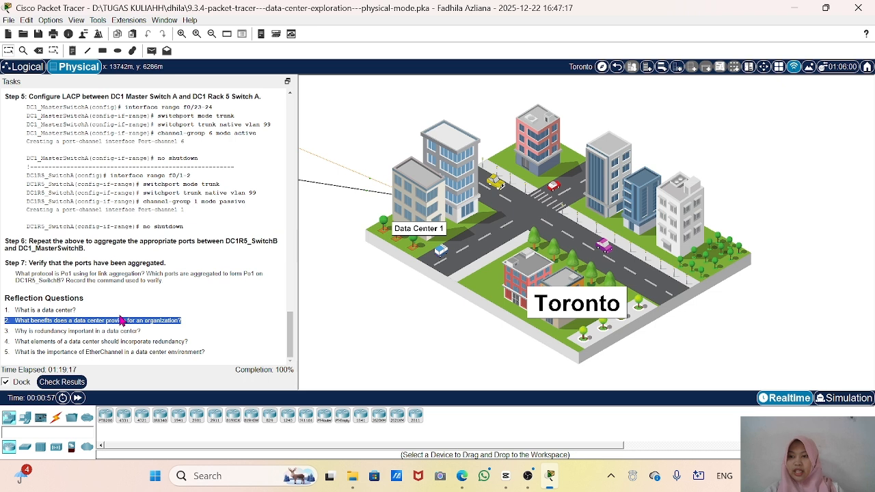
pyautogui.click(152, 334)
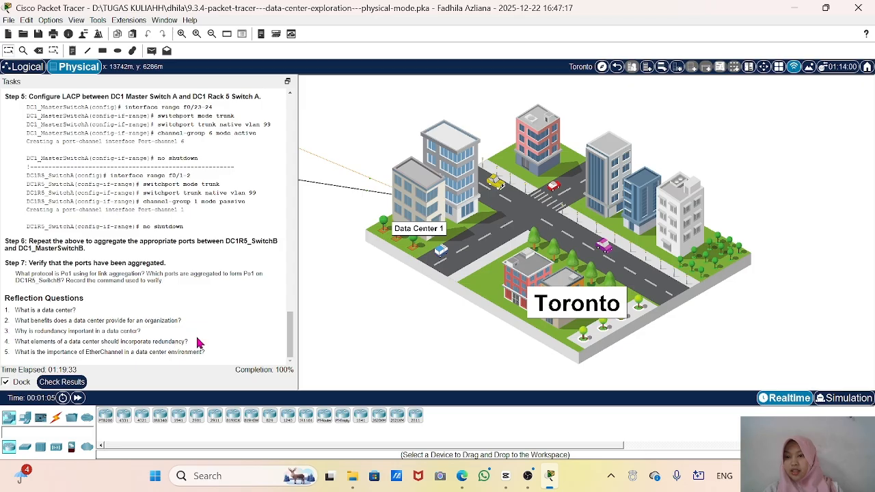
pyautogui.moveTo(197, 343); pyautogui.dragTo(4, 341)
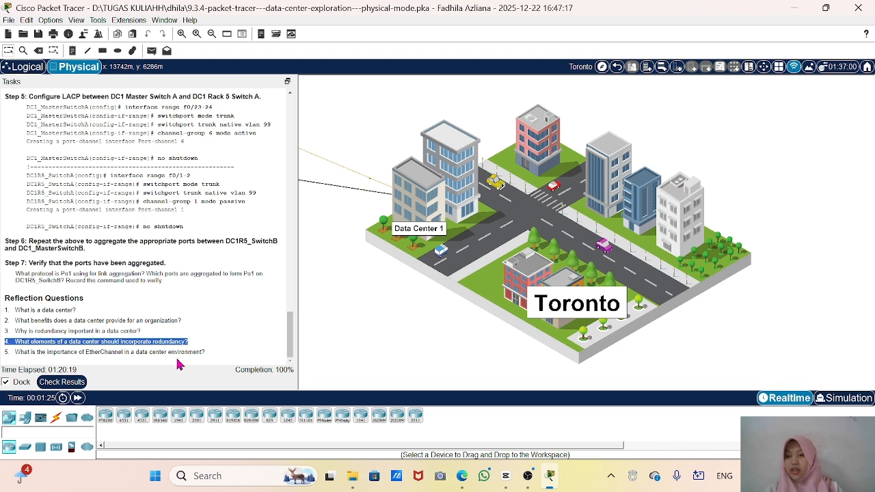
pyautogui.moveTo(206, 352); pyautogui.dragTo(5, 354)
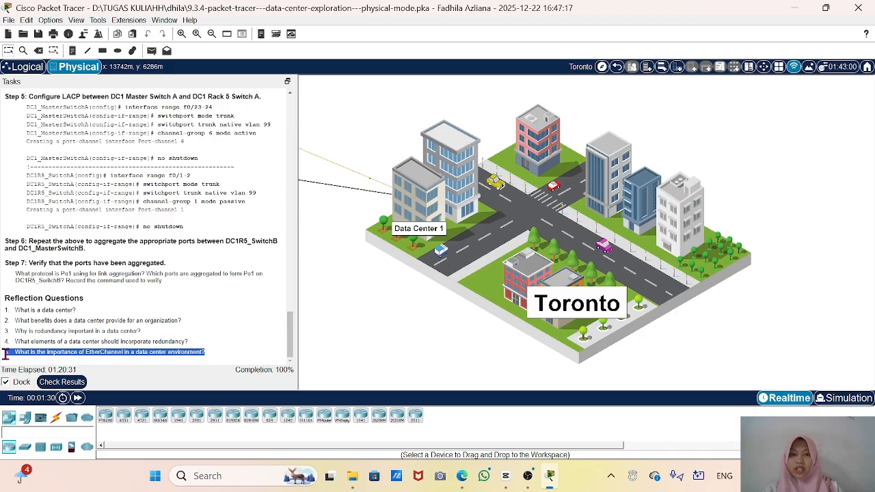
# Step: Return from the Toronto city view to the Intercity map showing Winnipeg and Toronto
pyautogui.click(618, 70)
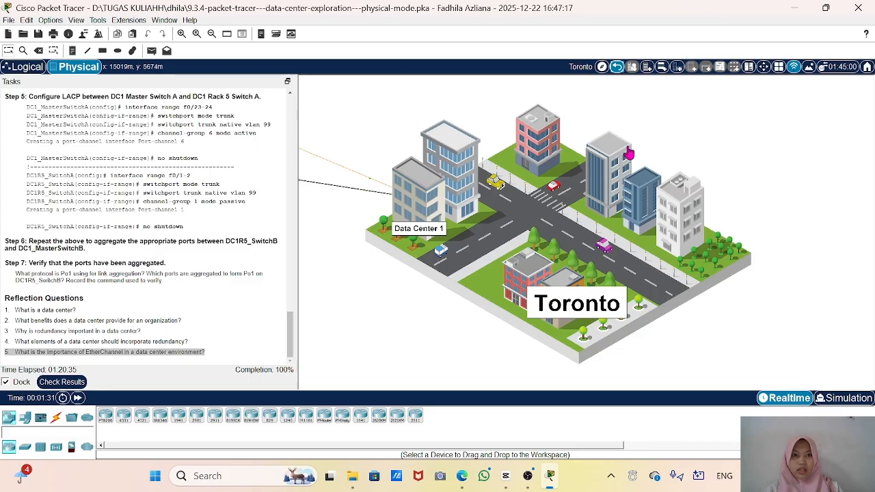
pyautogui.click(617, 66)
pyautogui.hscroll(5, 480, 198)
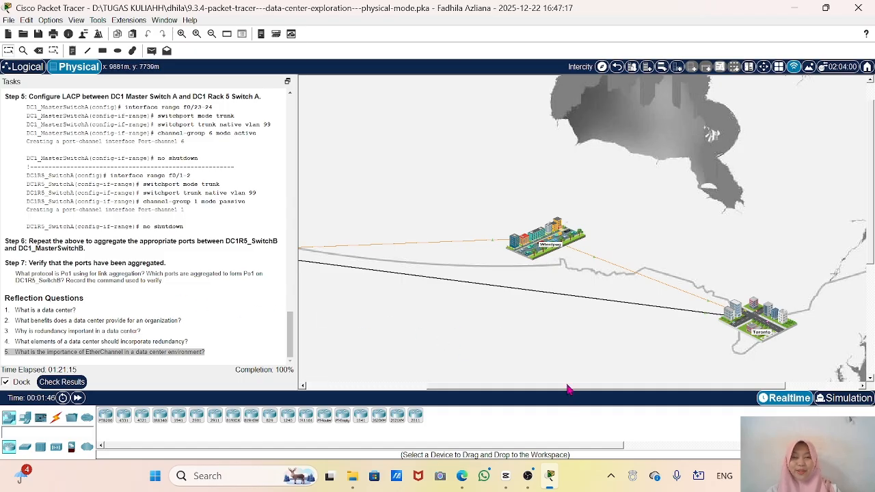
pyautogui.click(527, 477)
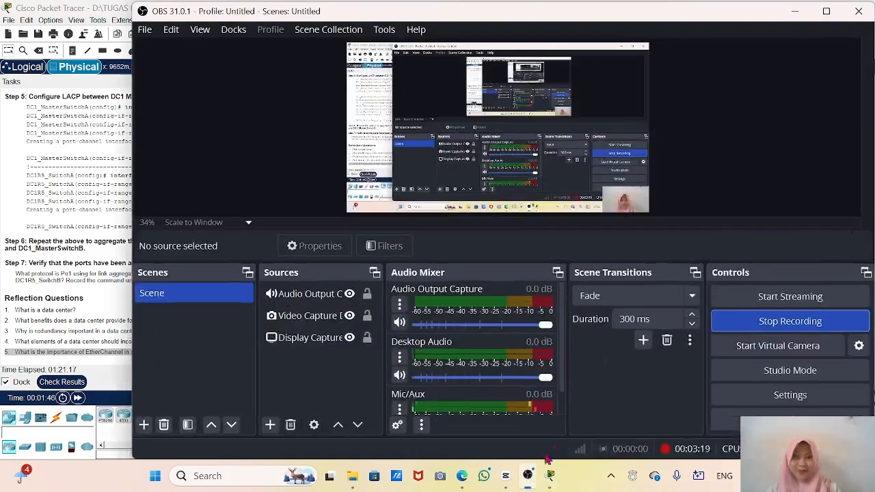